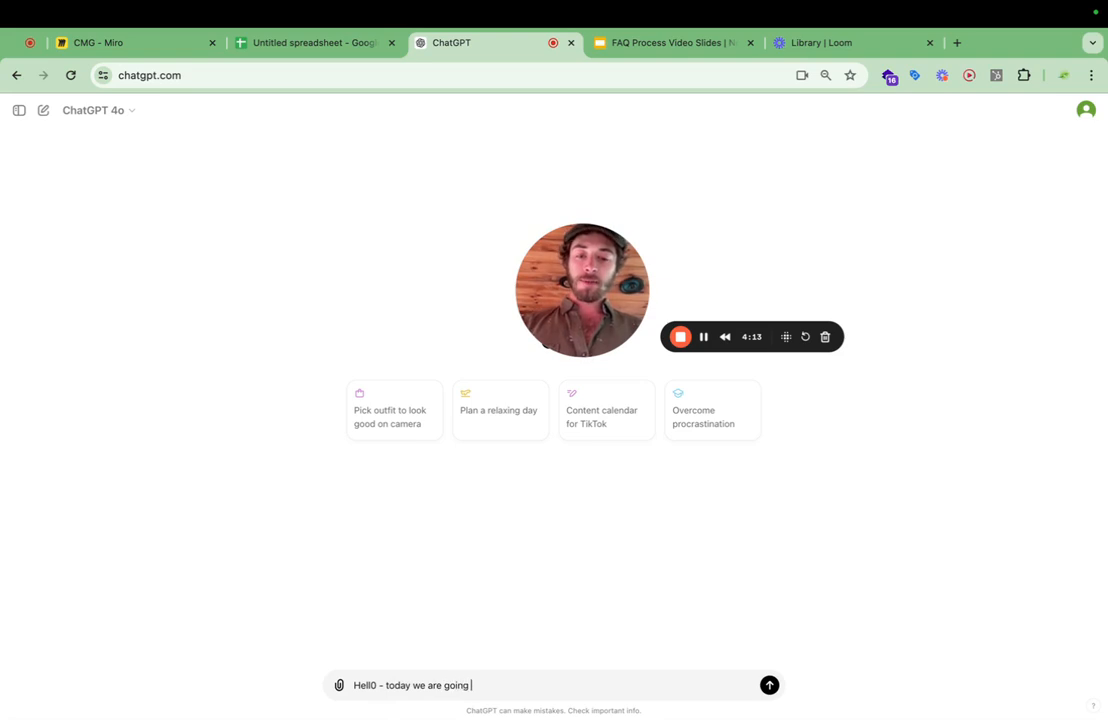
Continue the prompt with "to be building a content strategy. Please dont plan way ahead. Please stick to the section we are dealing with.".
type("lding")
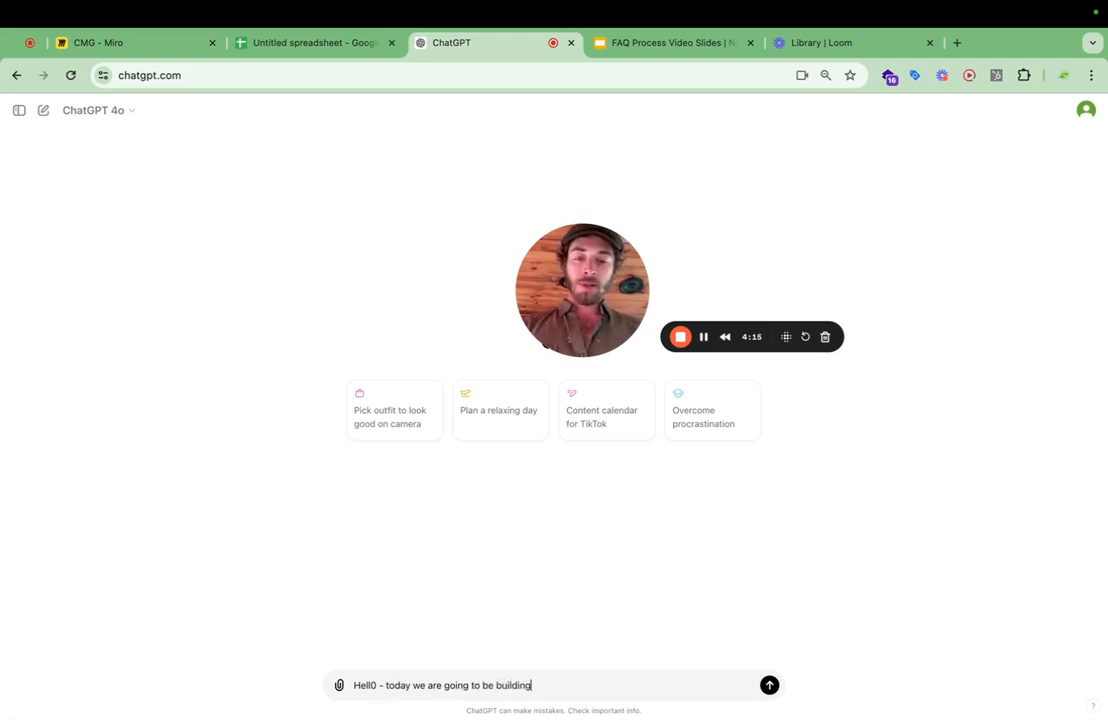
type(" a content")
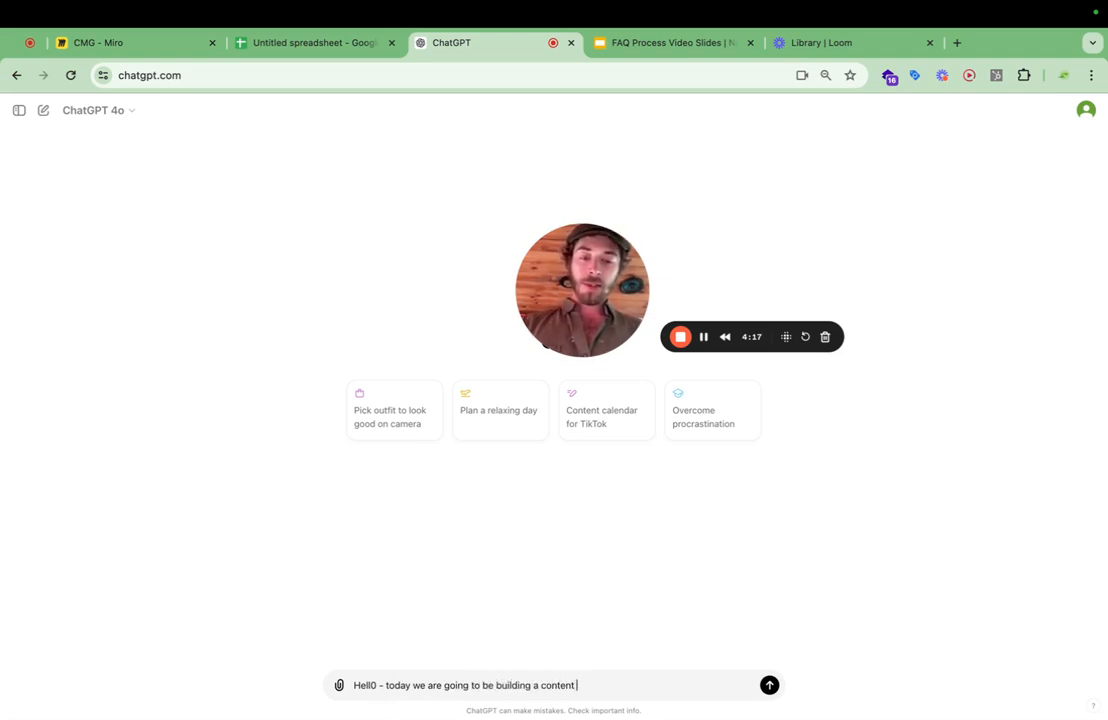
type(" strategy. Please ")
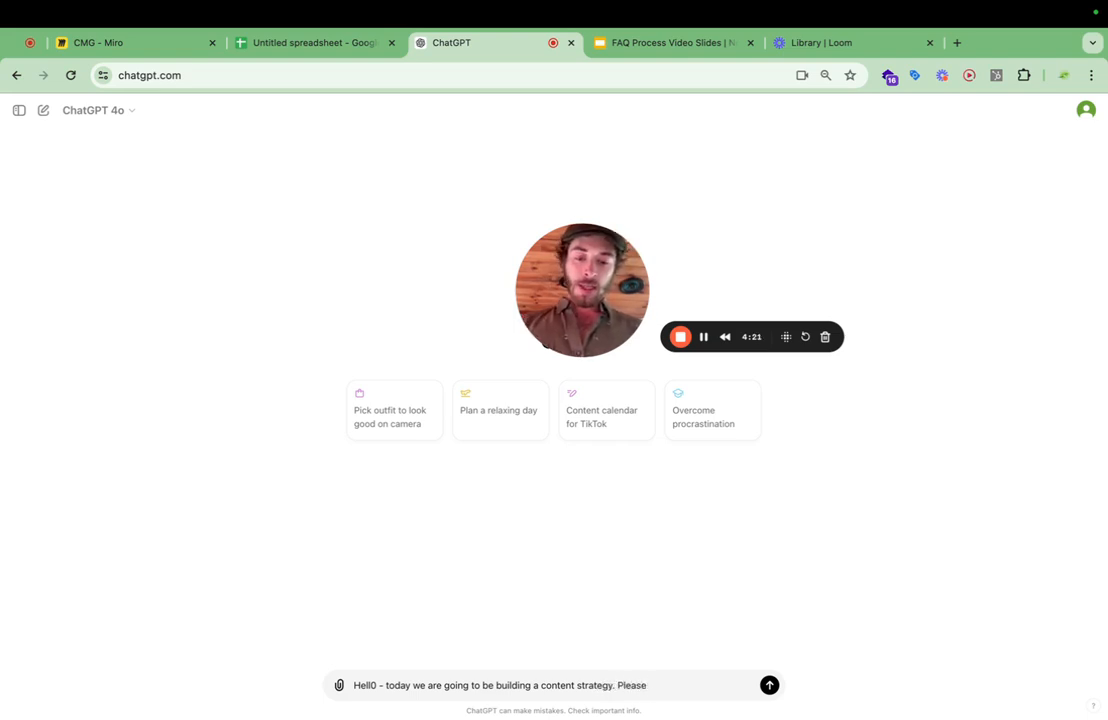
type("dont pa")
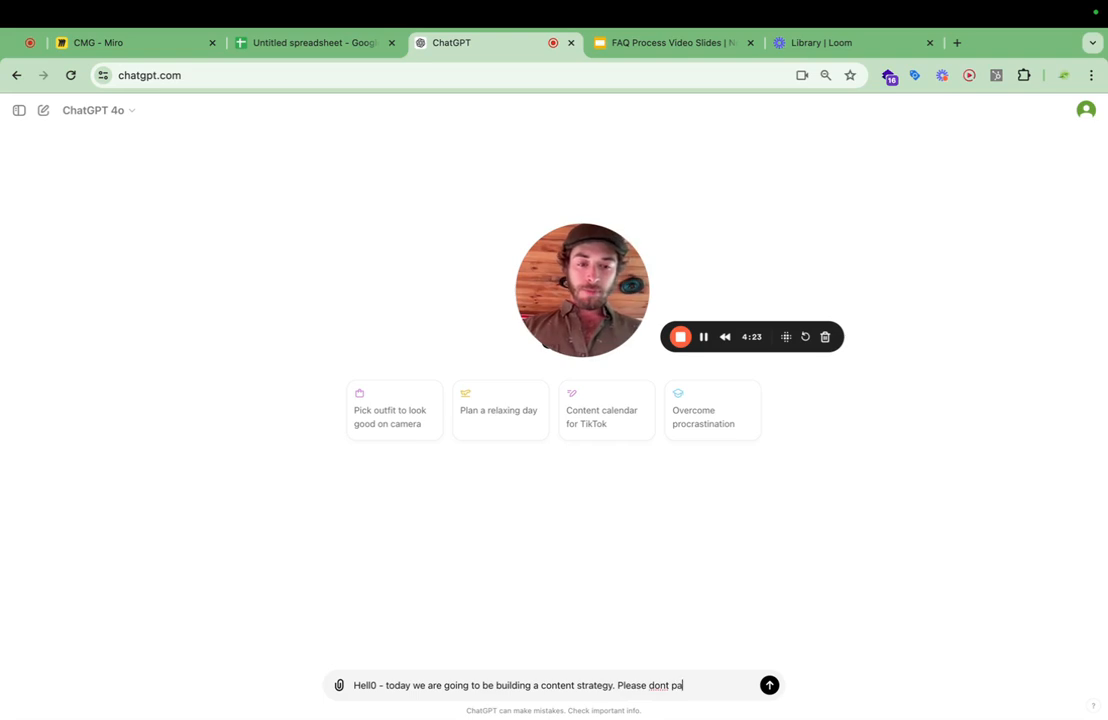
key("BackSpace")
type("lan way")
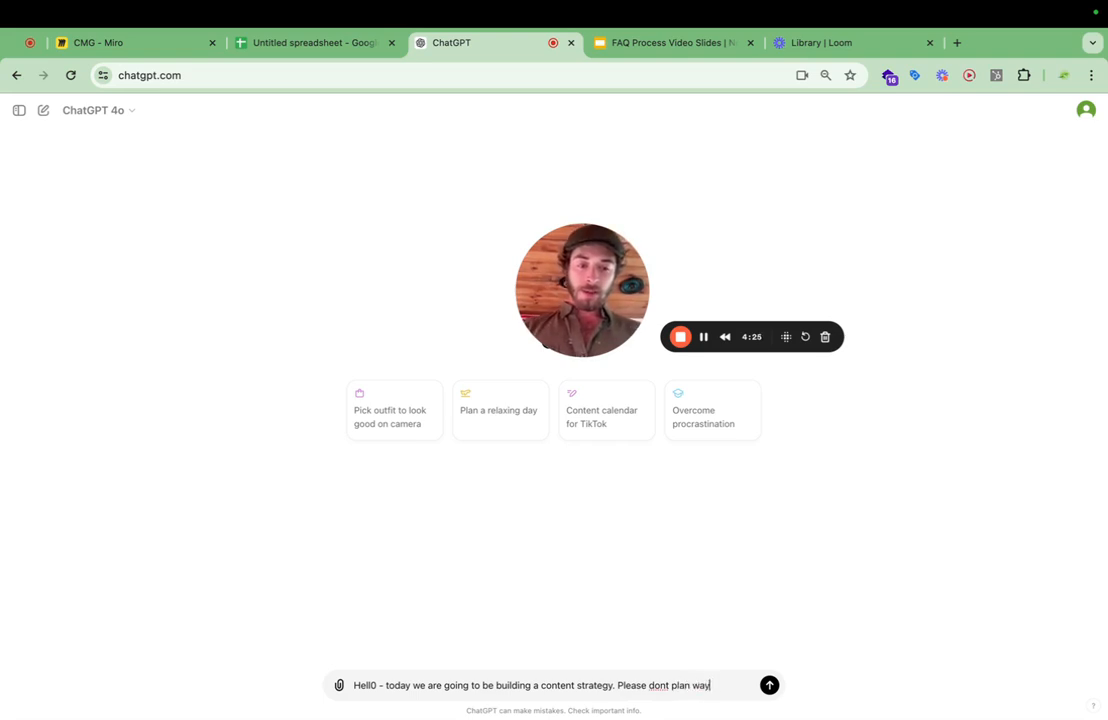
type(" ahead. ")
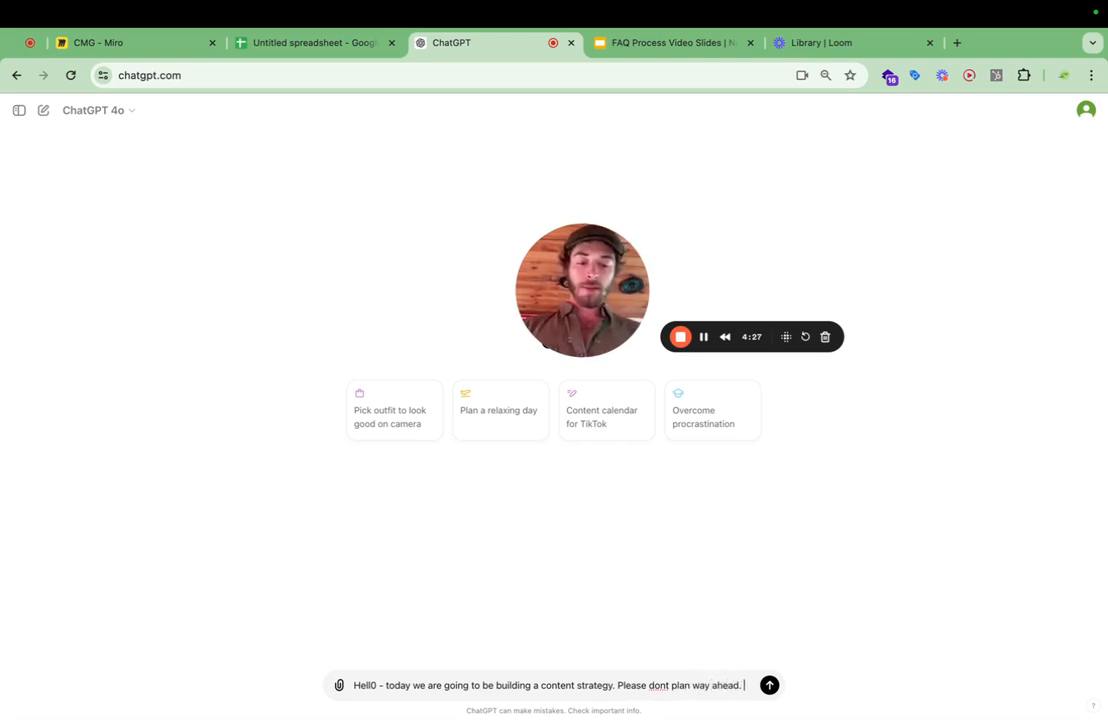
type("Please s")
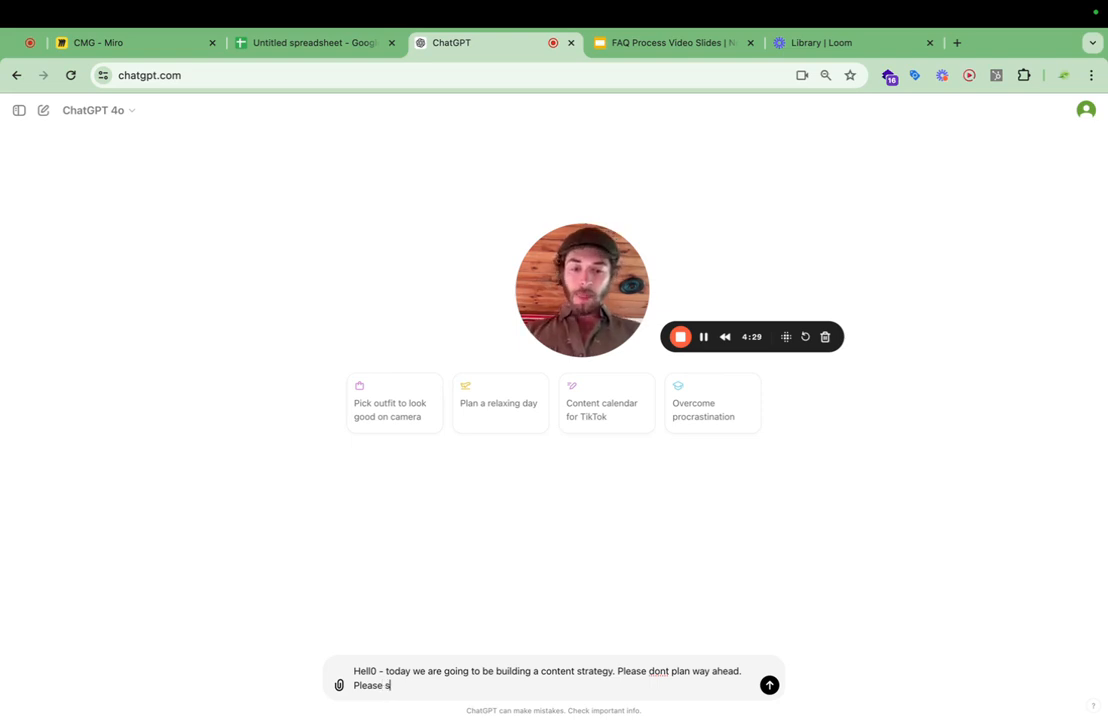
type("tick to the ")
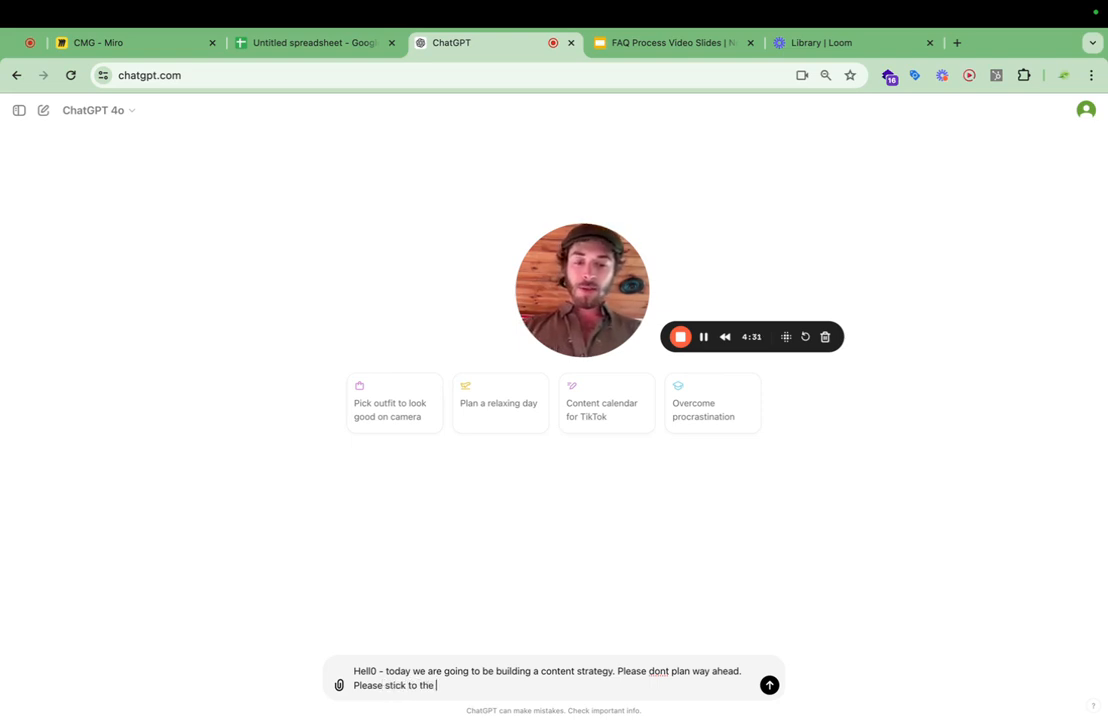
type("section we are d")
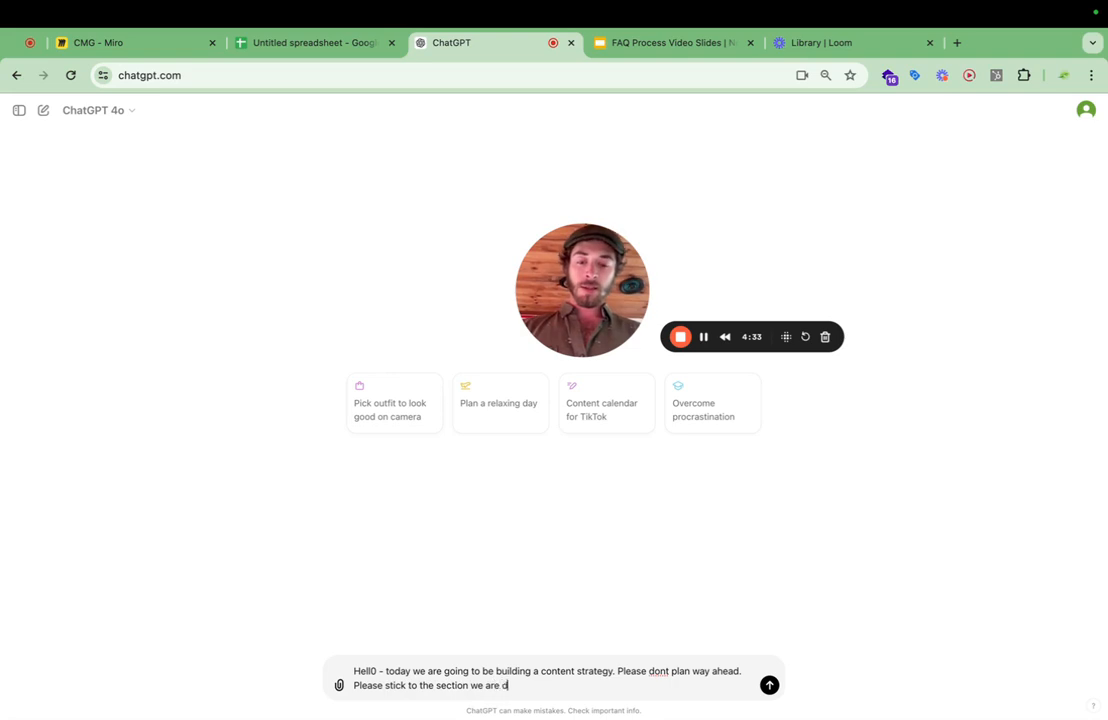
type("ealing with.")
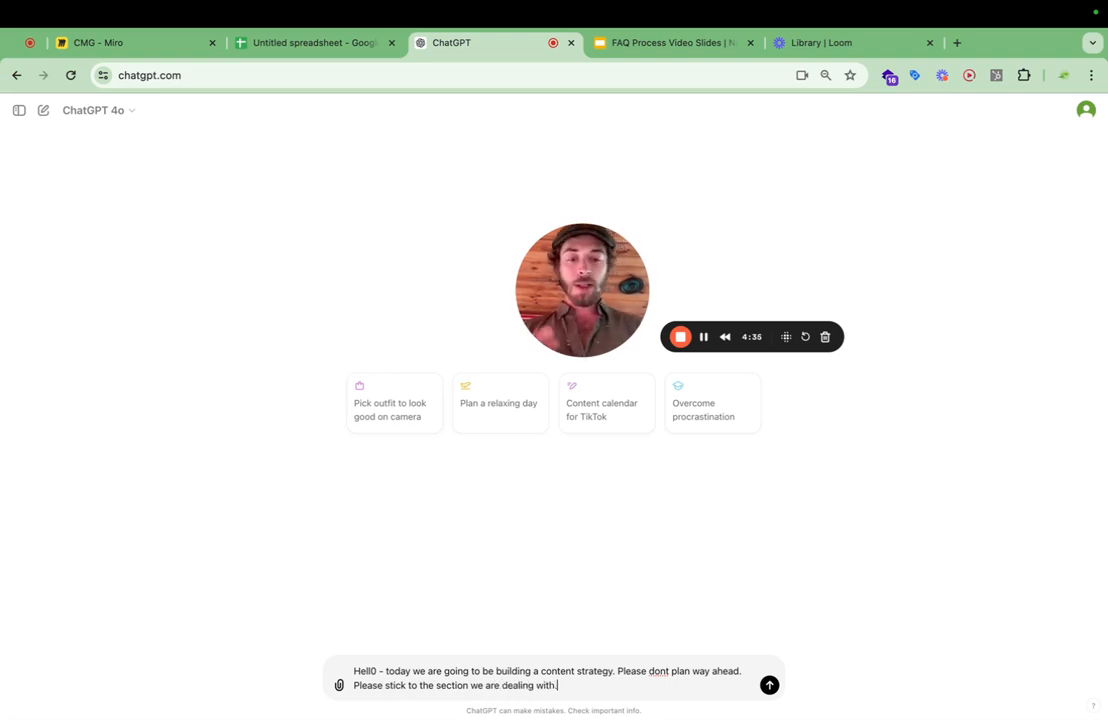
Capture the yellow sticky note on slide 3 of the FAQ Process Video Slides and paste the image into the ChatGPT prompt.
left_click(130, 58)
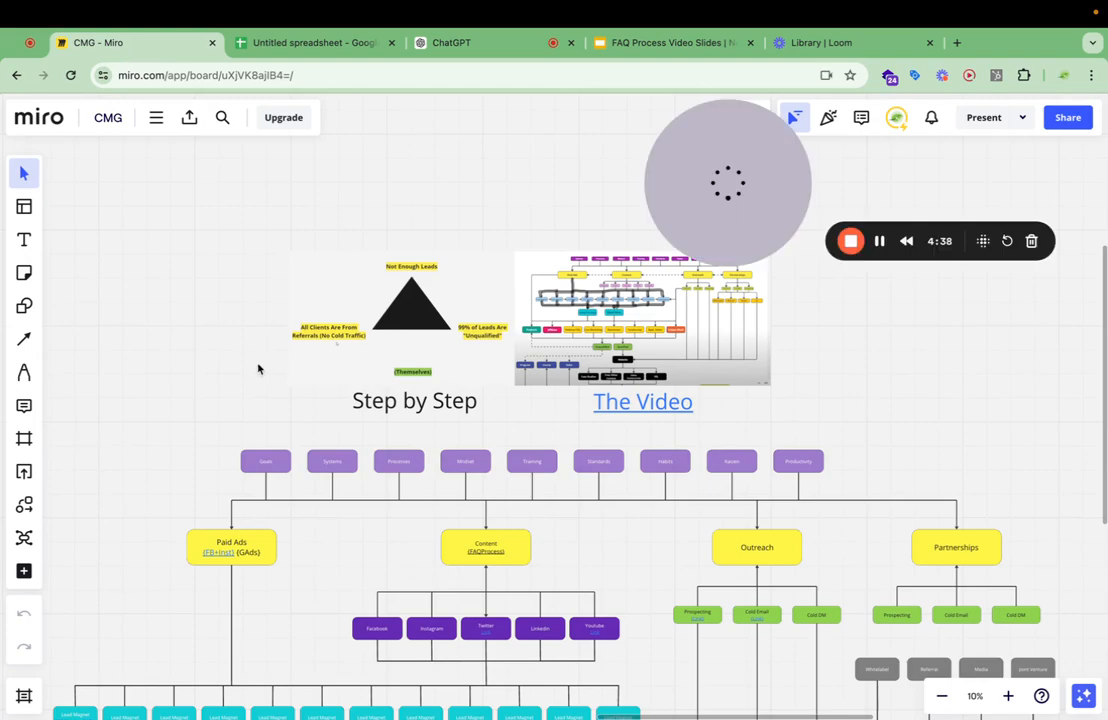
left_click(686, 46)
left_click(45, 395)
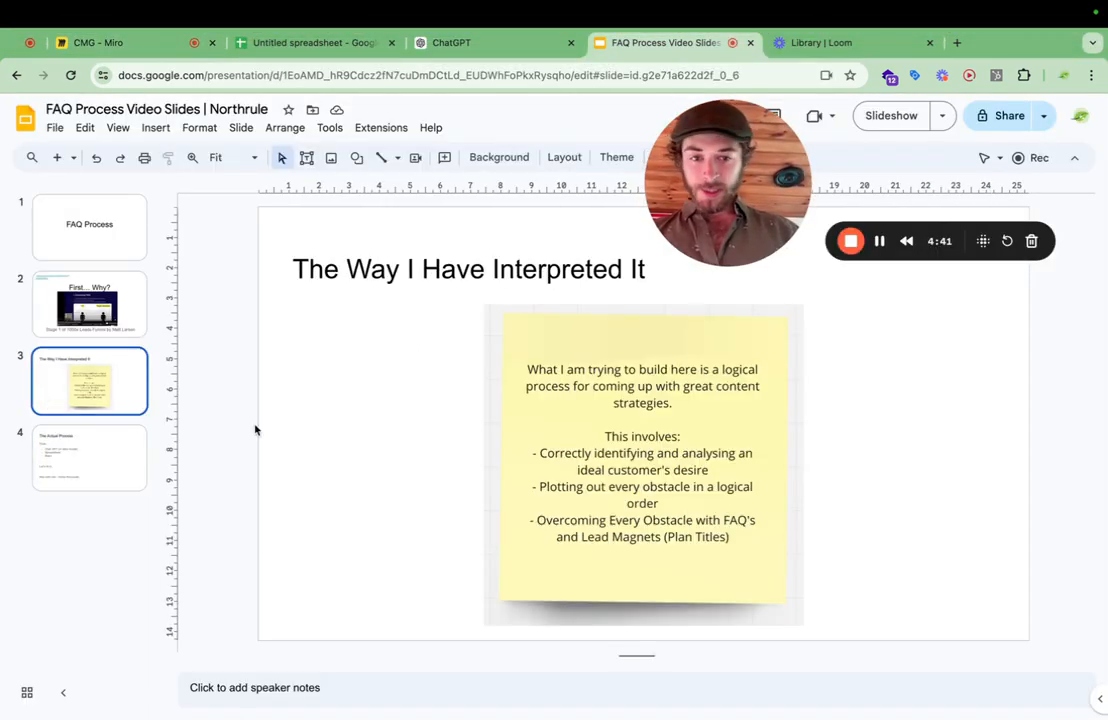
key("shift+super+4")
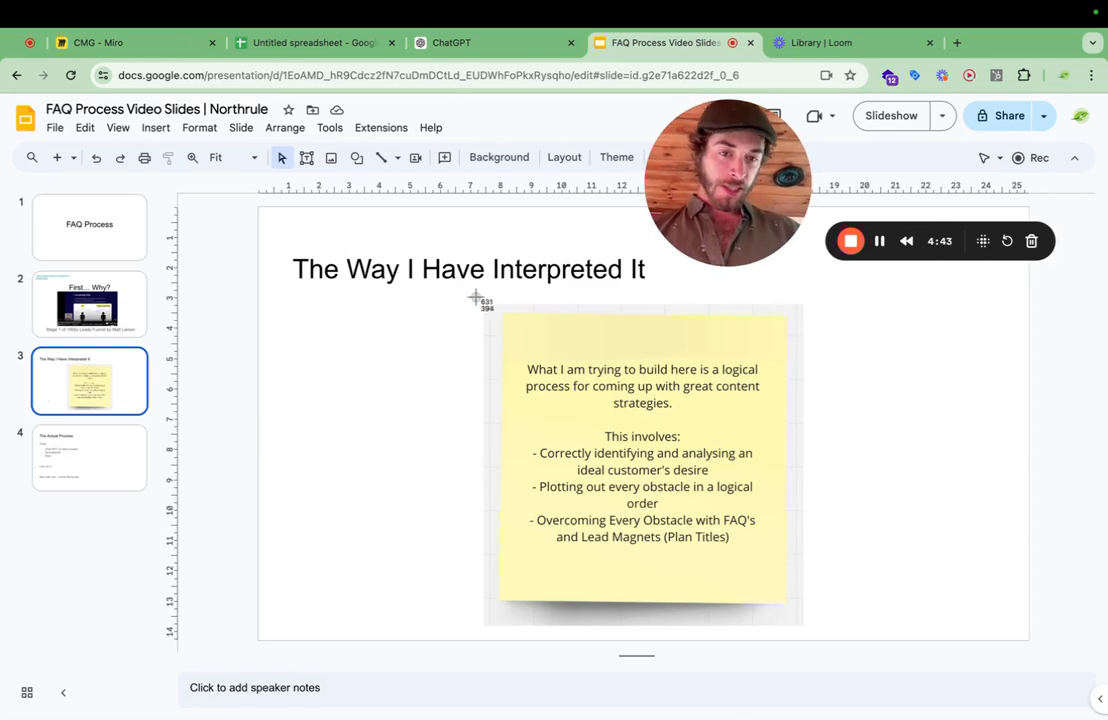
left_click_drag(476, 298, 801, 628)
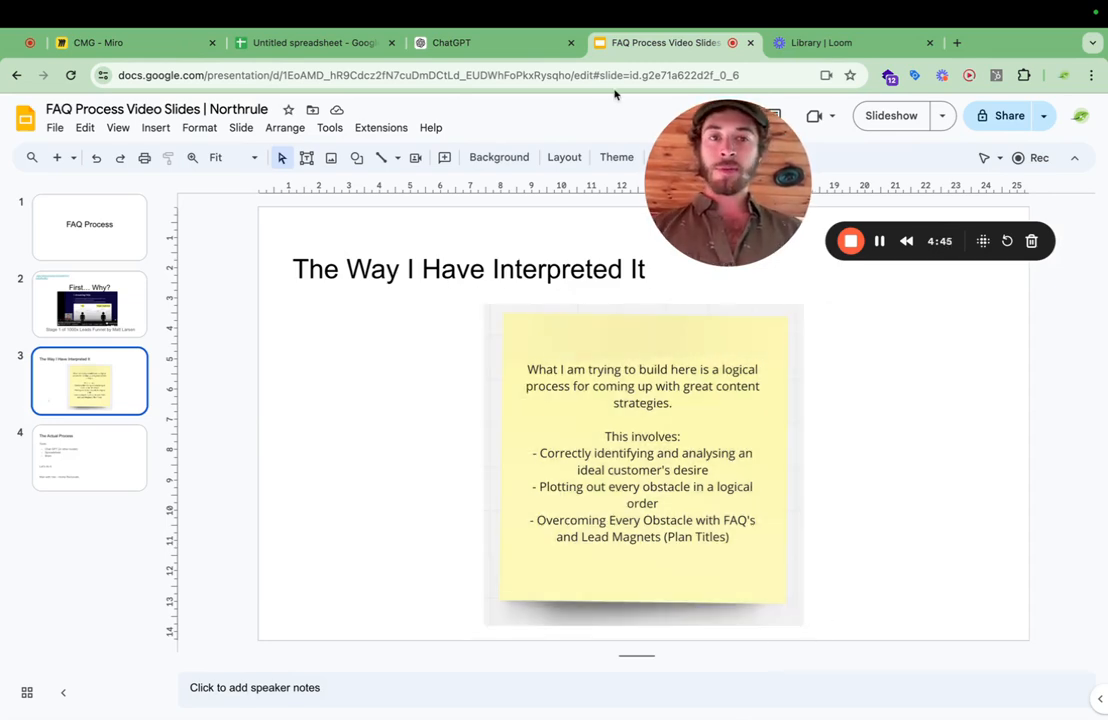
left_click(474, 46)
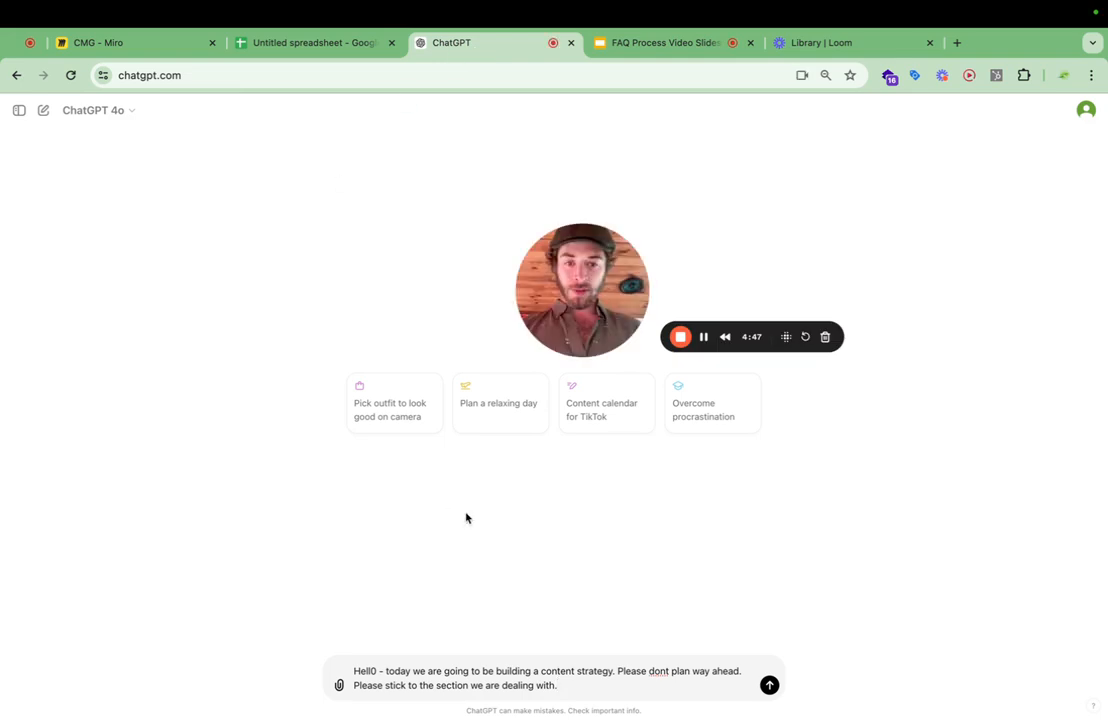
key("super+v")
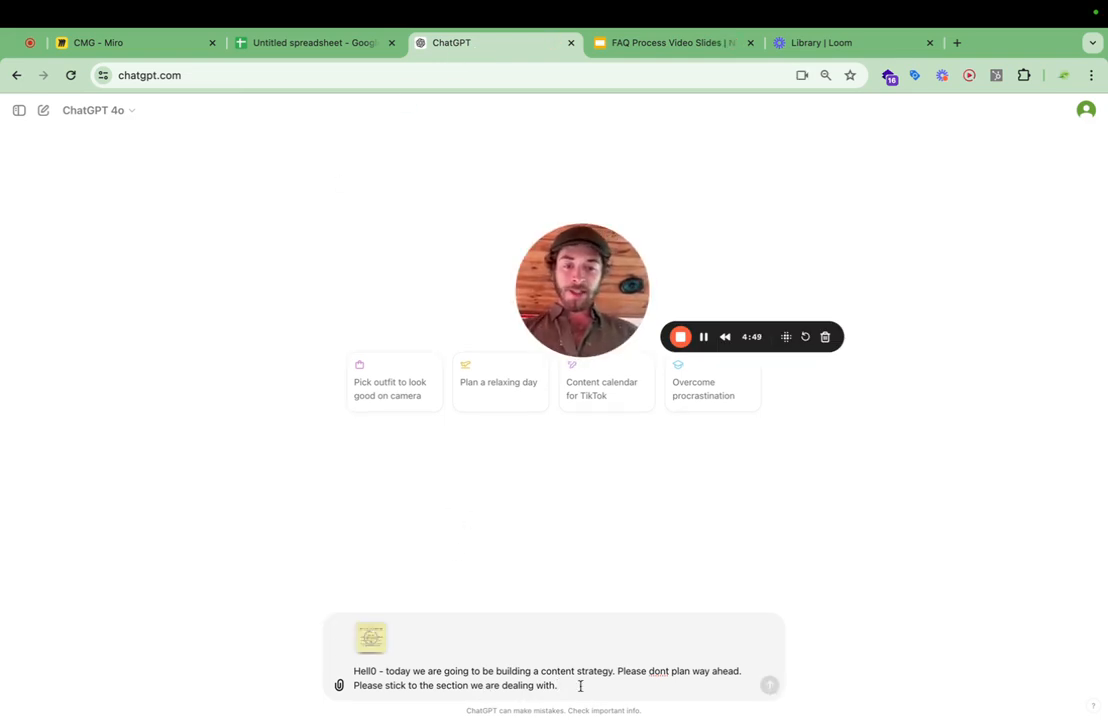
Add a new paragraph to the prompt reading "The picure is what we are working on.".
key("shift+Return")
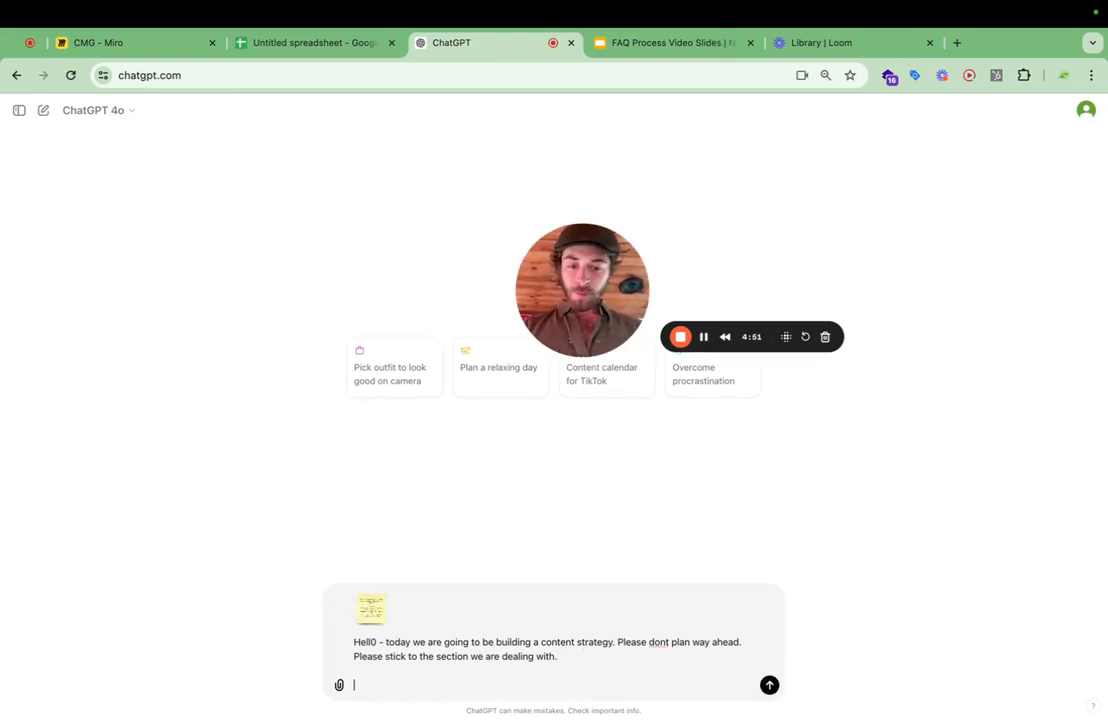
type("The pi")
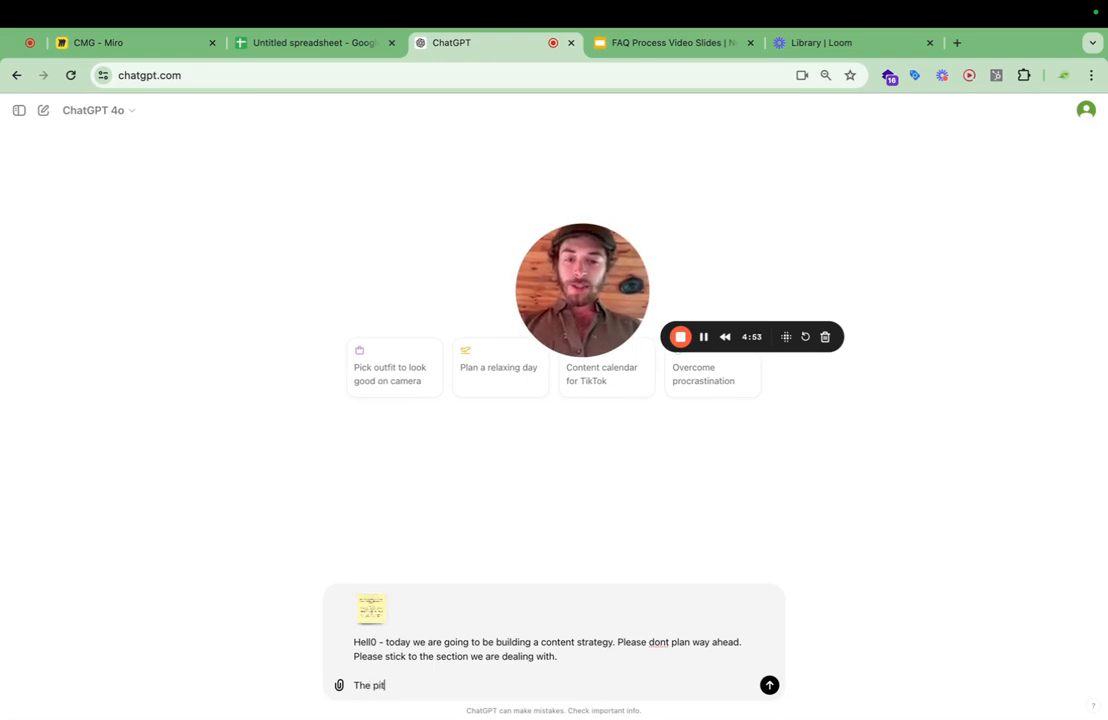
type("cure is ")
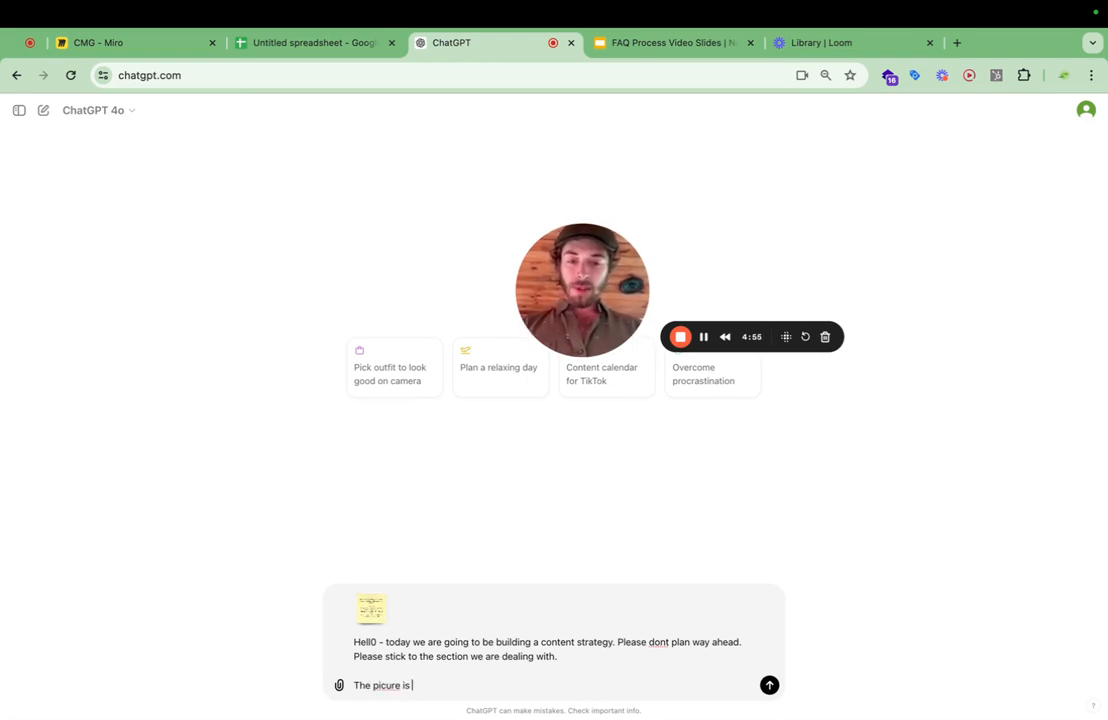
type("what we are workign")
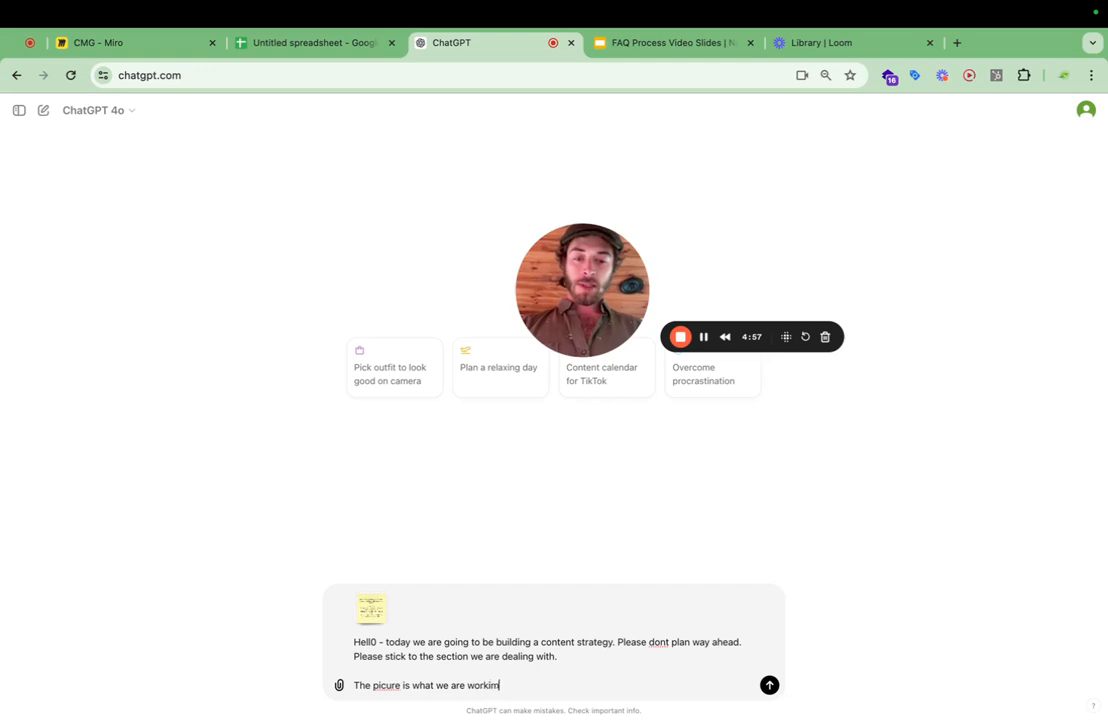
key("BackSpace")
key("BackSpace")
type("ng on.")
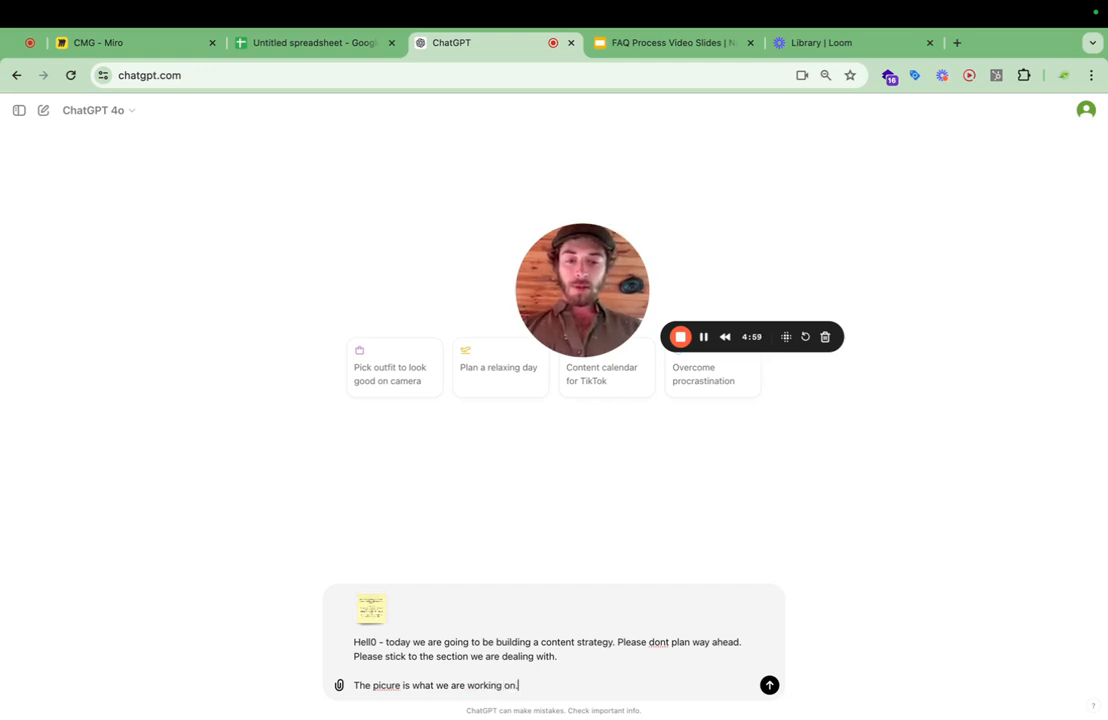
Add the paragraph "Lets first get the ideal client sorted." to the prompt, followed by blank lines.
key("shift+Return")
type("Lets f")
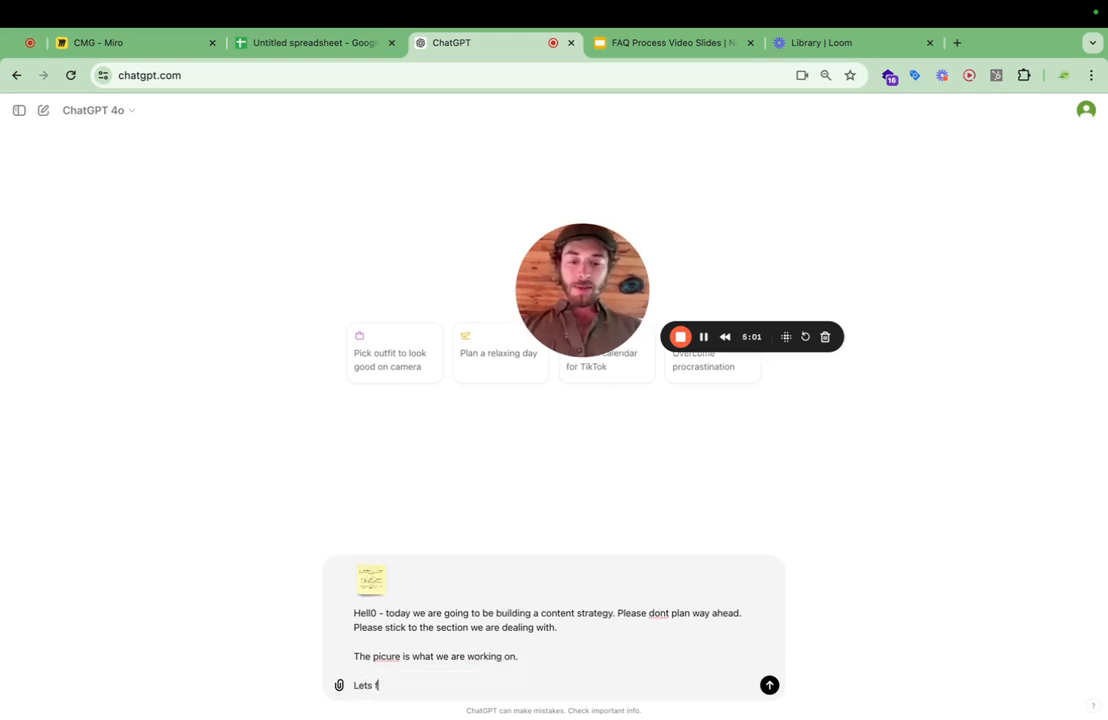
type("irst get the i")
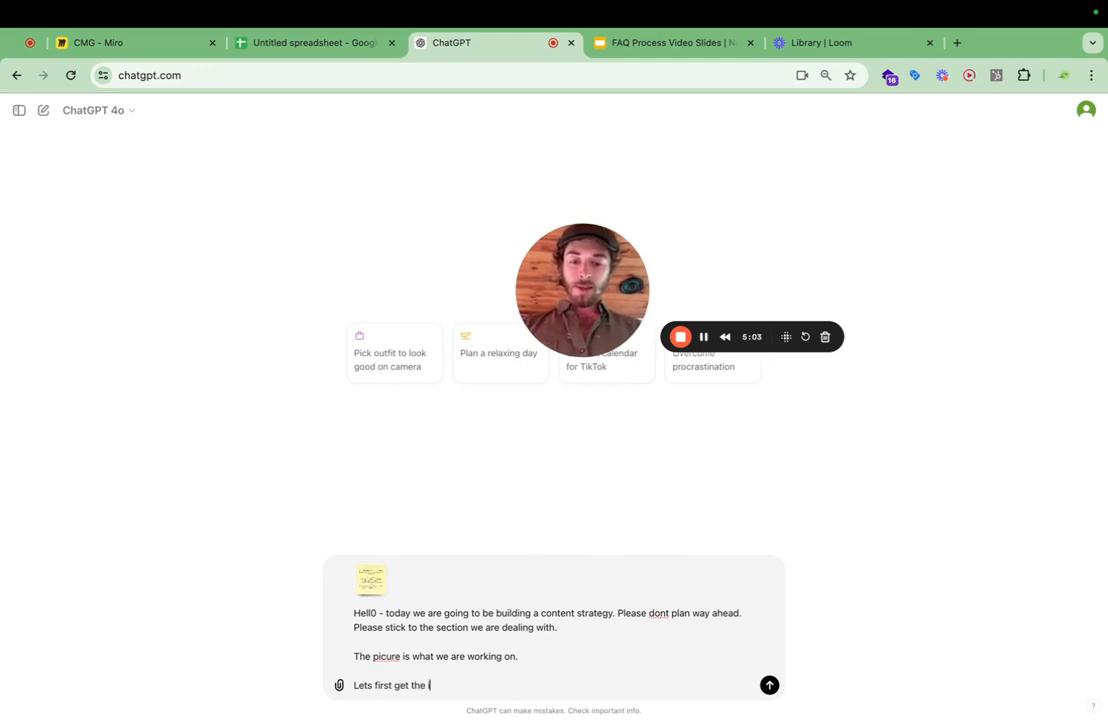
type("deal client sorted.")
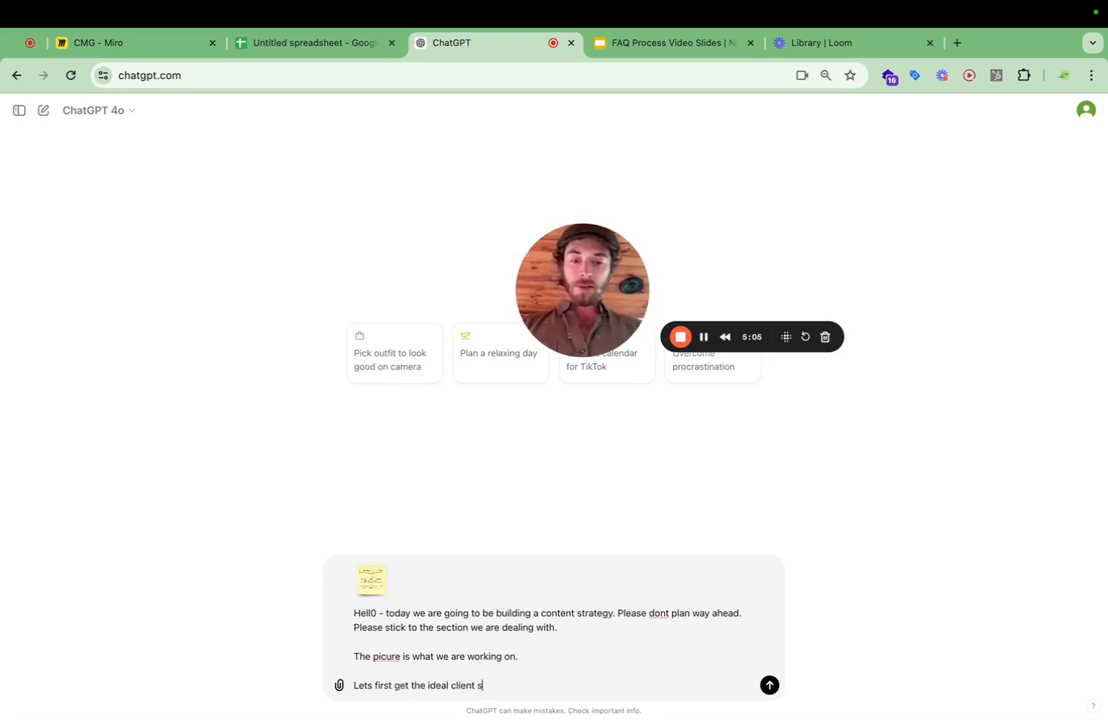
key("shift+Return")
key("shift+Return")
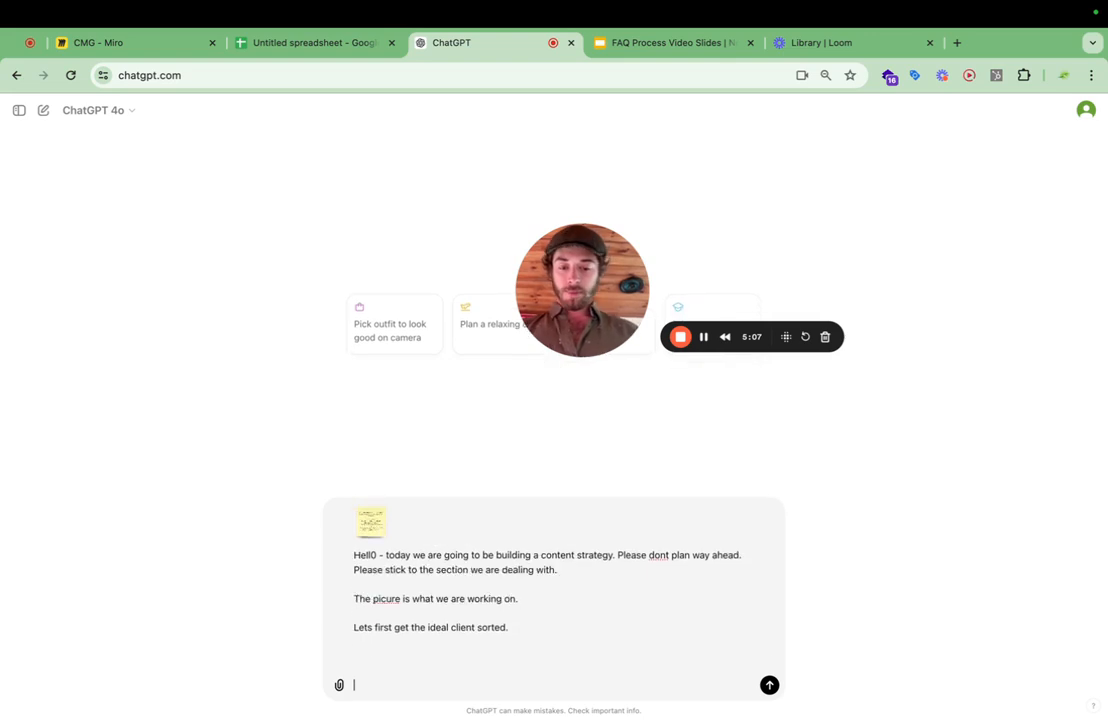
Add the paragraph "We are building content structure for man with van who does home removals." and start a new paragraph.
type("We are build")
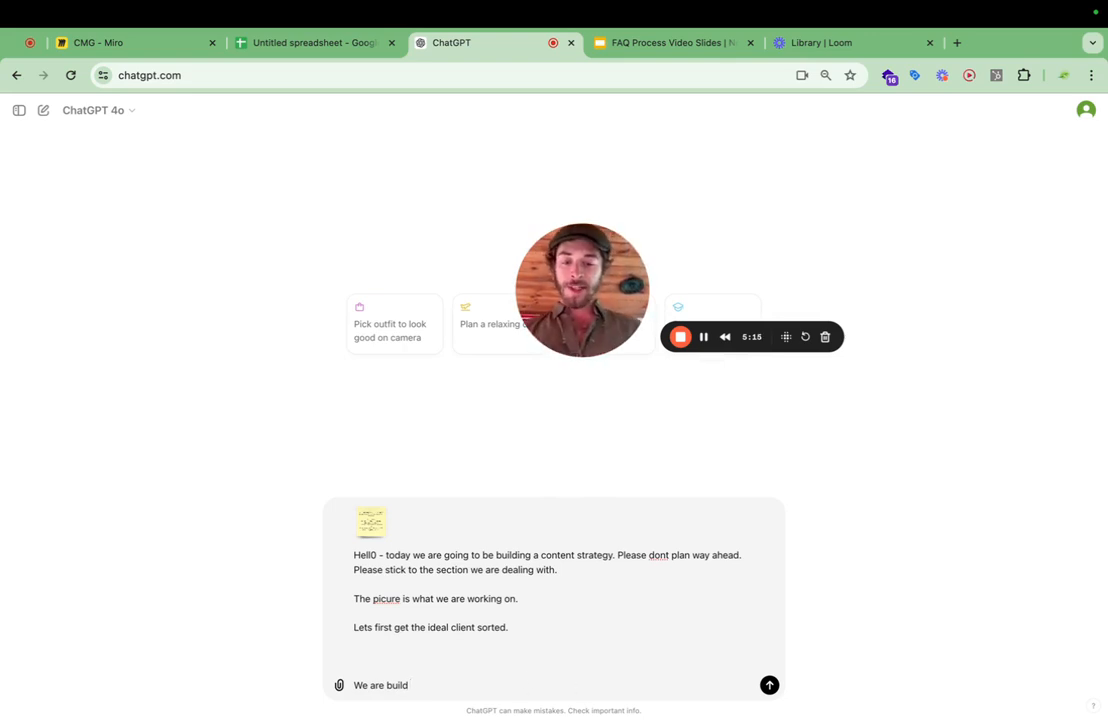
type("in")
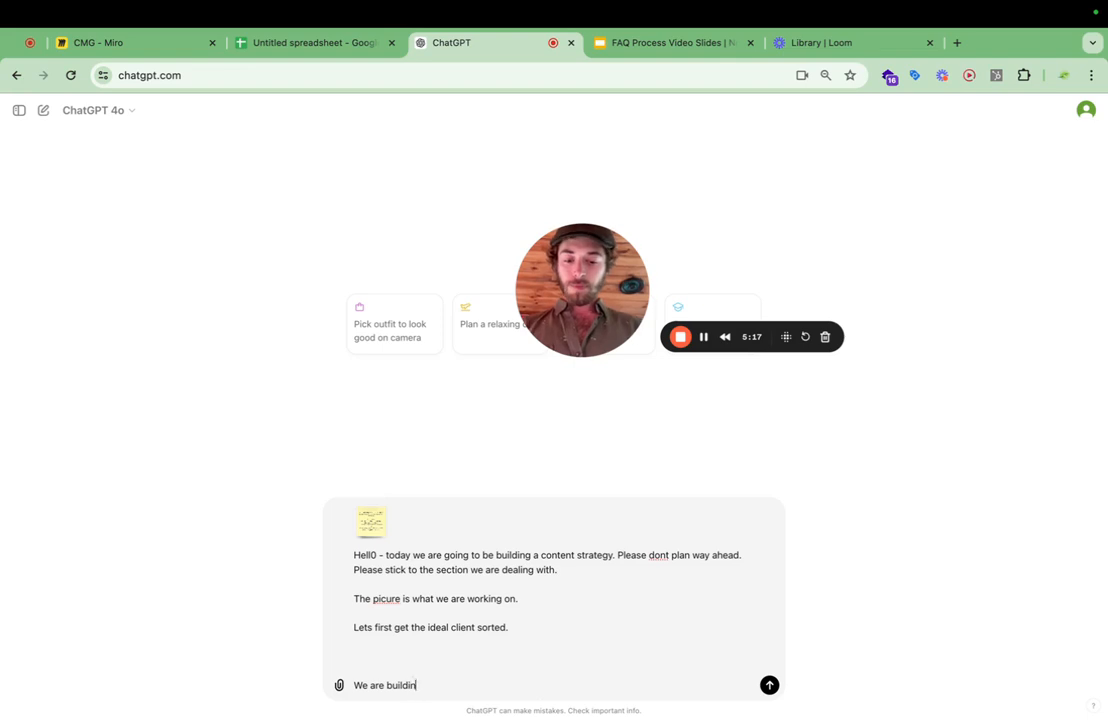
type("g content stru")
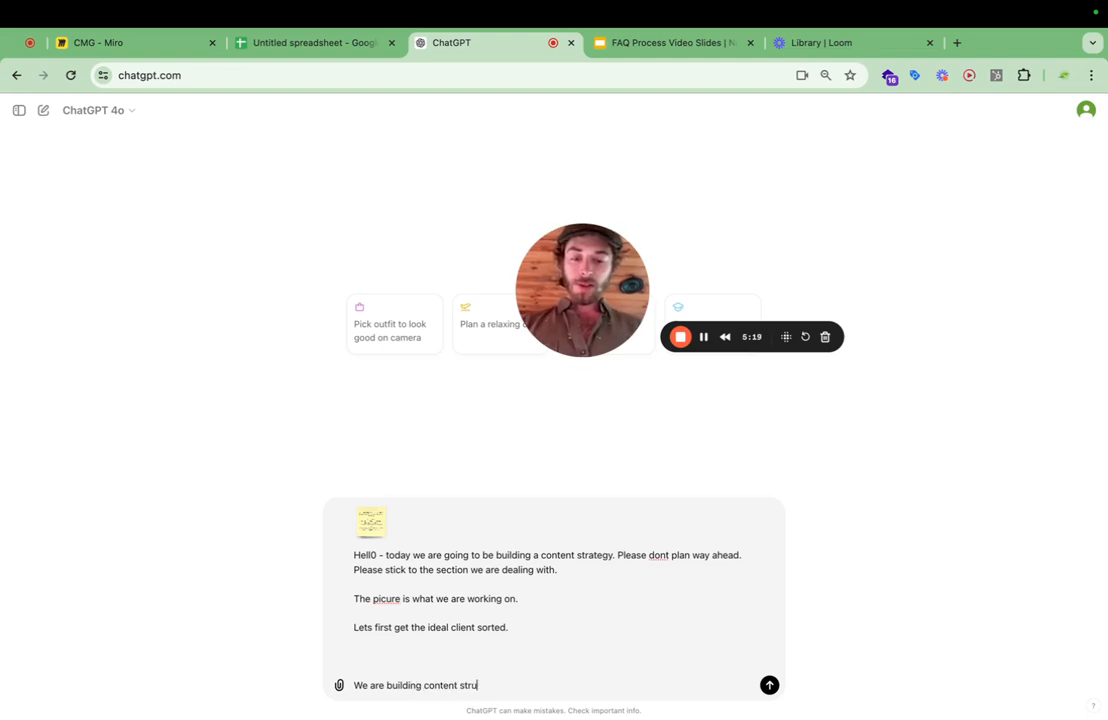
type("cture for man with w")
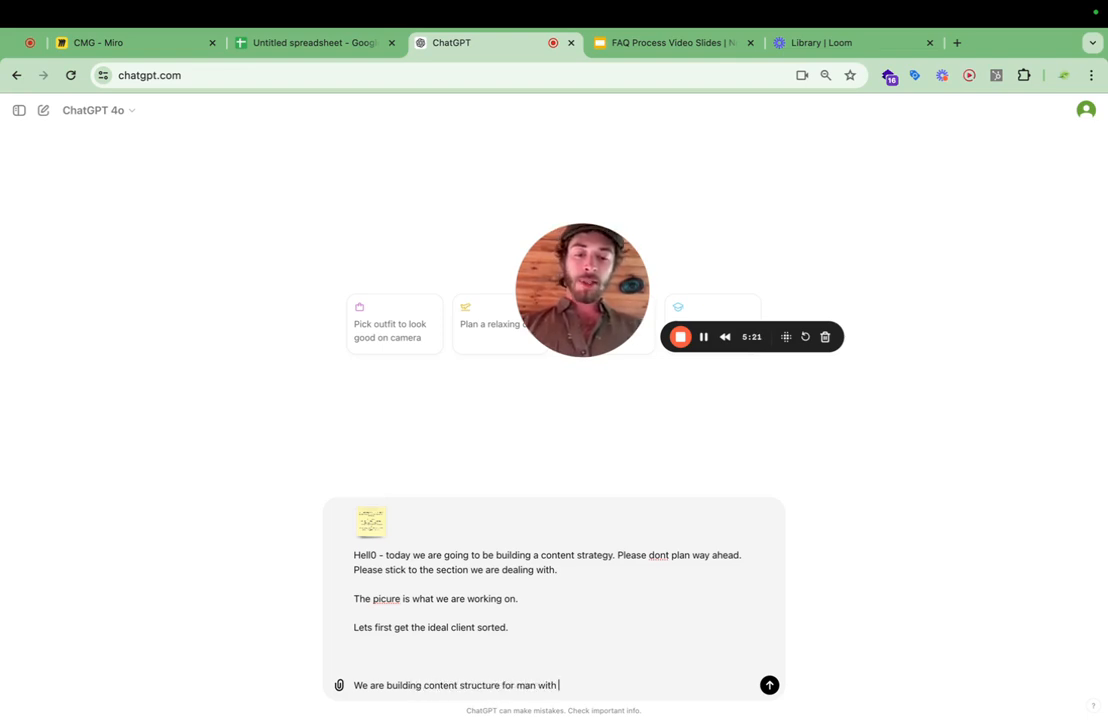
key("BackSpace")
type("van who")
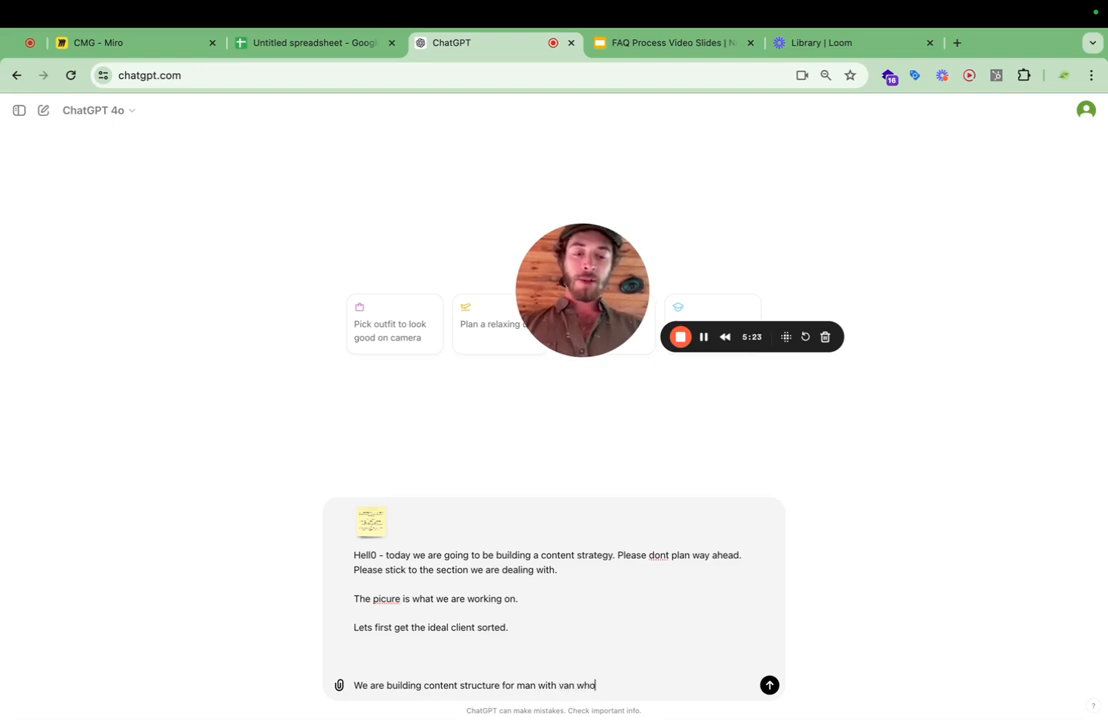
type(" does home remov")
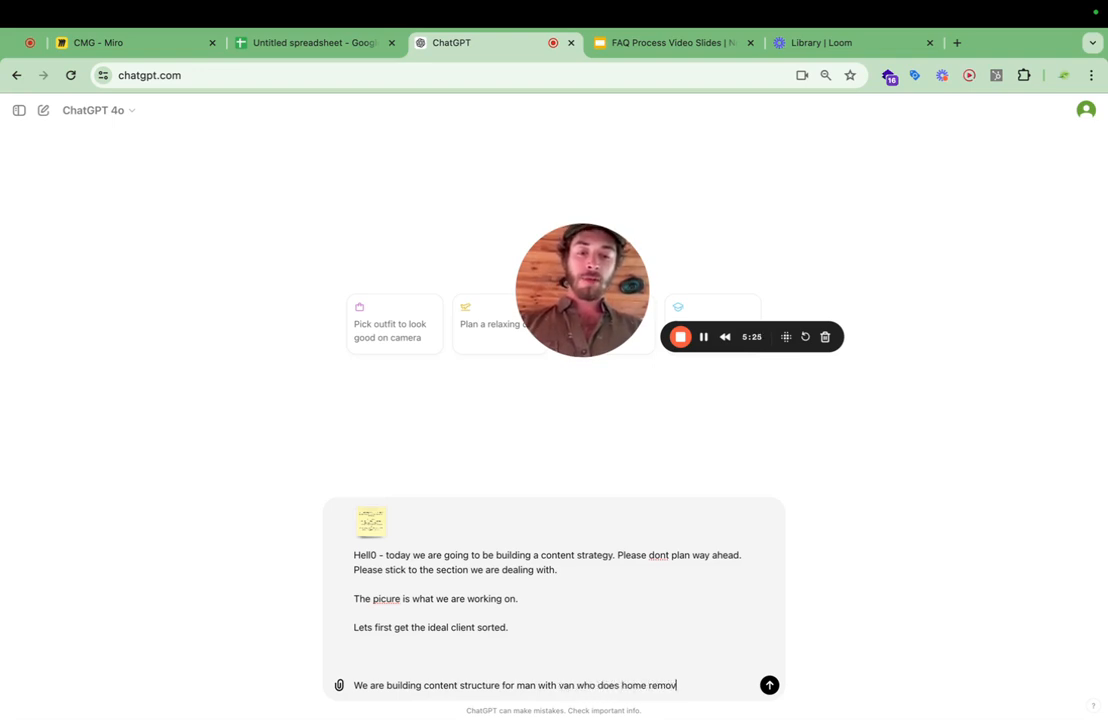
type("ales.")
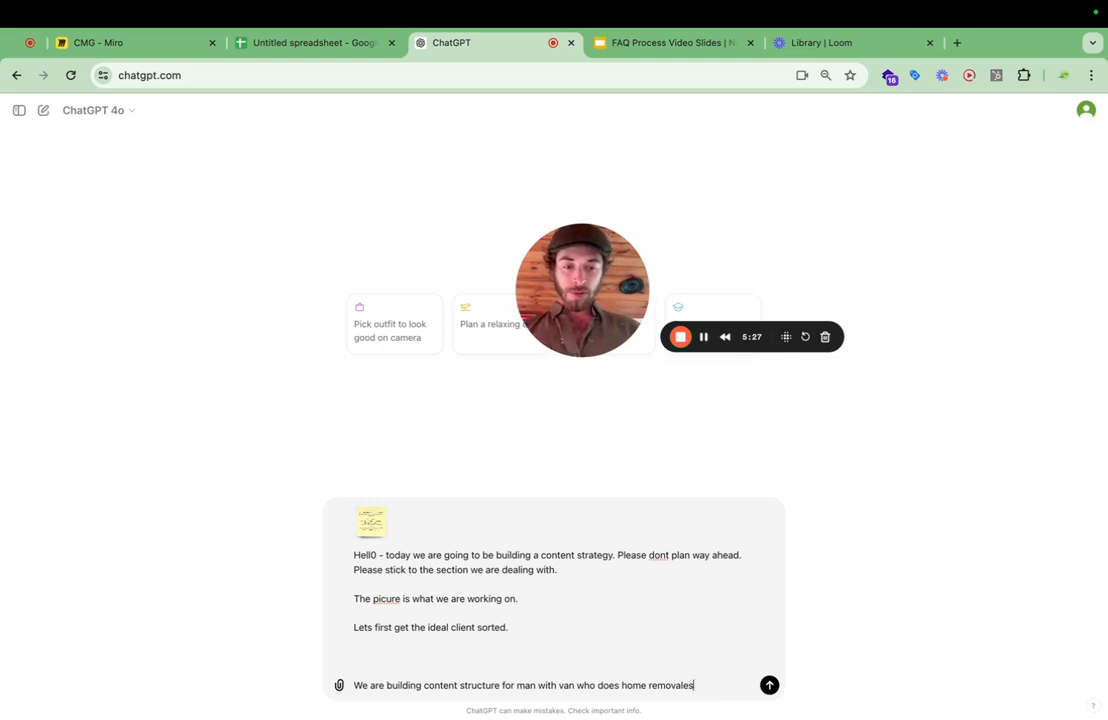
key("BackSpace")
key("BackSpace")
type("s.")
key("shift+Return")
key("shift+Return")
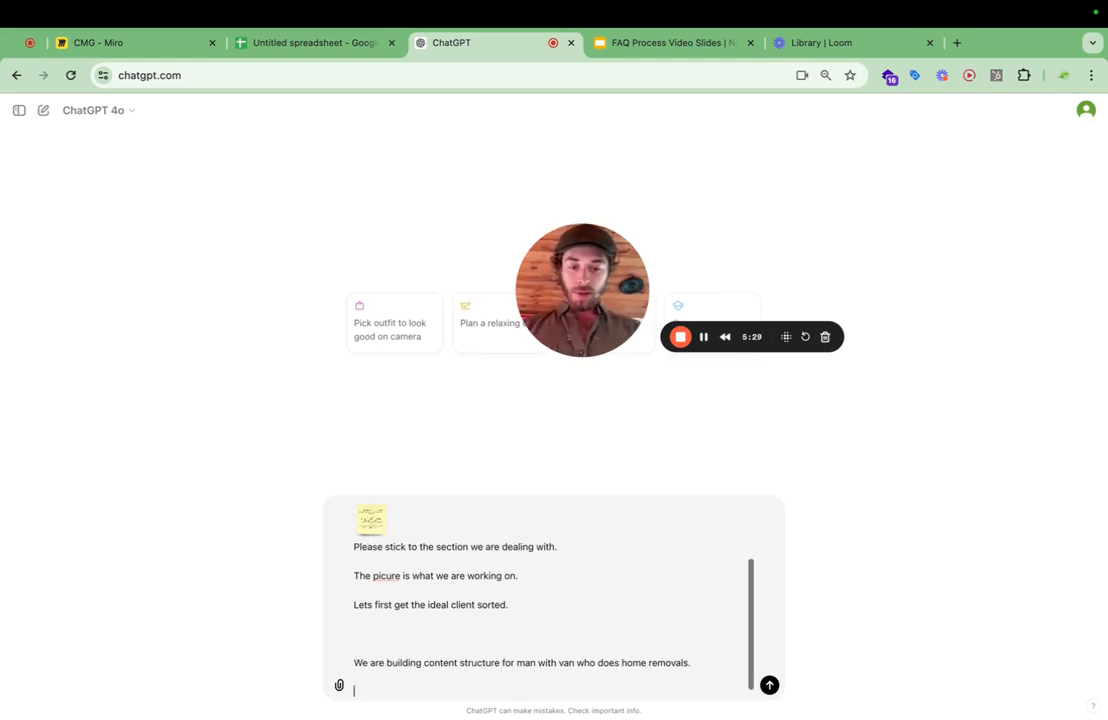
Add the sentence "Put yourself in the mind of the customer." to the prompt's new paragraph.
type("Put yourself i")
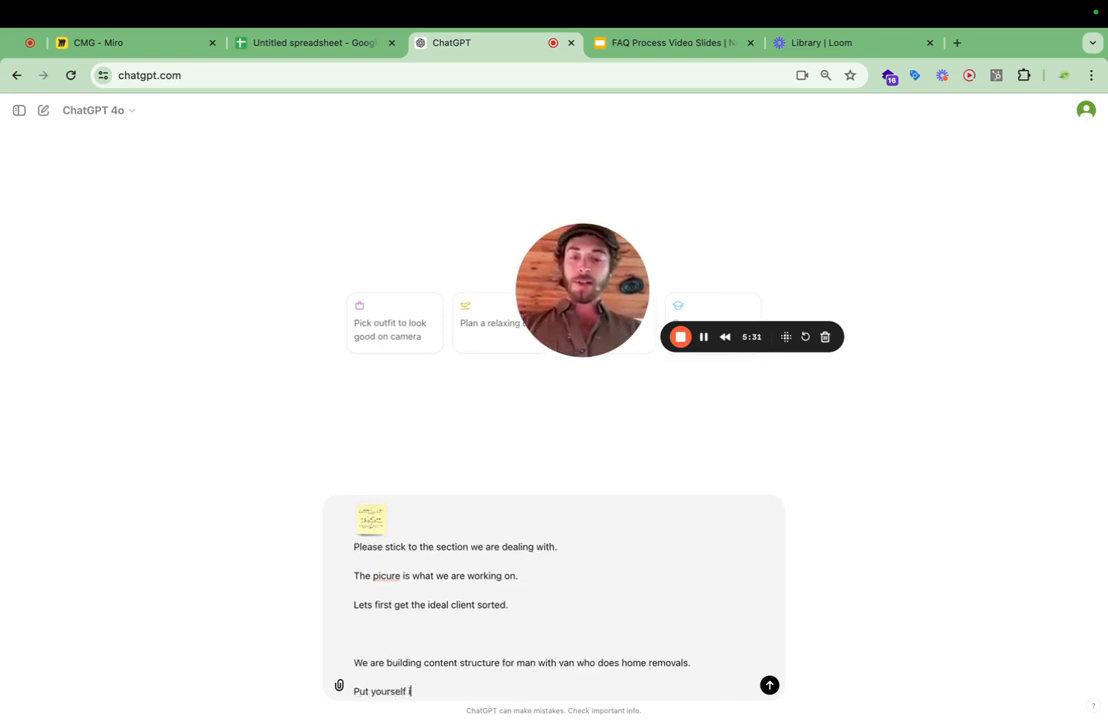
type("n the mind of the c")
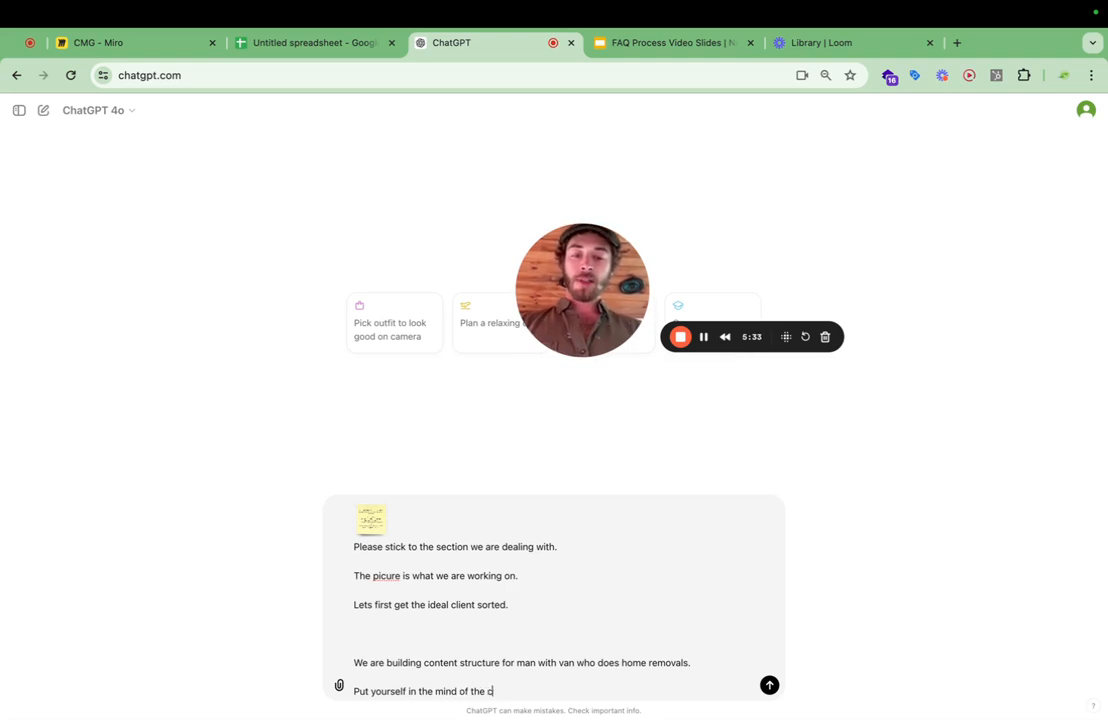
type("ustomer. ")
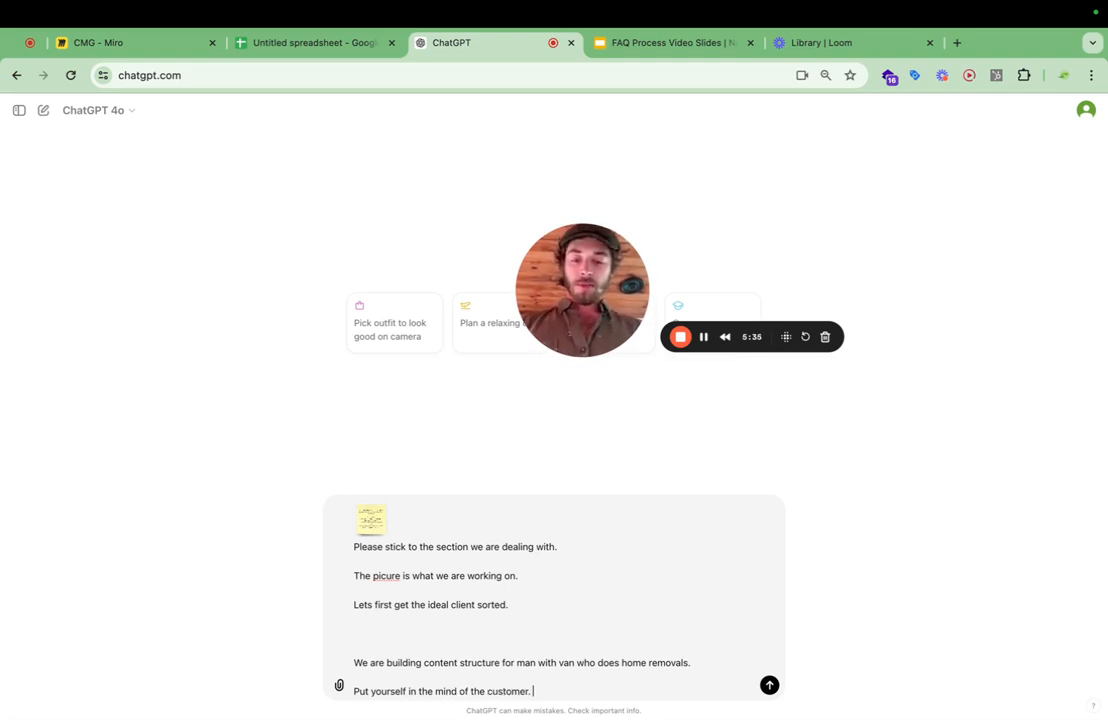
type("Please list")
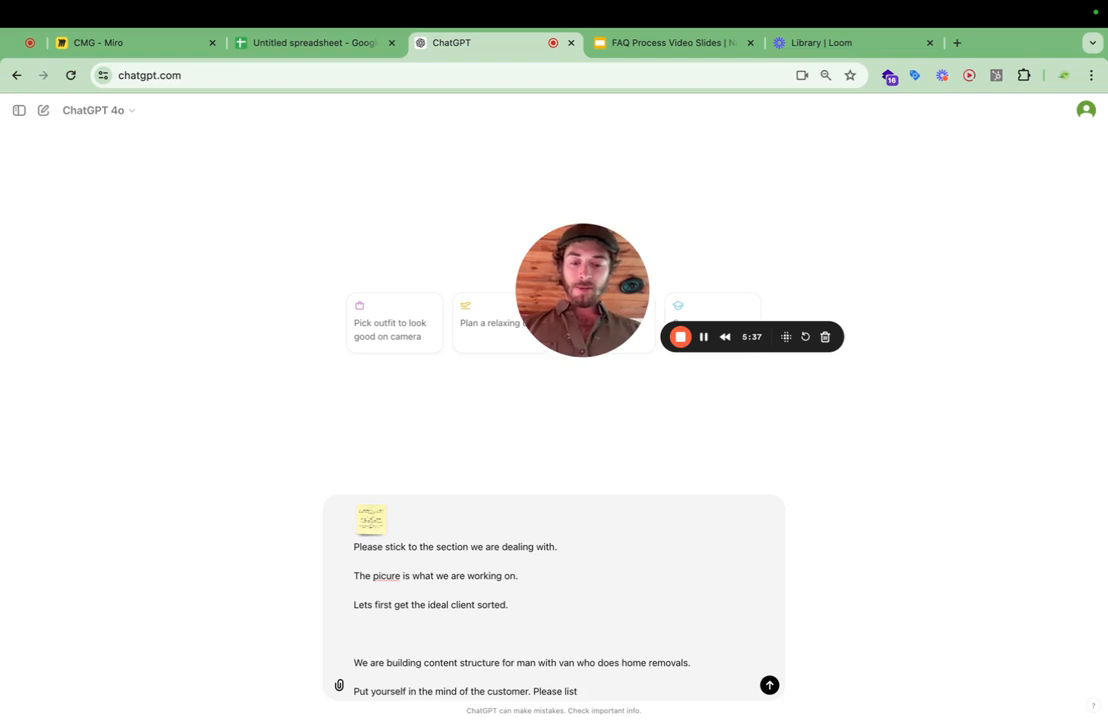
type(" from starty")
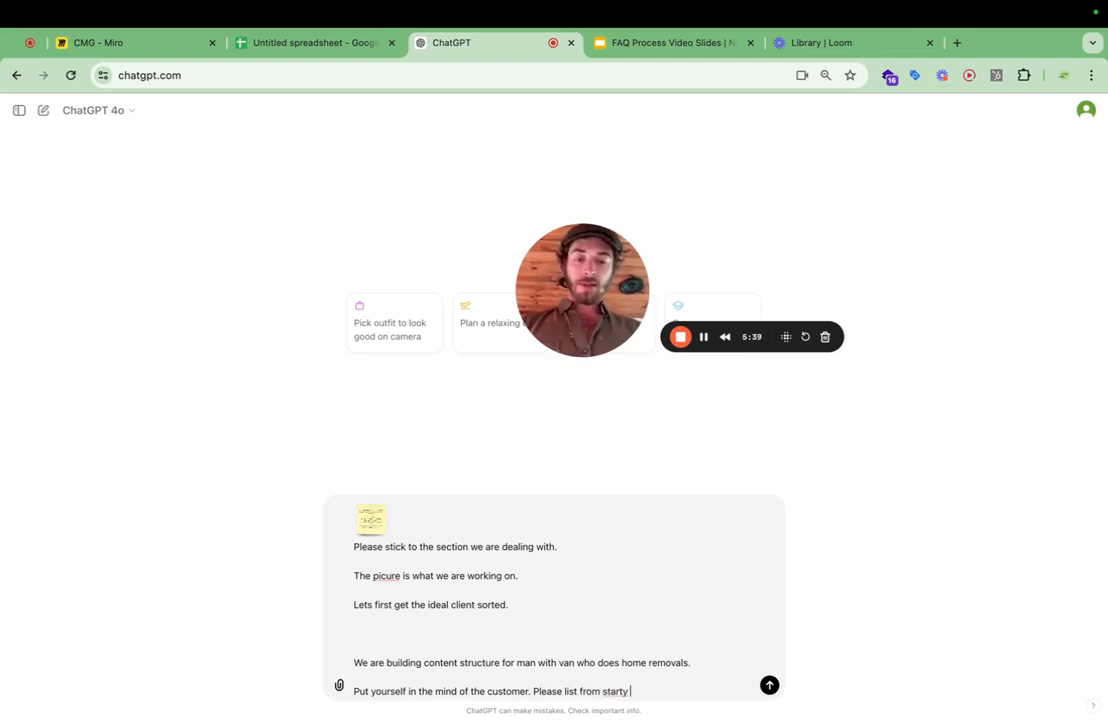
Continue the paragraph with "Please list from start to finish every step involved".
key("BackSpace")
key("BackSpace")
type("to find")
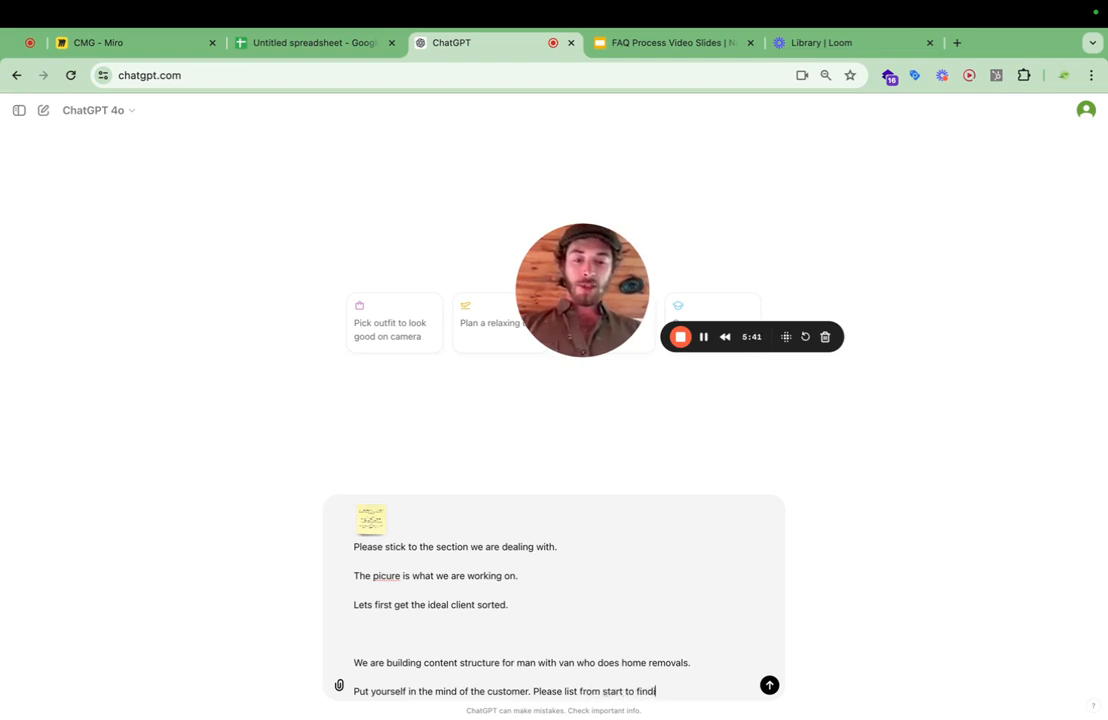
key("BackSpace")
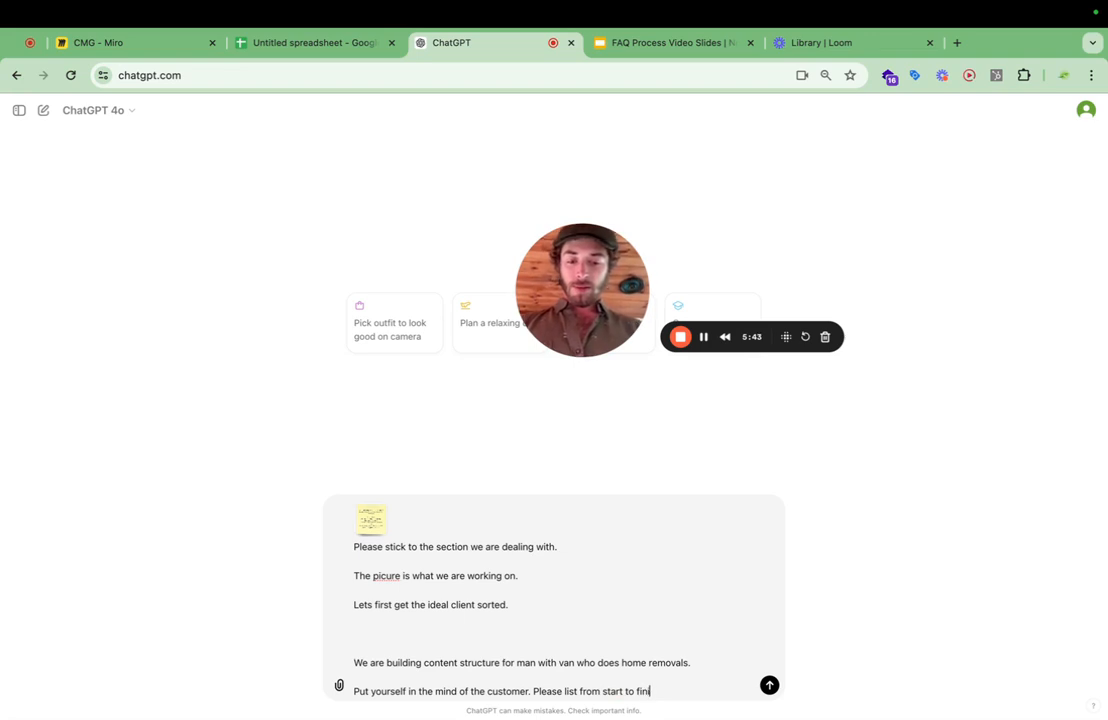
type("ish every stepo")
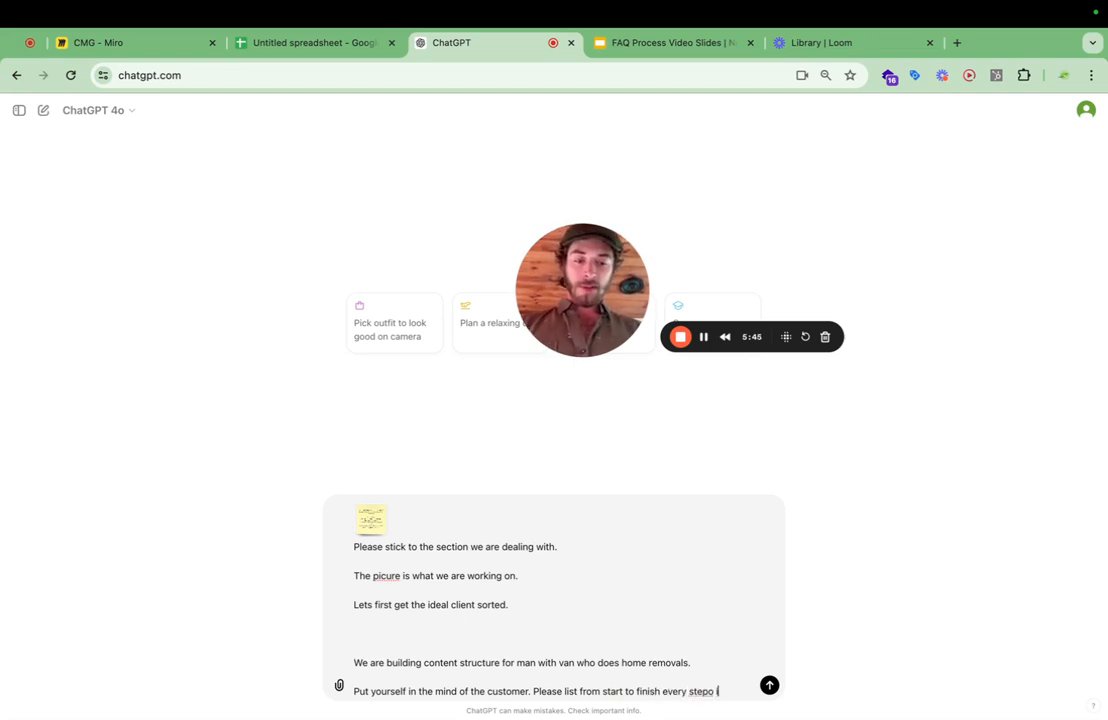
key("BackSpace")
key("BackSpace")
type("invol")
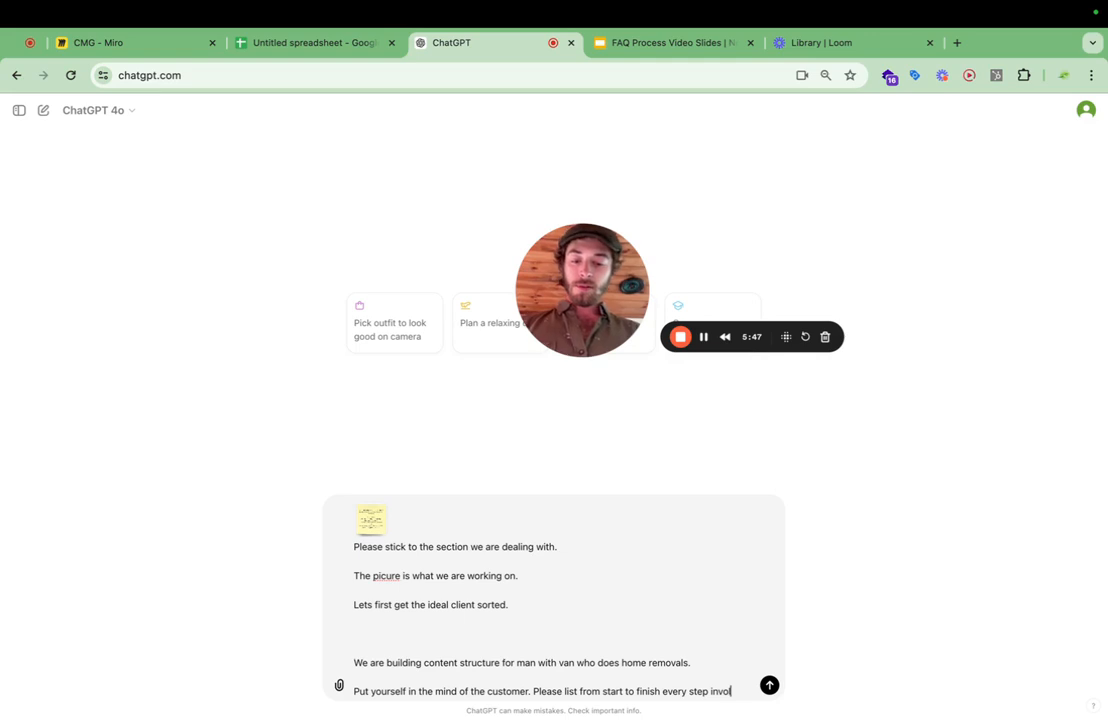
type("ved")
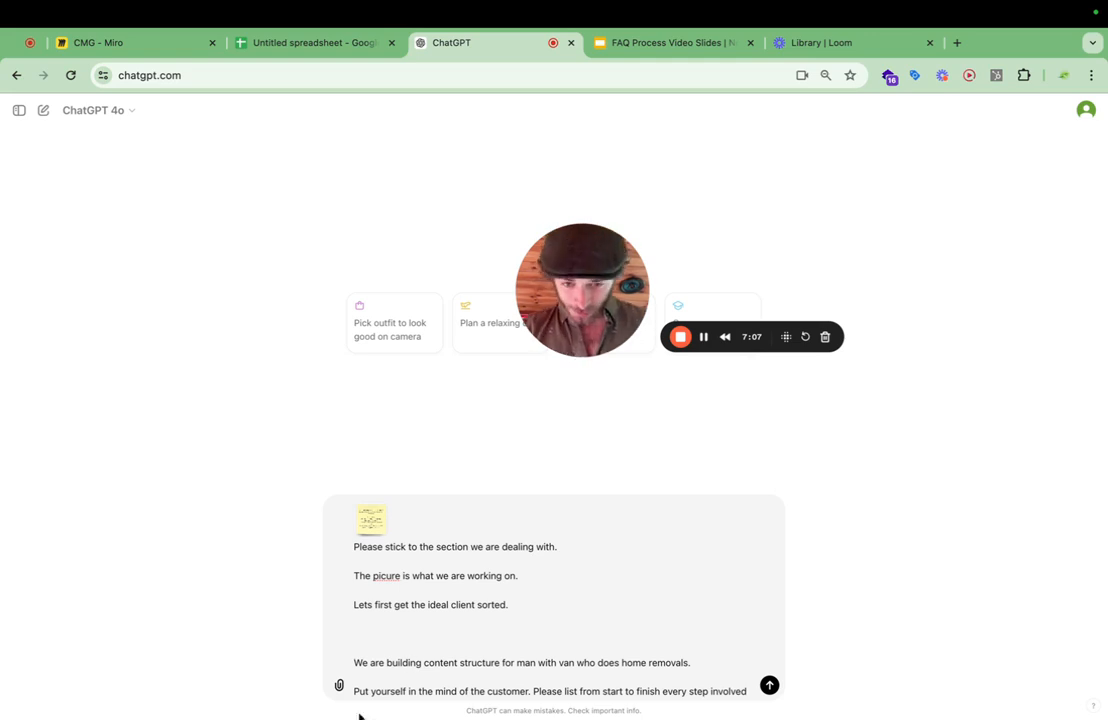
Extend the unfinished request sentence at the prompt's end with "with organising me (as the customer of the man with van)".
scroll(465, 591, "down", 1)
left_click_drag(371, 688, 751, 687)
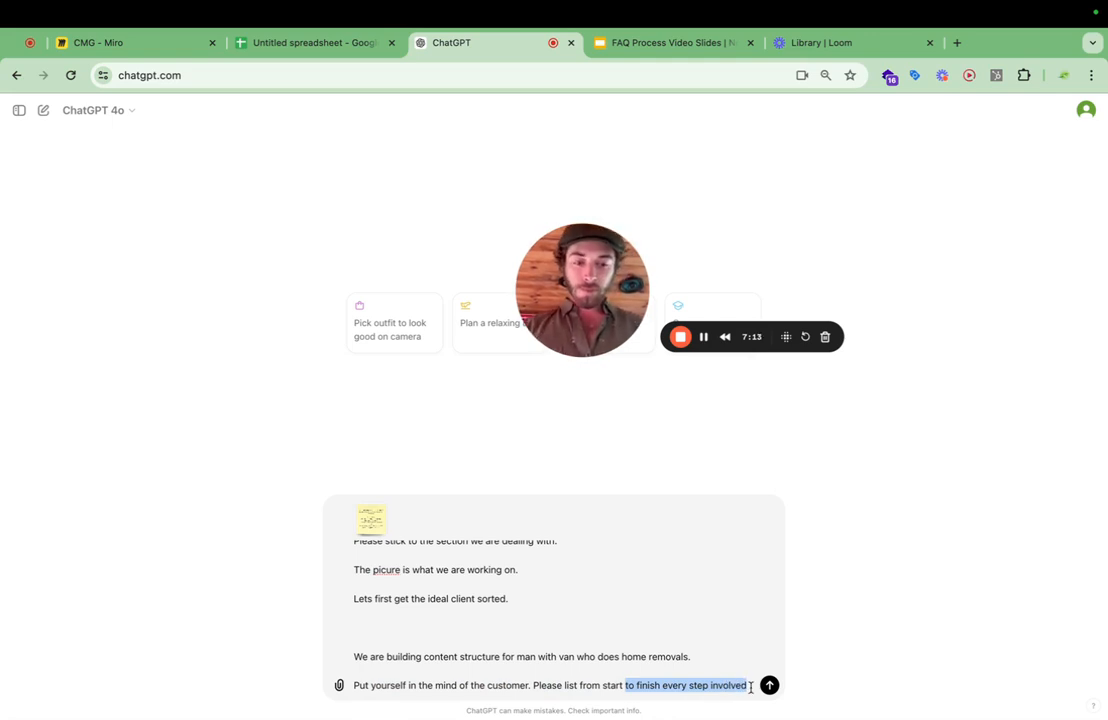
left_click(751, 687)
type("with organis")
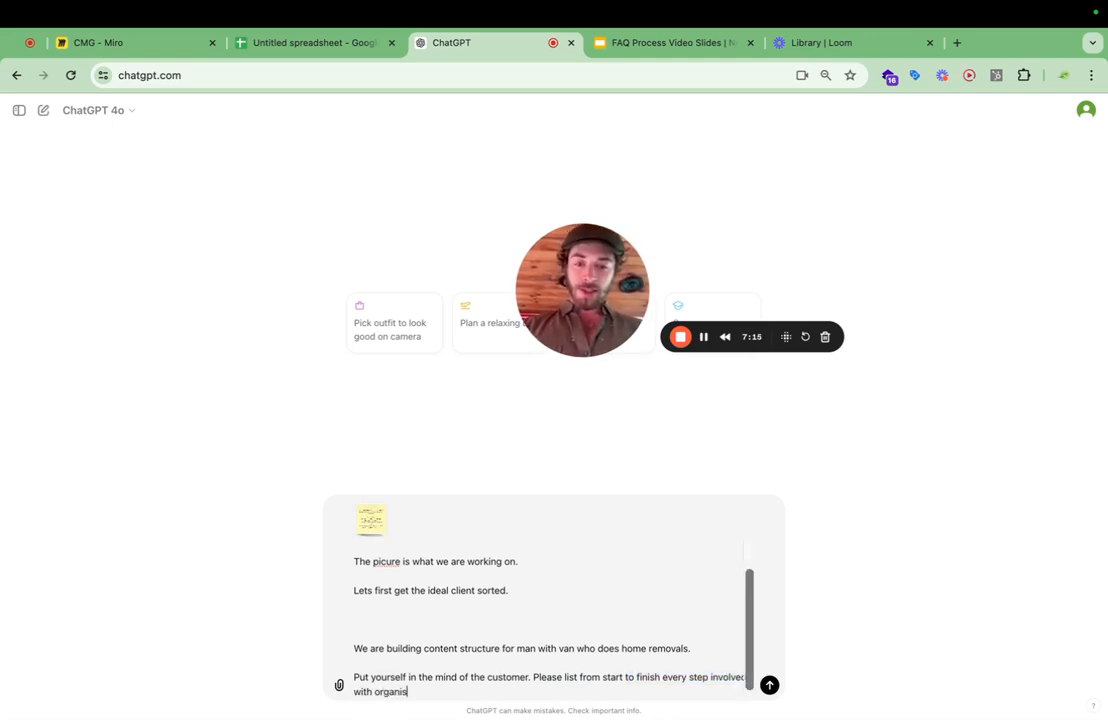
type("ing me")
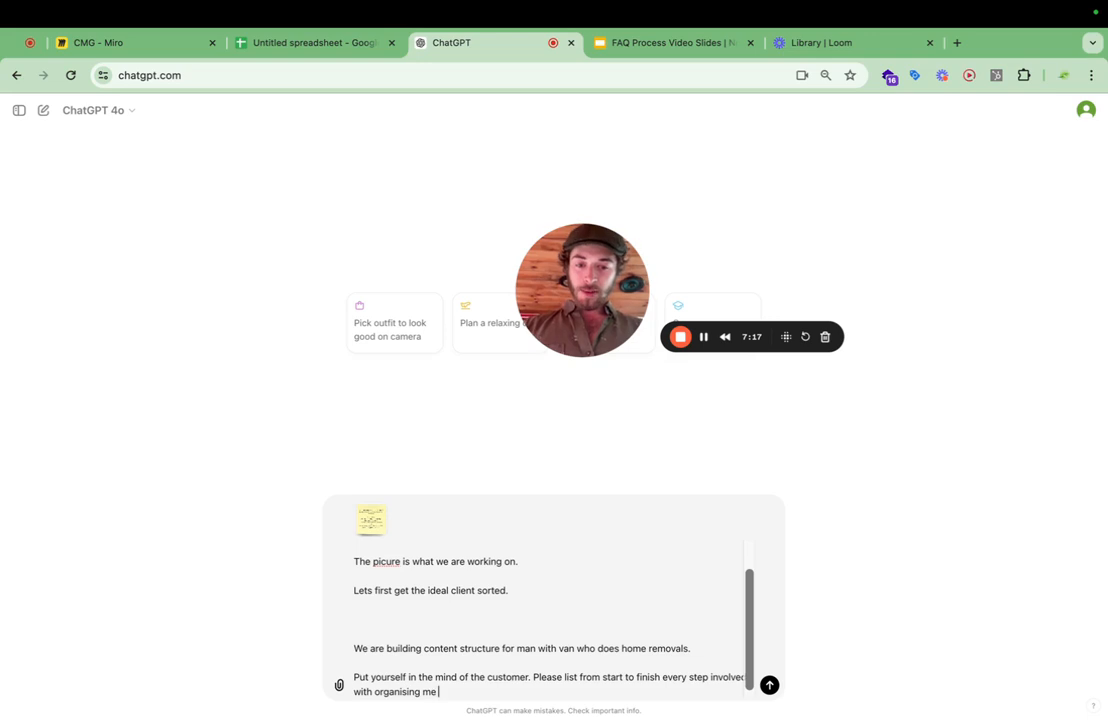
type(" (as the customer)")
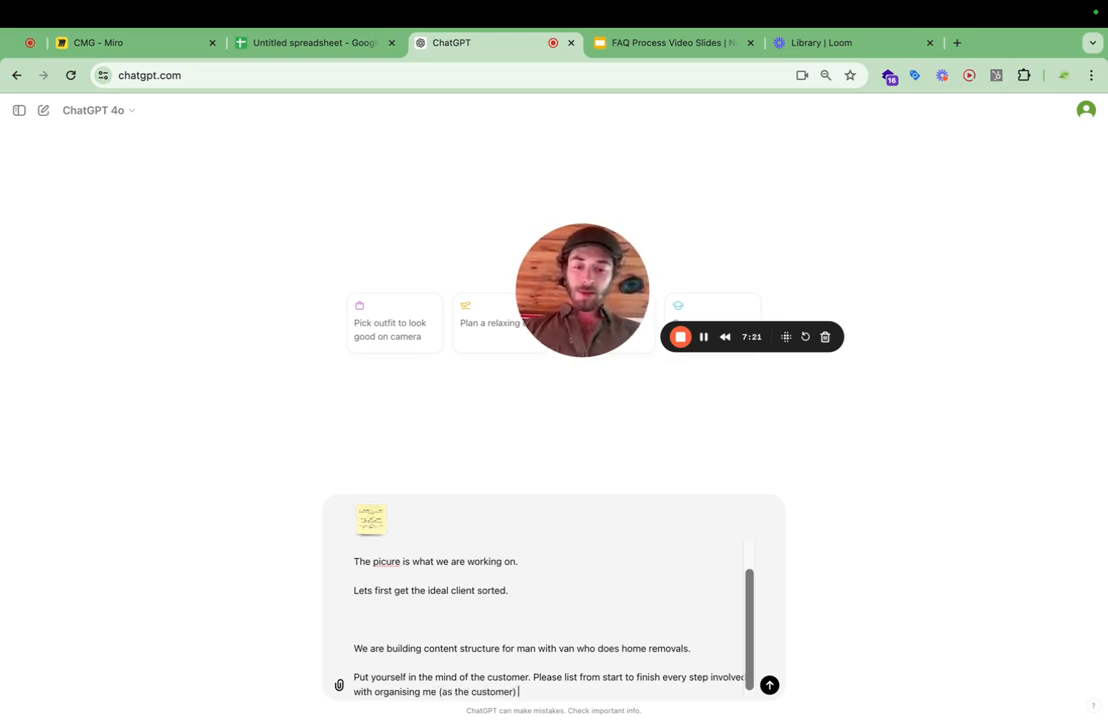
key("BackSpace")
type("of the man w")
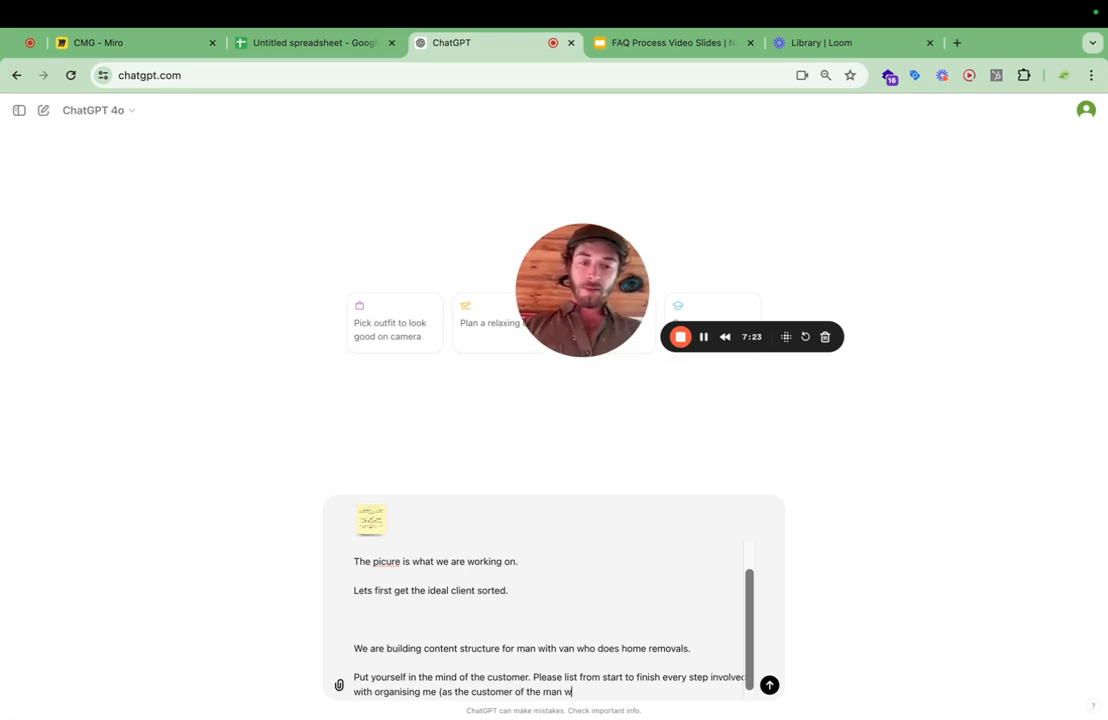
type("ith van) ")
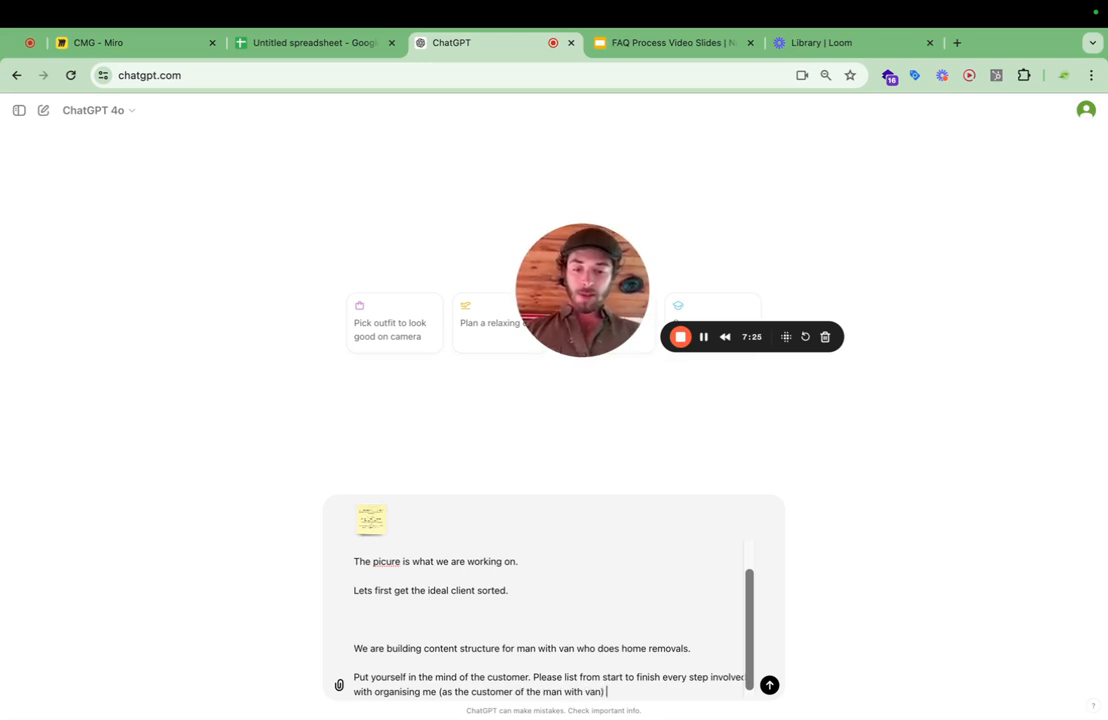
type("pack")
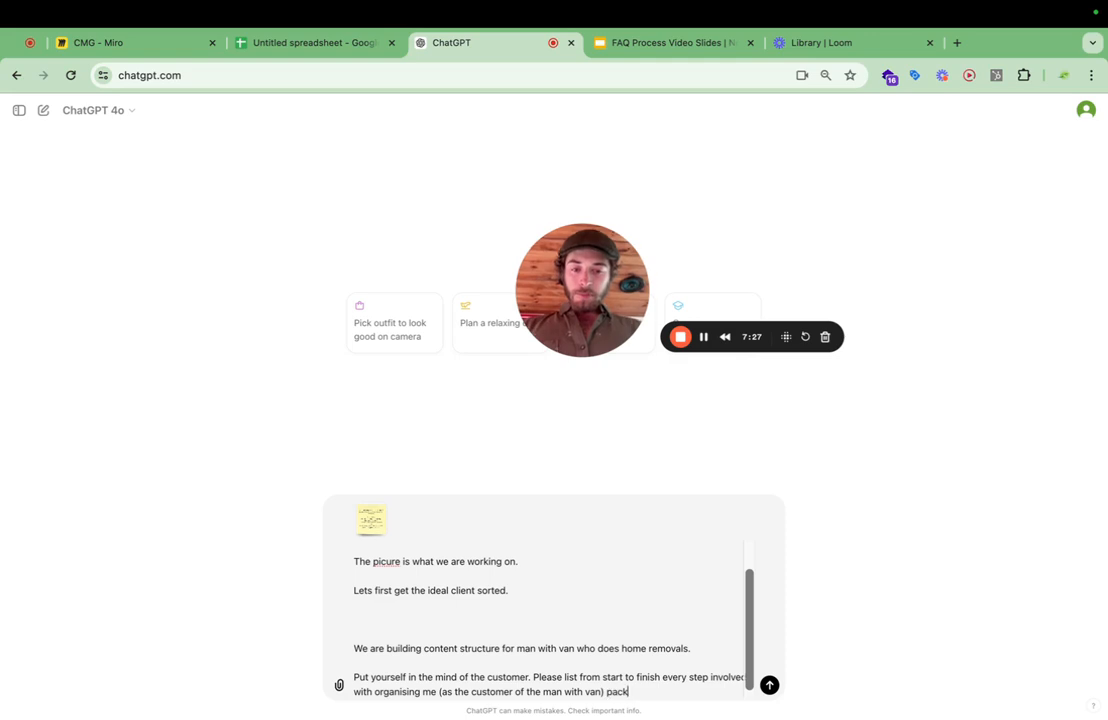
type("ing up my stuck")
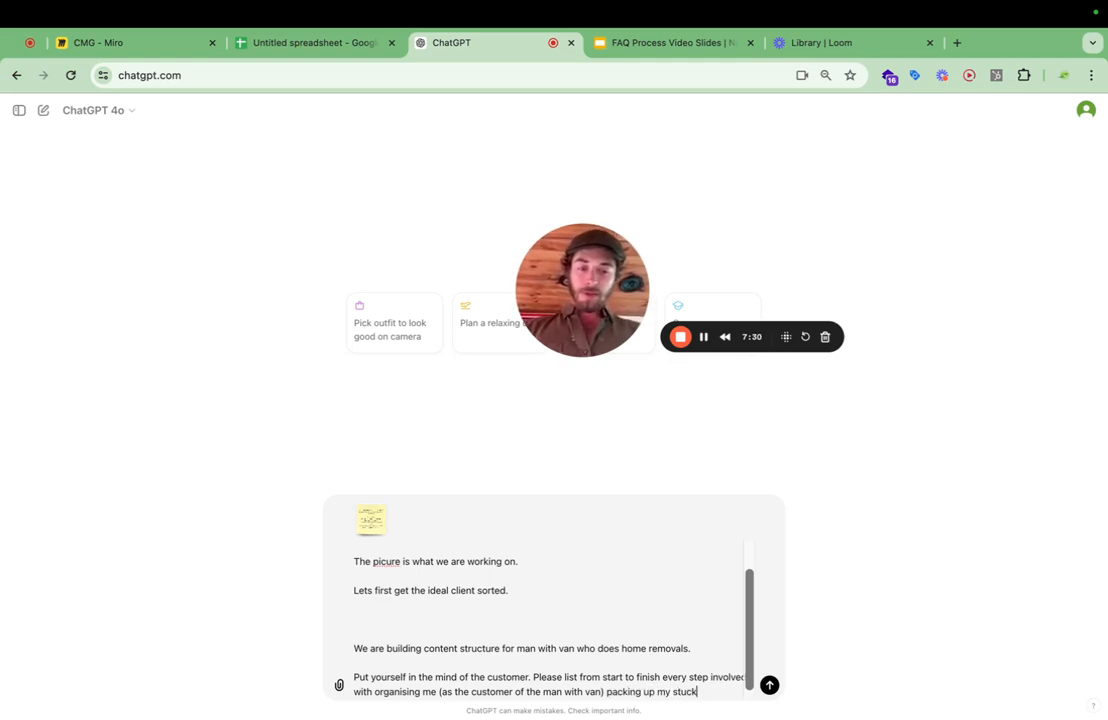
Append "packing up my stuff, booking, moving, breaking etc" to the request sentence.
key("BackSpace")
key("BackSpace")
type("ff, booking,")
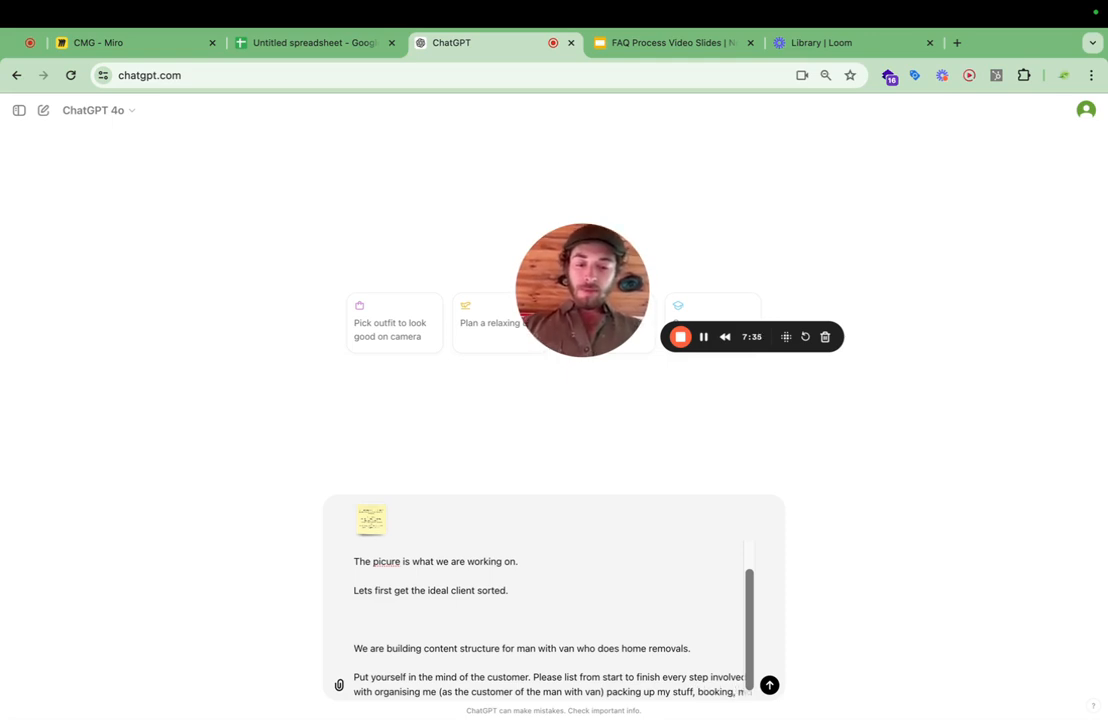
type("moving, breaking etx")
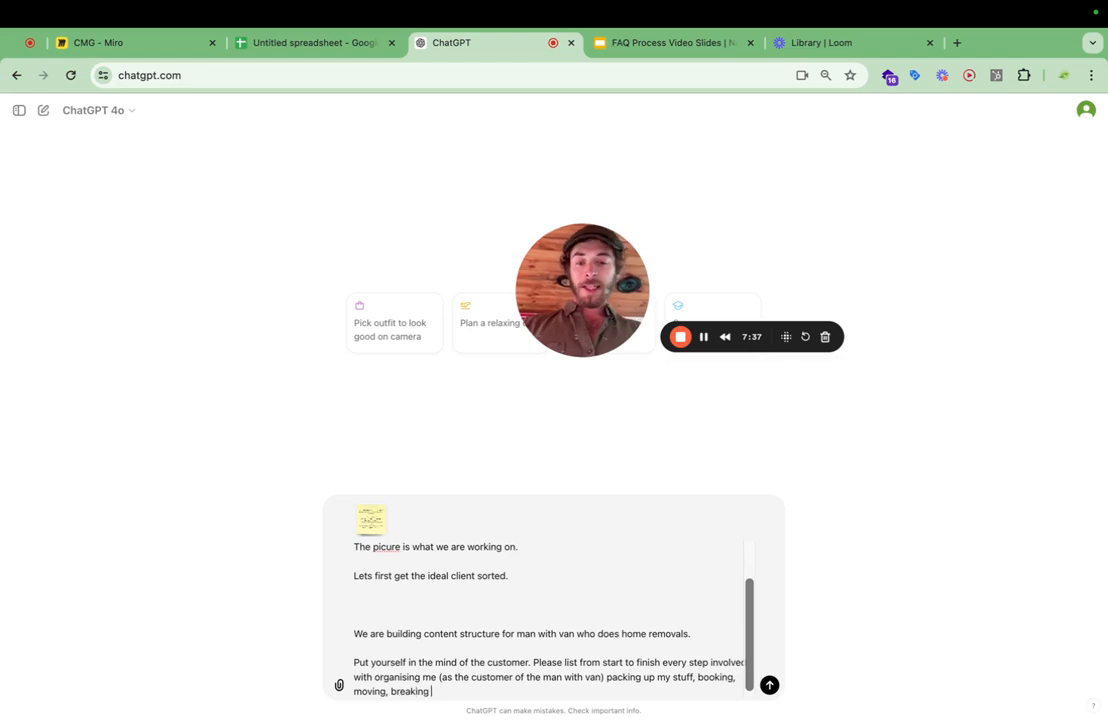
key("BackSpace")
key("BackSpace")
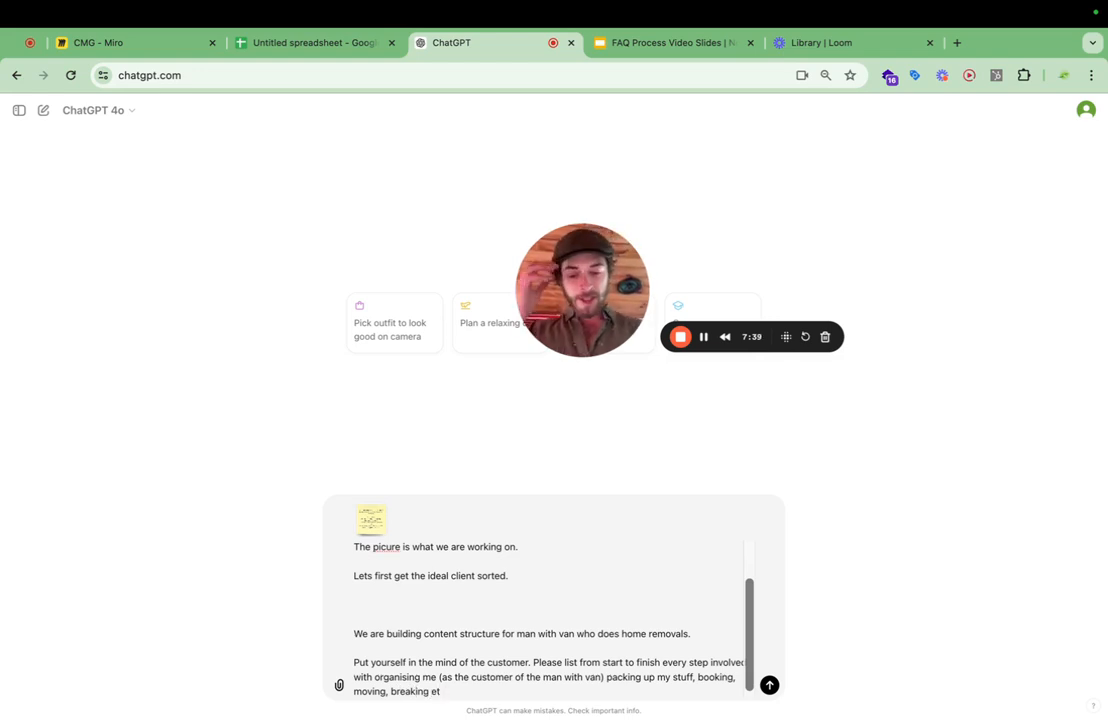
type("c ")
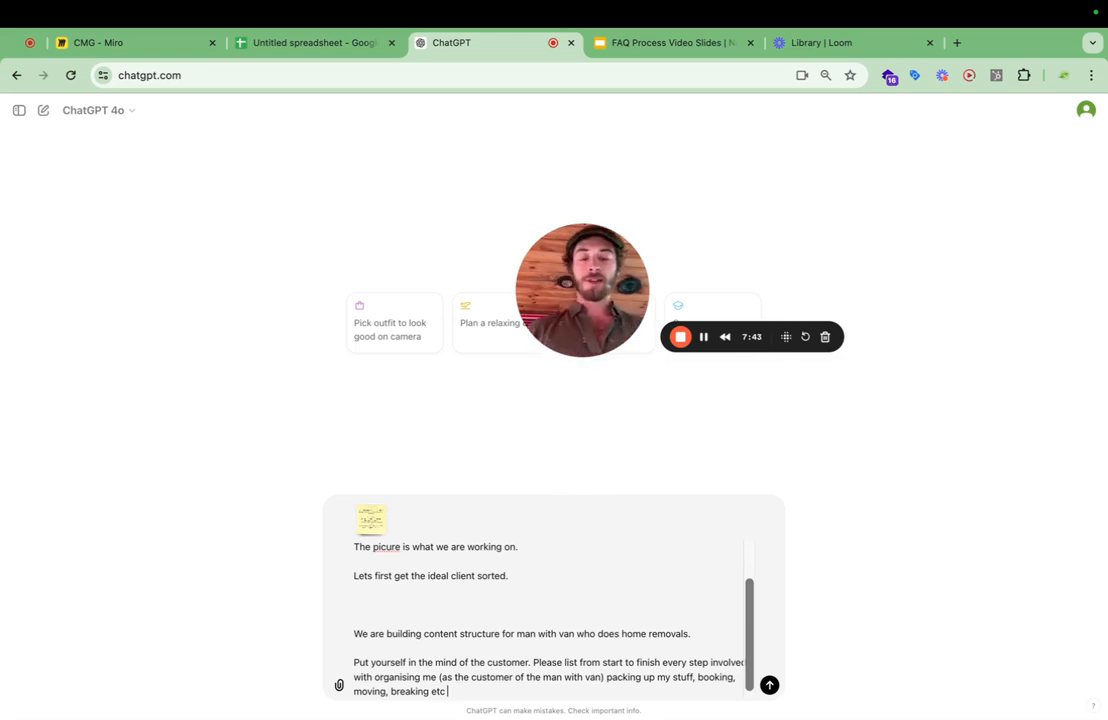
type("buying boxes.")
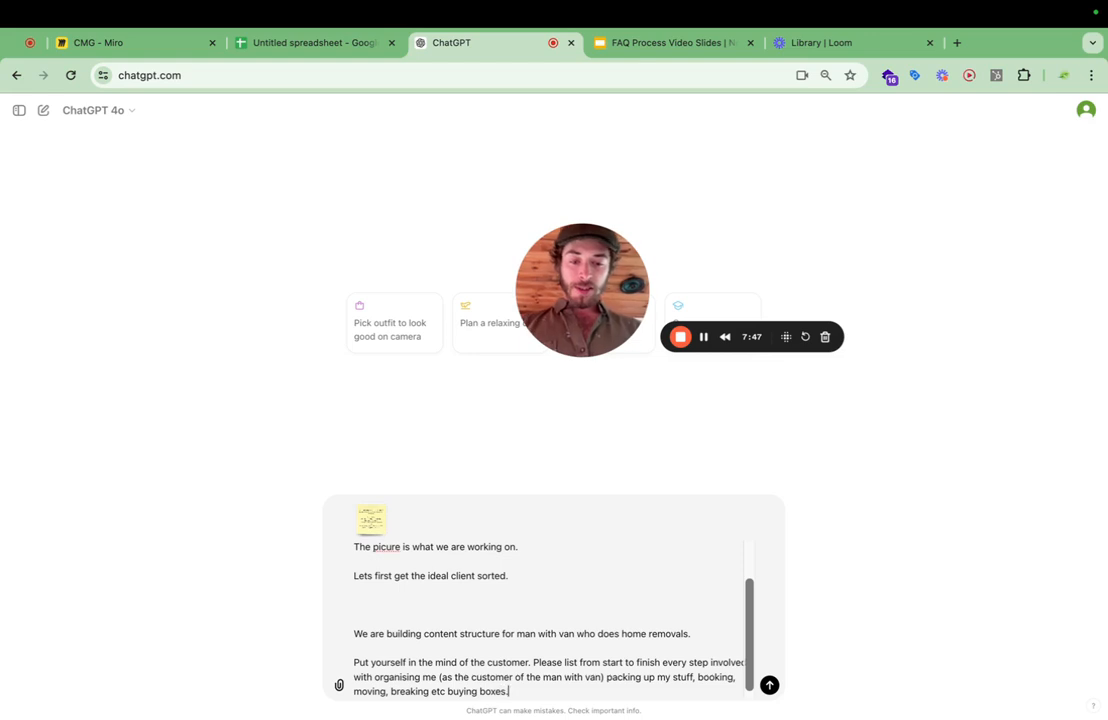
key("BackSpace")
type(", who suppl")
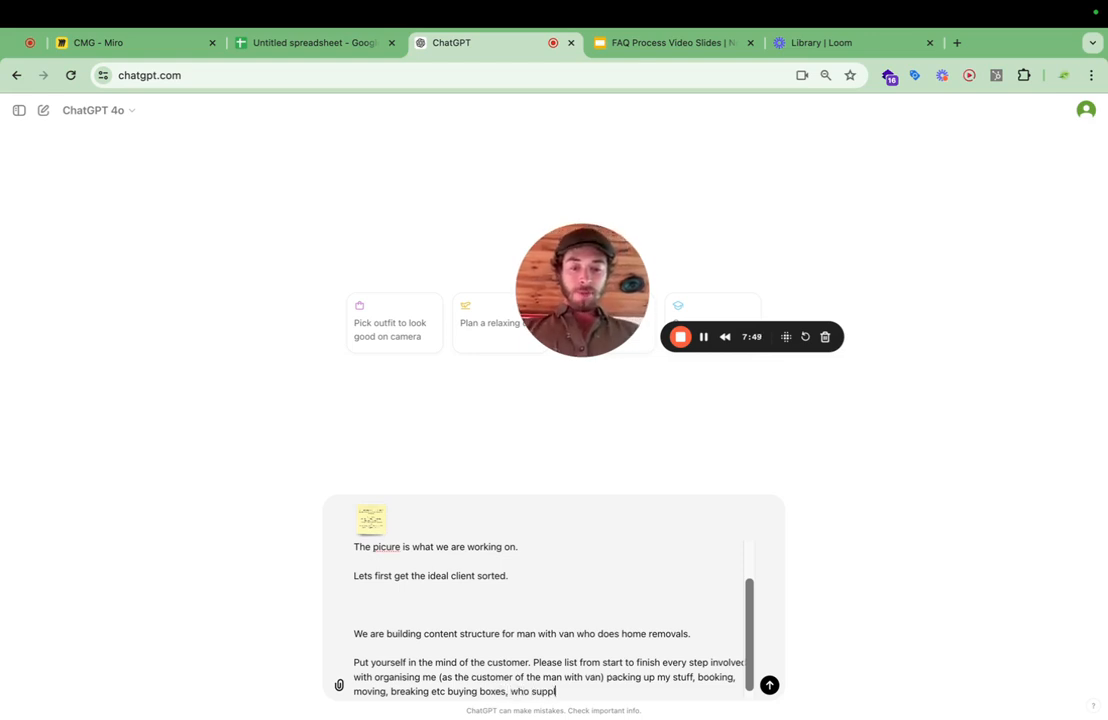
type("ies, i")
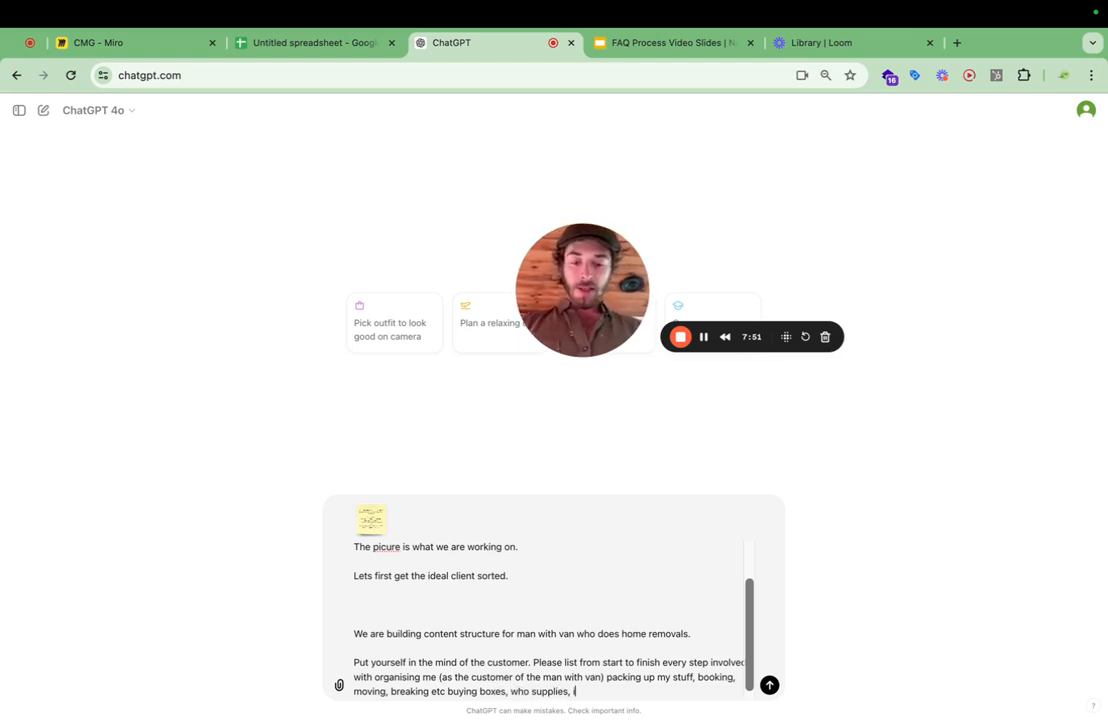
type("nsurance, safe")
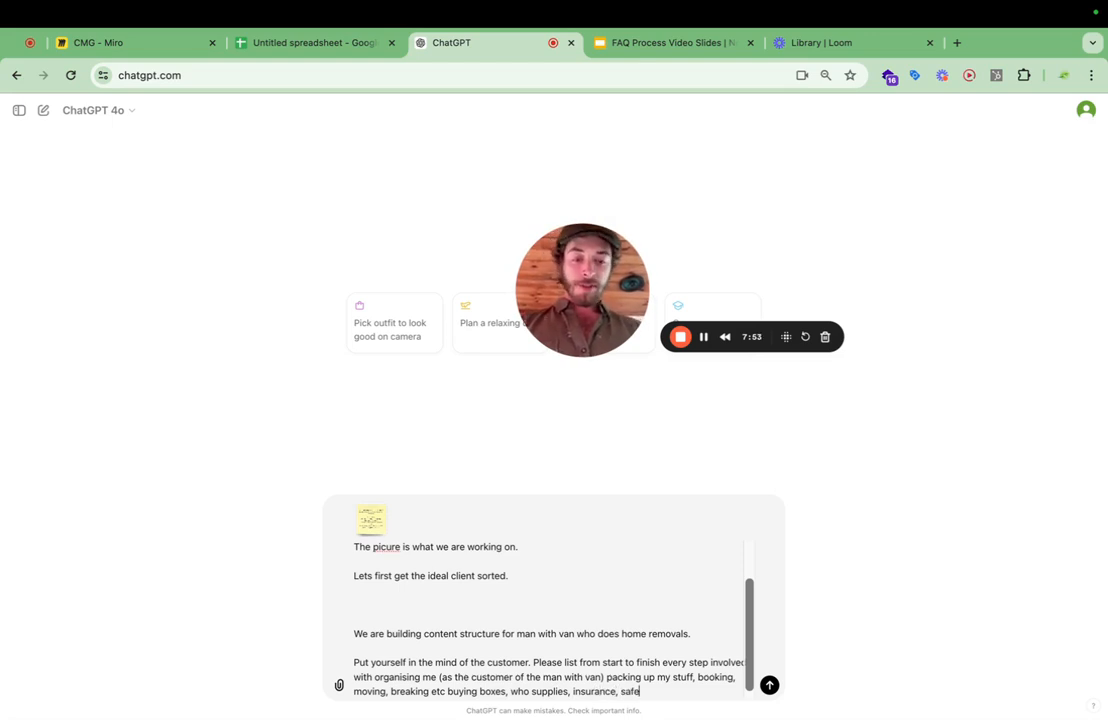
type("ty, ")
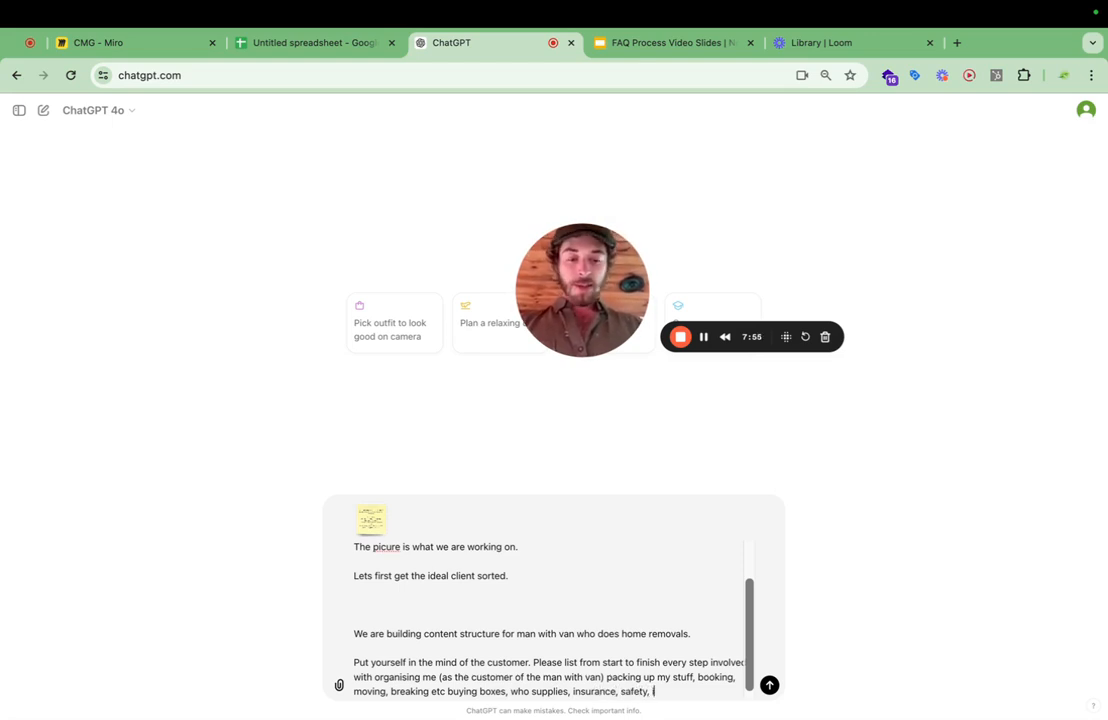
type("time ,")
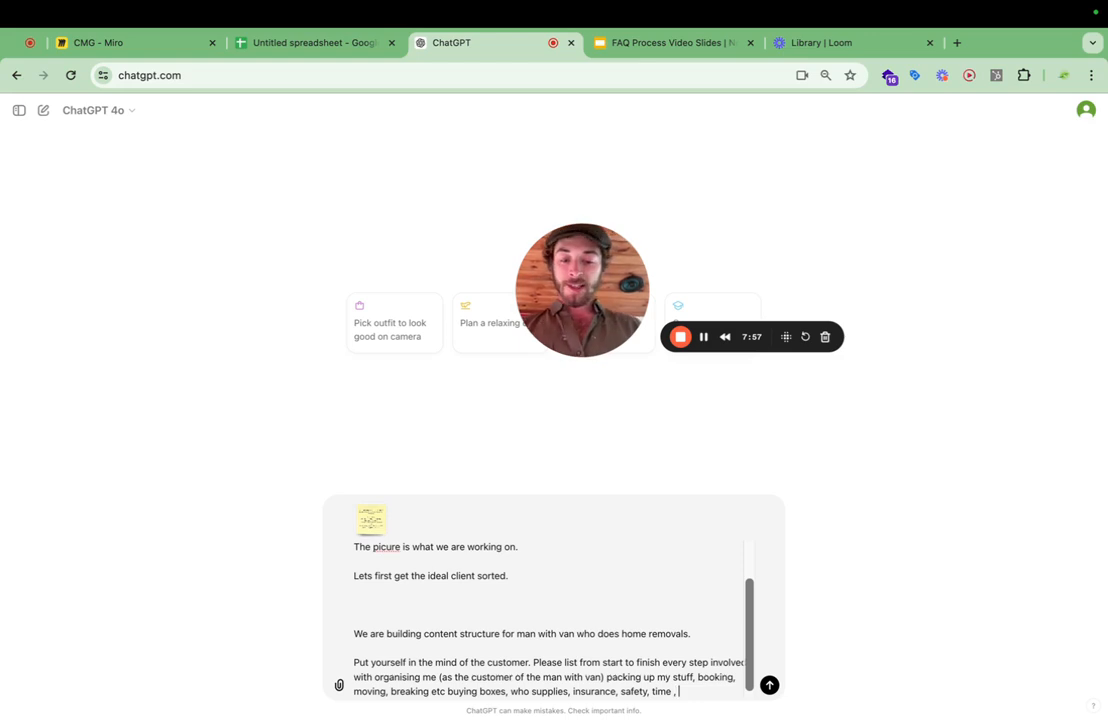
type(" distances")
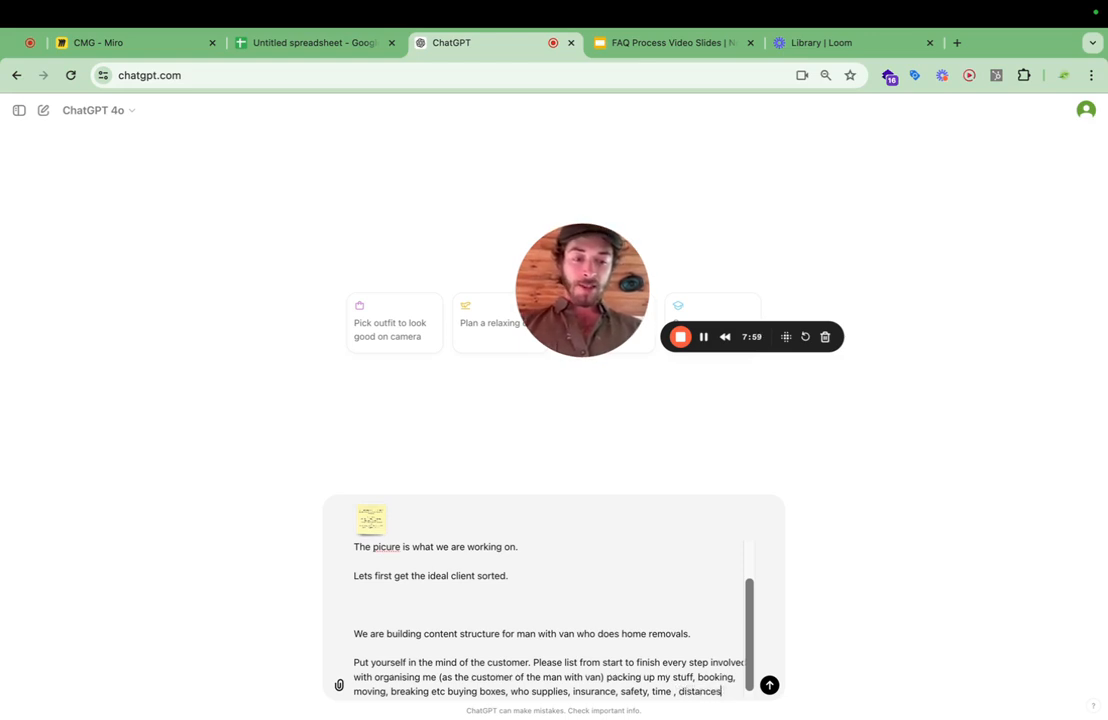
type(", ")
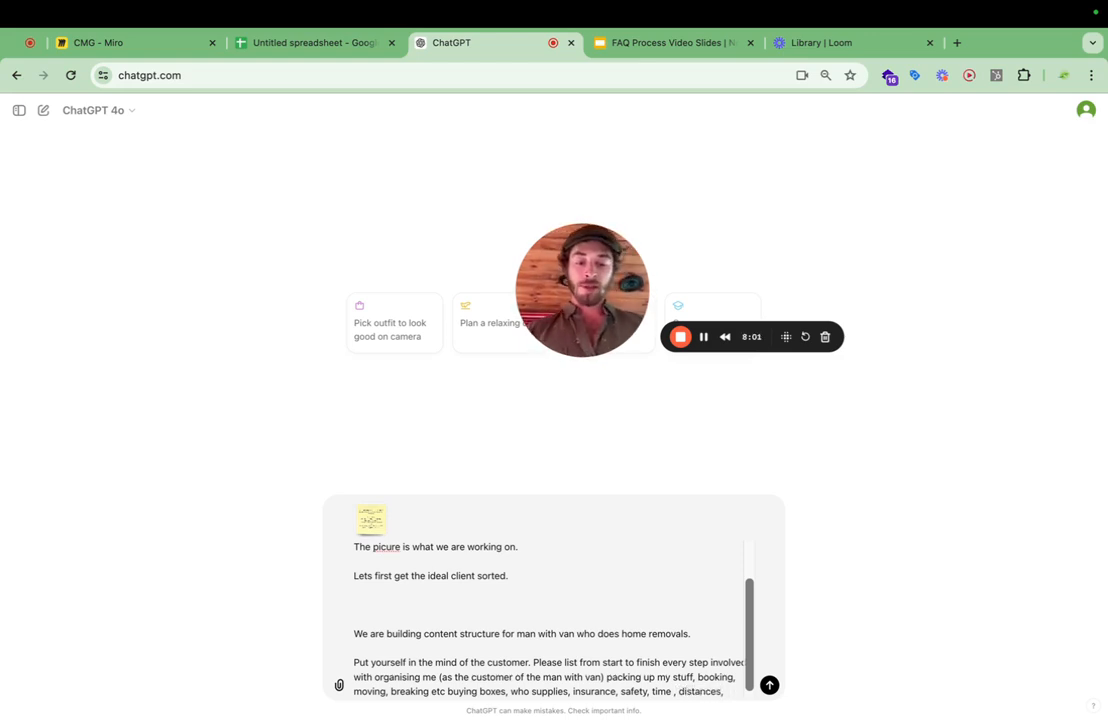
type("mul")
type(" stop ")
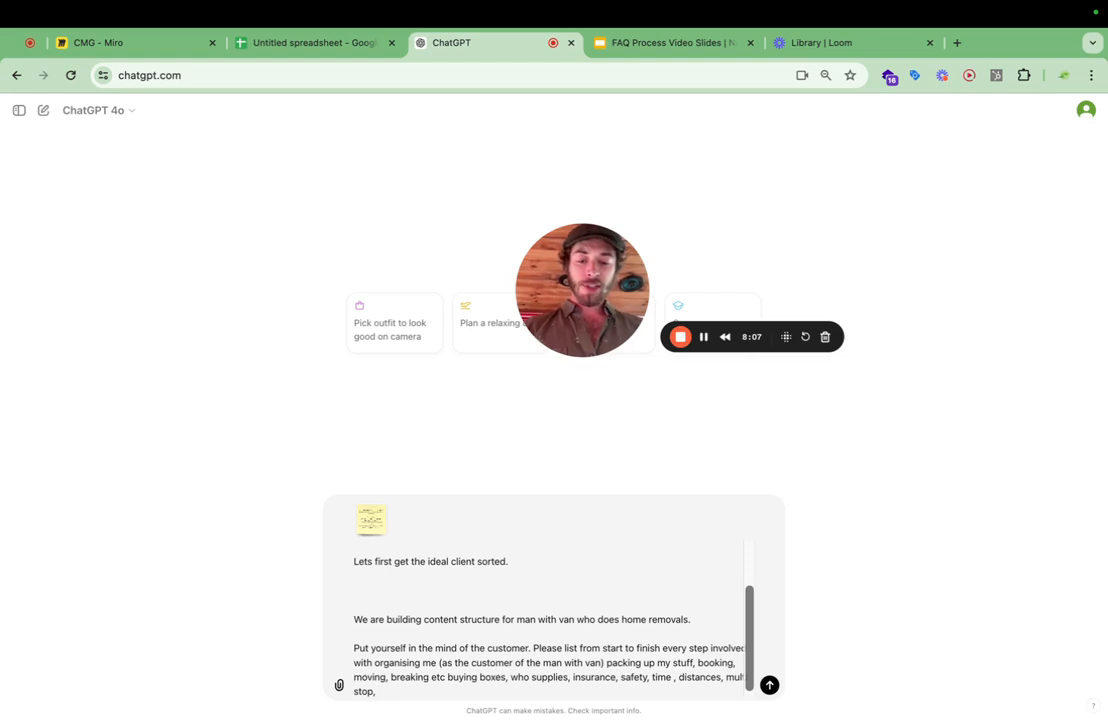
type("sidewalk drop.")
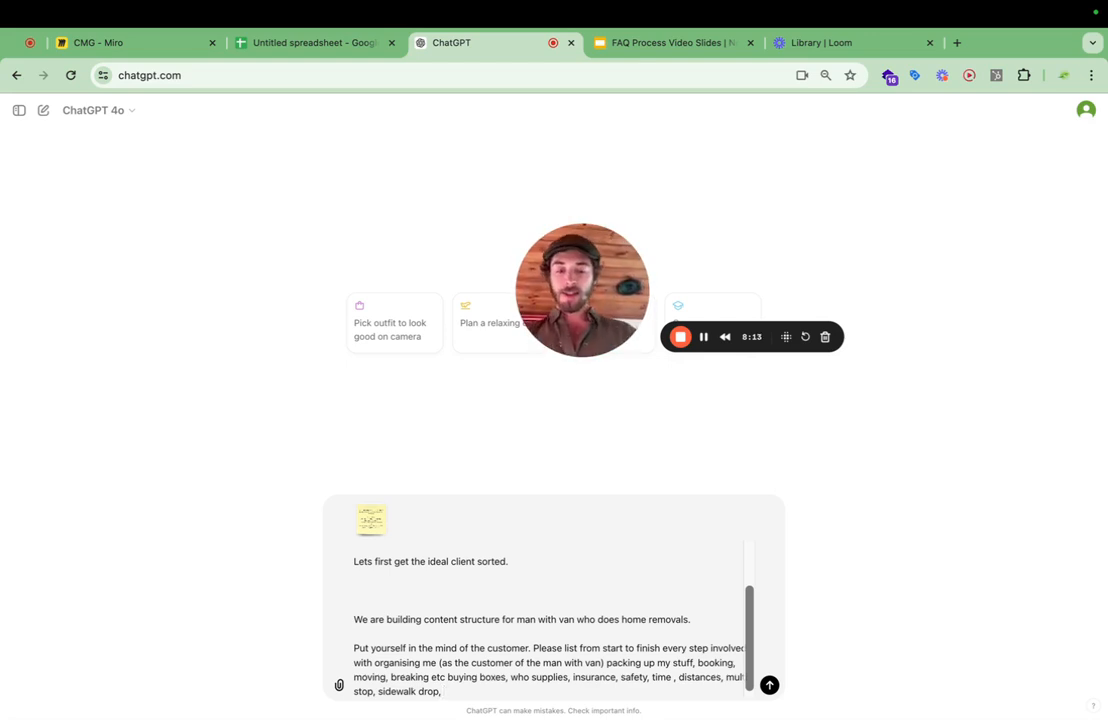
type(" up in pal")
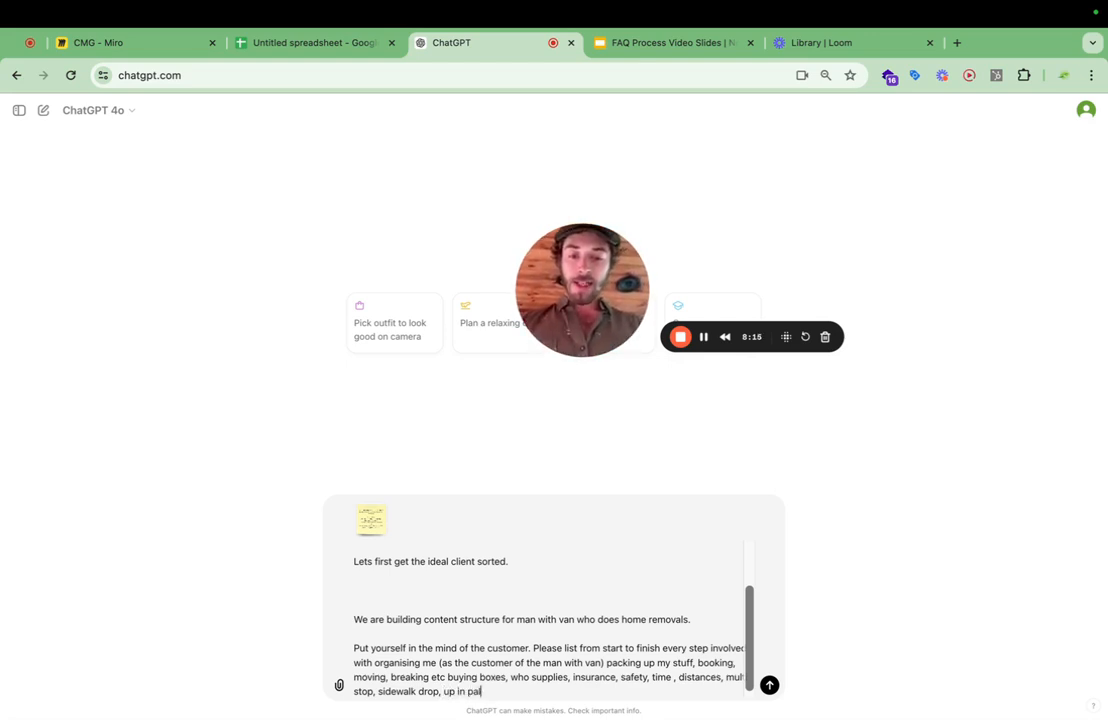
Finish the topic list with multi stop and "sidewalk drop, up in fats.", followed by blank lines.
key("BackSpace")
key("BackSpace")
key("BackSpace")
type("fats")
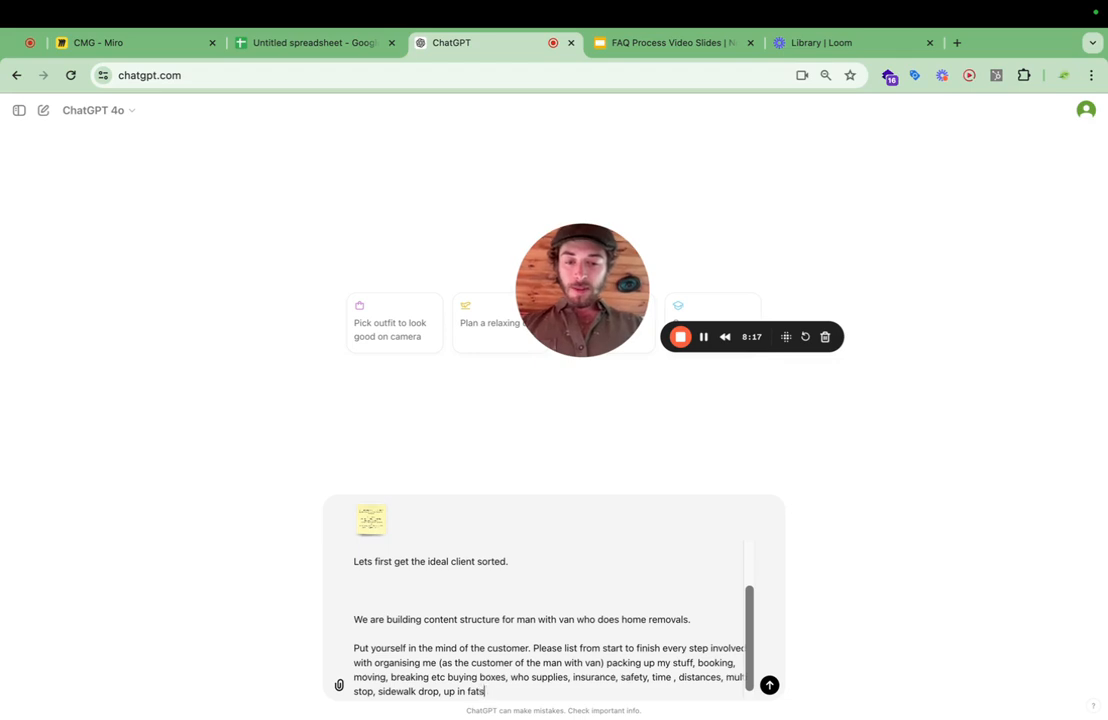
type(".")
key("shift+Return")
key("shift+Return")
key("shift+Return")
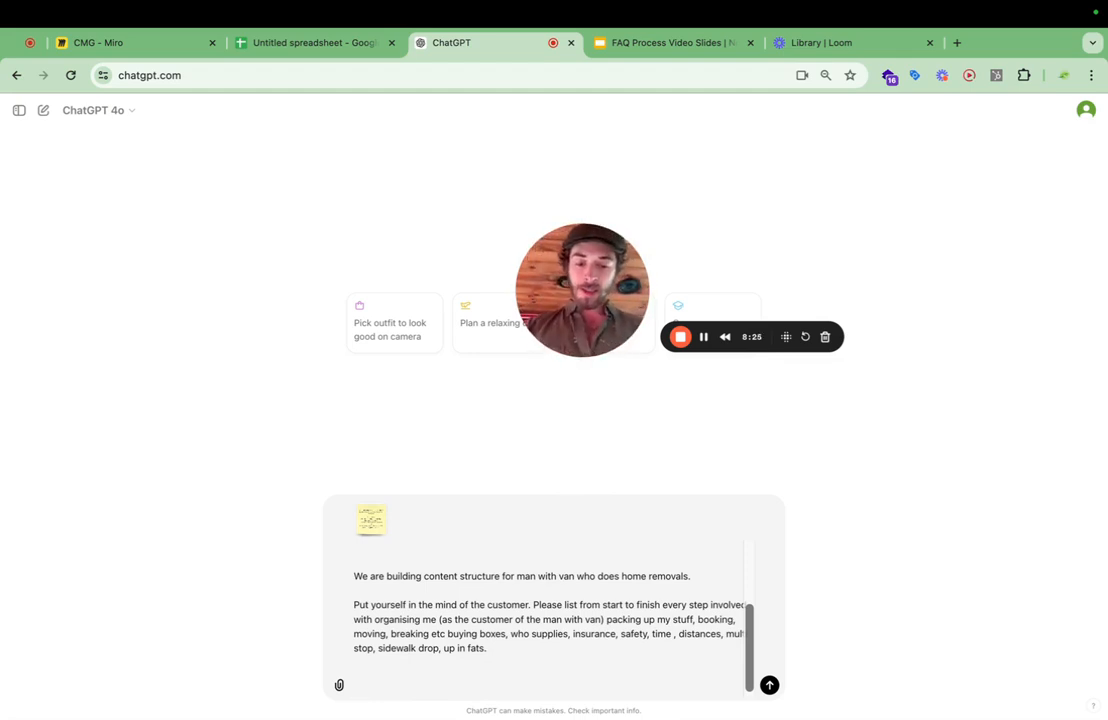
Add the closing line "Just bullet point lists please" to the end of the prompt.
type("Jus")
key("BackSpace")
key("BackSpace")
key("BackSpace")
type("Just")
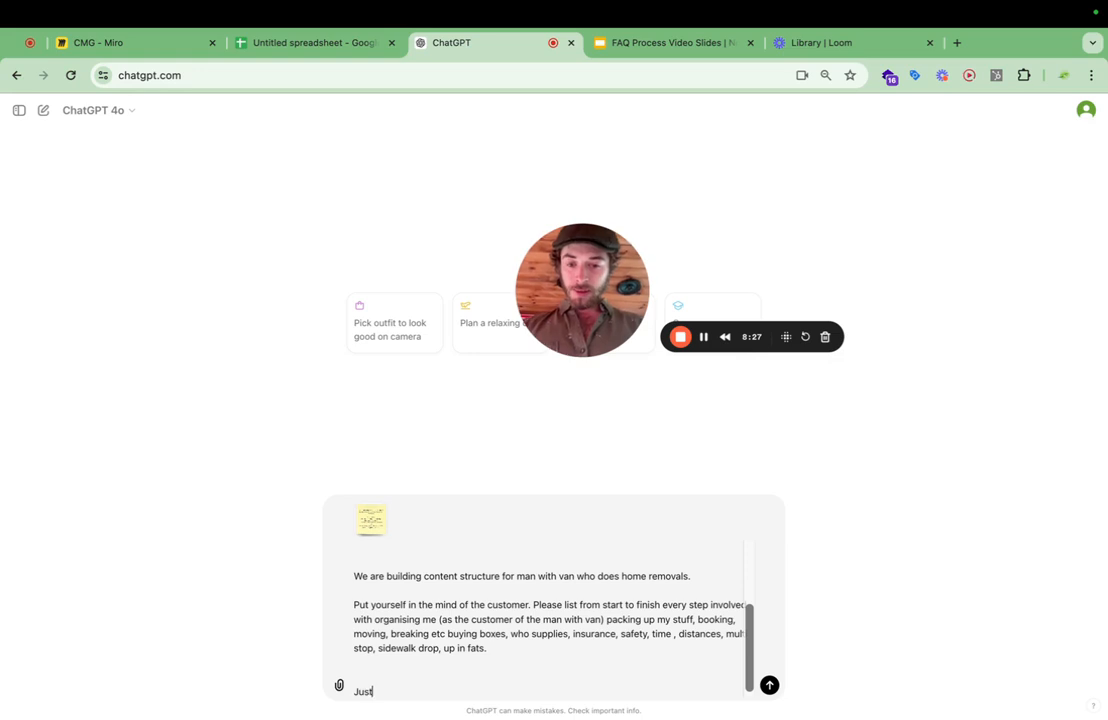
type(" bullet poijn")
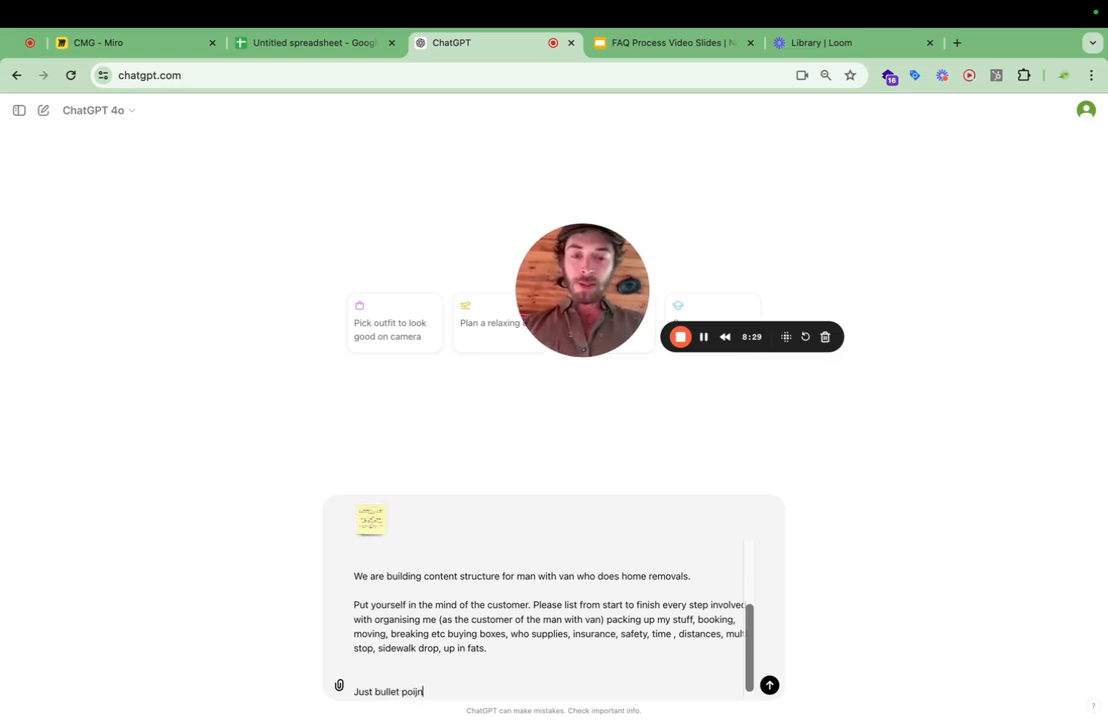
key("BackSpace")
key("BackSpace")
type("nt listss")
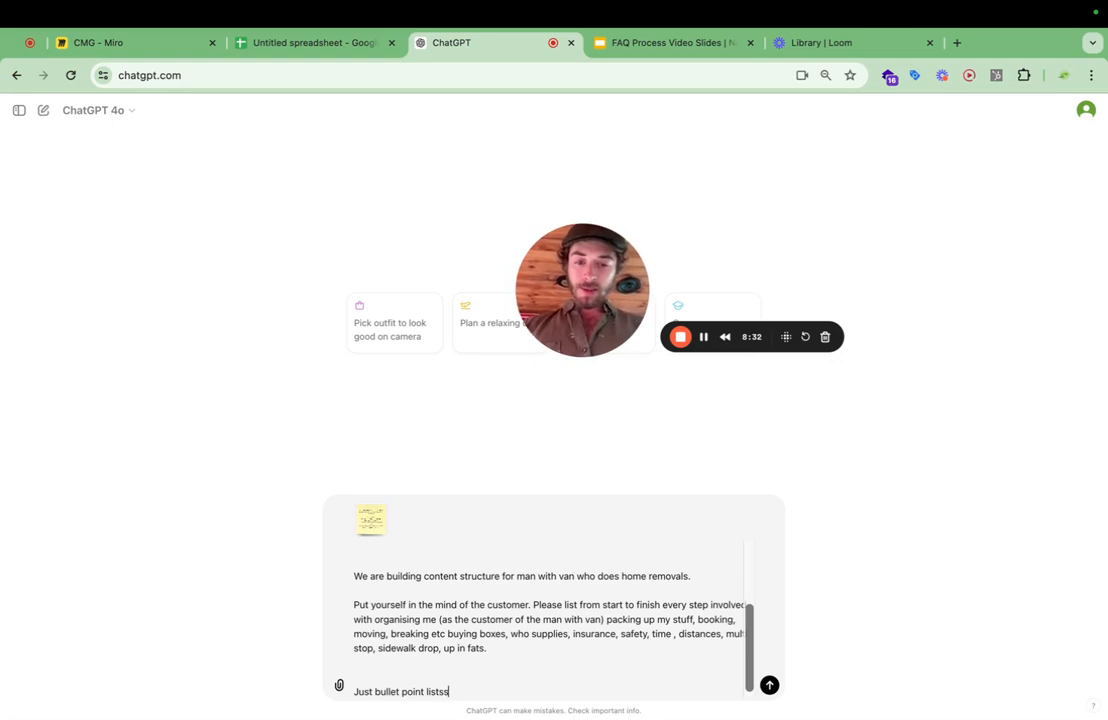
key("BackSpace")
type("please")
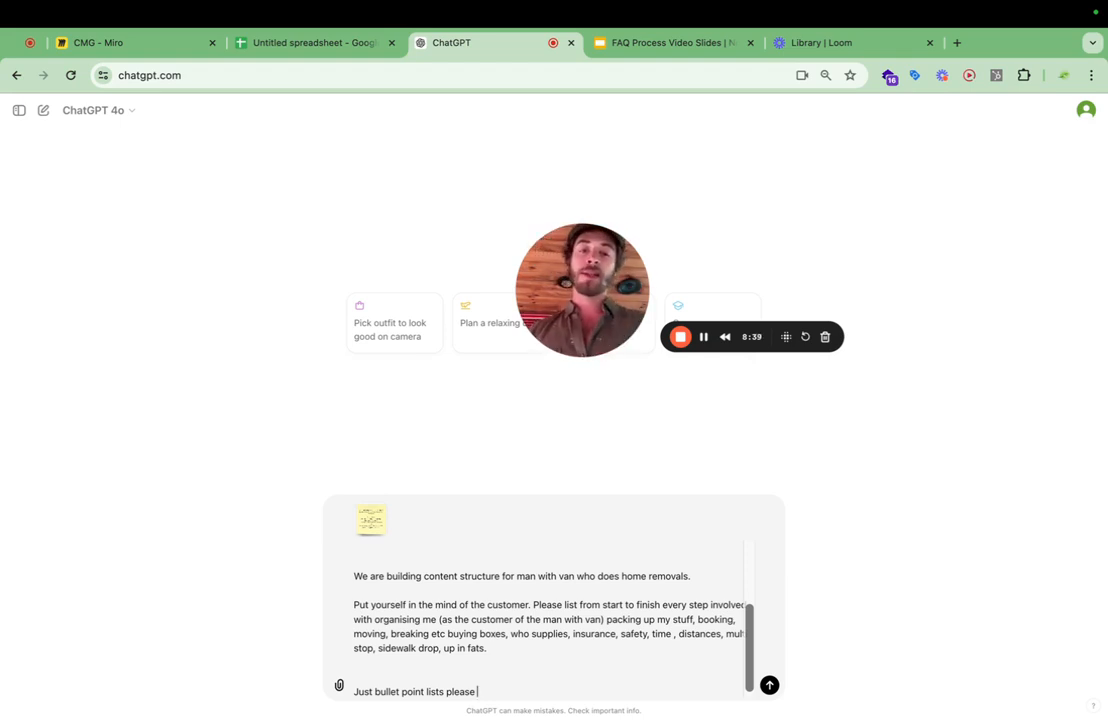
Check "The Actual Process" slide in the FAQ Process deck in Google Slides, and return to the ChatGPT prompt.
left_click(680, 43)
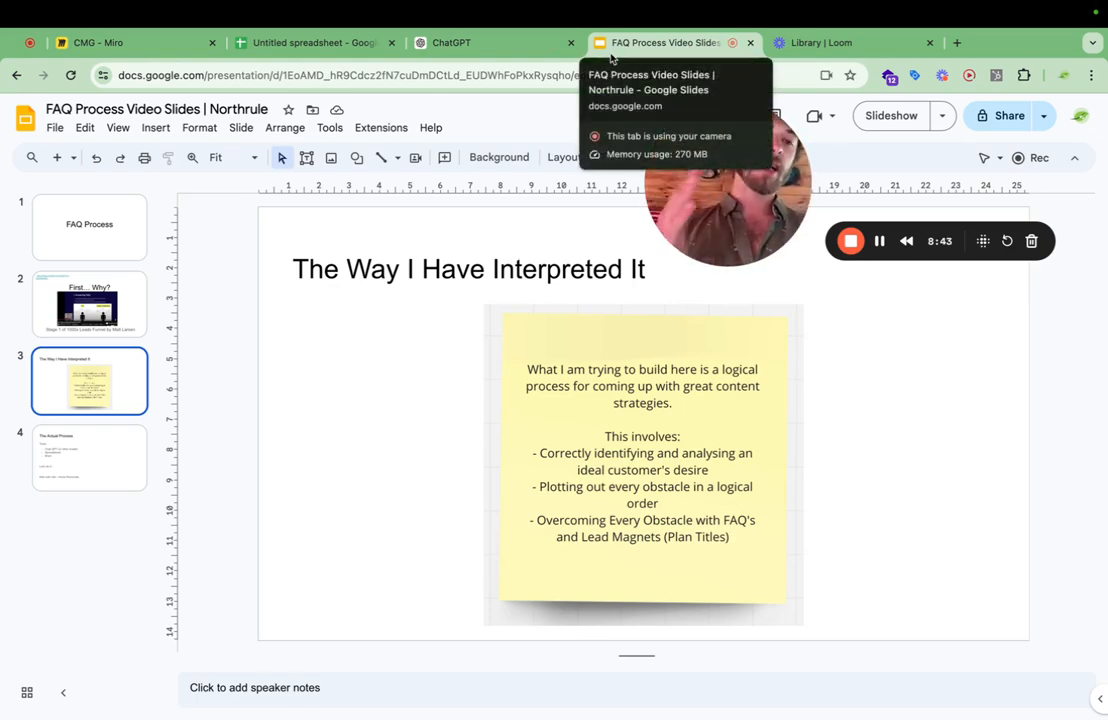
left_click(82, 485)
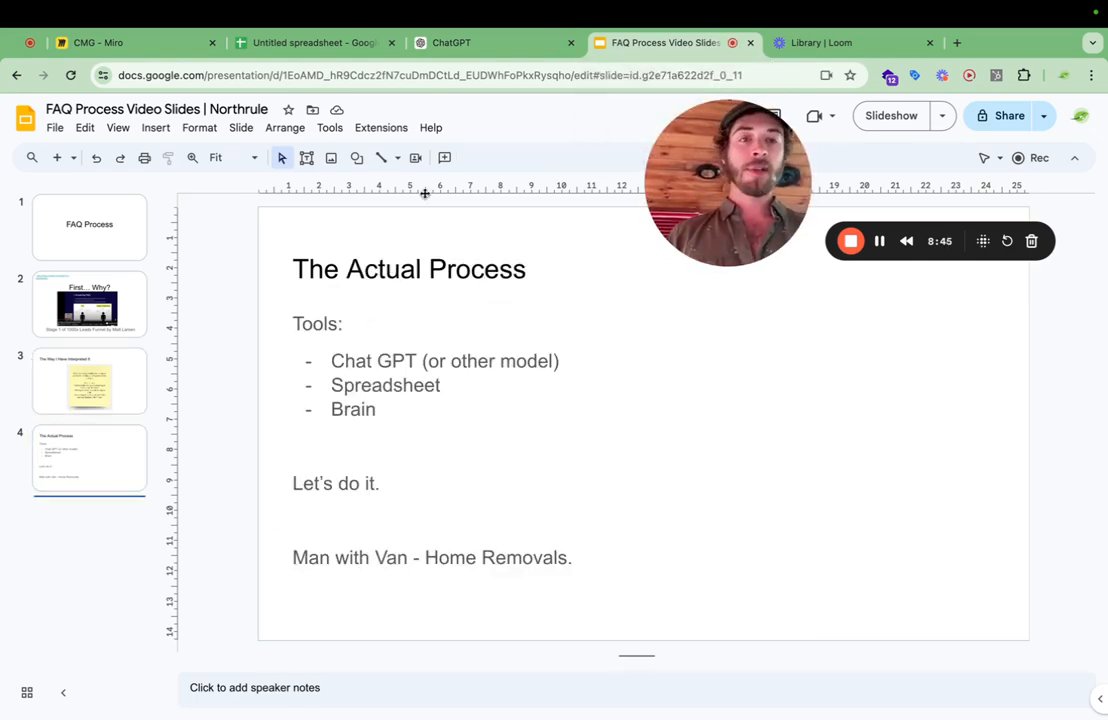
left_click(455, 45)
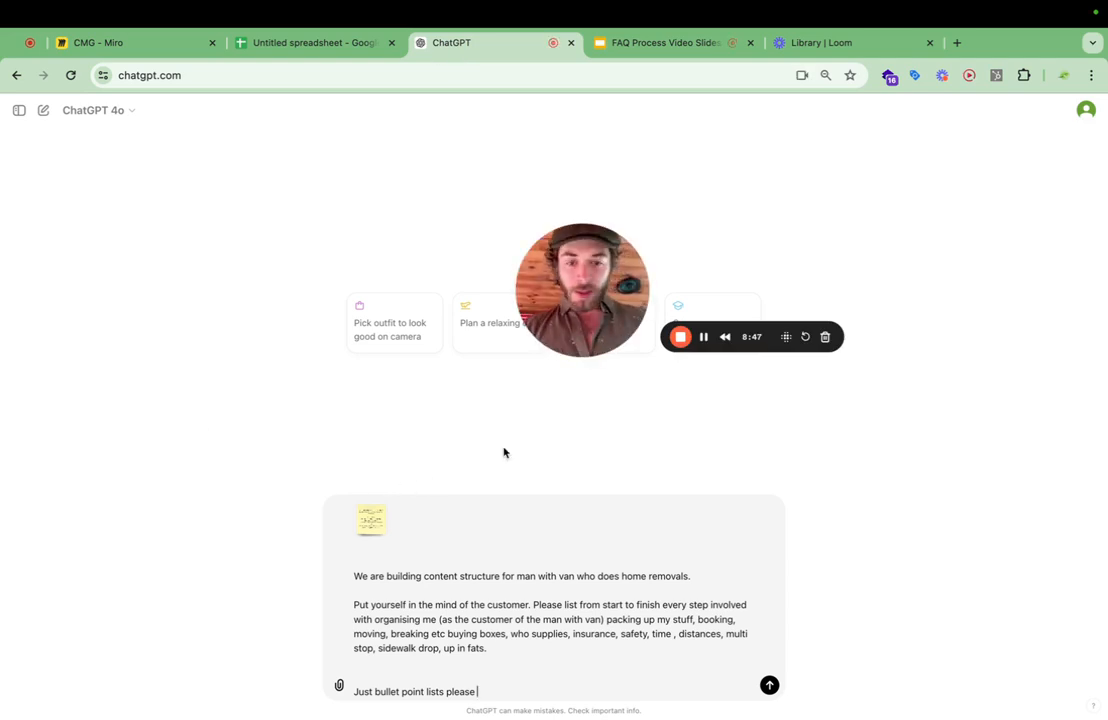
Extend the closing line with ", with subheadings." and send the prompt.
scroll(475, 610, "down", 1)
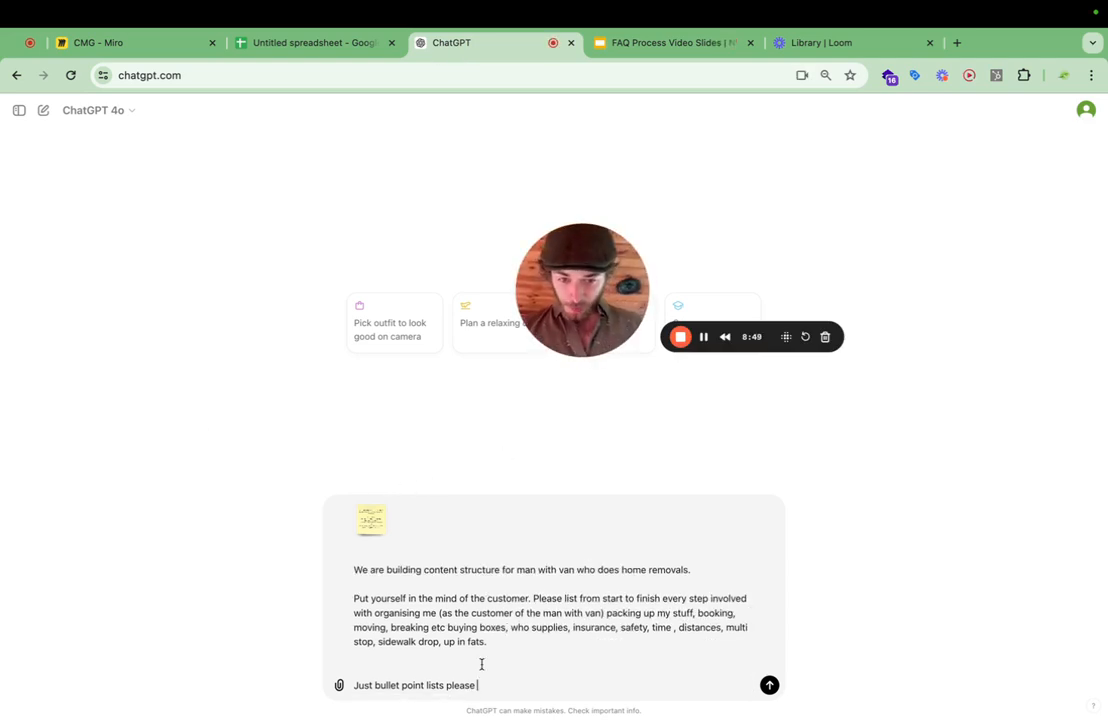
type(", ")
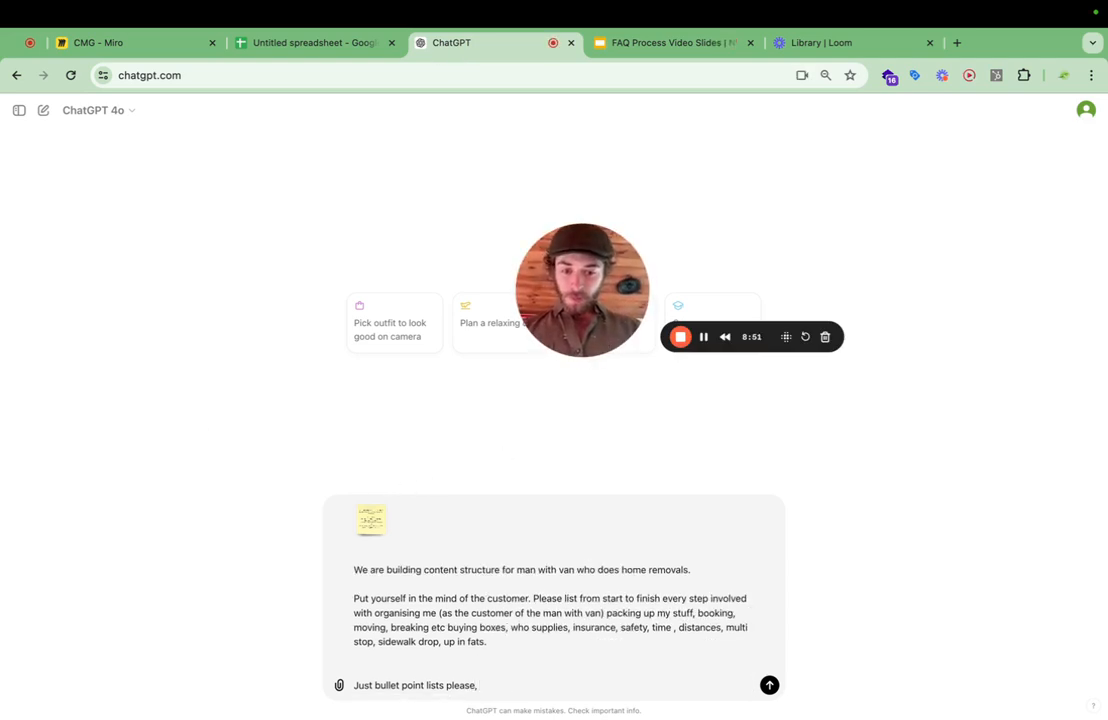
type("with su")
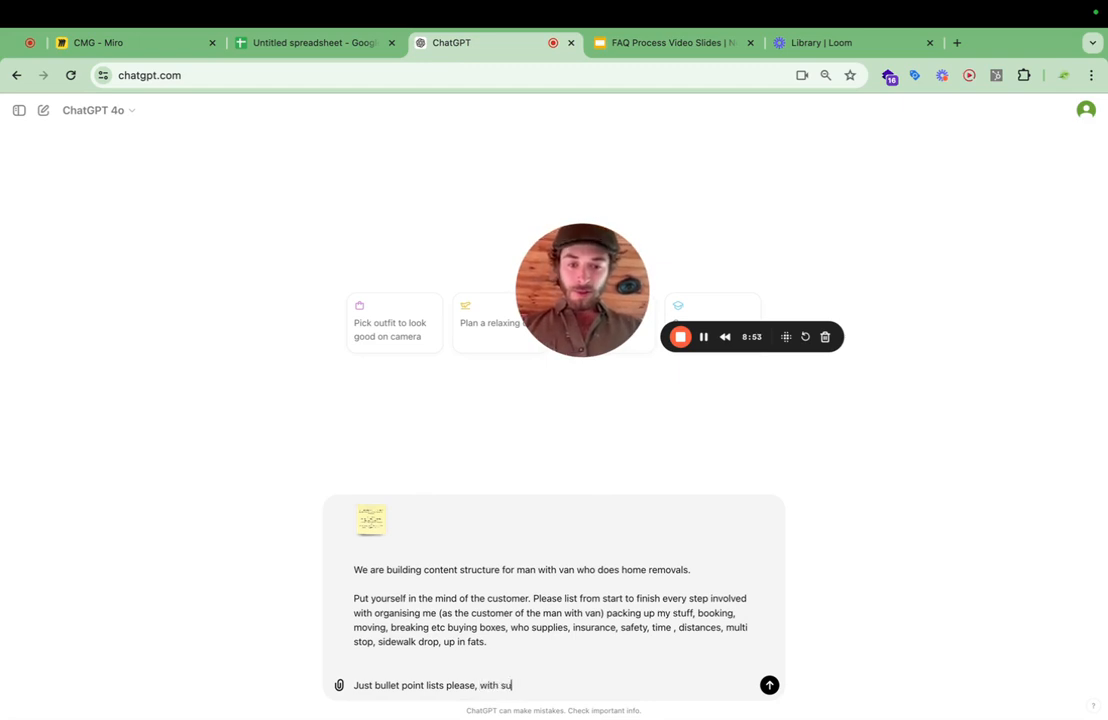
type("bhead")
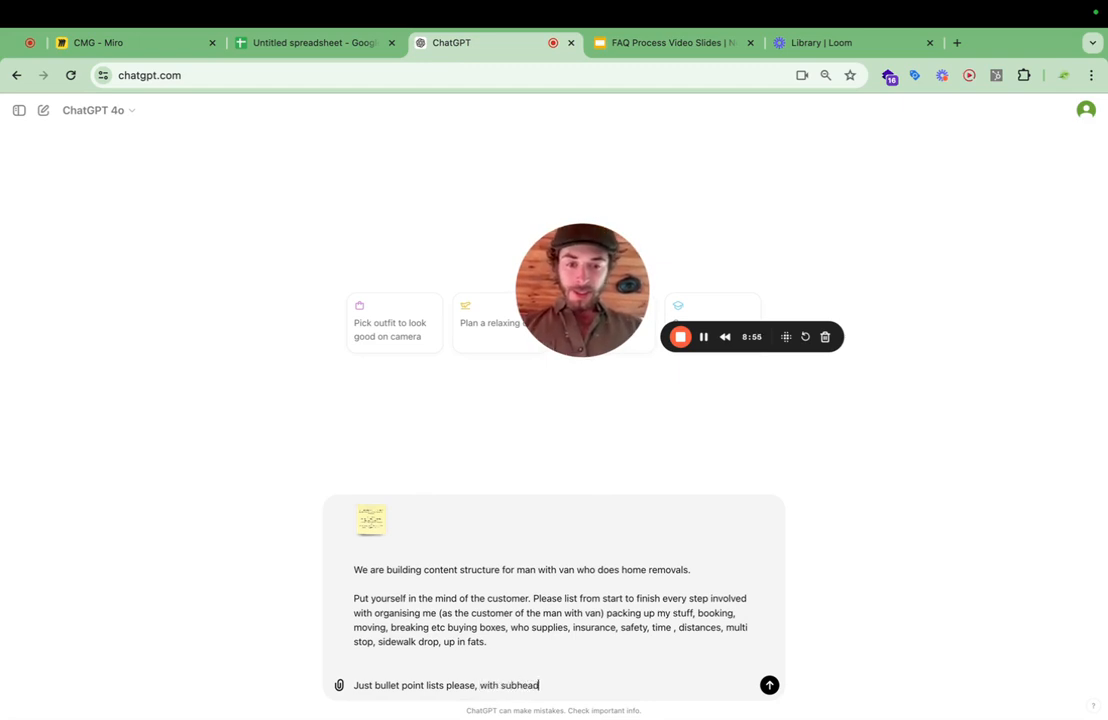
type("ings.")
key("Return")
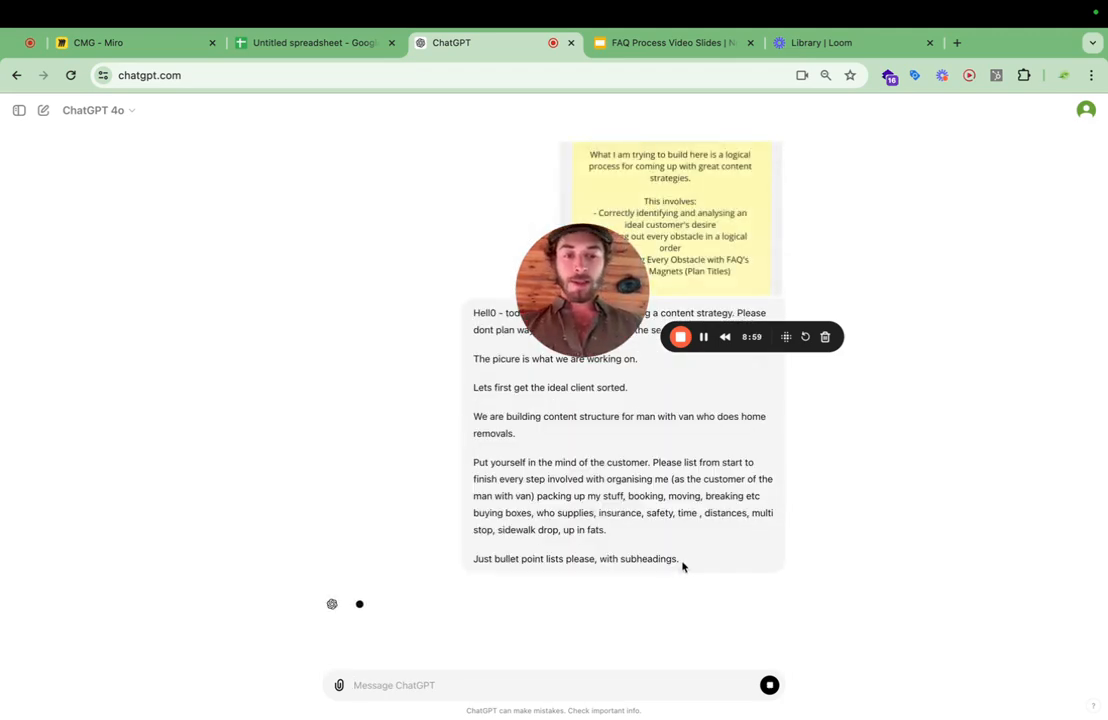
Copy the sent prompt's full text into the body of a new slide at the end of the FAQ Process deck in Google Slides.
left_click_drag(683, 562, 456, 316)
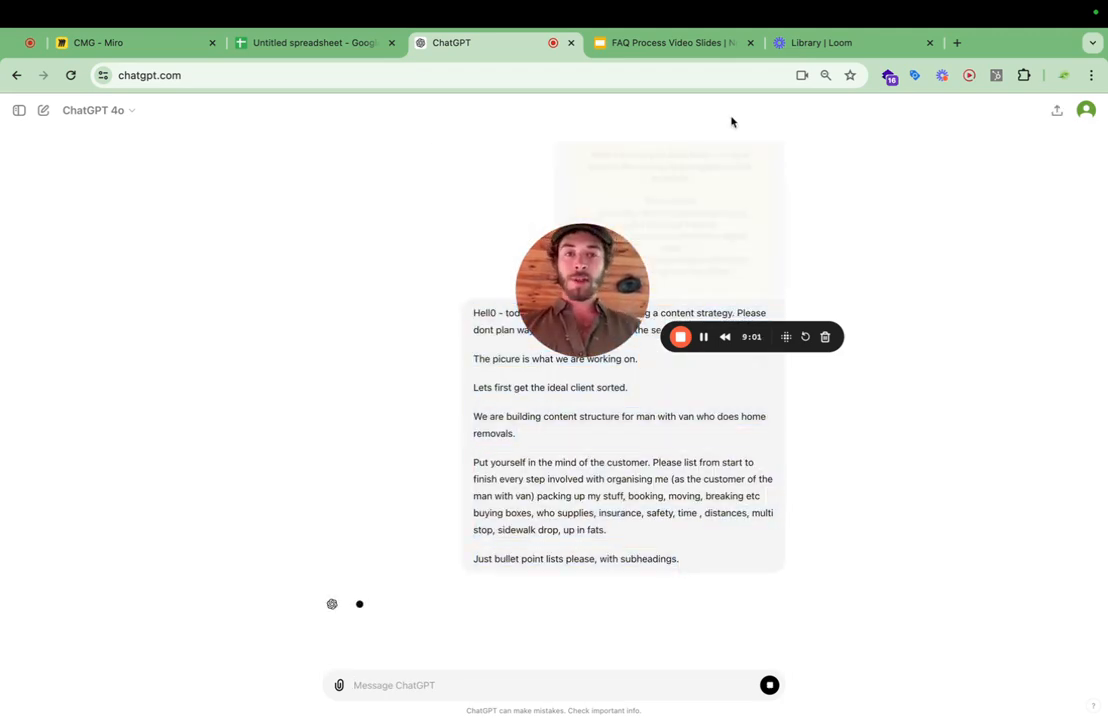
left_click(633, 42)
right_click(94, 513)
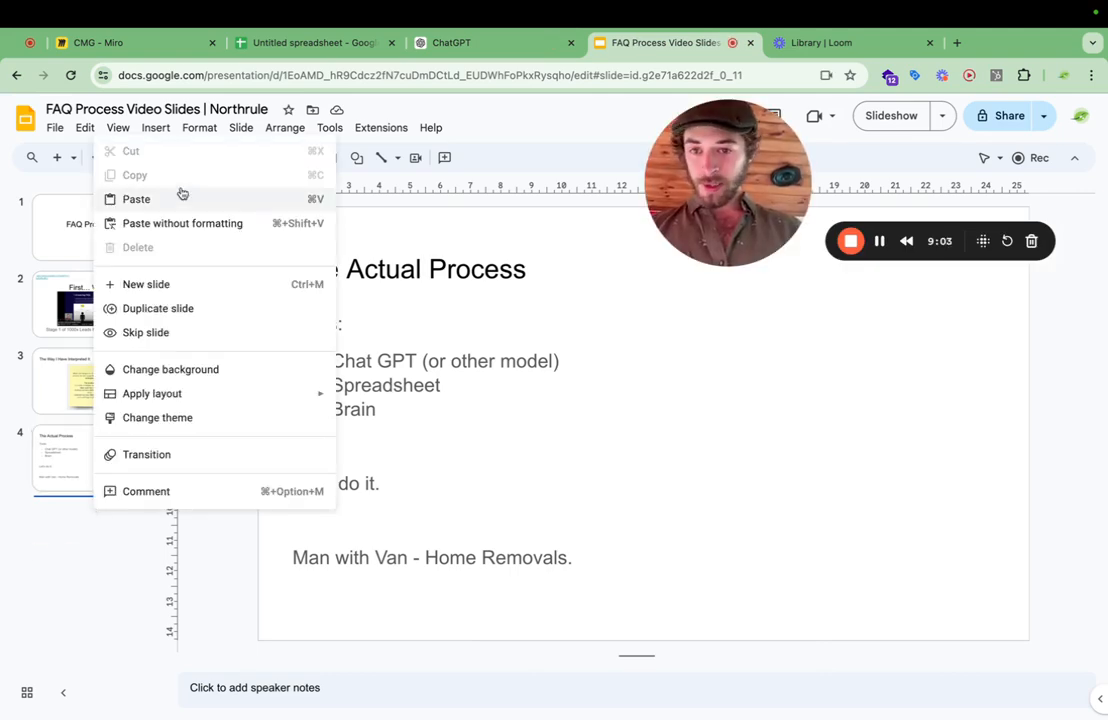
left_click(153, 284)
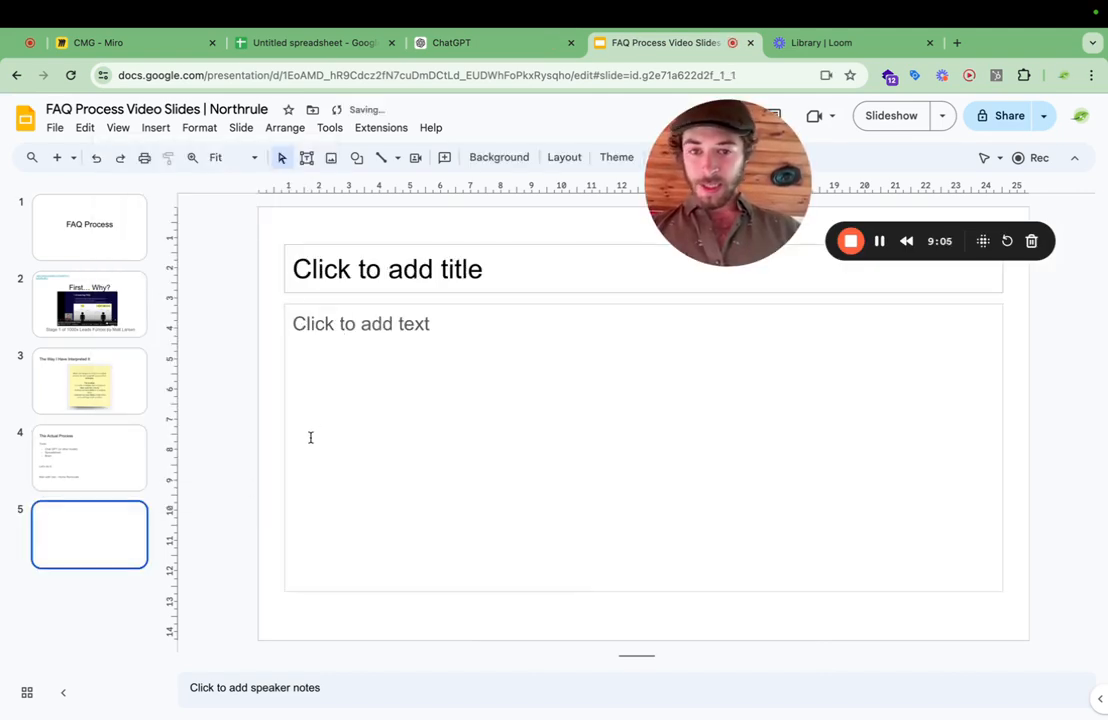
left_click(309, 436)
type("Hell0 - today we are going to be building a content strategy. Please dont plan way ahead. Please stick to the section we are dealing with. The picure is what we are working on. Lets first get the ideal client sorted. We are building content structure for man with van who does home removals. Put yourself in the mind of the customer. Please list from start to finish every step involved with organising me (as the customer of the man with van) packing up my stuff, booking, moving, breaking etc buying boxes, who supplies, insurance, safety, time , distances, multi stop, sidewalk drop, up in fats. Just bullet point lists please, with subheadings.")
Title the new slide "Initial Promt - 1".
left_click(297, 267)
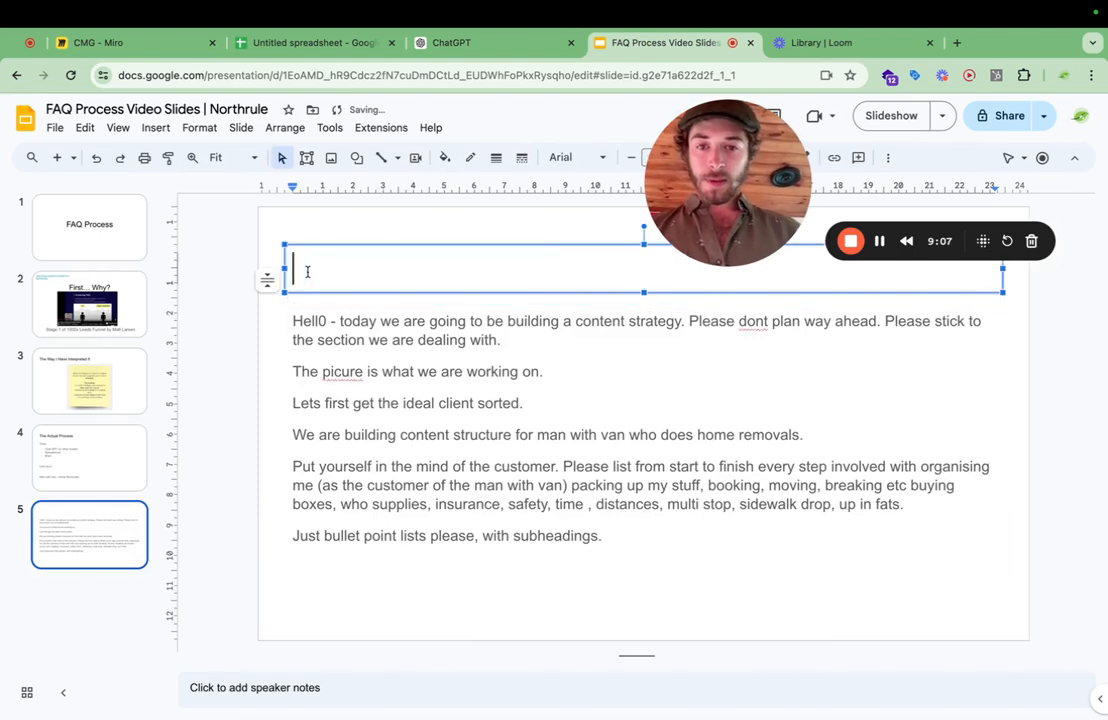
type("Initial")
key("BackSpace")
key("BackSpace")
key("BackSpace")
key("BackSpace")
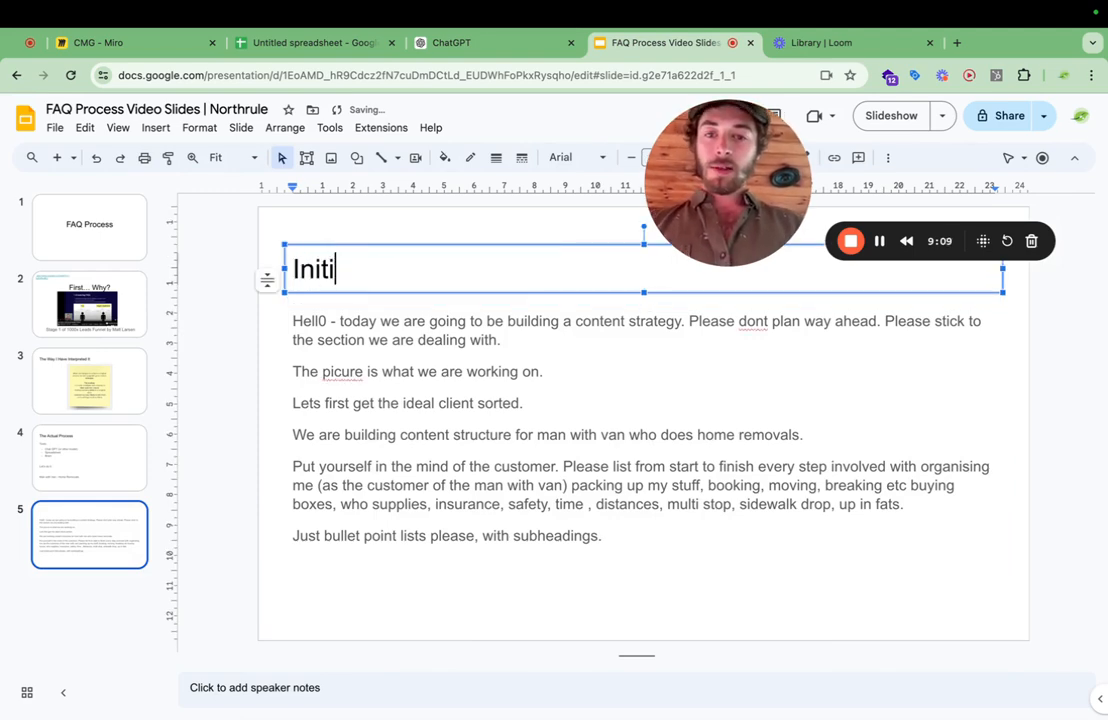
type("ial Promt")
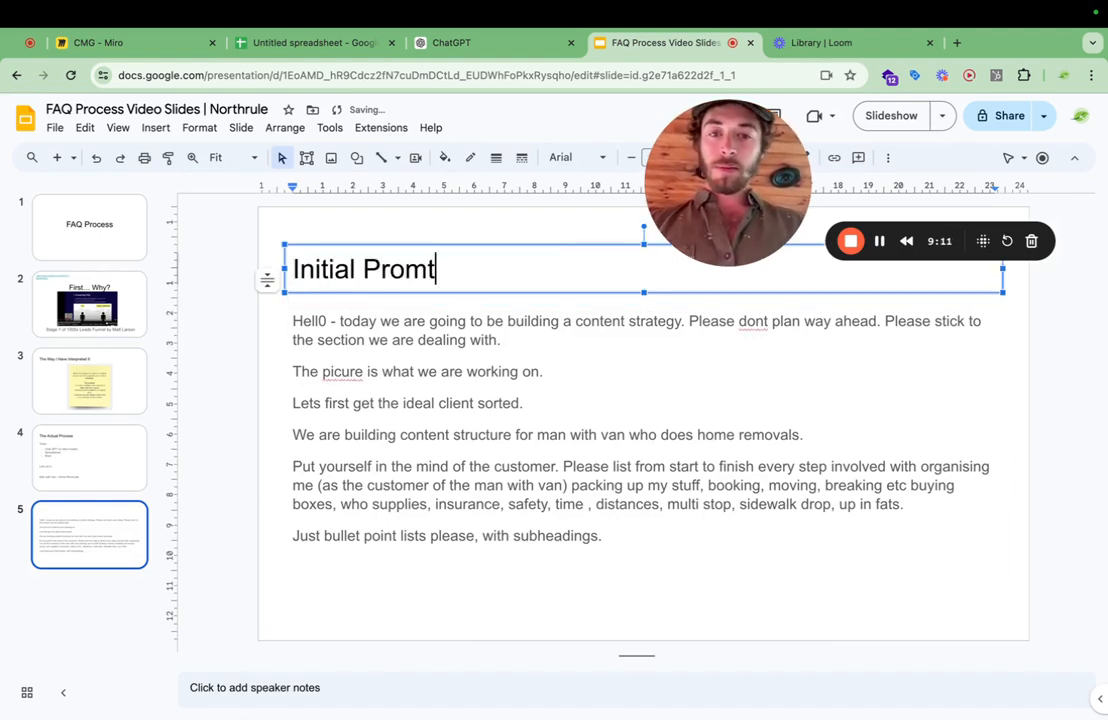
type(" - 1")
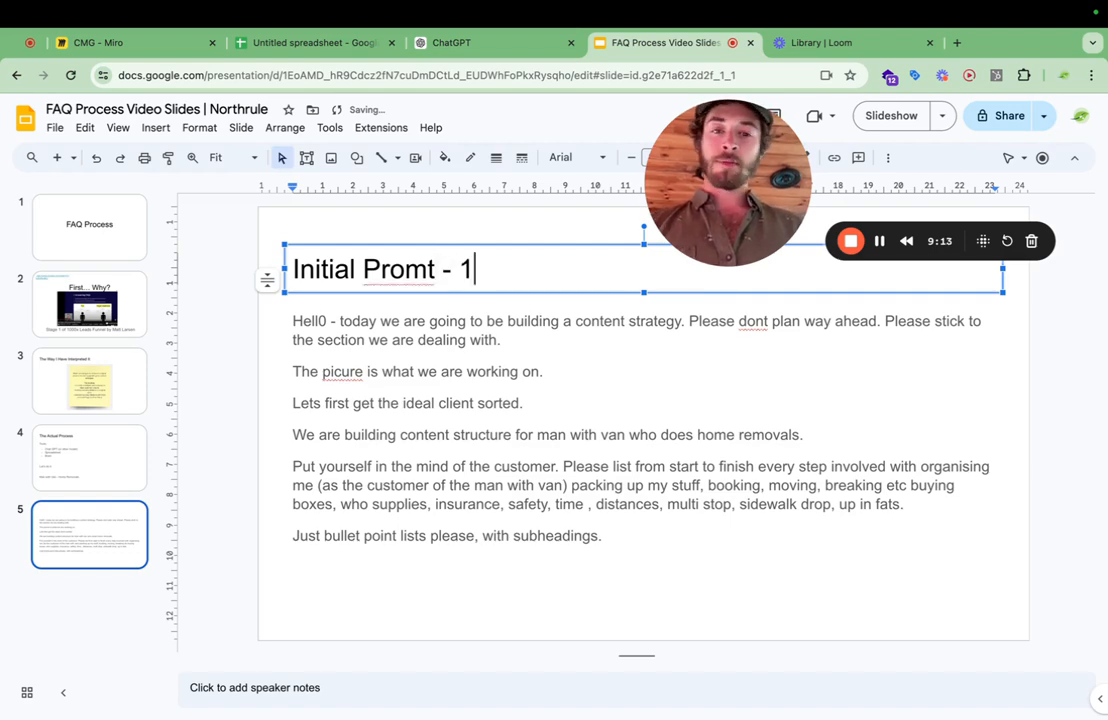
left_click(320, 373)
left_click(38, 594)
left_click(368, 430)
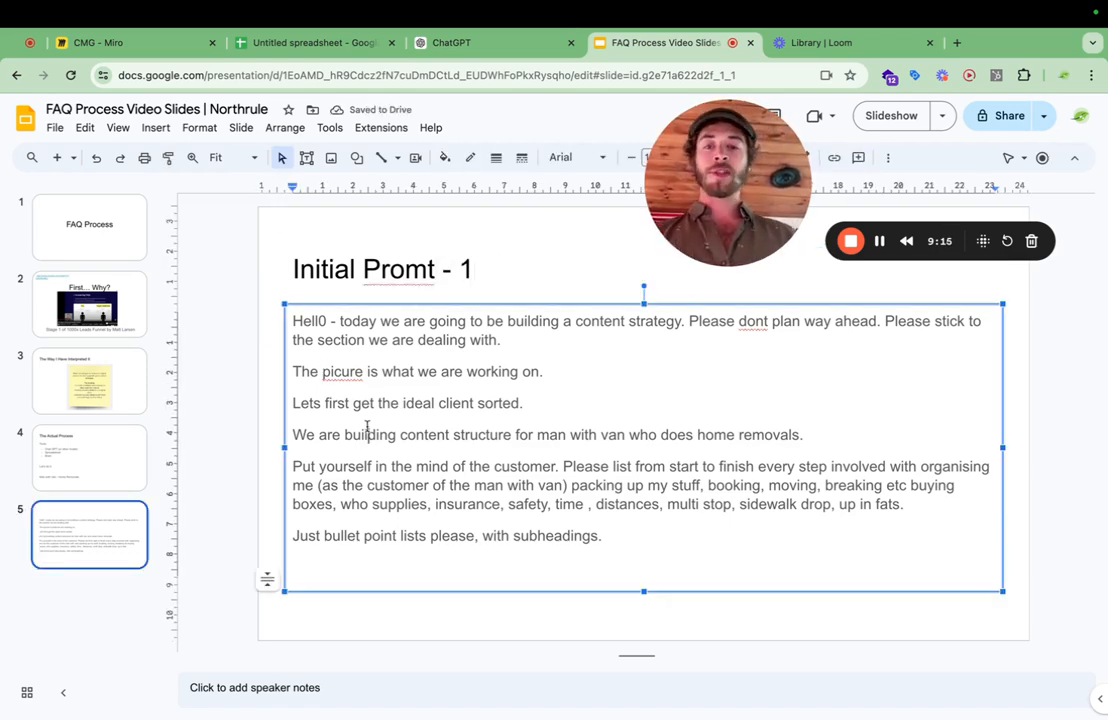
double_click(314, 322)
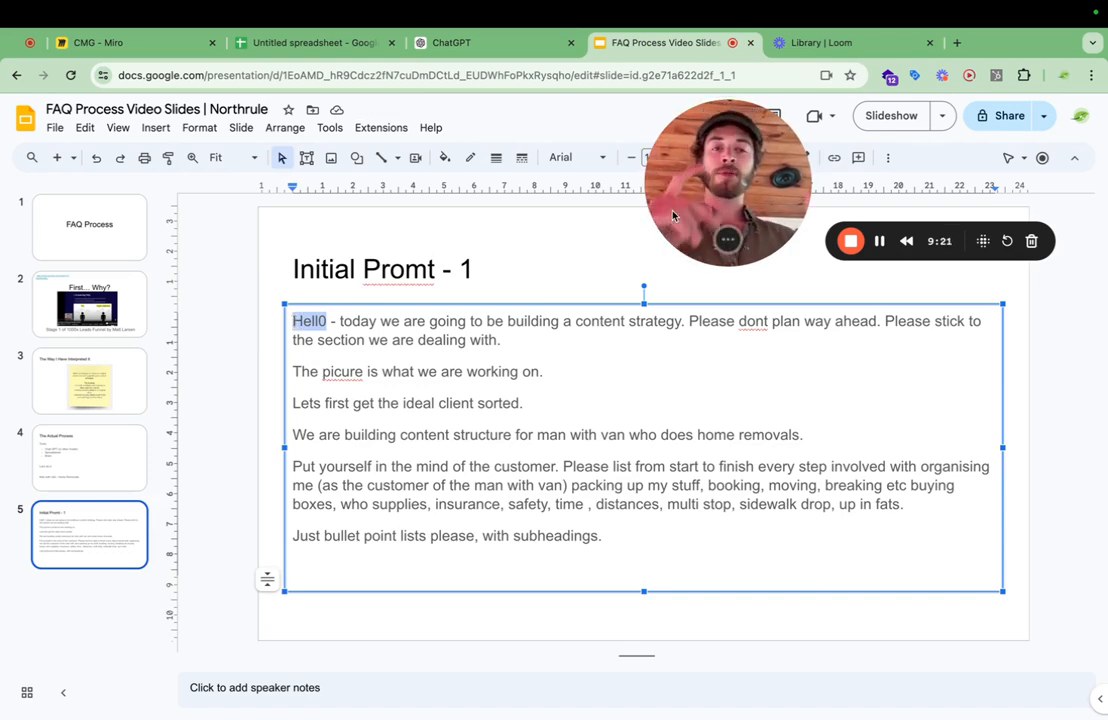
Switch back to ChatGPT and read through the generated customer steps, from identifying needs and packing to logistics, moving day and post-move activities.
left_click(432, 47)
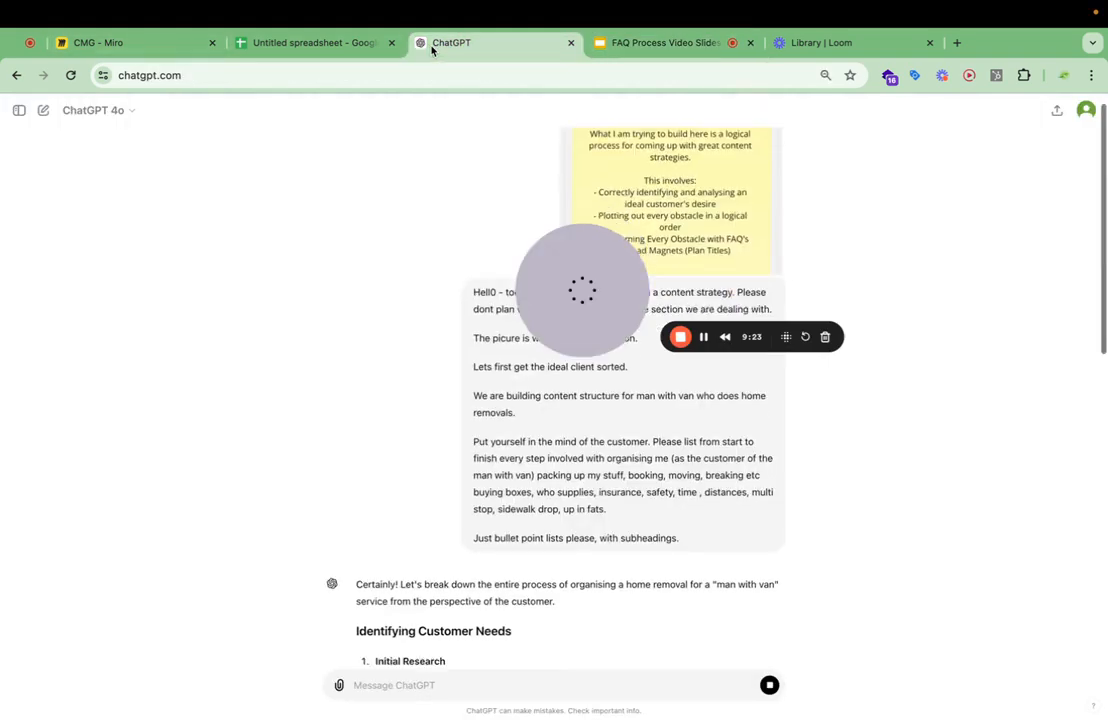
scroll(645, 539, "up", 4)
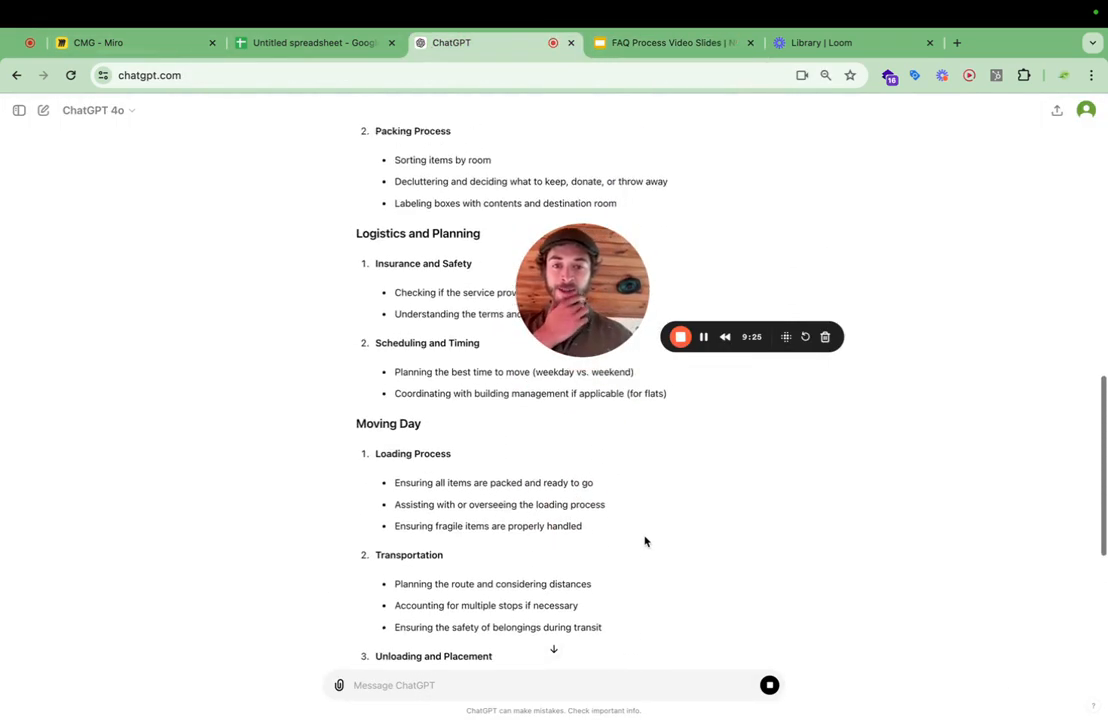
scroll(645, 541, "up", 9)
scroll(645, 539, "down", 4)
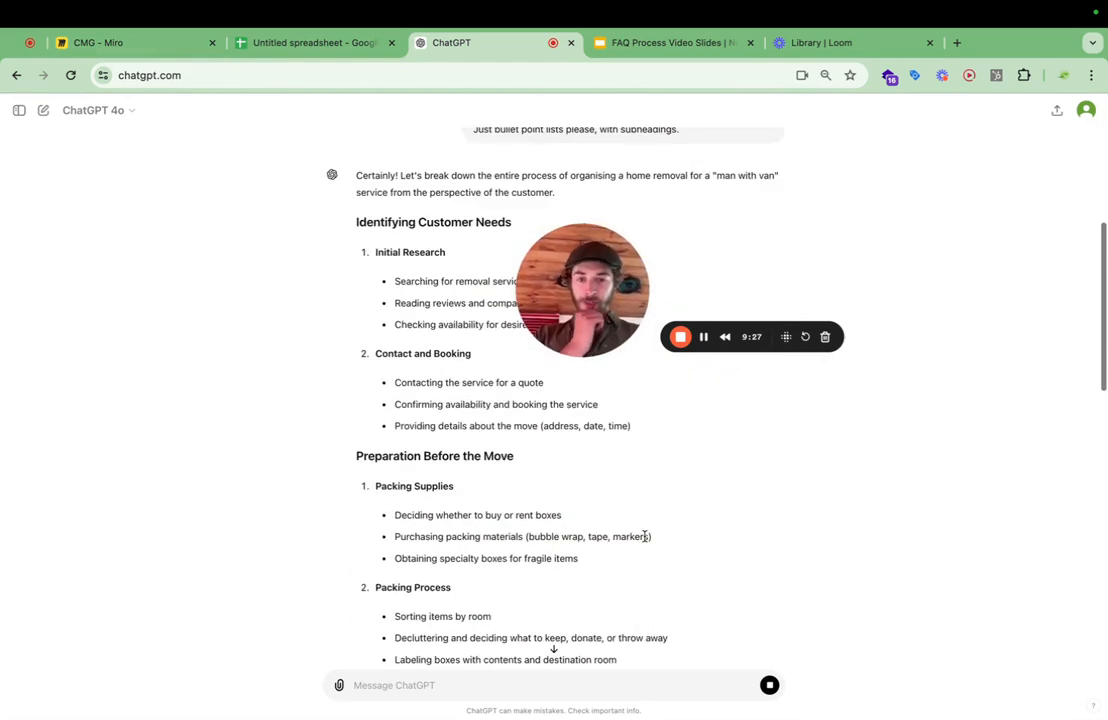
scroll(645, 539, "up", 3)
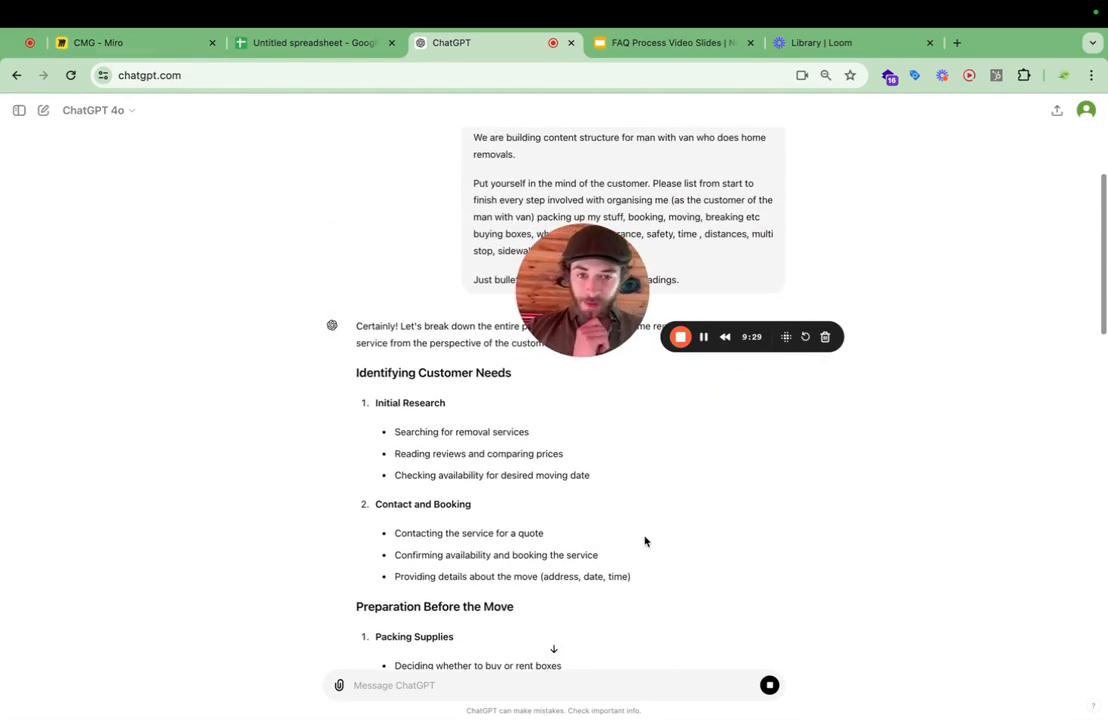
scroll(645, 541, "down", 4)
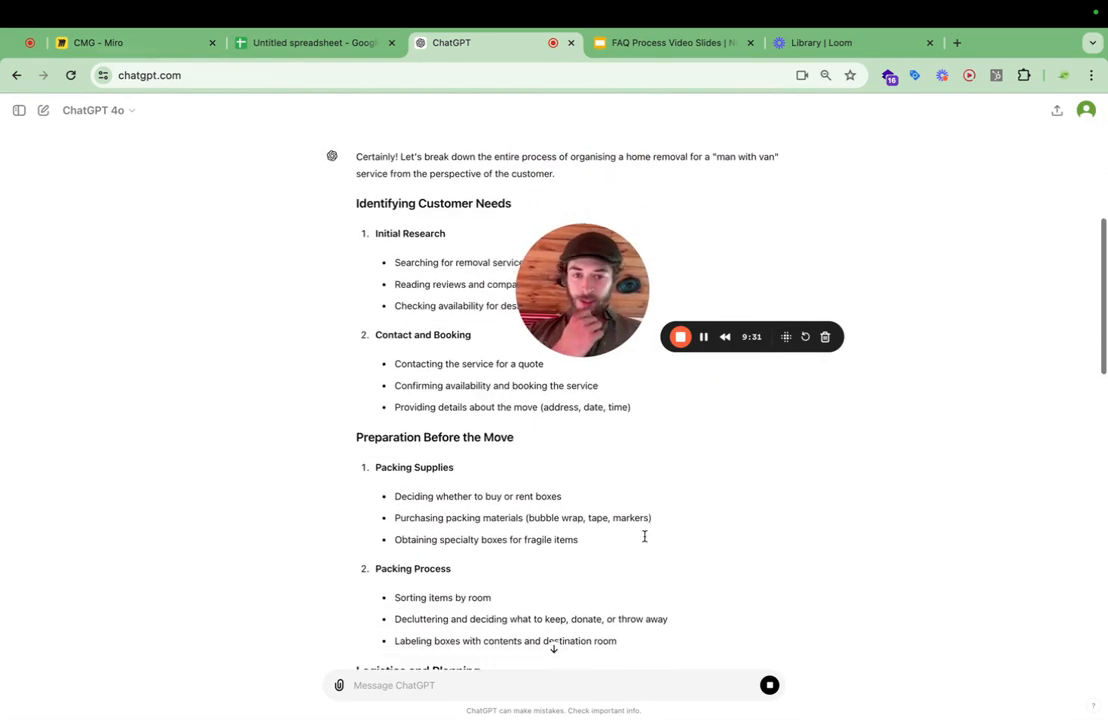
scroll(645, 539, "down", 1)
scroll(645, 539, "up", 2)
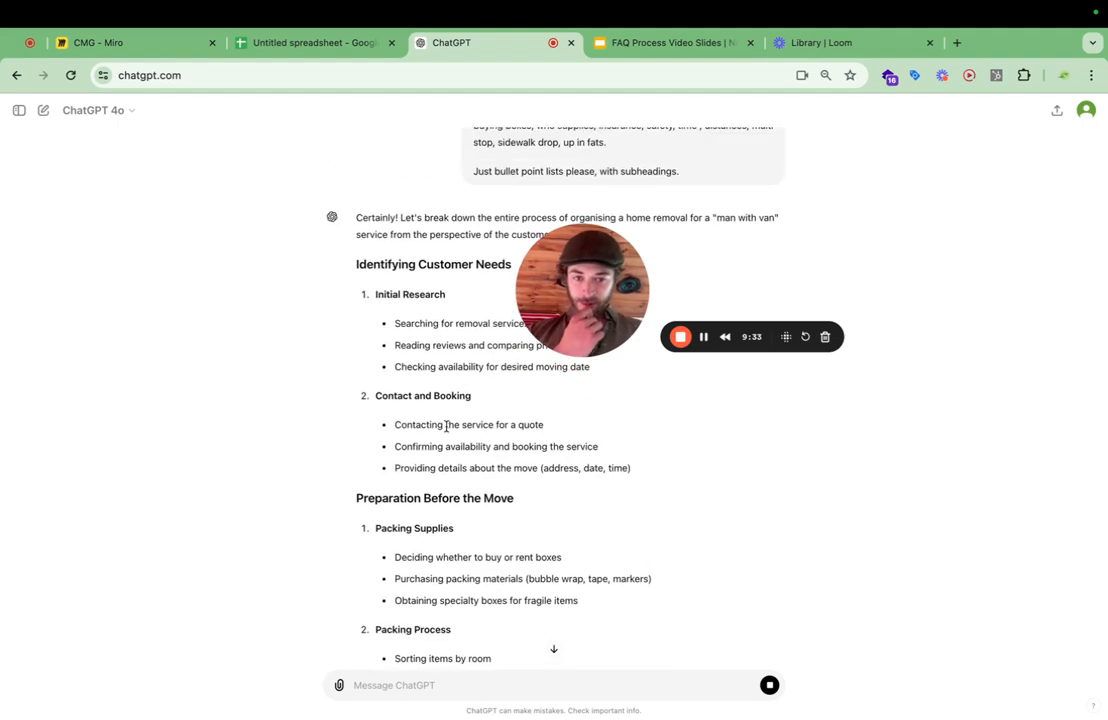
scroll(470, 470, "down", 1)
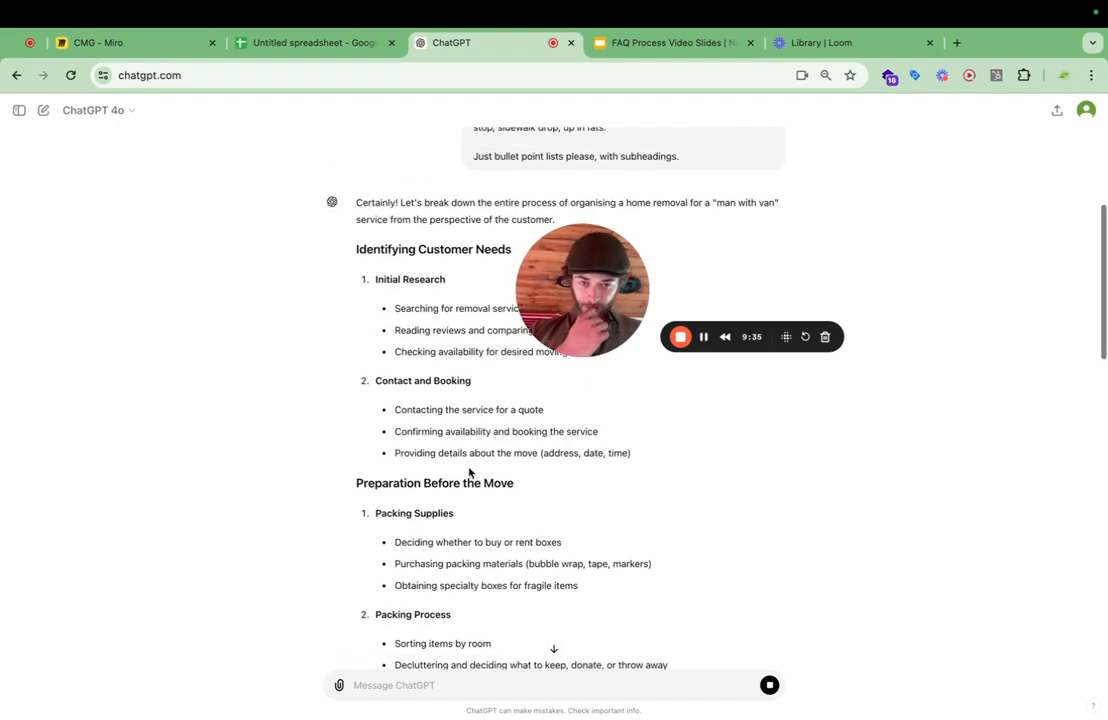
scroll(495, 507, "down", 4)
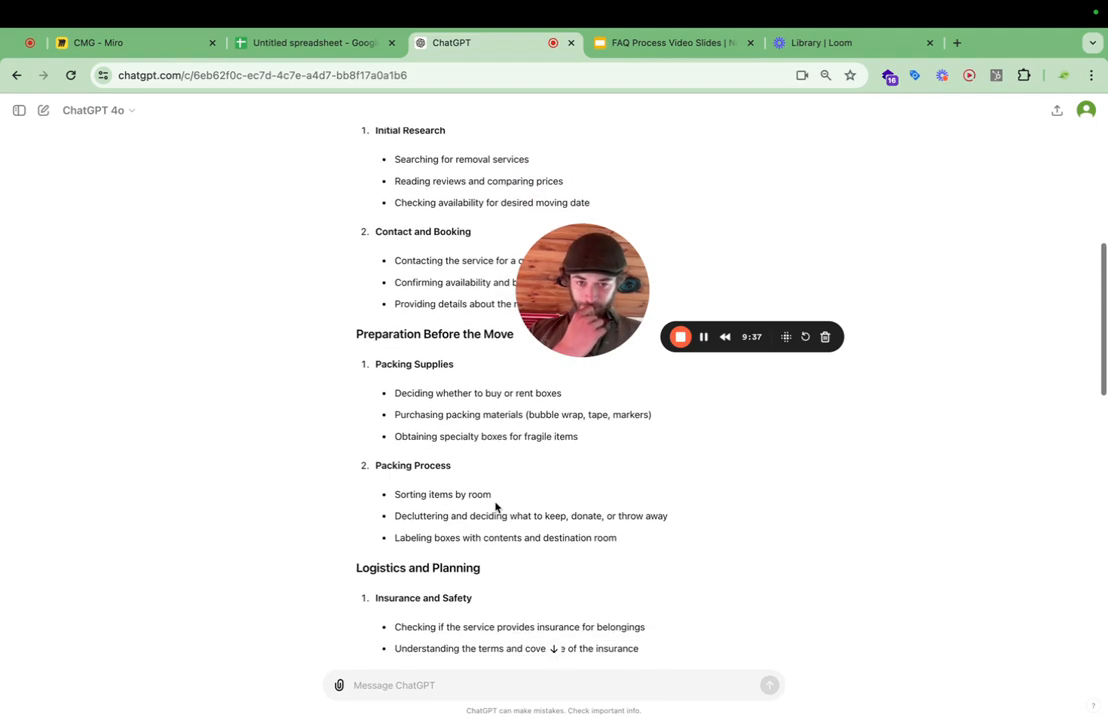
scroll(495, 507, "down", 3)
scroll(495, 502, "up", 2)
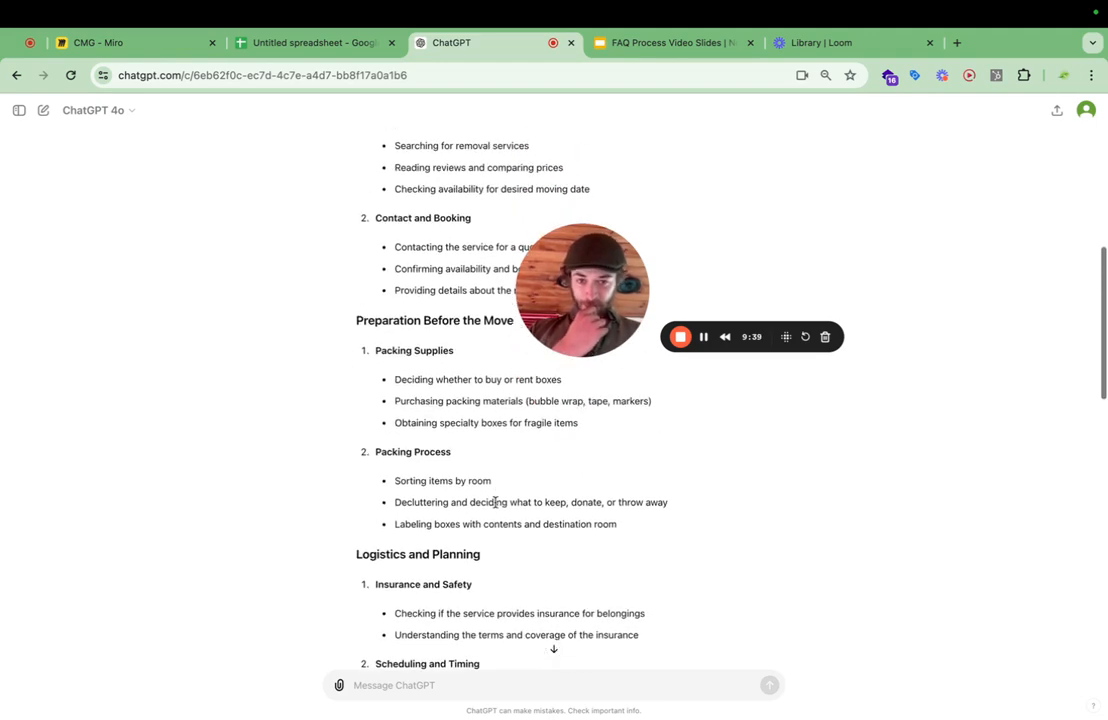
scroll(495, 502, "down", 2)
scroll(496, 507, "up", 1)
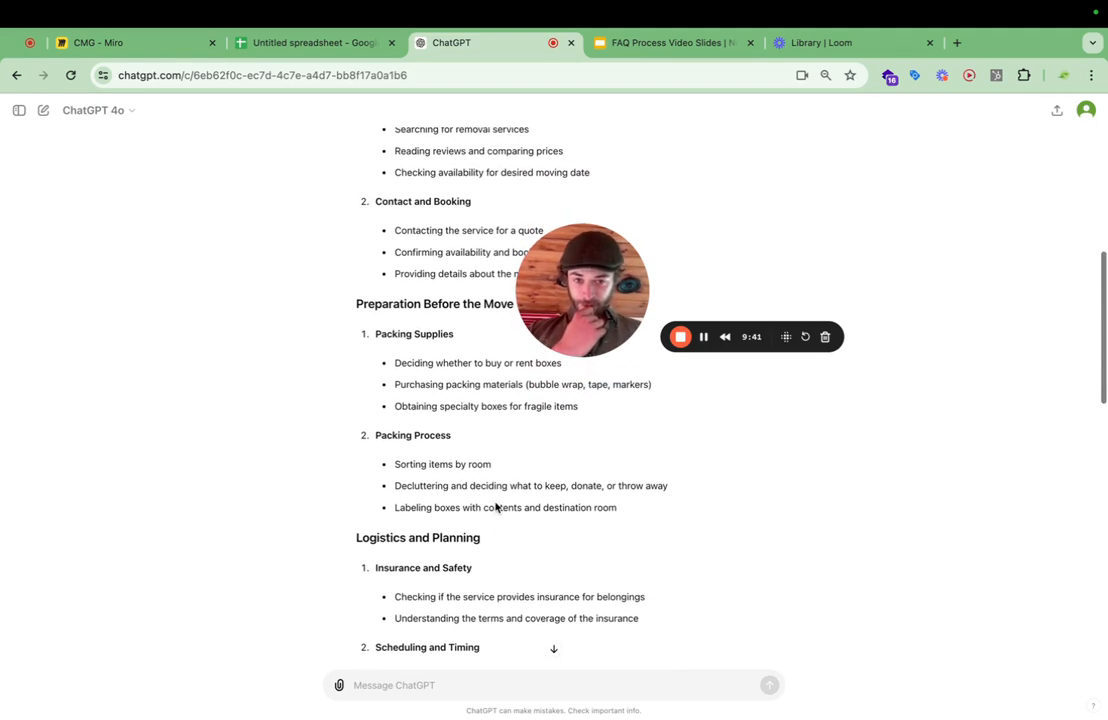
scroll(496, 507, "up", 2)
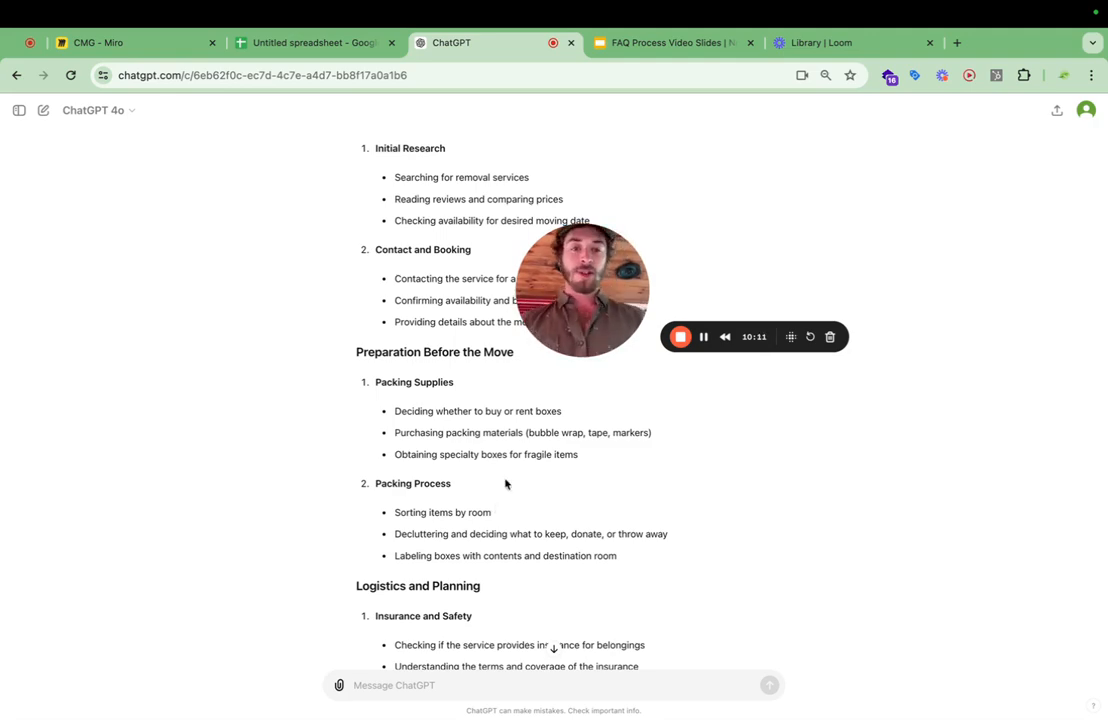
scroll(541, 455, "down", 1)
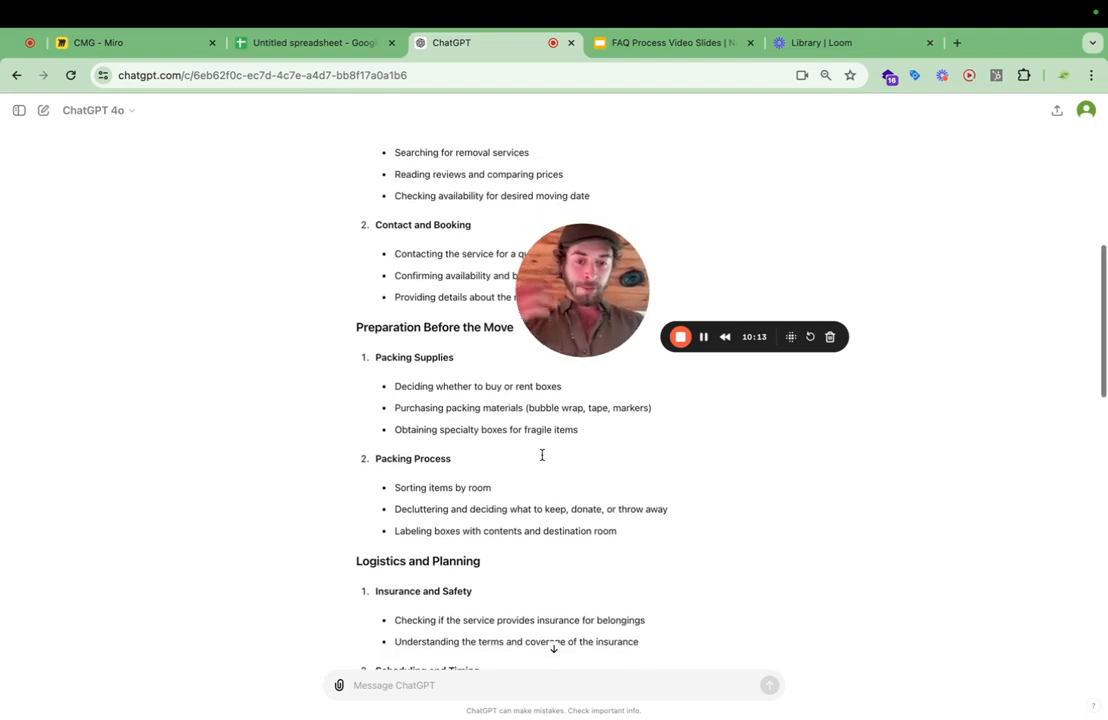
scroll(457, 487, "down", 4)
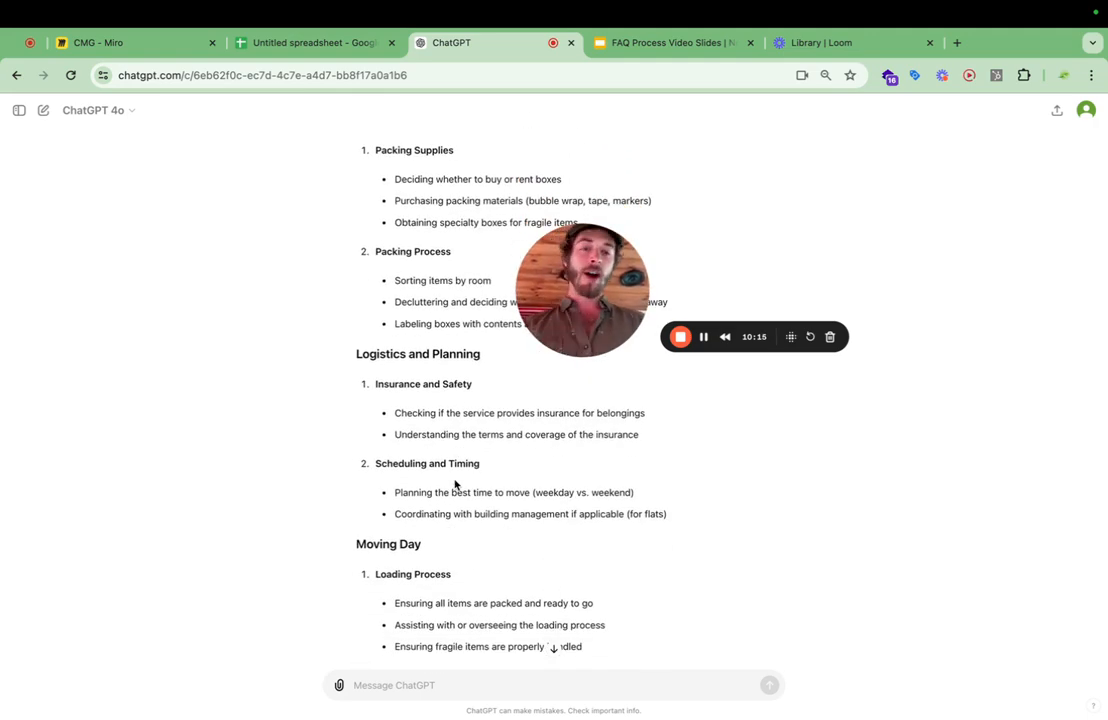
scroll(455, 483, "down", 6)
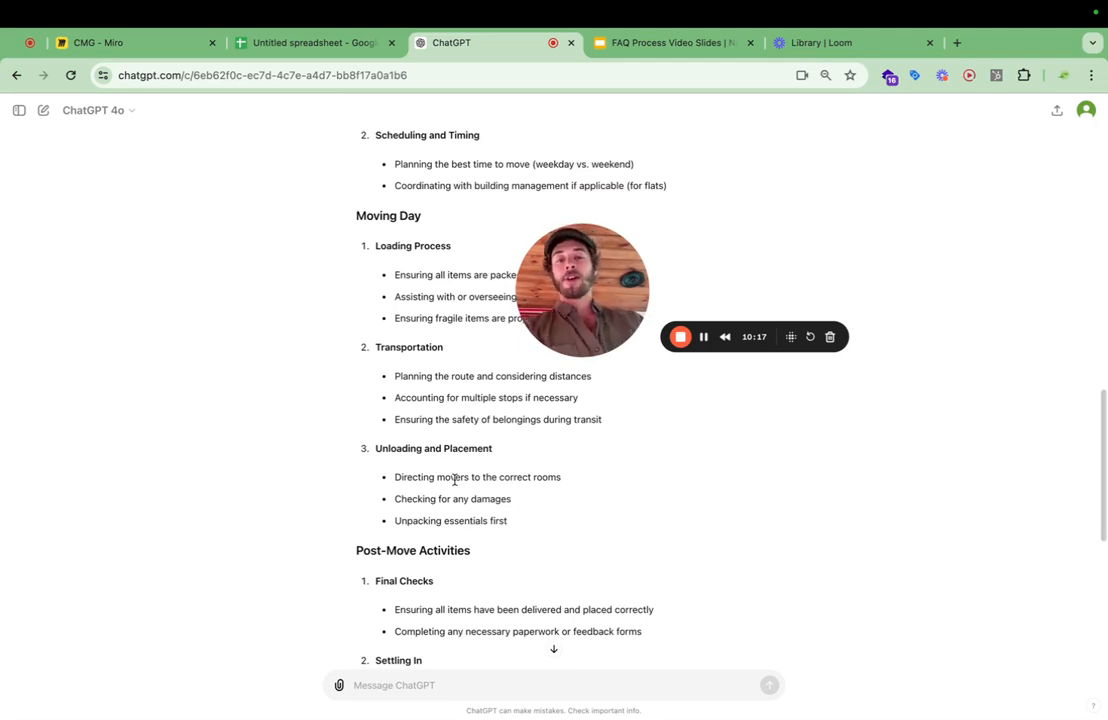
Review the generated customer journey, from post-move activities and additional considerations back to identifying customer needs.
scroll(455, 482, "down", 2)
scroll(455, 485, "down", 8)
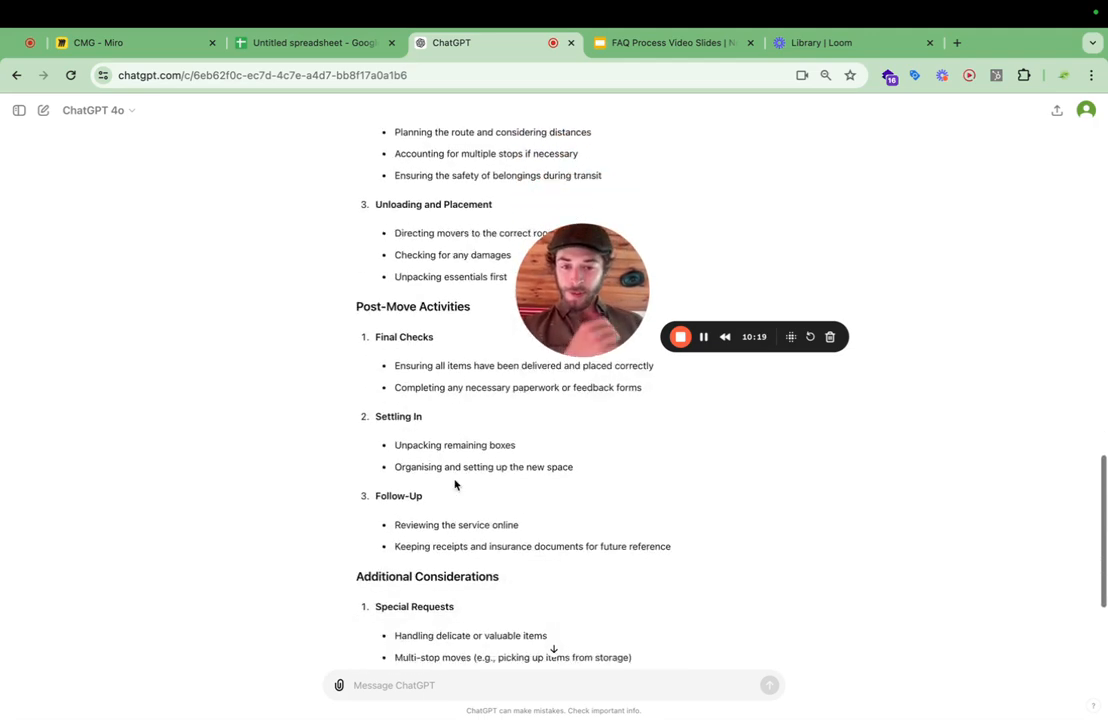
scroll(455, 455, "up", 2)
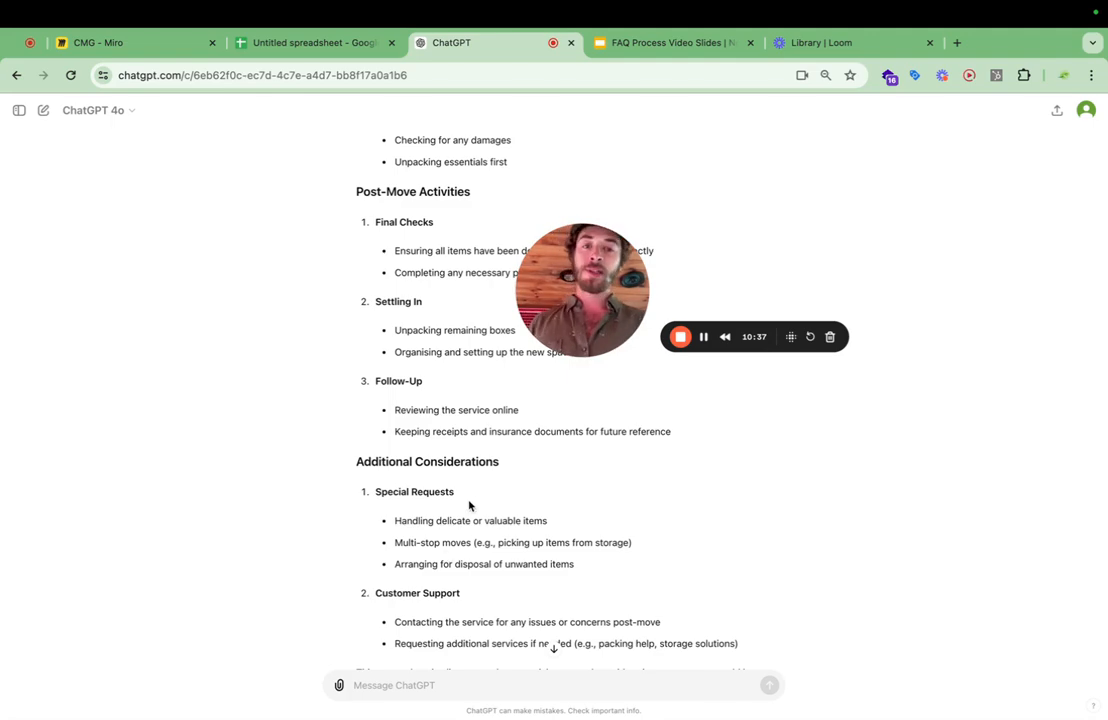
scroll(470, 504, "down", 1)
scroll(469, 505, "up", 3)
scroll(469, 504, "up", 5)
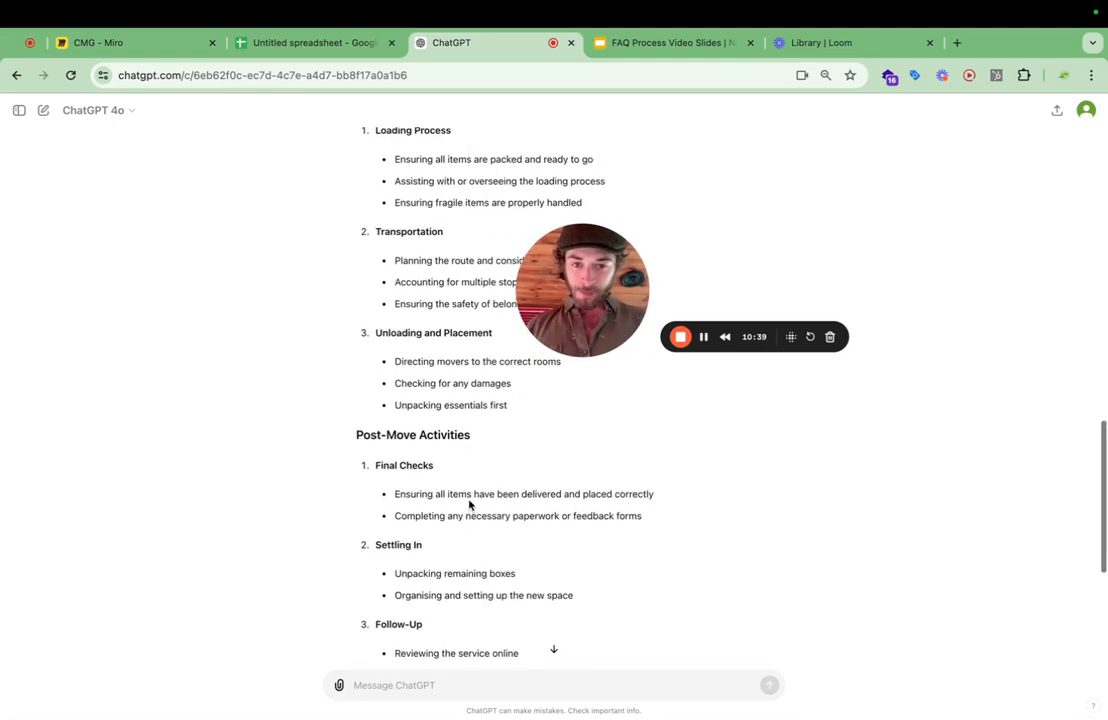
scroll(452, 546, "up", 10)
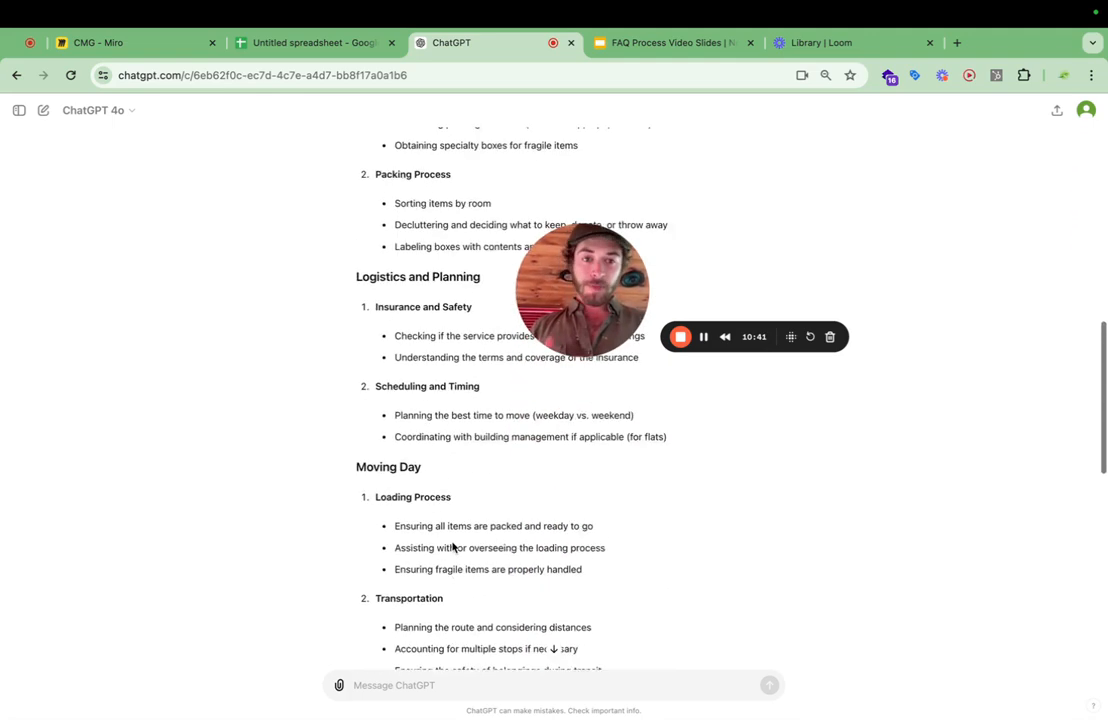
scroll(452, 543, "up", 3)
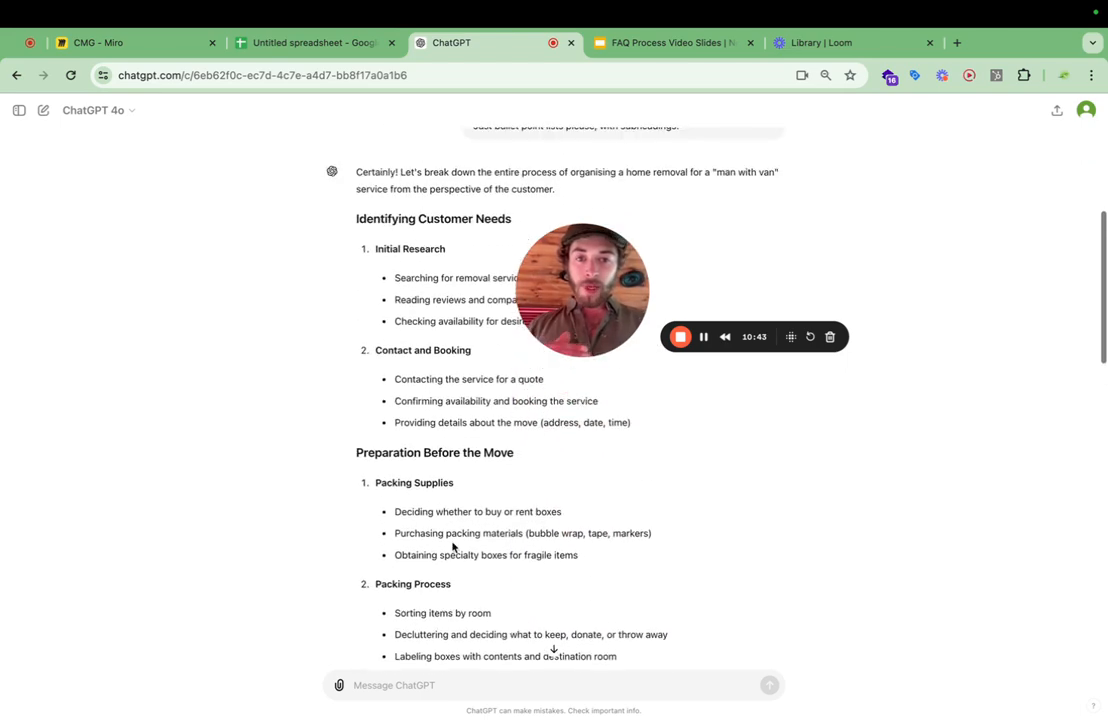
scroll(452, 542, "down", 2)
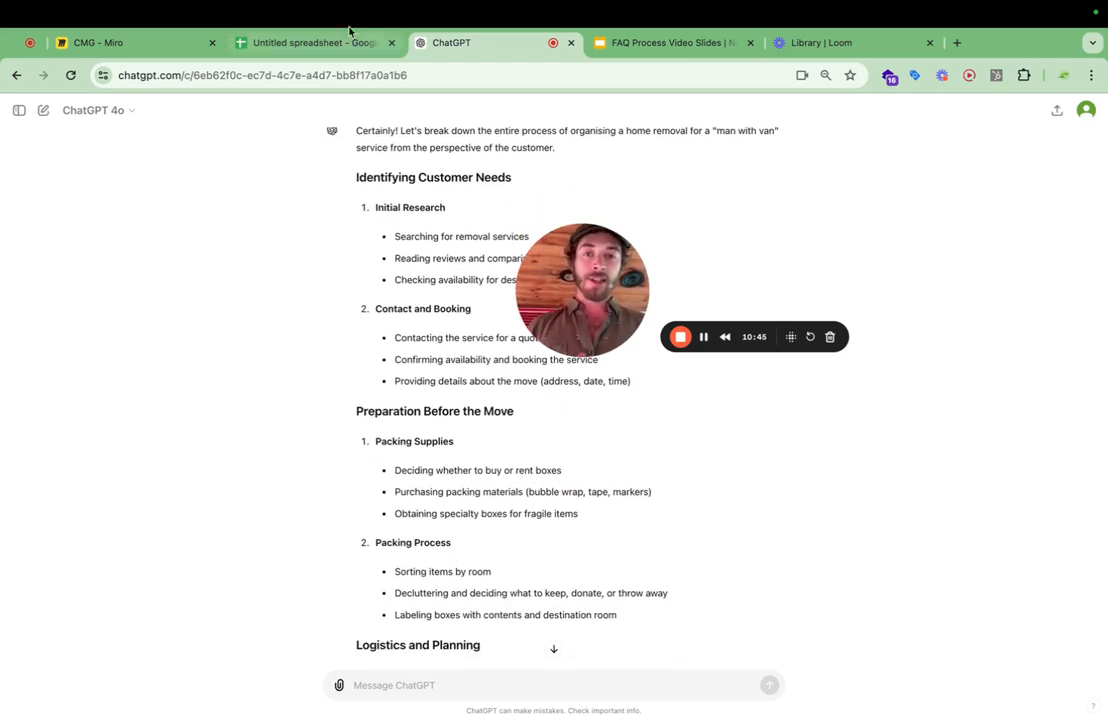
left_click(301, 48)
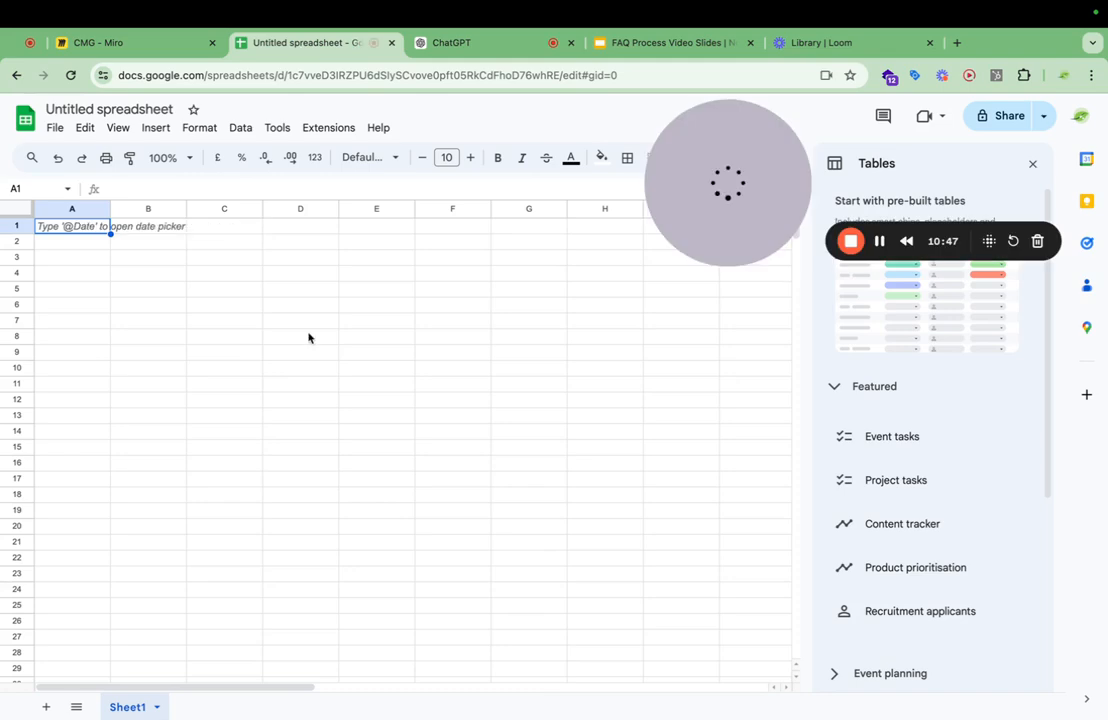
left_click(316, 358)
left_click(242, 321)
left_click(177, 268)
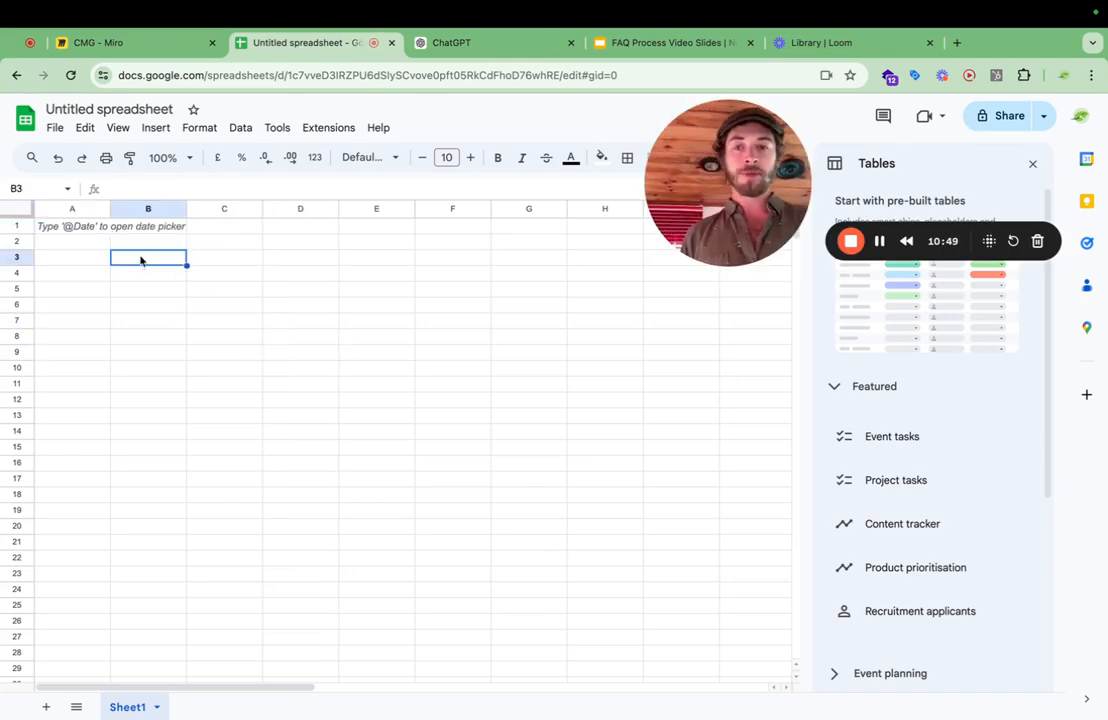
left_click(80, 256)
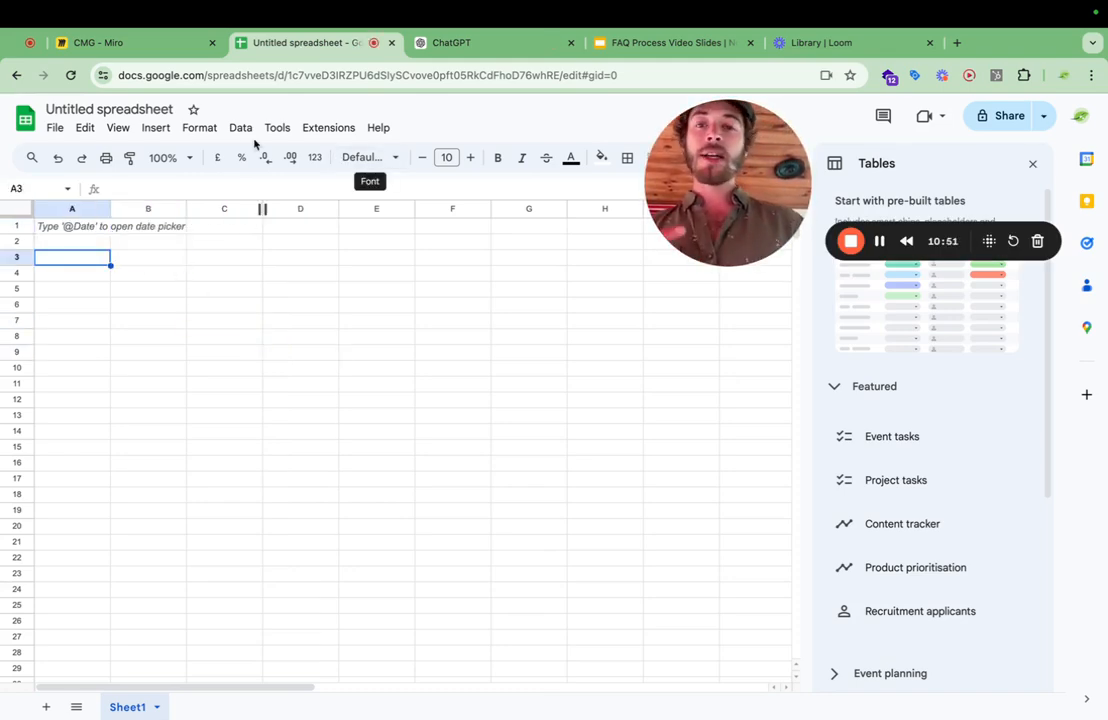
left_click(94, 258)
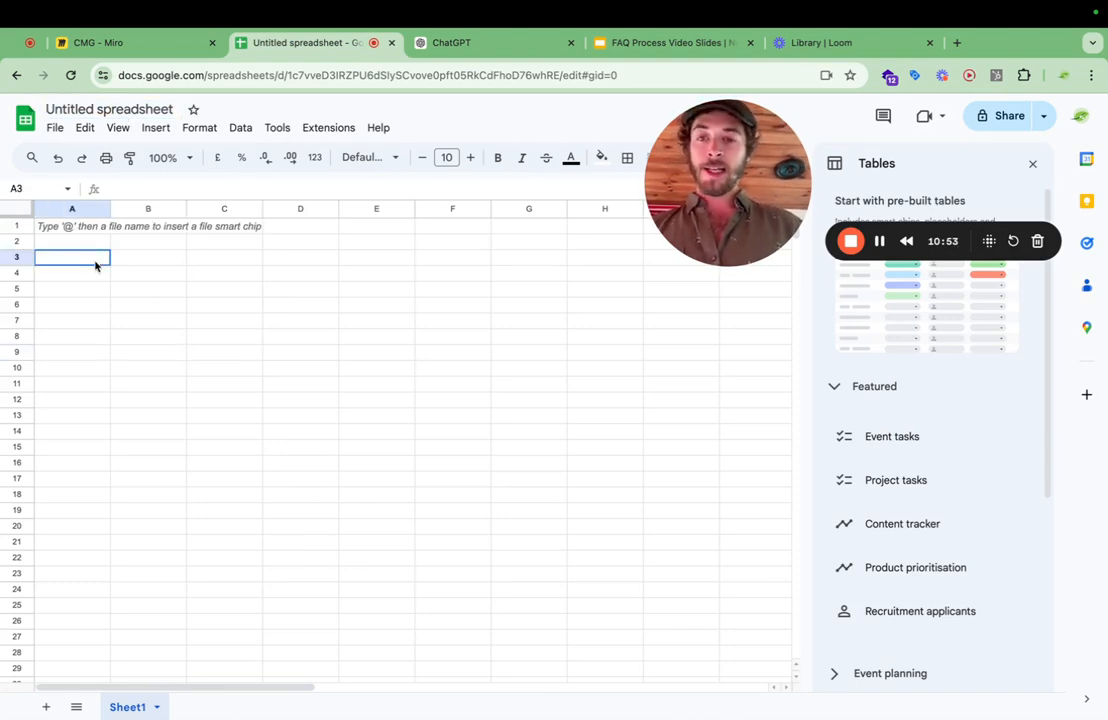
left_click(82, 229)
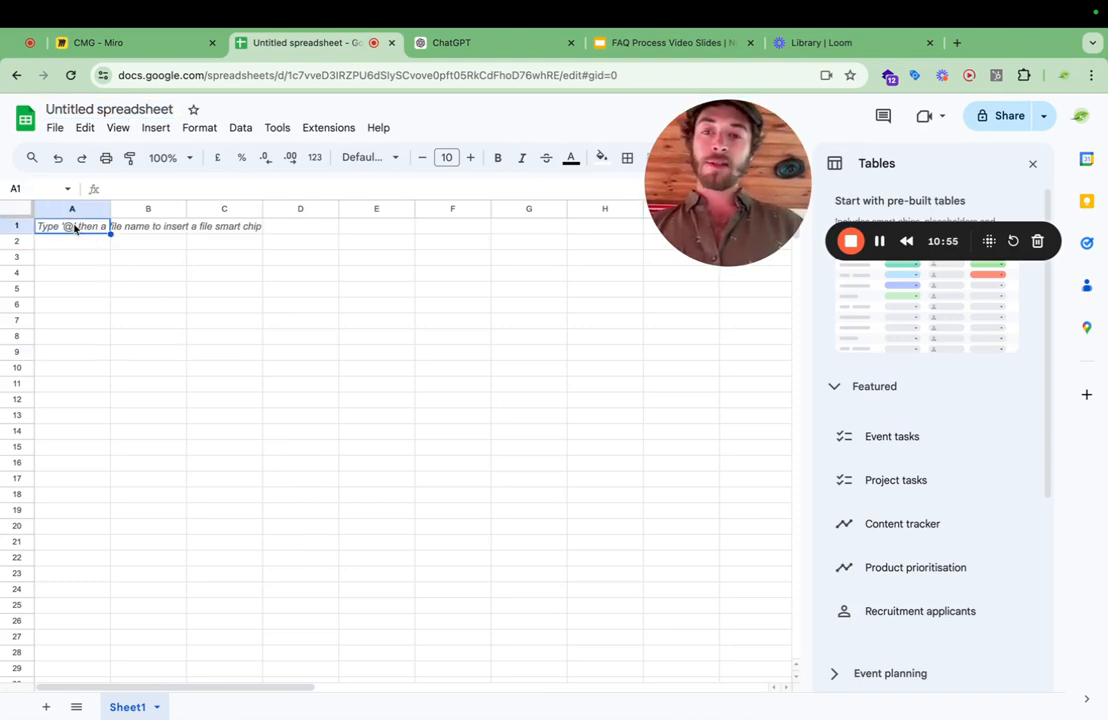
left_click(143, 229)
Locate the first numbered subheading in the ChatGPT answer and enter "Initial Research" in cell A1 of the untitled Google Sheets spreadsheet.
left_click(465, 44)
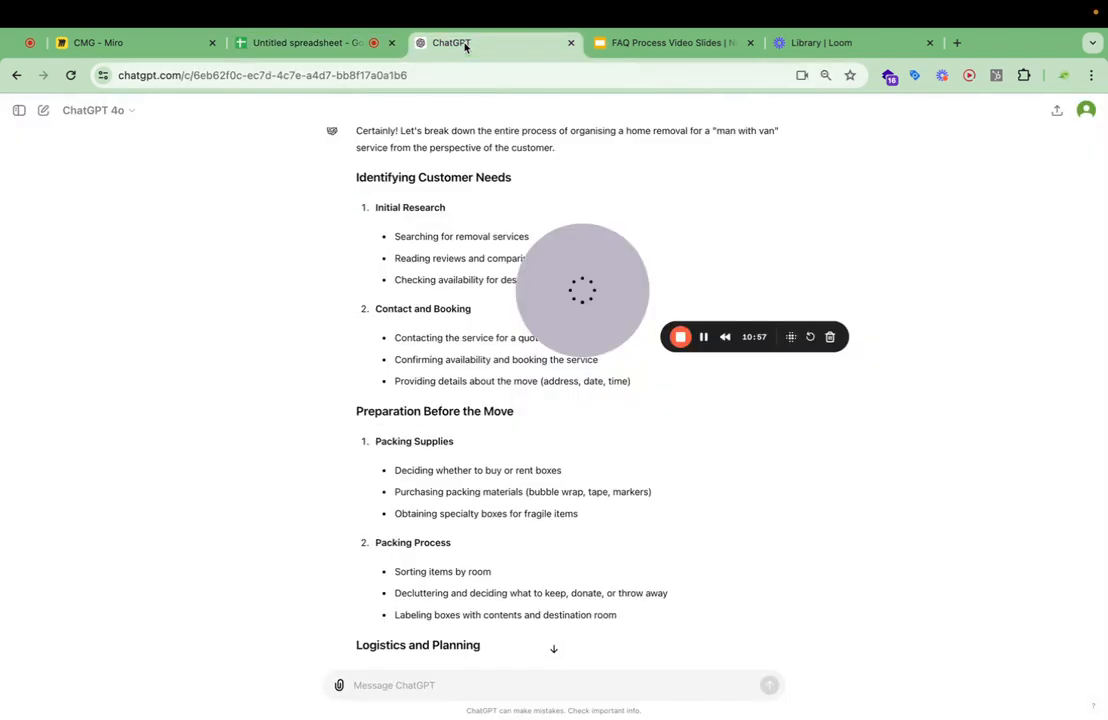
scroll(462, 257, "up", 2)
left_click_drag(446, 249, 359, 243)
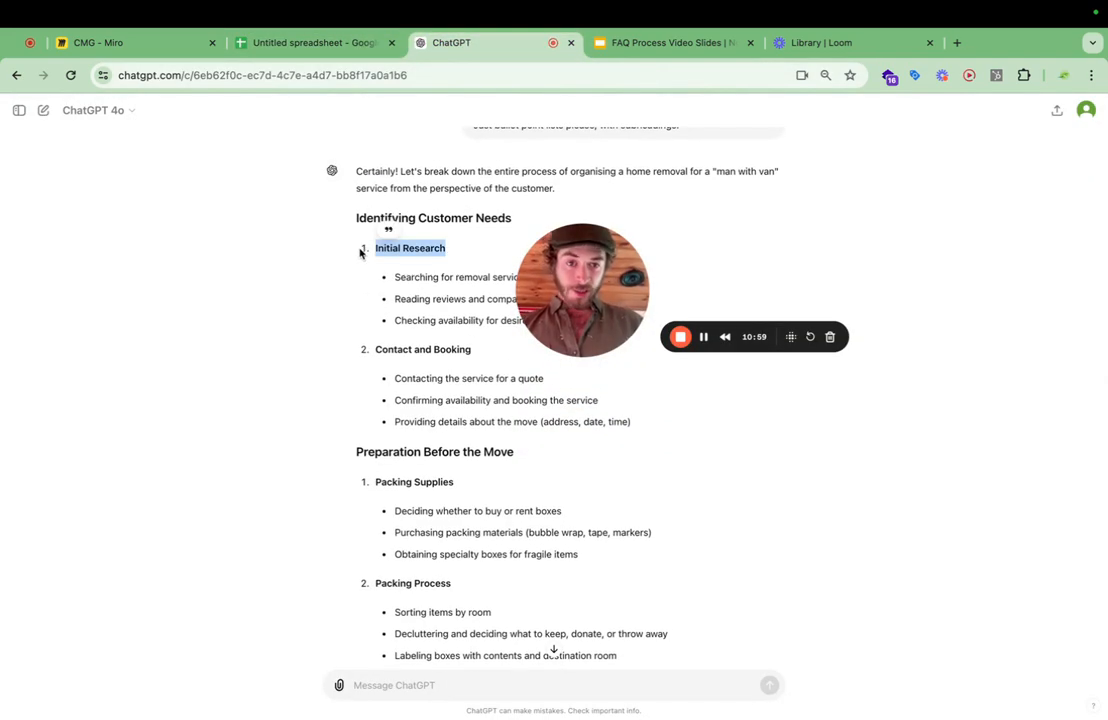
scroll(403, 420, "down", 1)
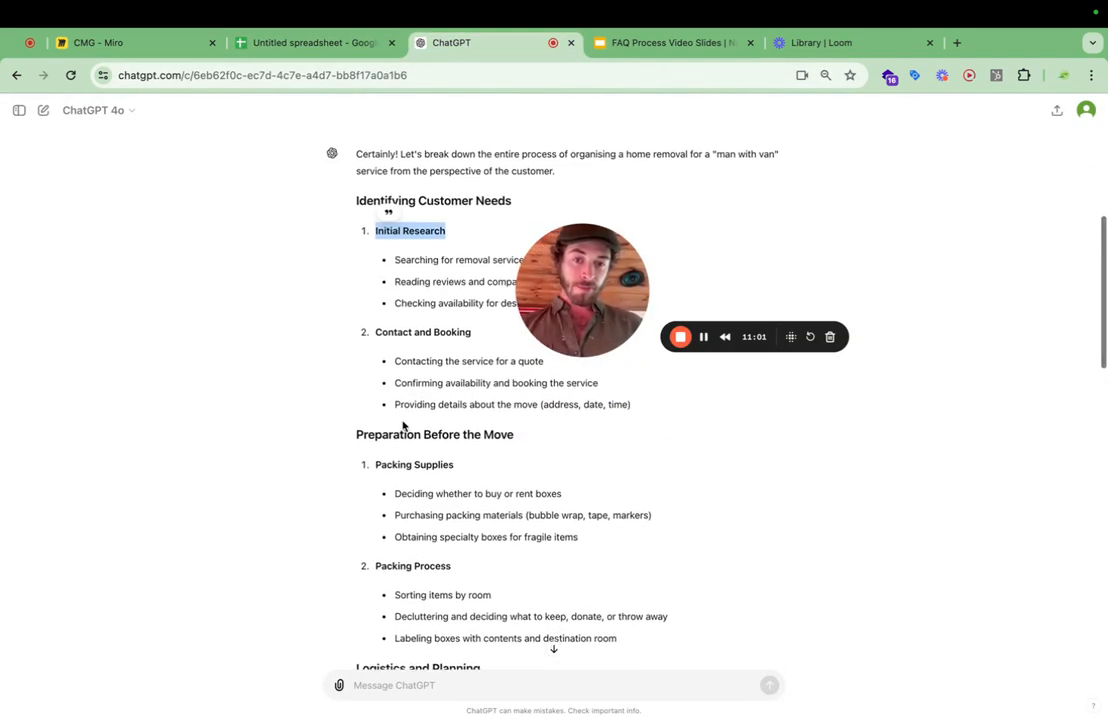
scroll(403, 425, "down", 3)
scroll(403, 425, "up", 3)
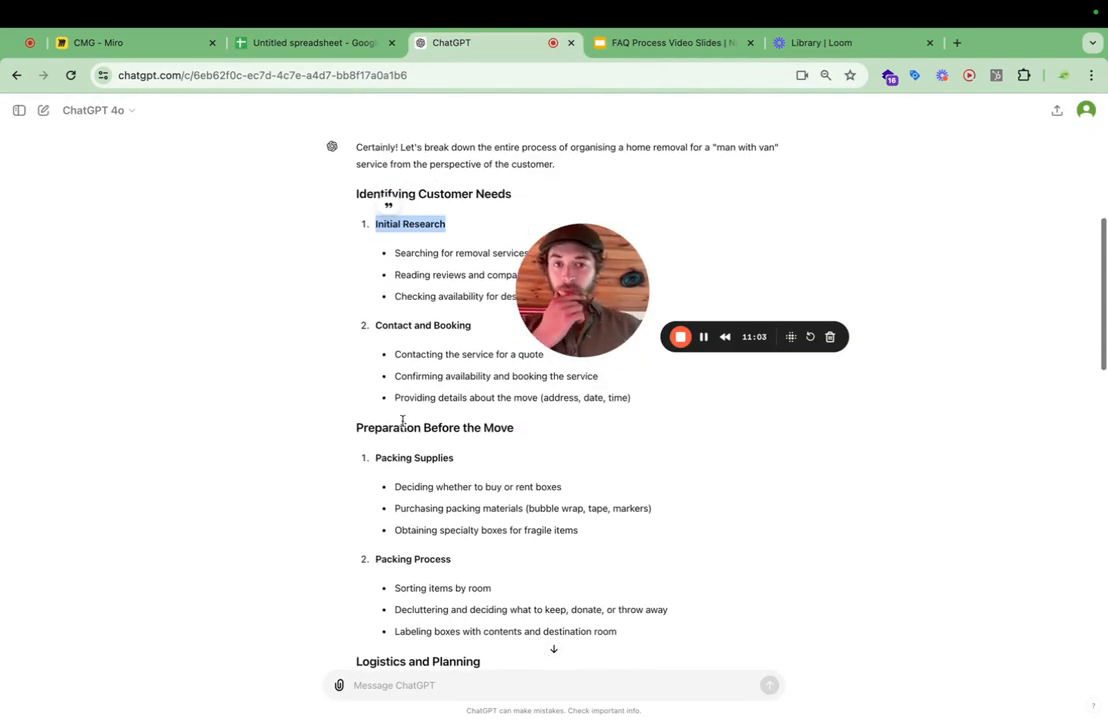
left_click(279, 43)
type("In")
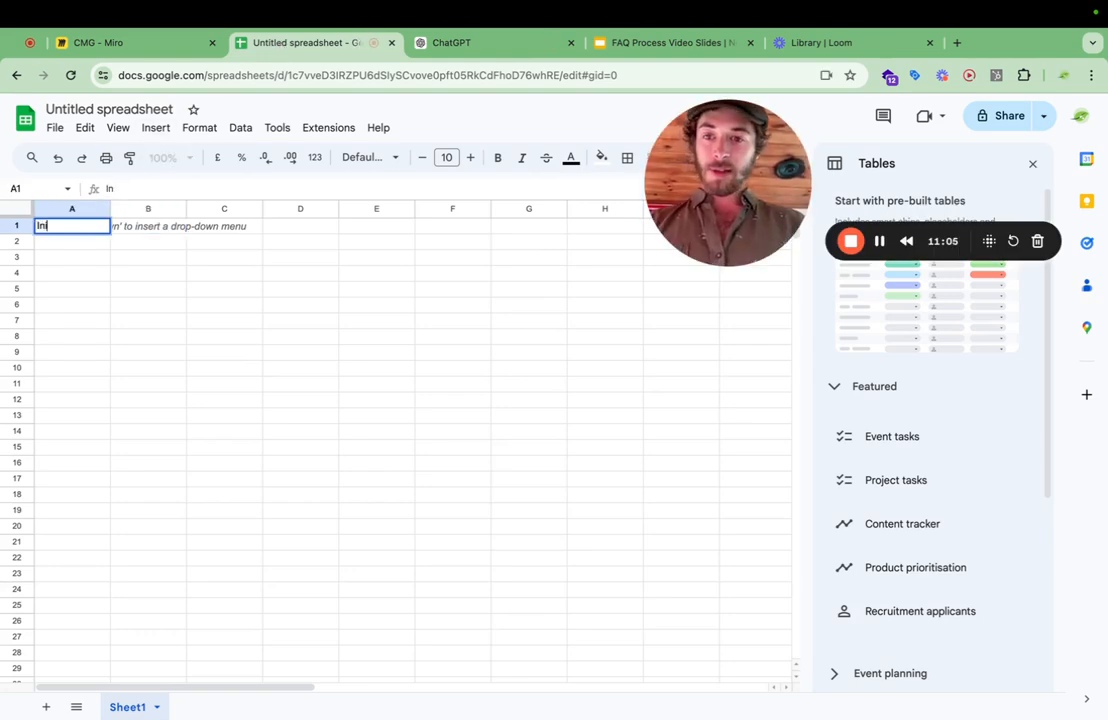
type("itial Research")
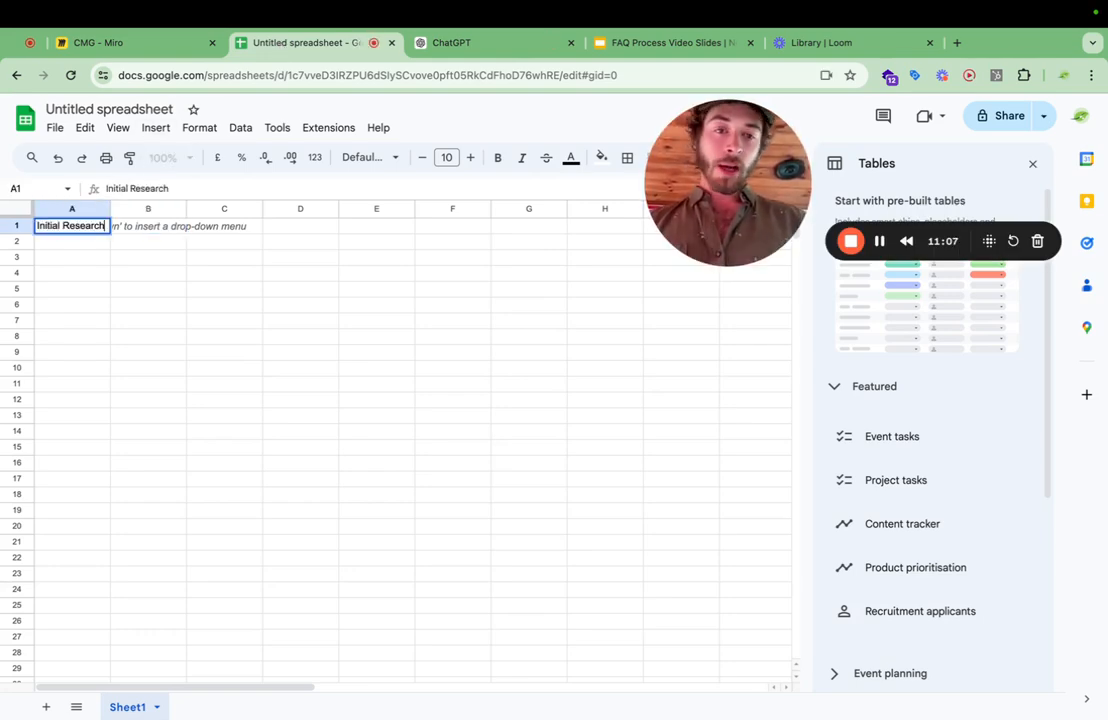
left_click(213, 306)
left_click(123, 231)
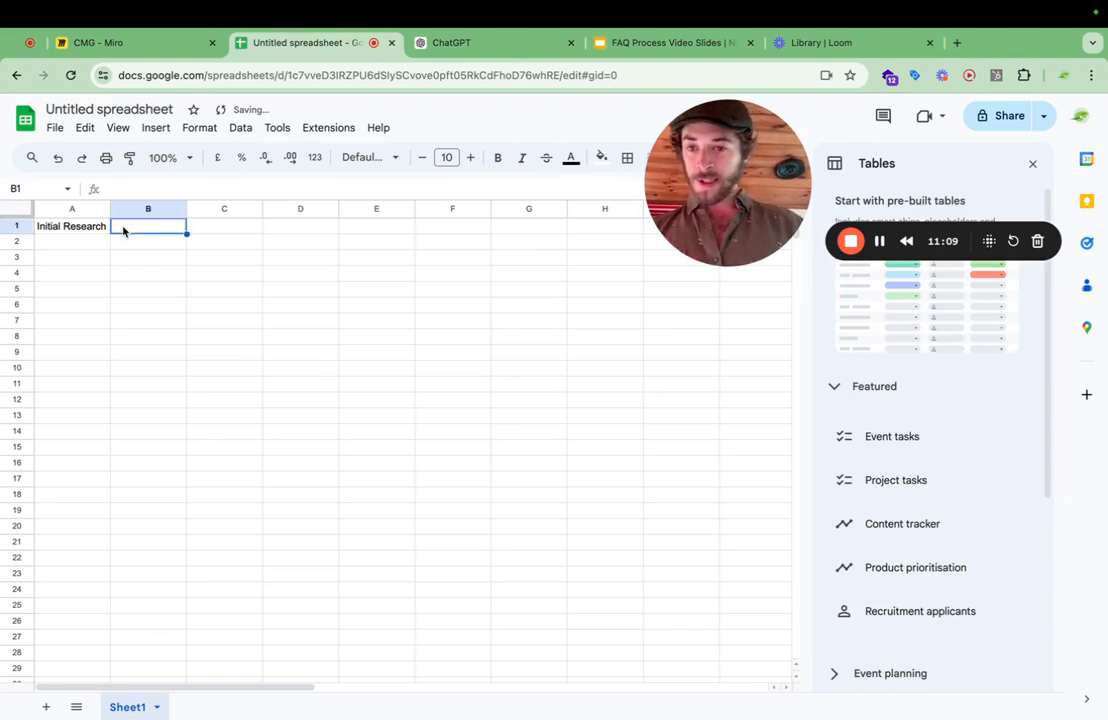
left_click(92, 230)
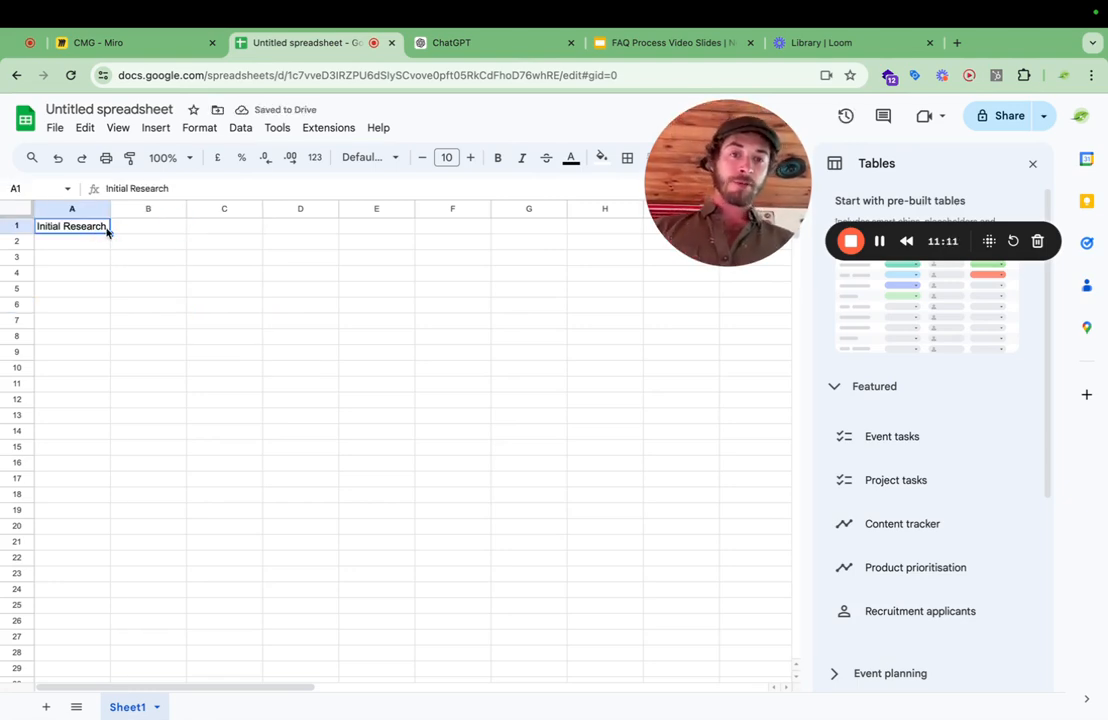
Switch back to ChatGPT and re-read the sent prompt and the answer's early sections, focusing on the whole Identifying Customer Needs section.
left_click(185, 44)
left_click(471, 45)
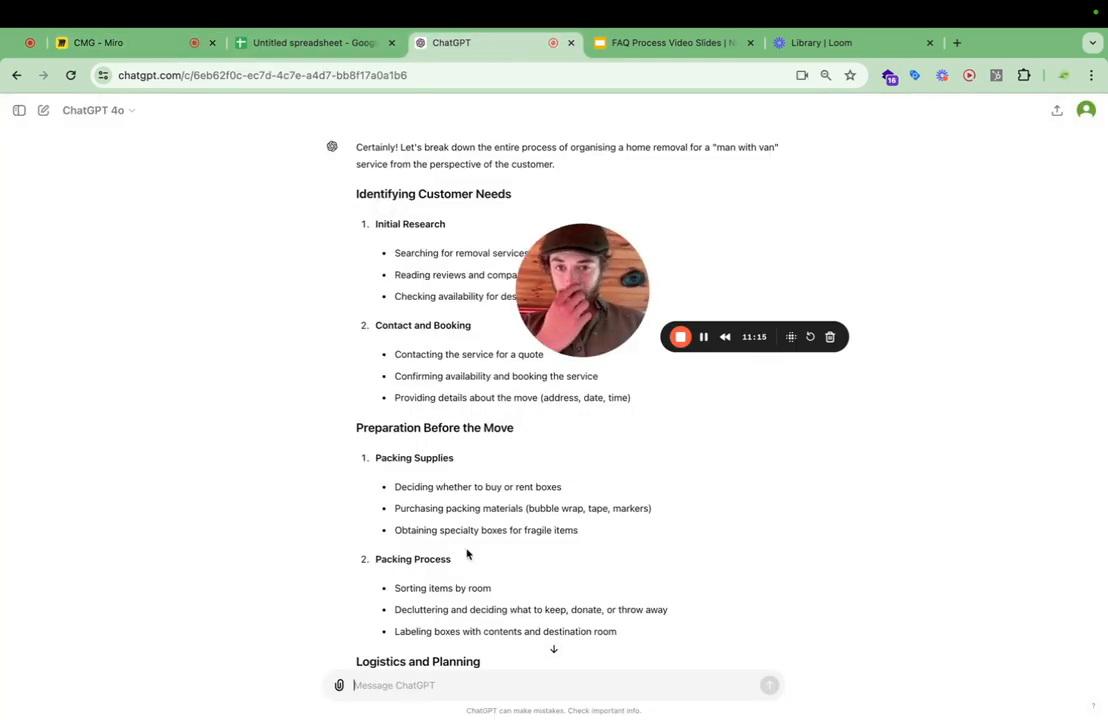
scroll(467, 554, "up", 3)
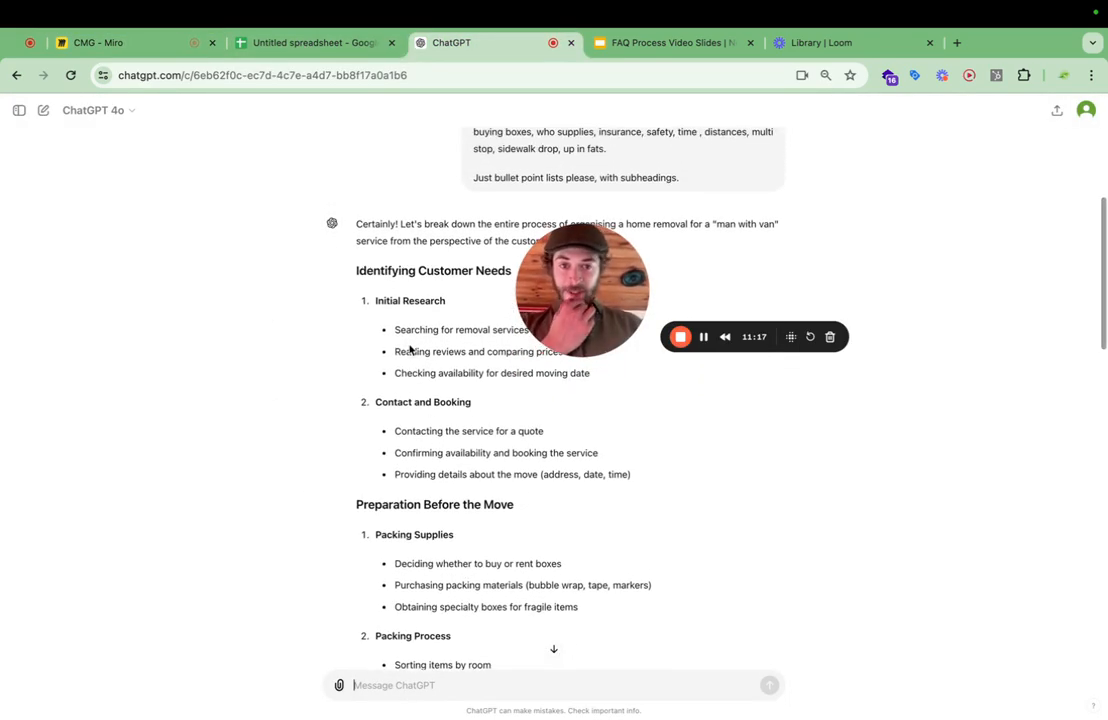
scroll(460, 314, "up", 2)
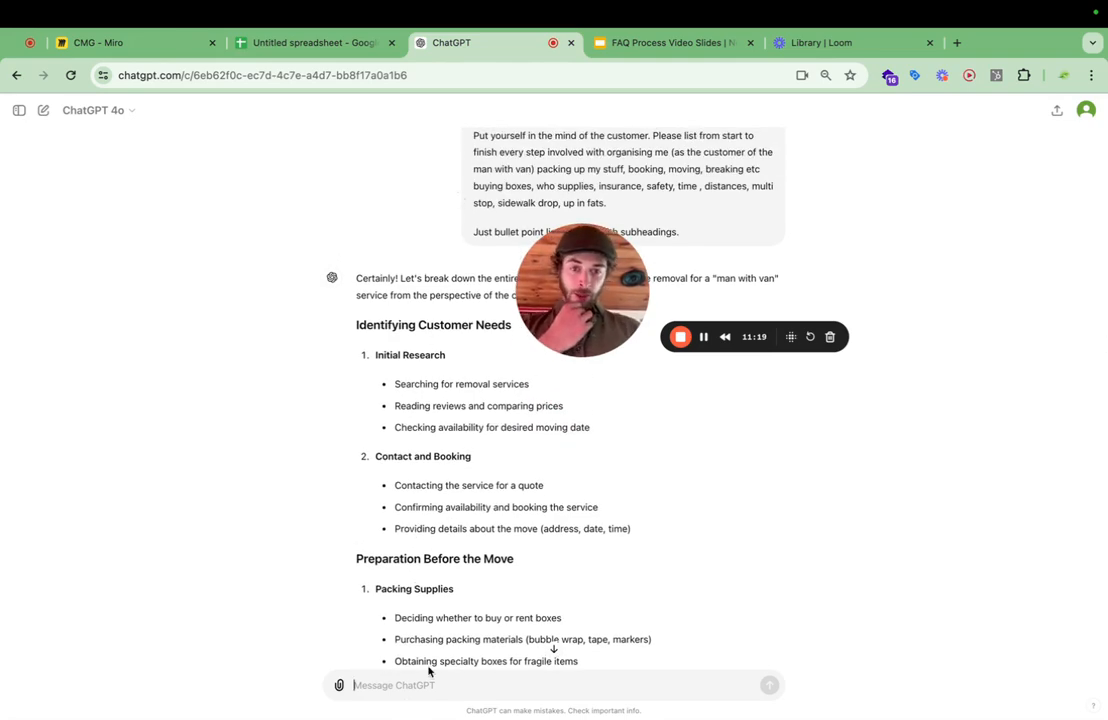
scroll(420, 470, "down", 7)
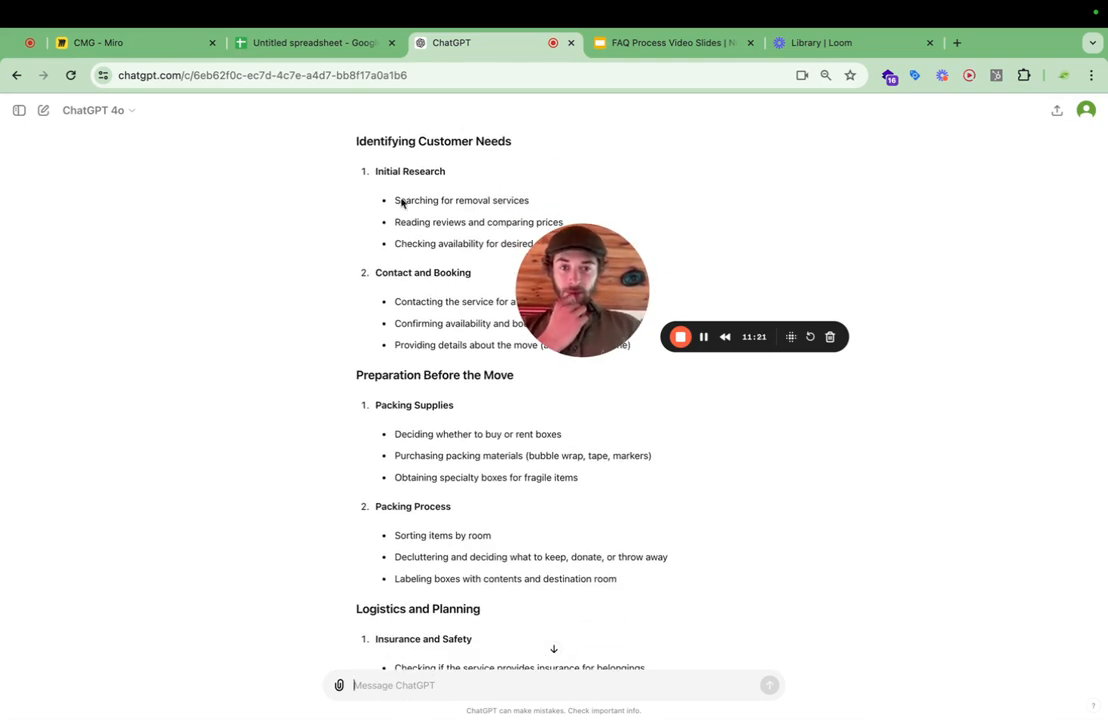
scroll(400, 153, "down", 9)
scroll(401, 156, "up", 20)
scroll(401, 156, "down", 5)
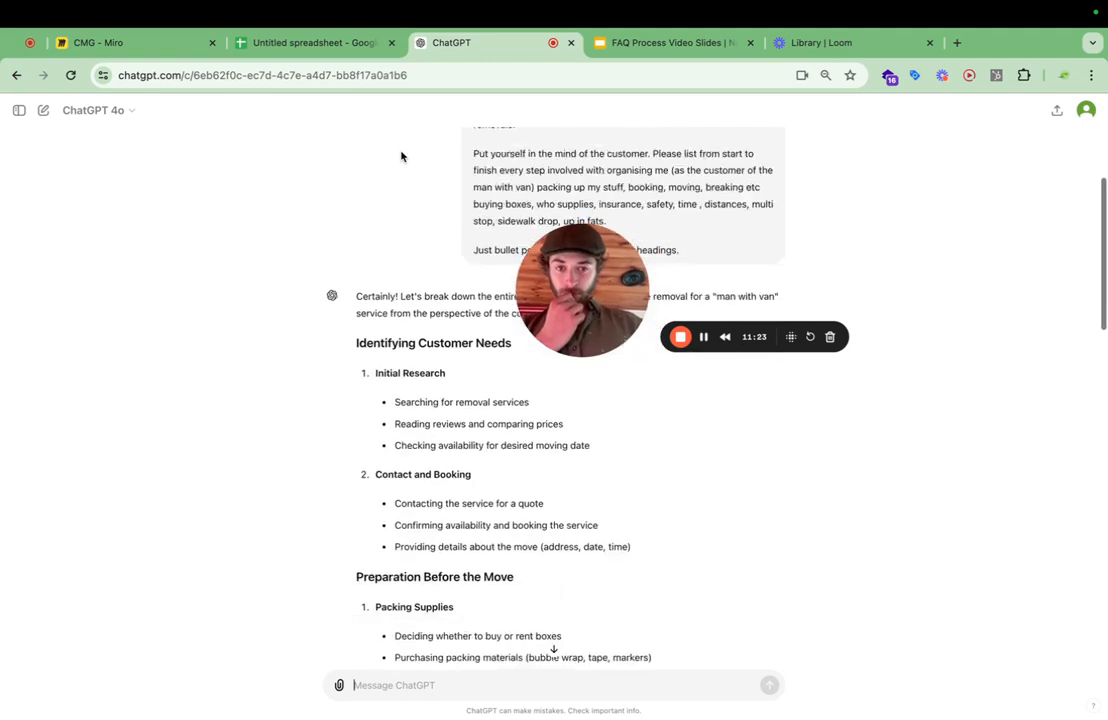
left_click_drag(648, 507, 351, 298)
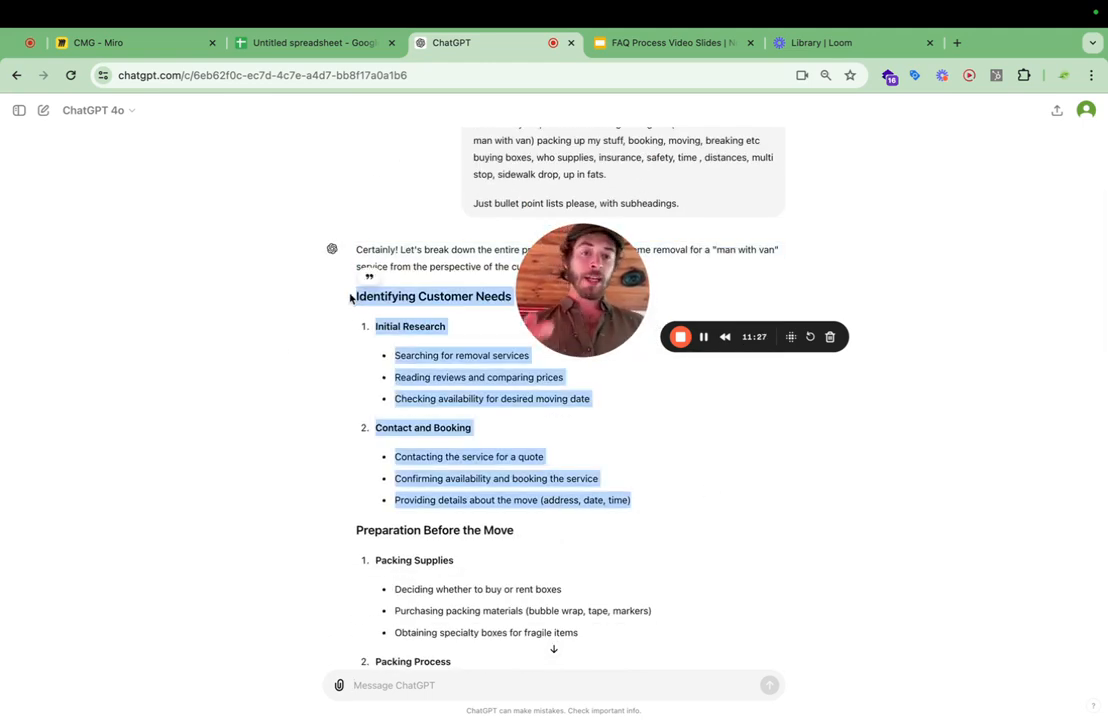
Start the follow-up prompt with "Great -" and re-read the answer's sections from Identifying Customer Needs to Logistics and Planning.
left_click(392, 690)
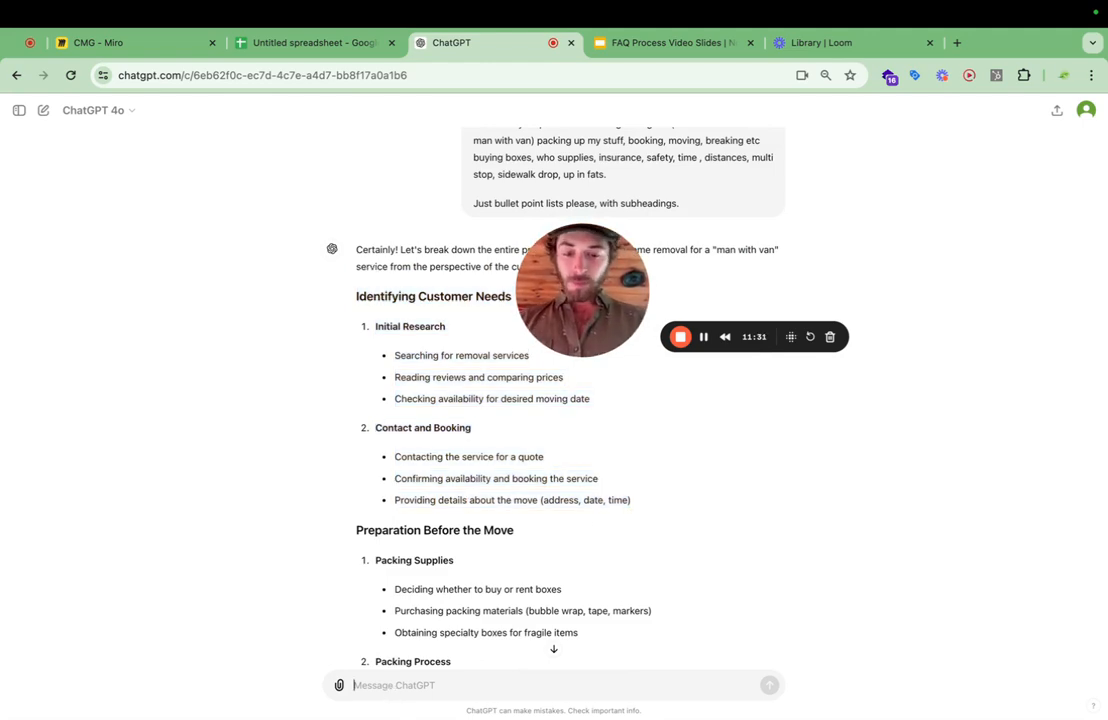
type("Great -")
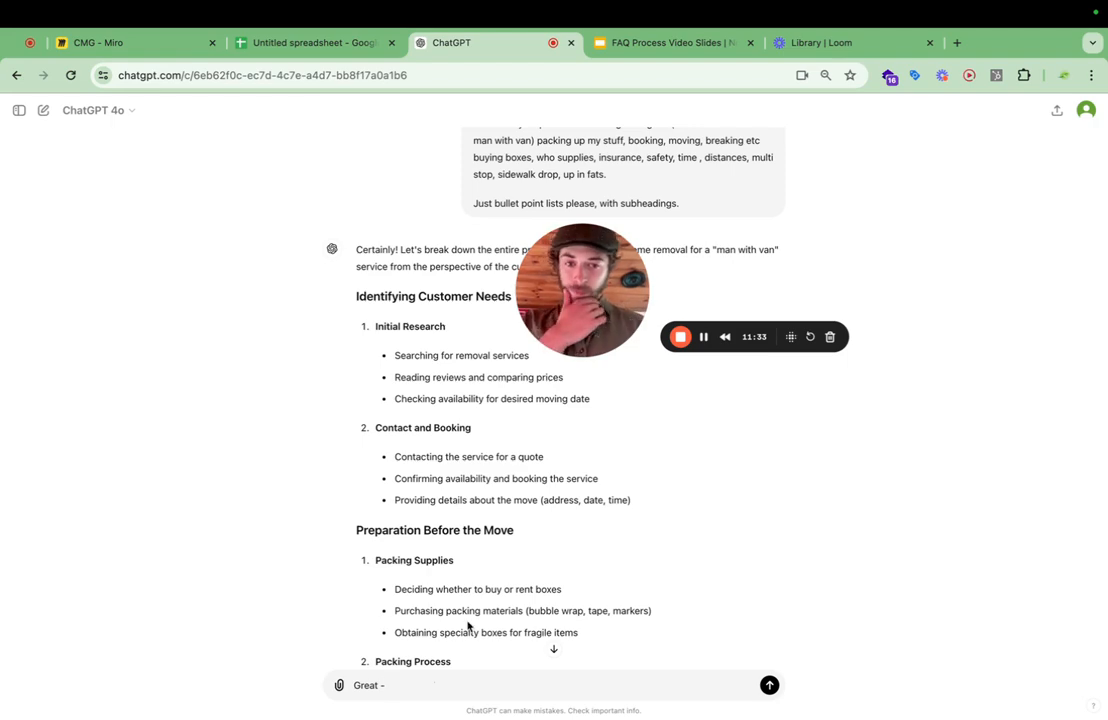
scroll(467, 626, "down", 2)
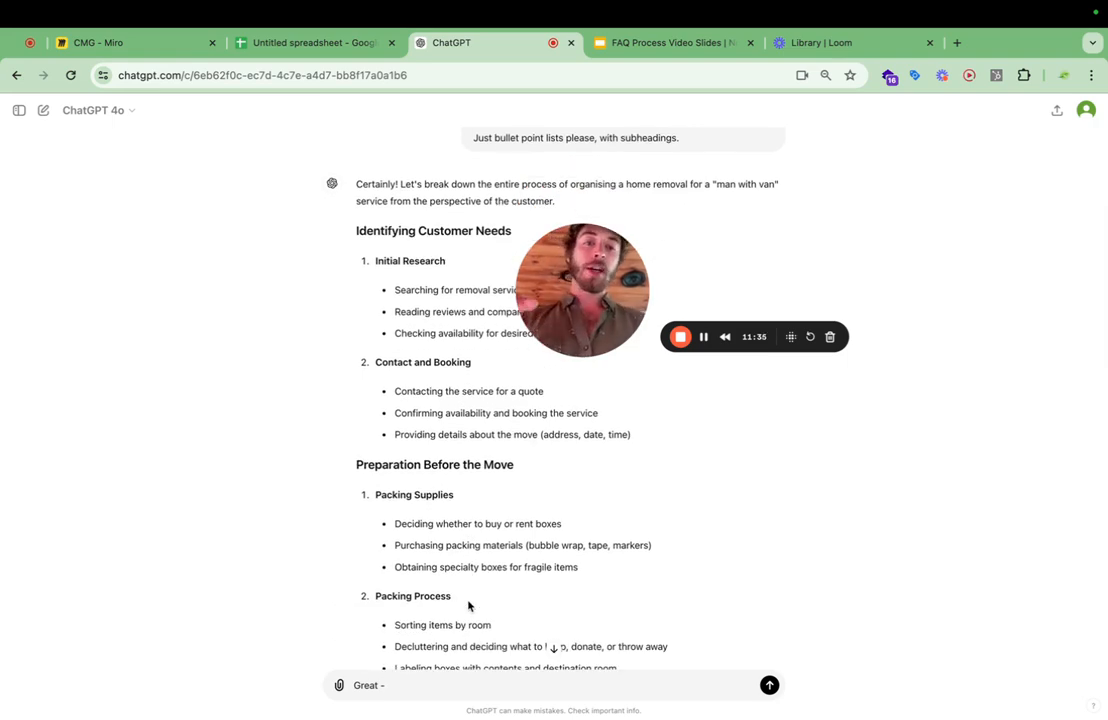
scroll(460, 519, "down", 6)
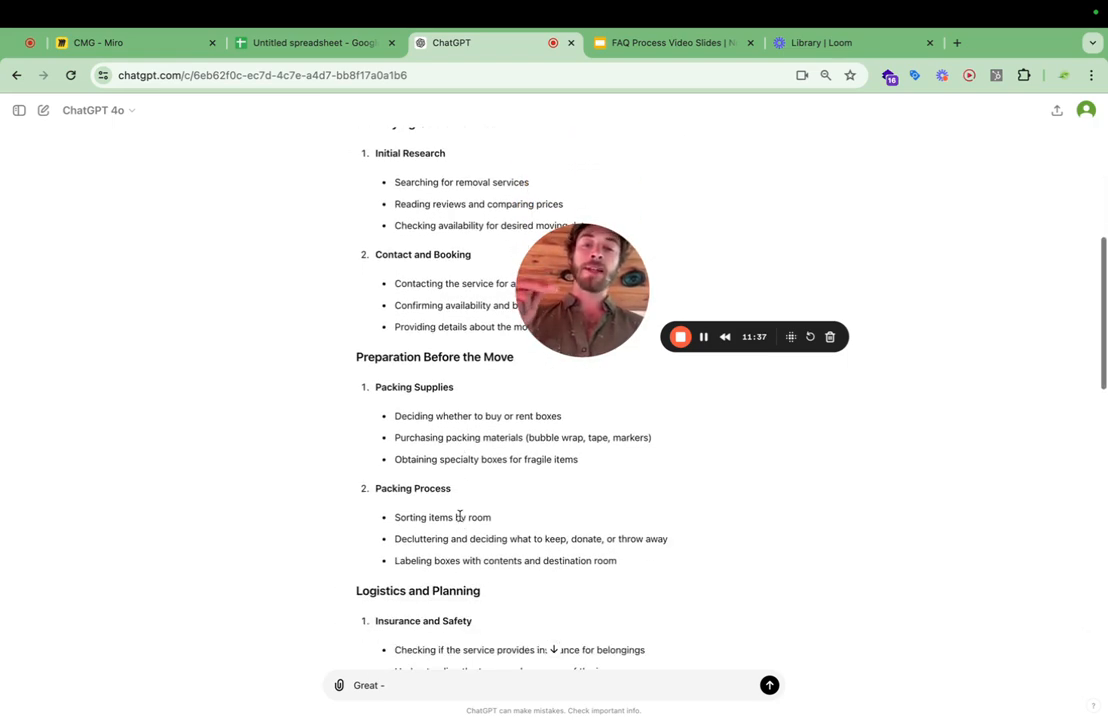
scroll(460, 516, "down", 1)
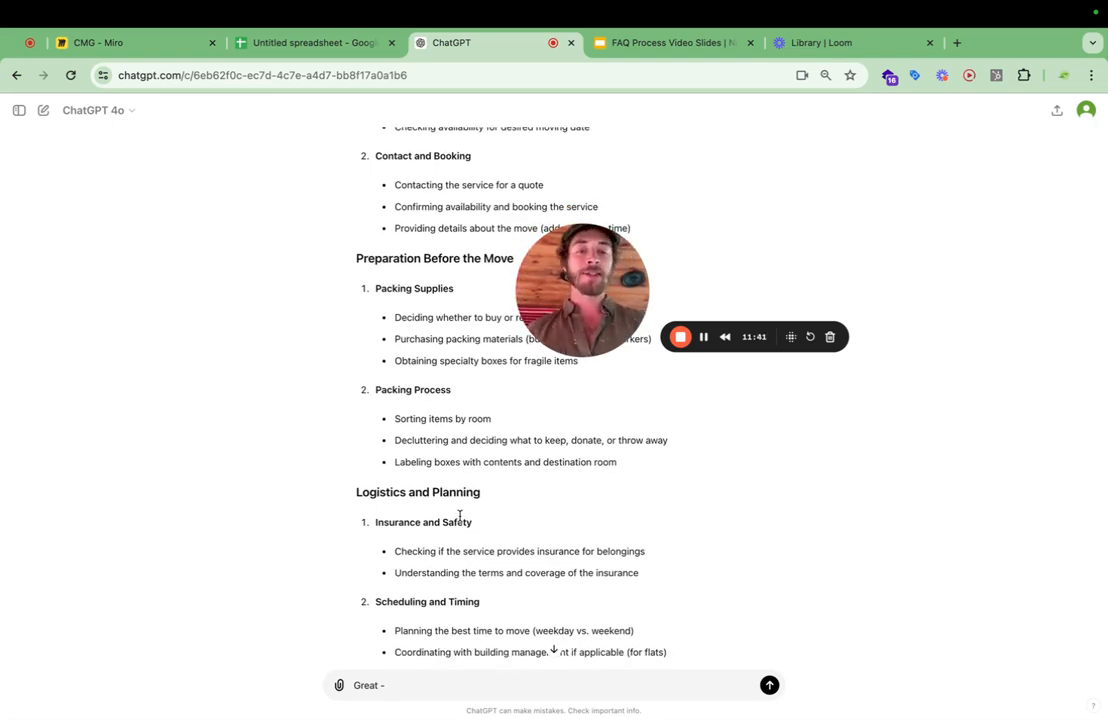
scroll(455, 480, "down", 10)
scroll(456, 474, "up", 18)
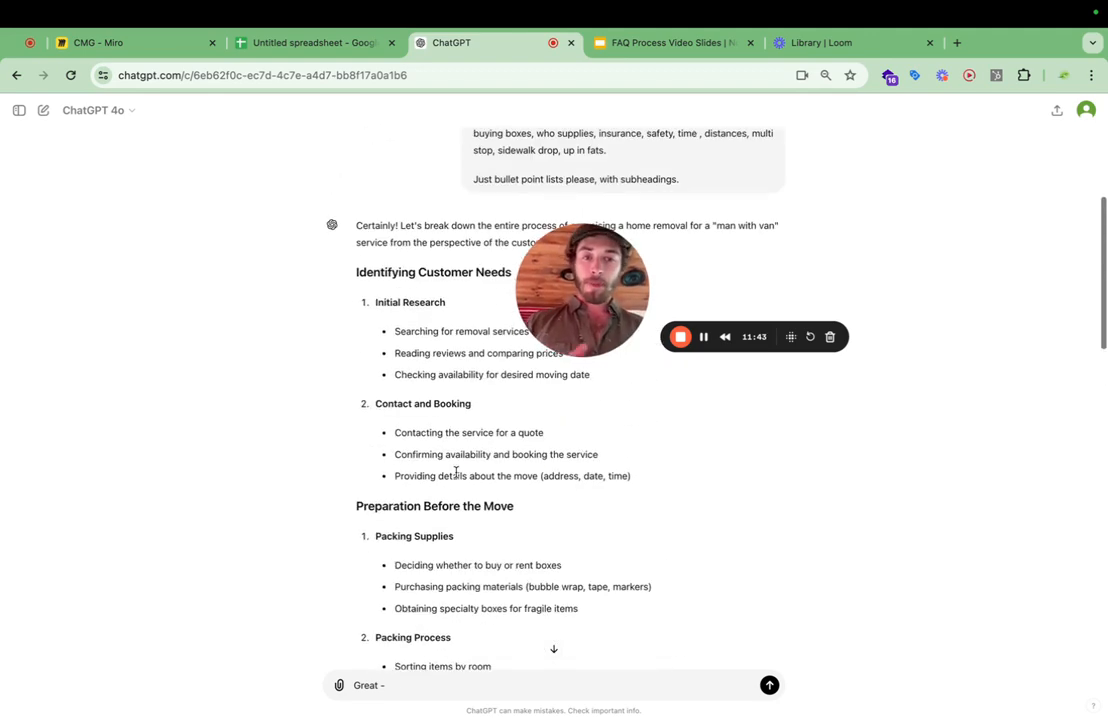
scroll(455, 472, "down", 2)
scroll(455, 472, "up", 3)
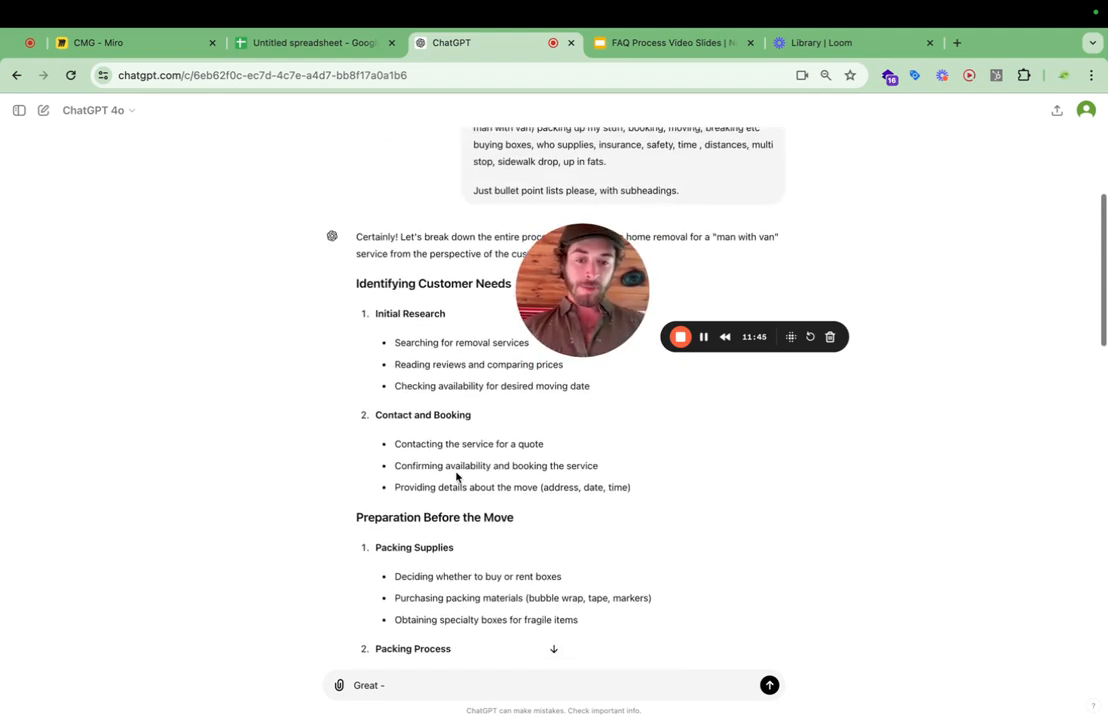
left_click_drag(650, 487, 374, 316)
scroll(487, 455, "down", 8)
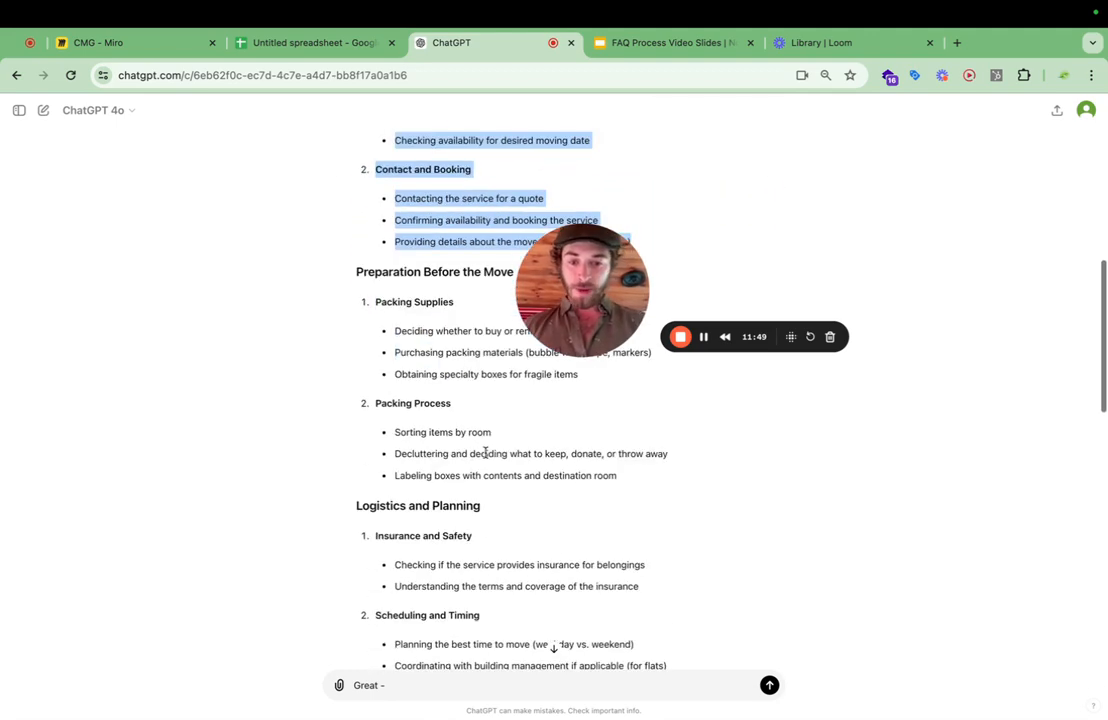
Continue the follow-up prompt with "Please for each section give me a list of very detailed FAQs".
left_click(410, 684)
type("Please ")
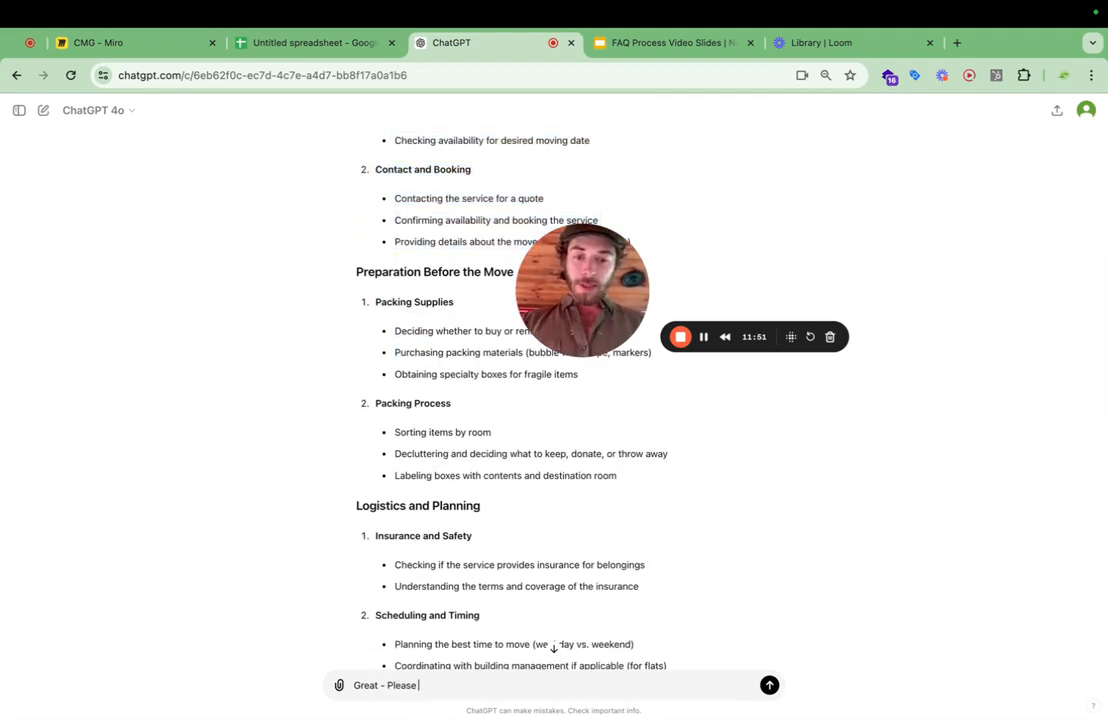
type("for each sectio")
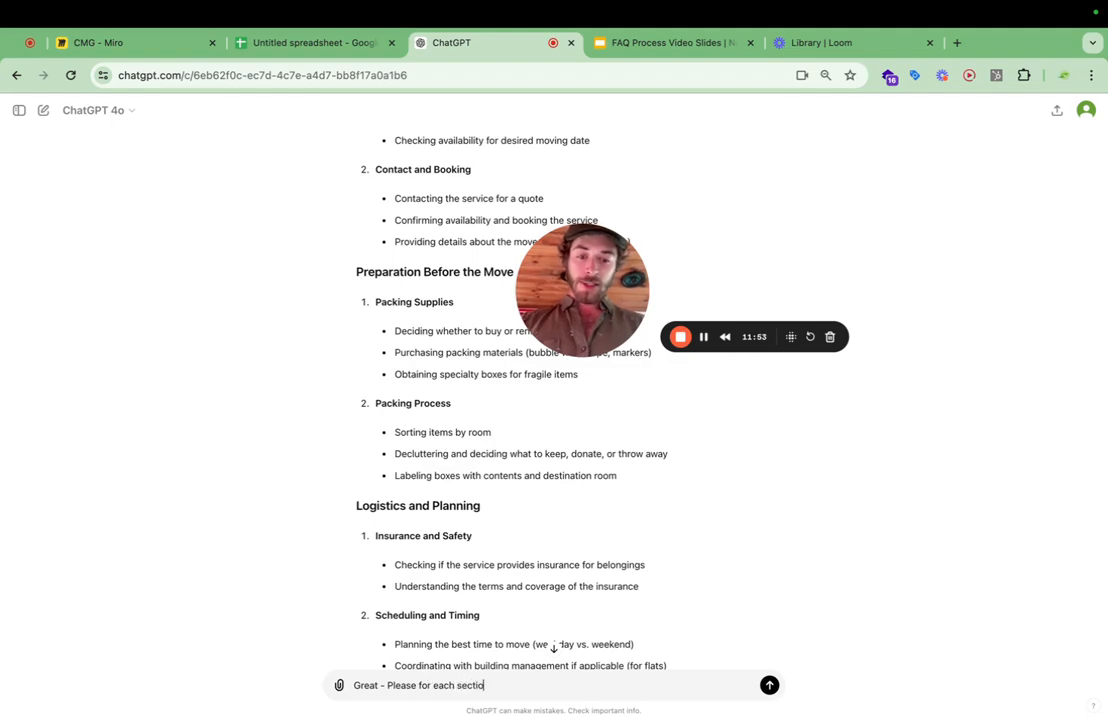
type("n give me ")
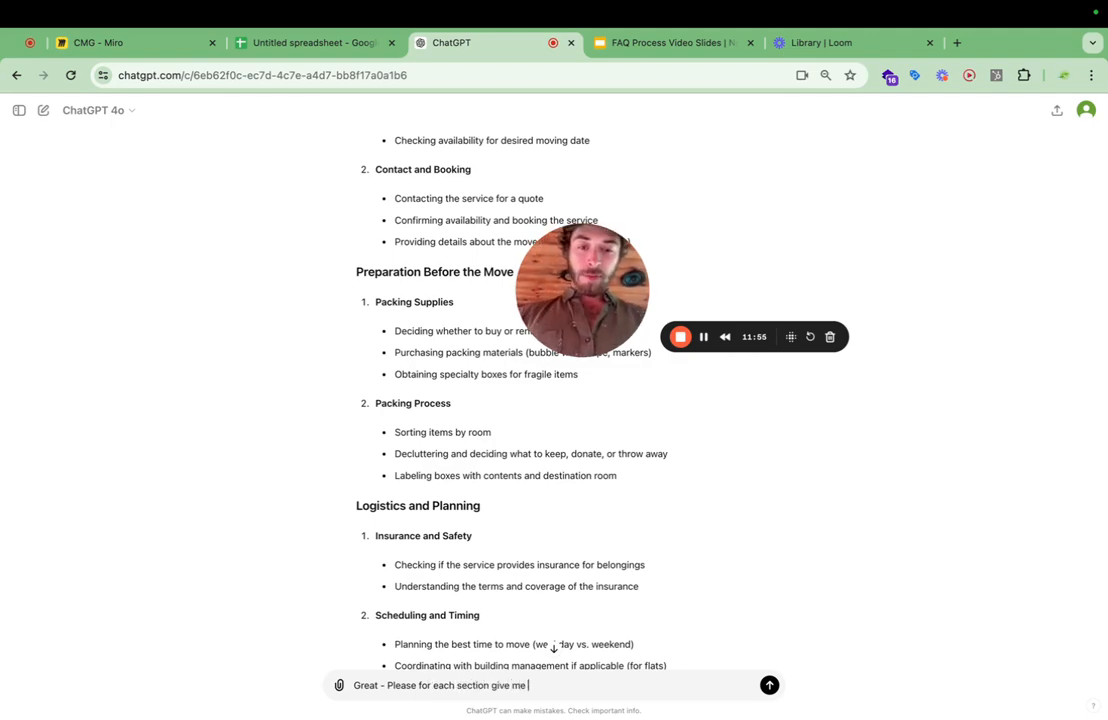
type("a list ")
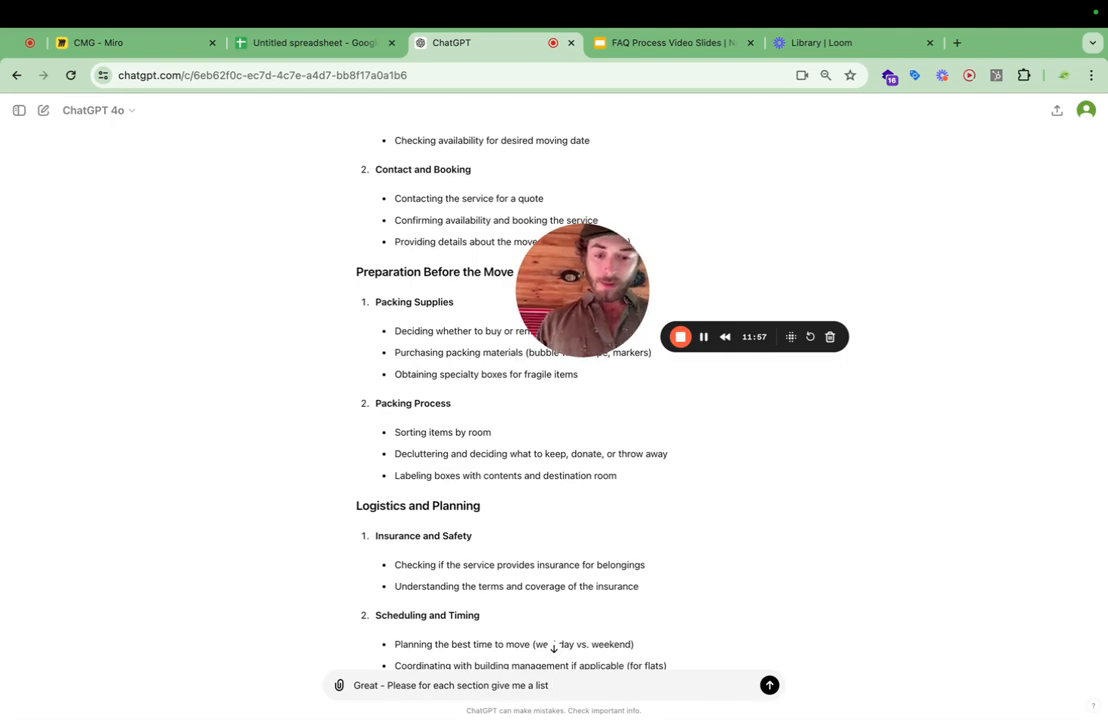
type("of very detailse")
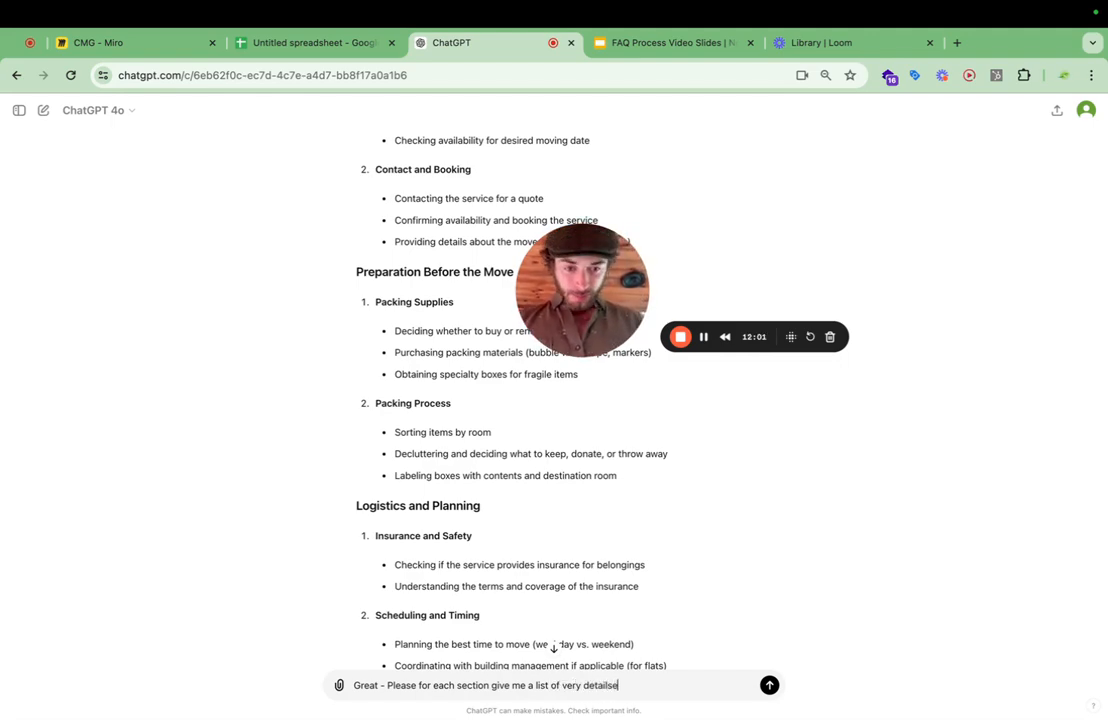
key("BackSpace")
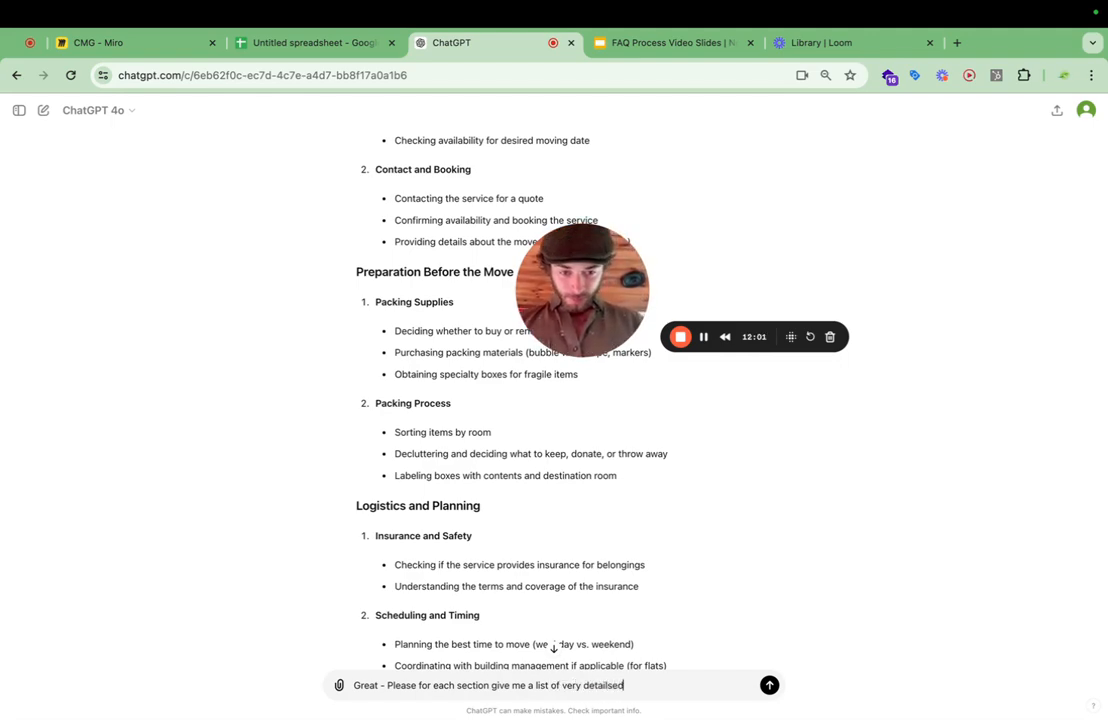
type("d")
type(" FAQ's")
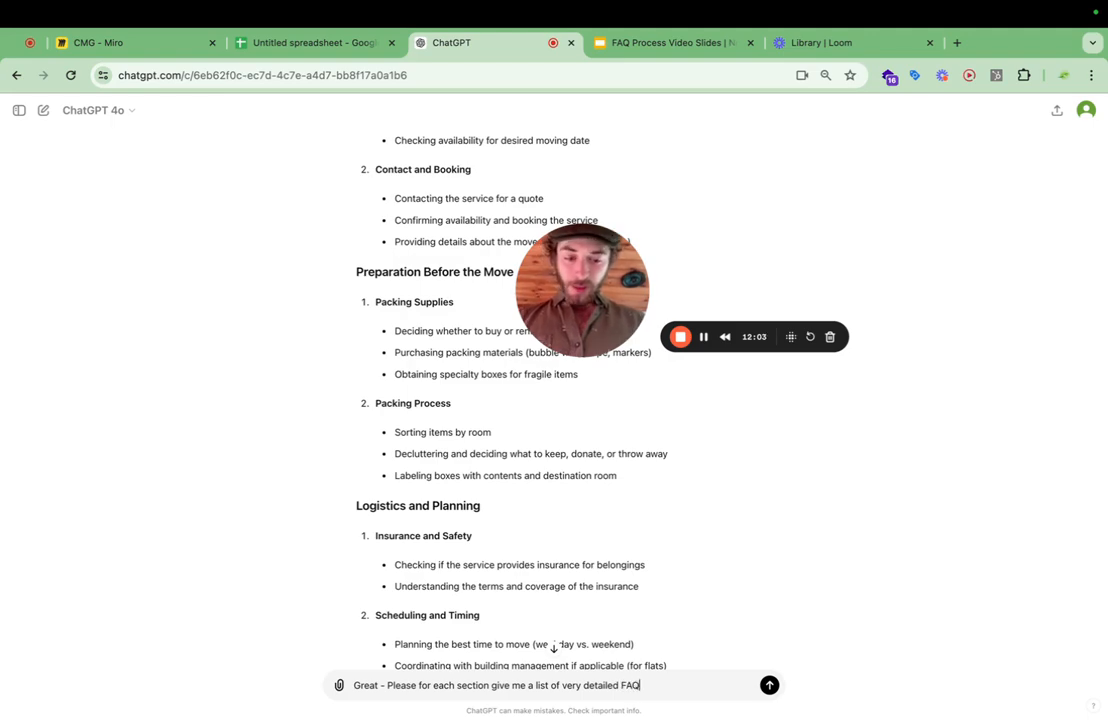
key("BackSpace")
key("BackSpace")
type("s")
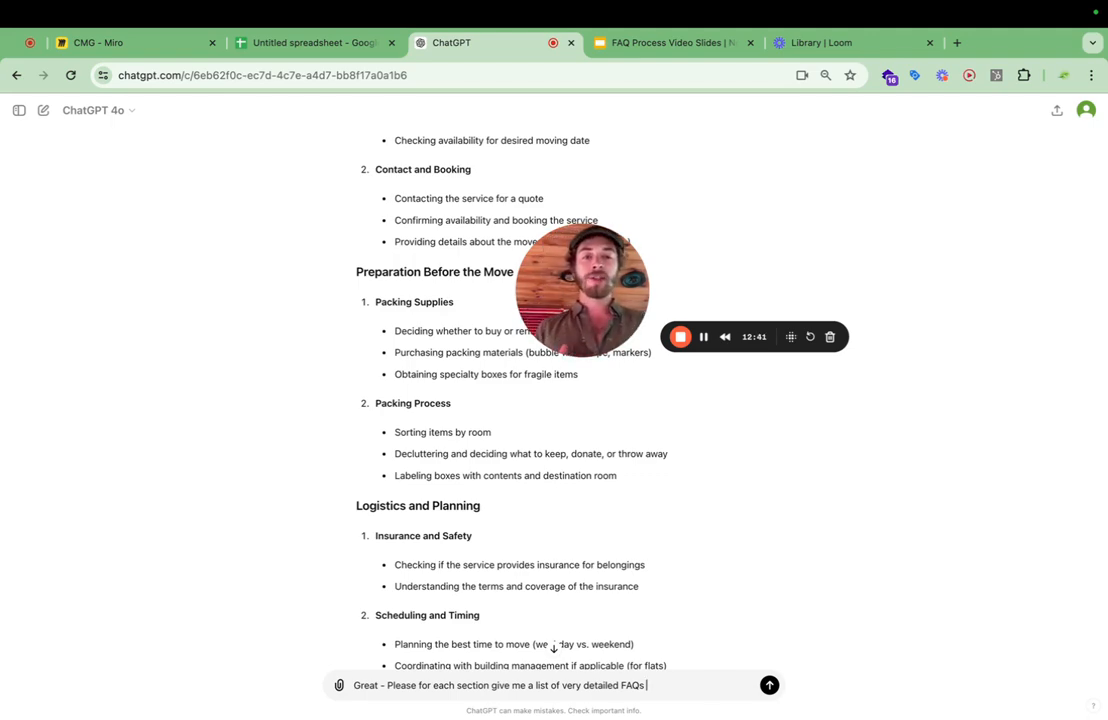
Add to the prompt "Not basic FAQ's but the kind that a customer would ask in customer support chat or on the telephone.".
scroll(620, 559, "down", 2)
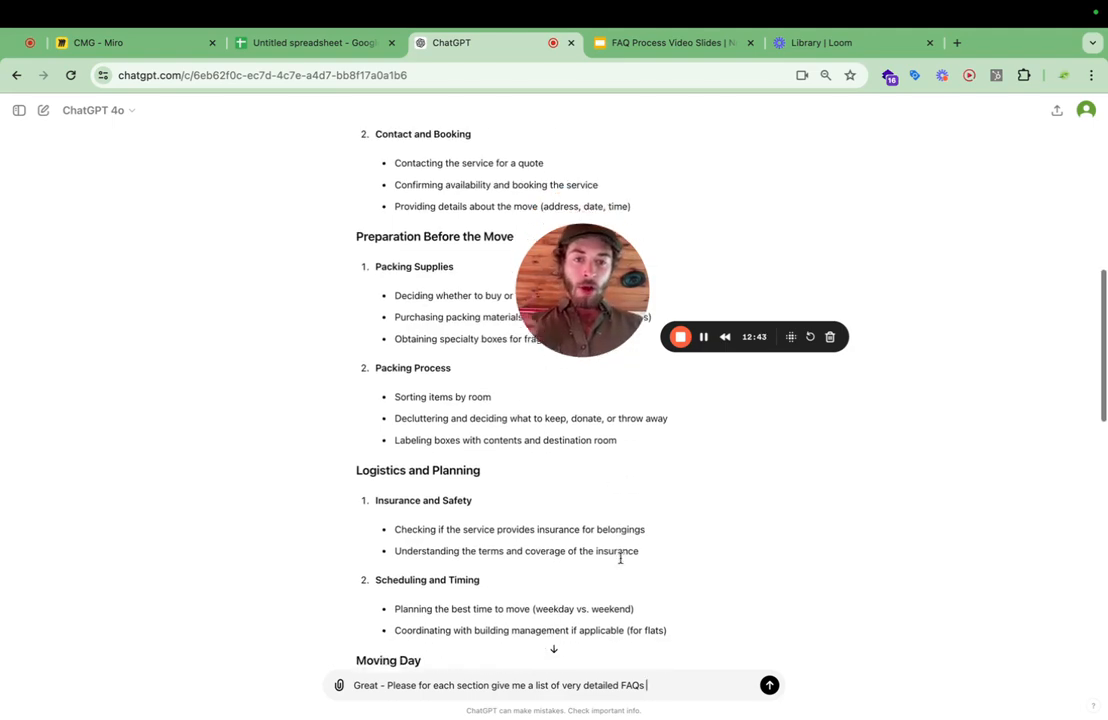
scroll(620, 559, "down", 3)
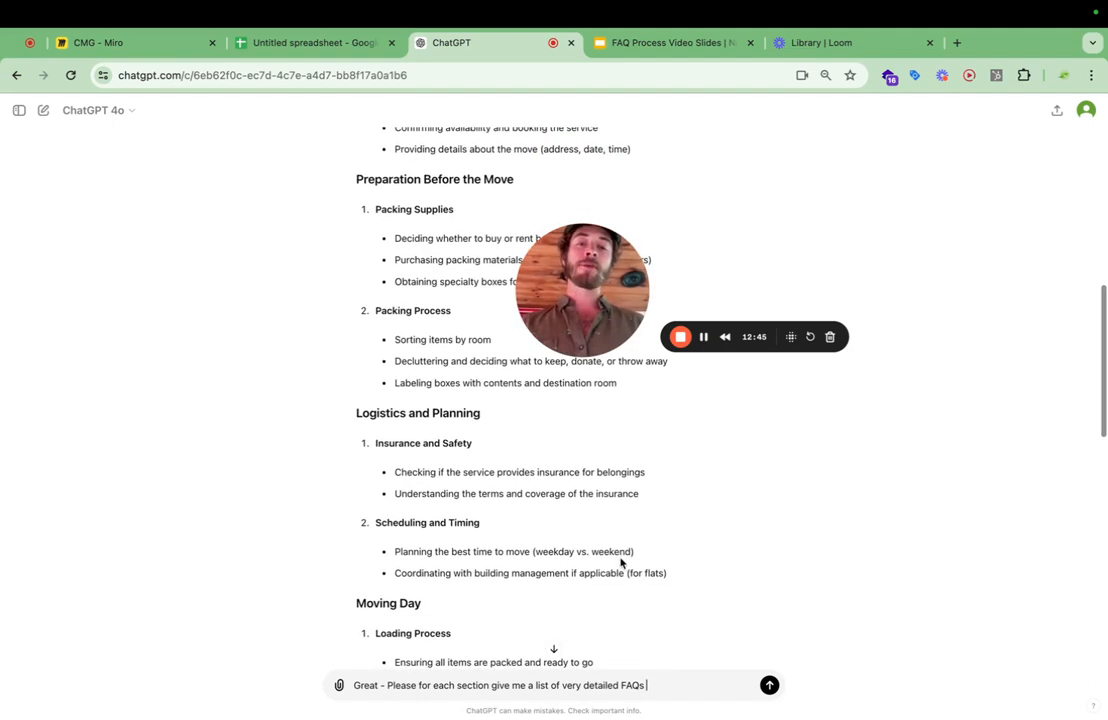
scroll(620, 563, "down", 3)
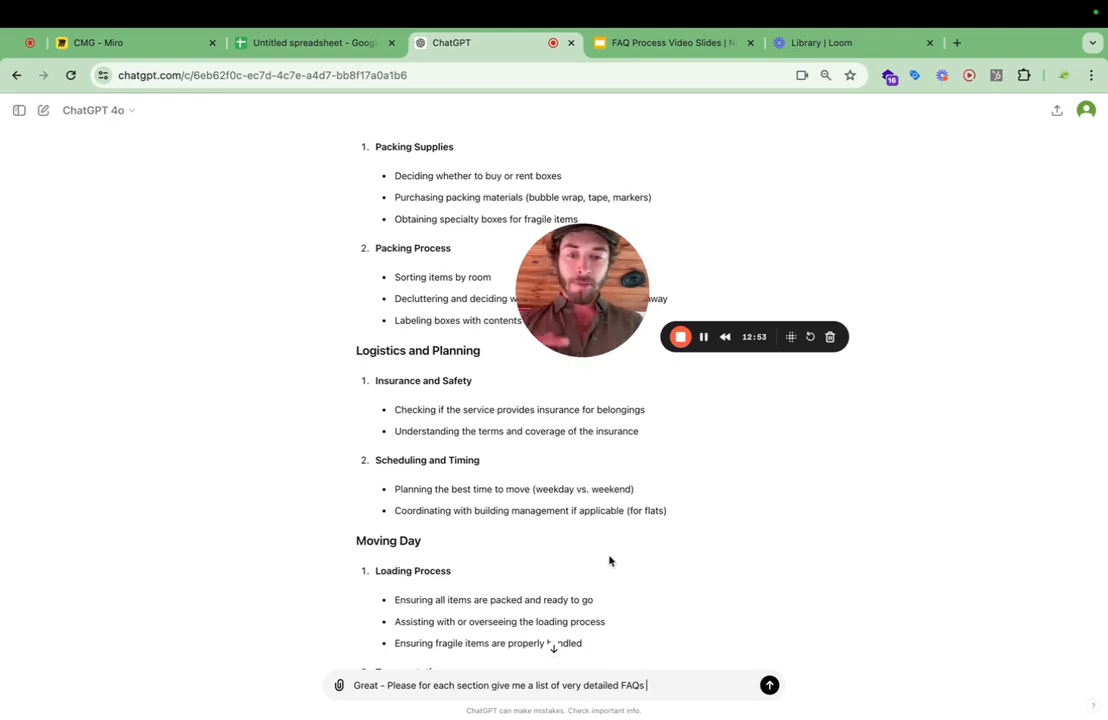
scroll(602, 582, "down", 1)
scroll(602, 577, "up", 1)
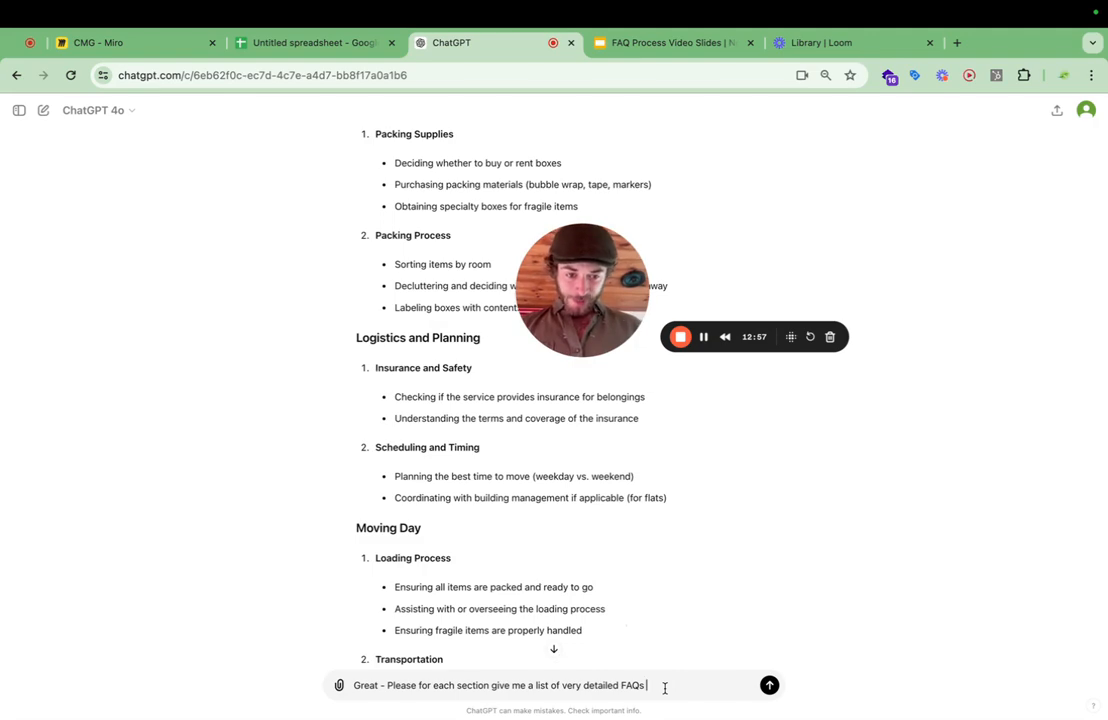
type(". Not bas")
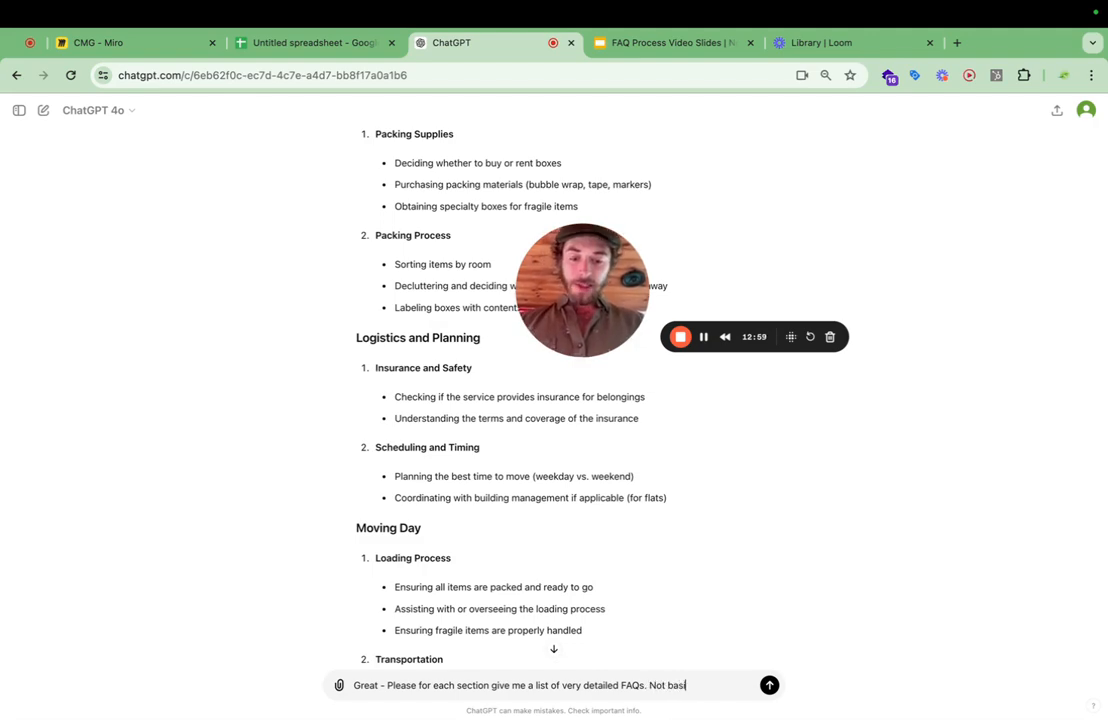
type("ic F")
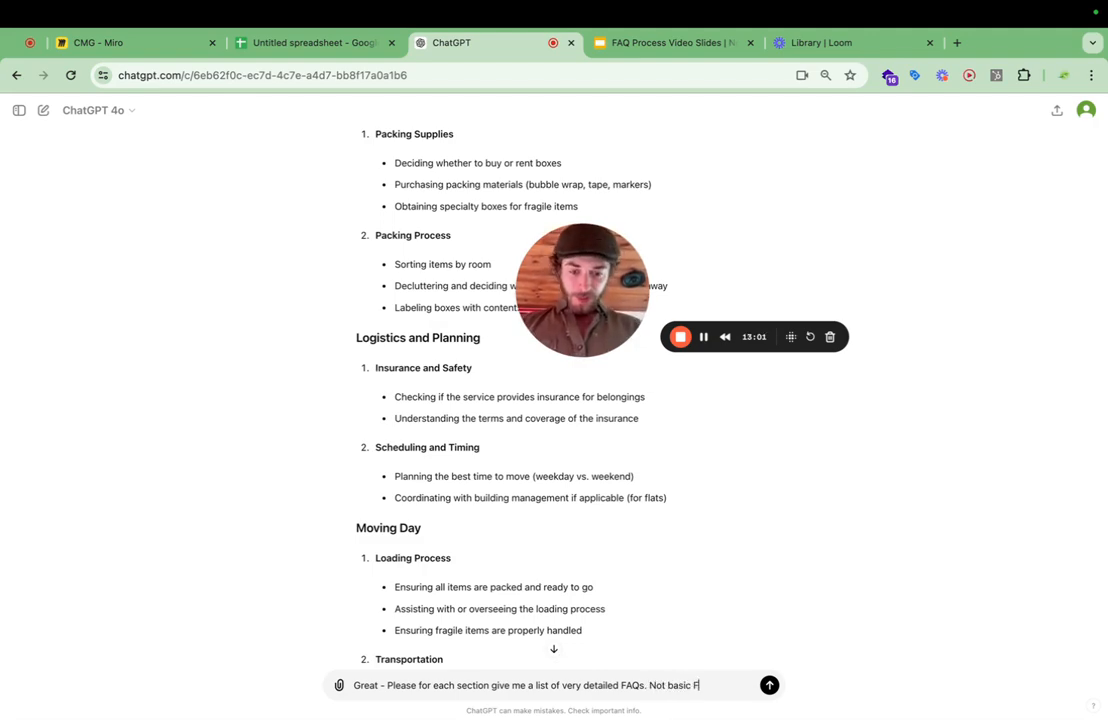
type("AQ's but the")
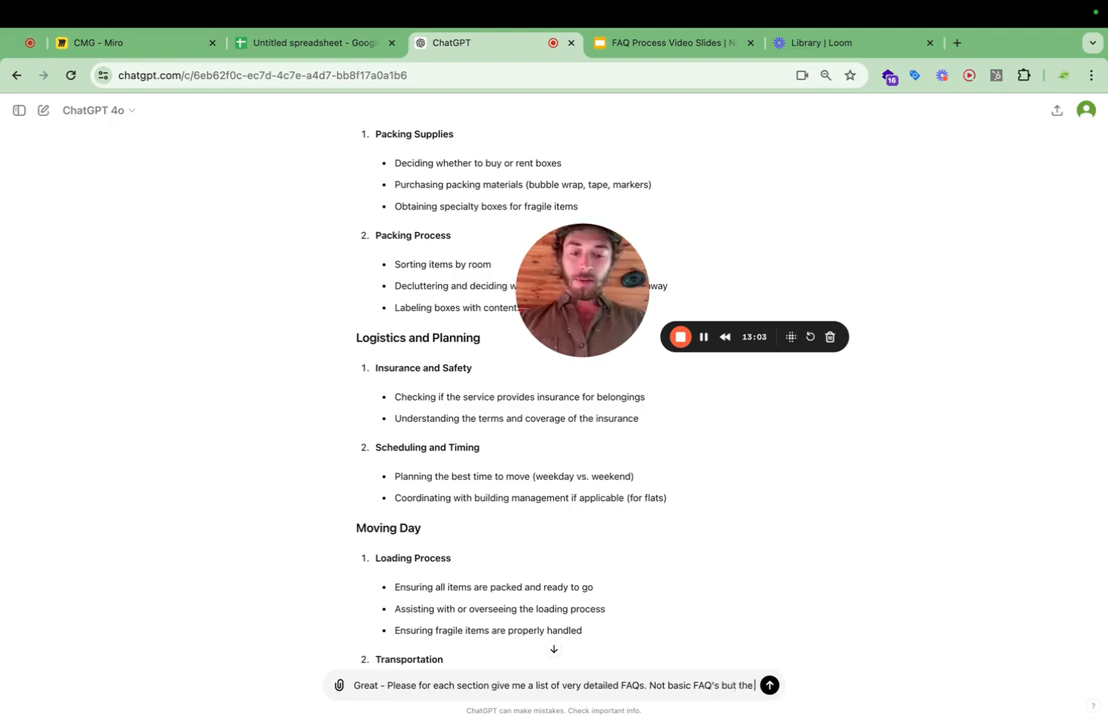
type(" kind that a cust")
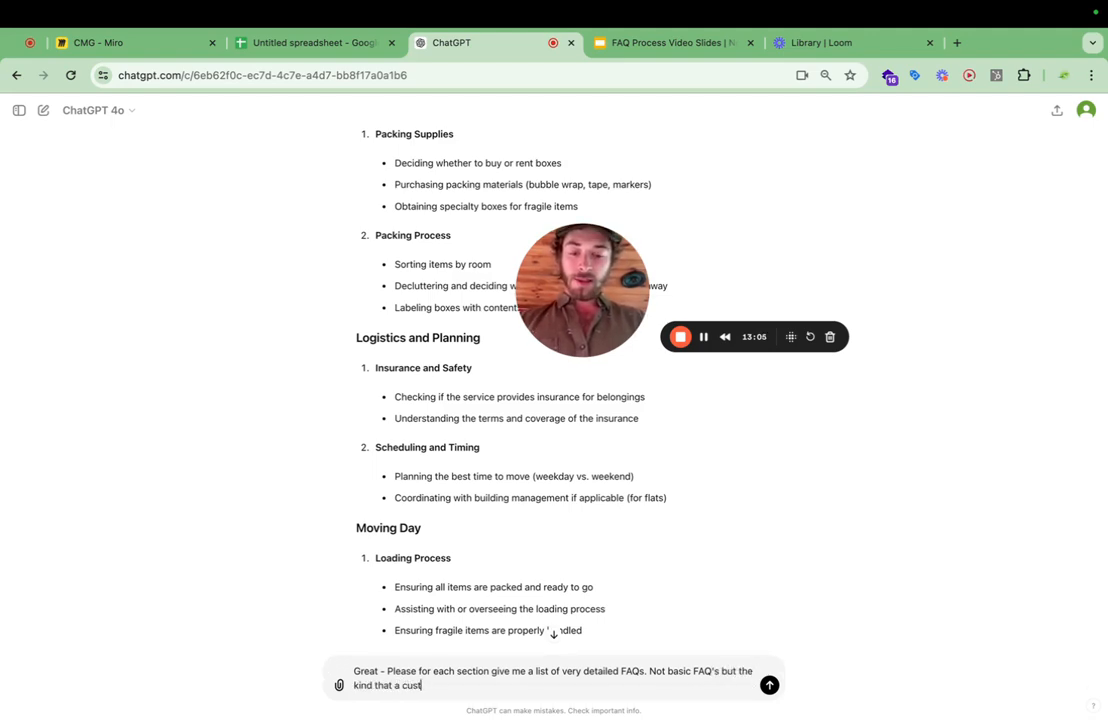
type("omer would ask i")
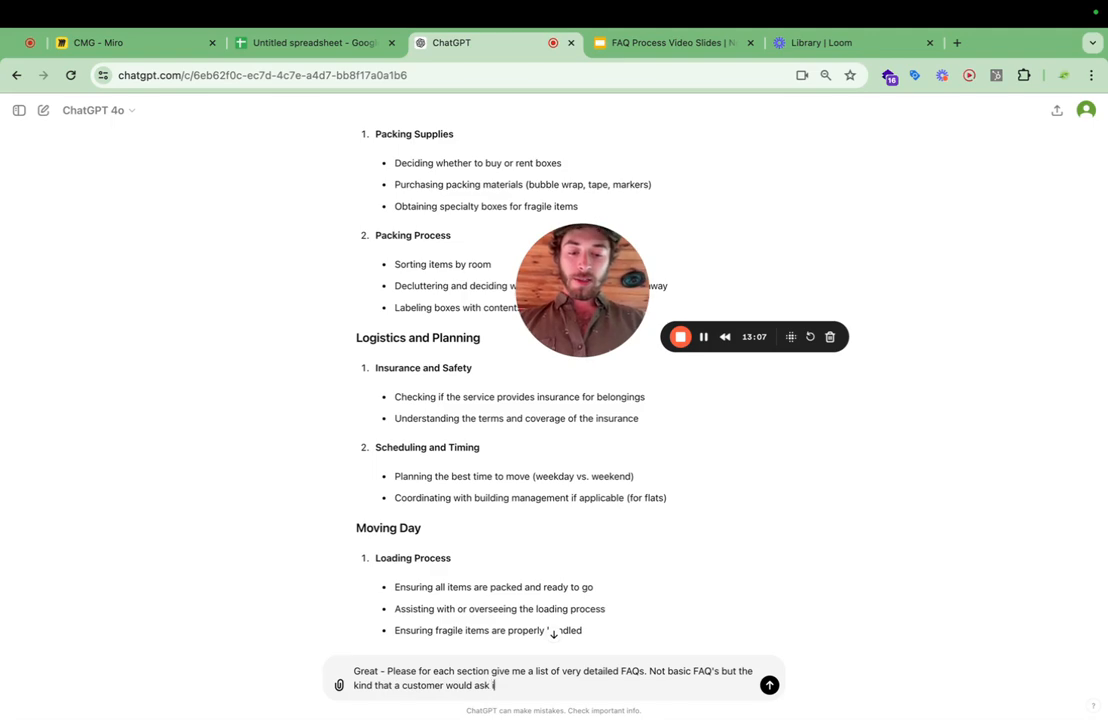
type("n customer support call")
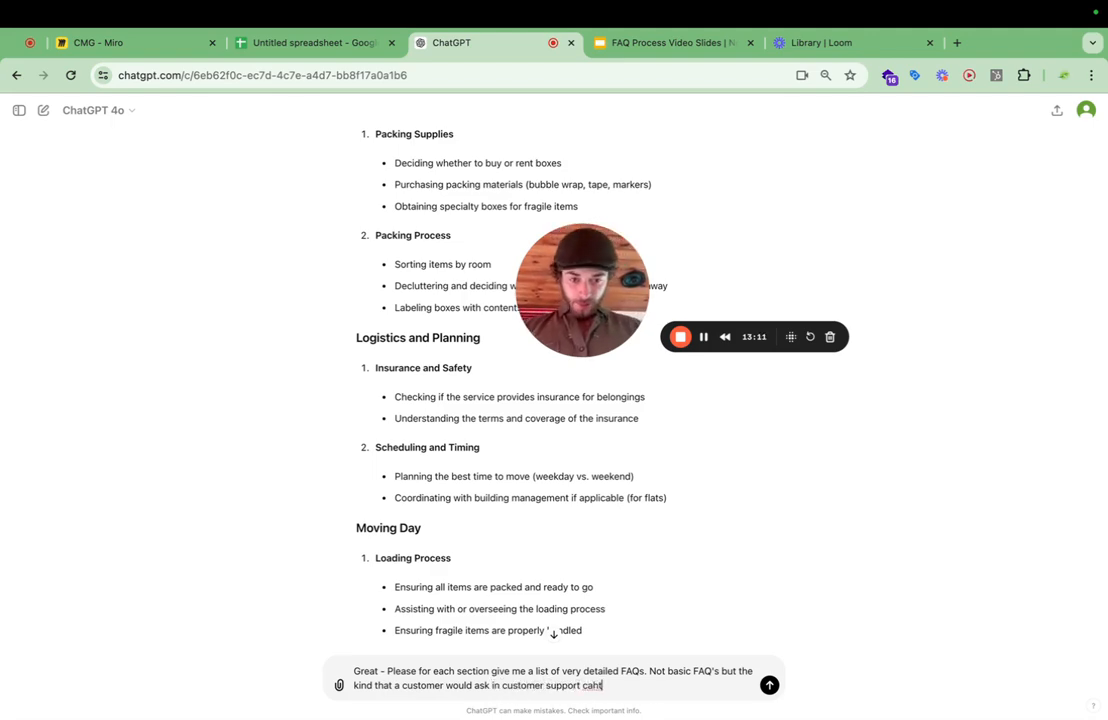
key("BackSpace")
key("BackSpace")
type("hat or")
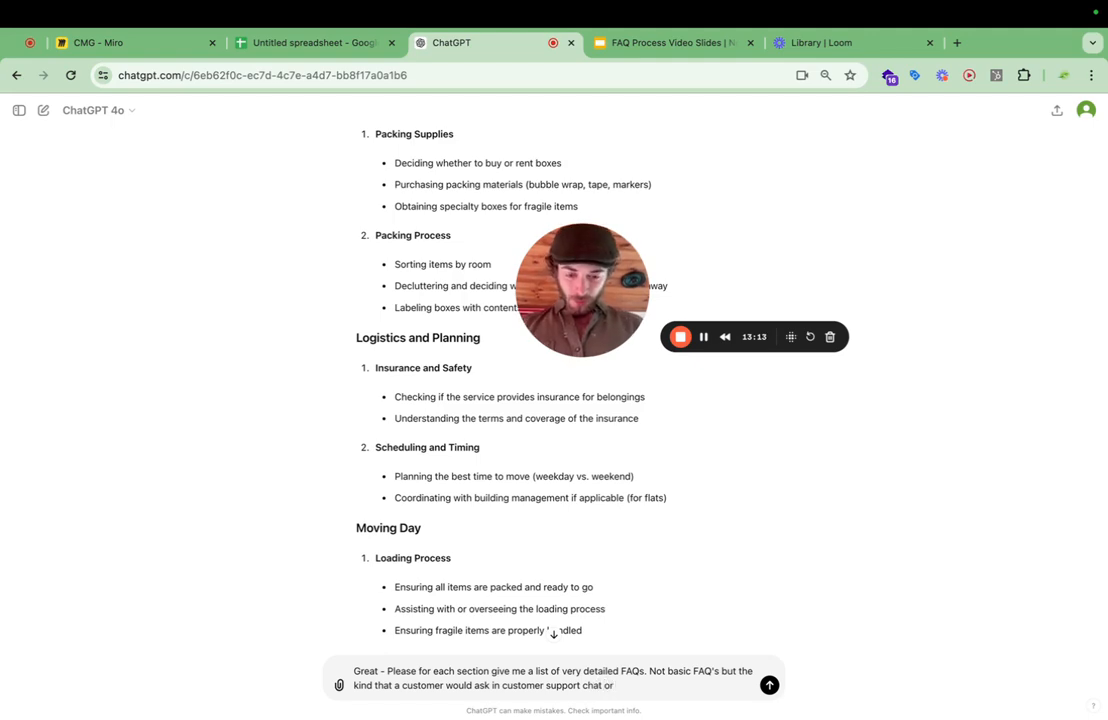
type(" on the tel")
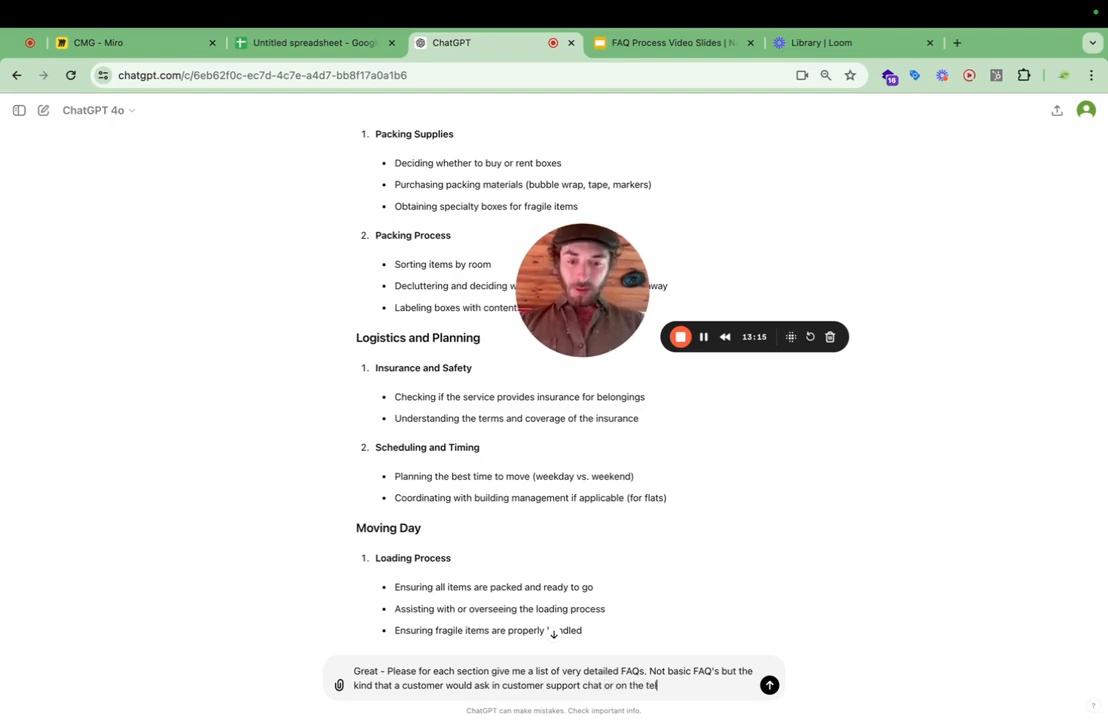
type("ephone.")
key("shift+Return")
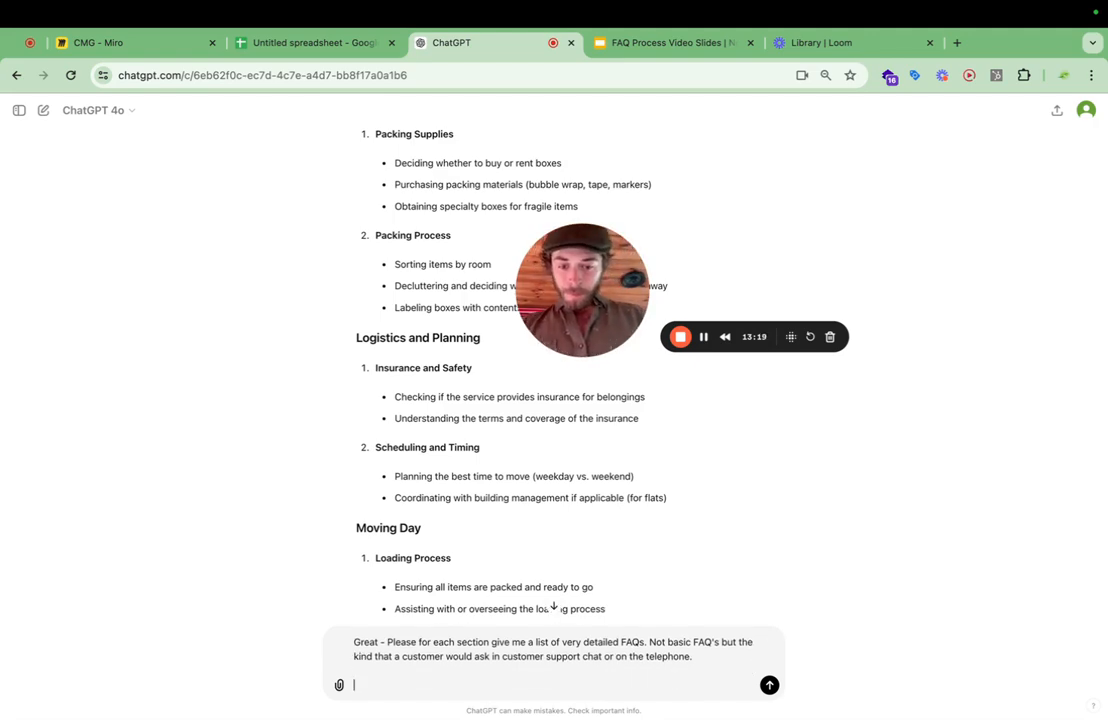
Add a new paragraph to the prompt reading "Don't answer them please. But give them to me in a table".
type("Don't ans")
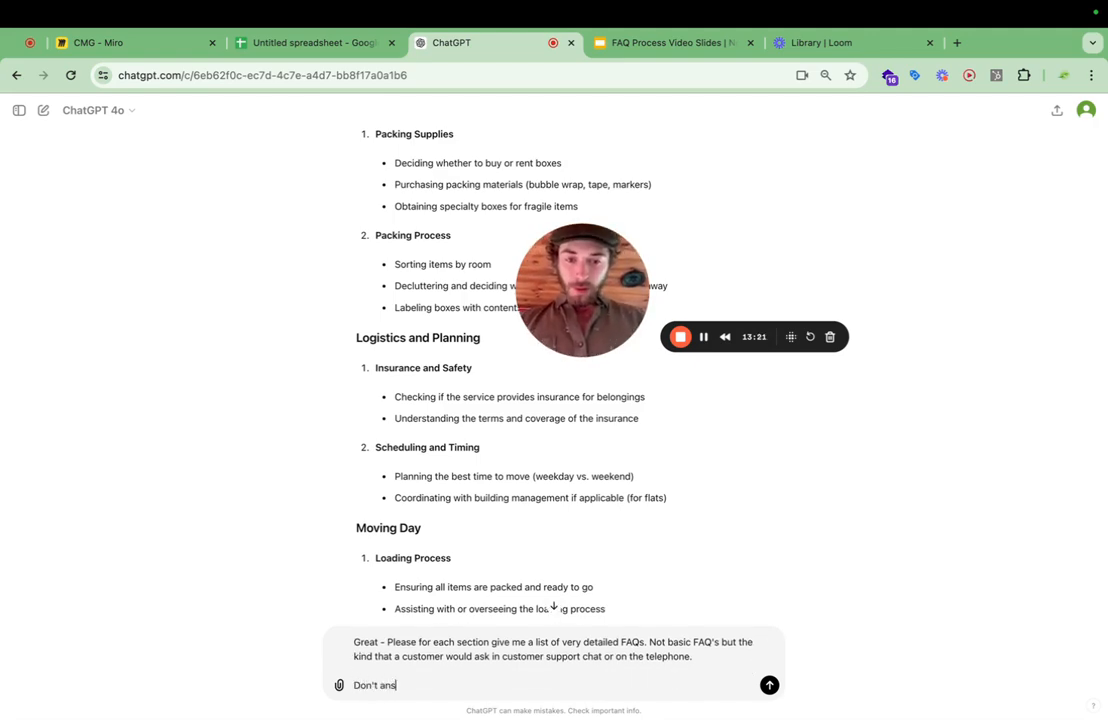
type("wer them")
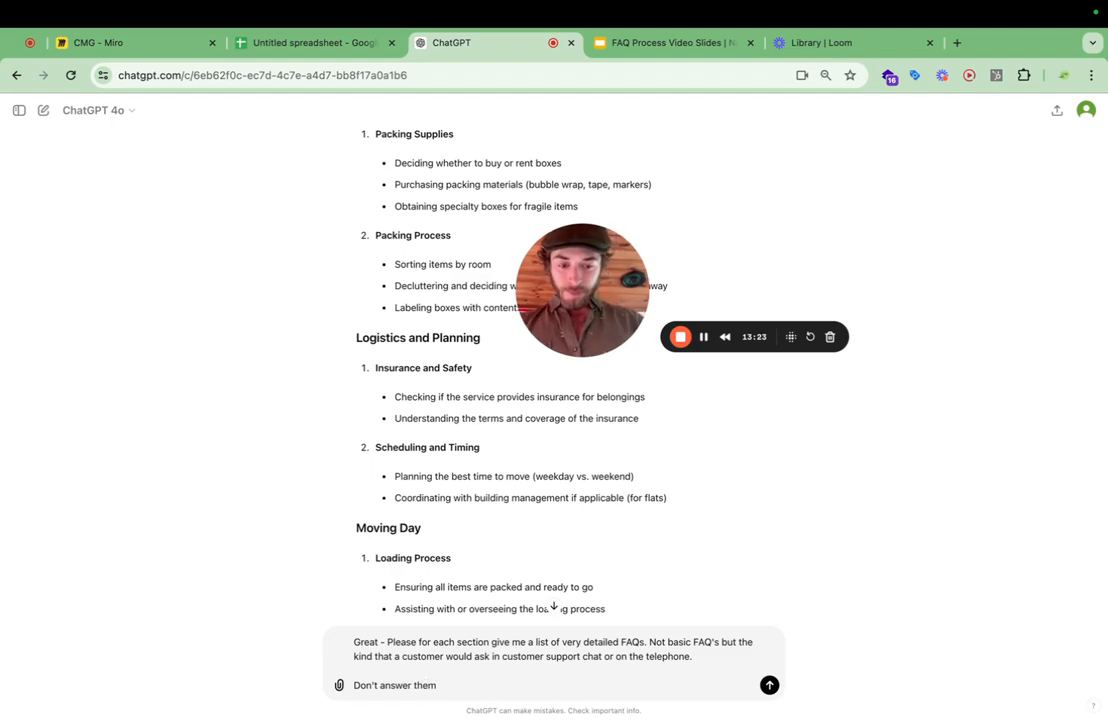
type(" please. Bu")
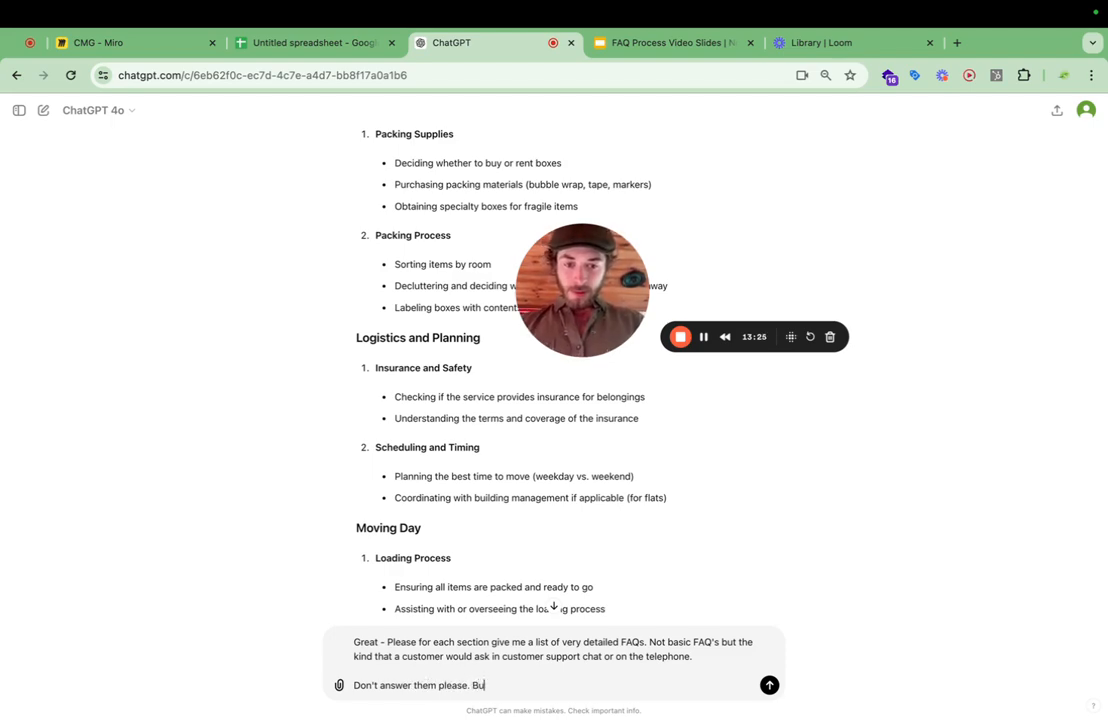
type("t ")
type("give them")
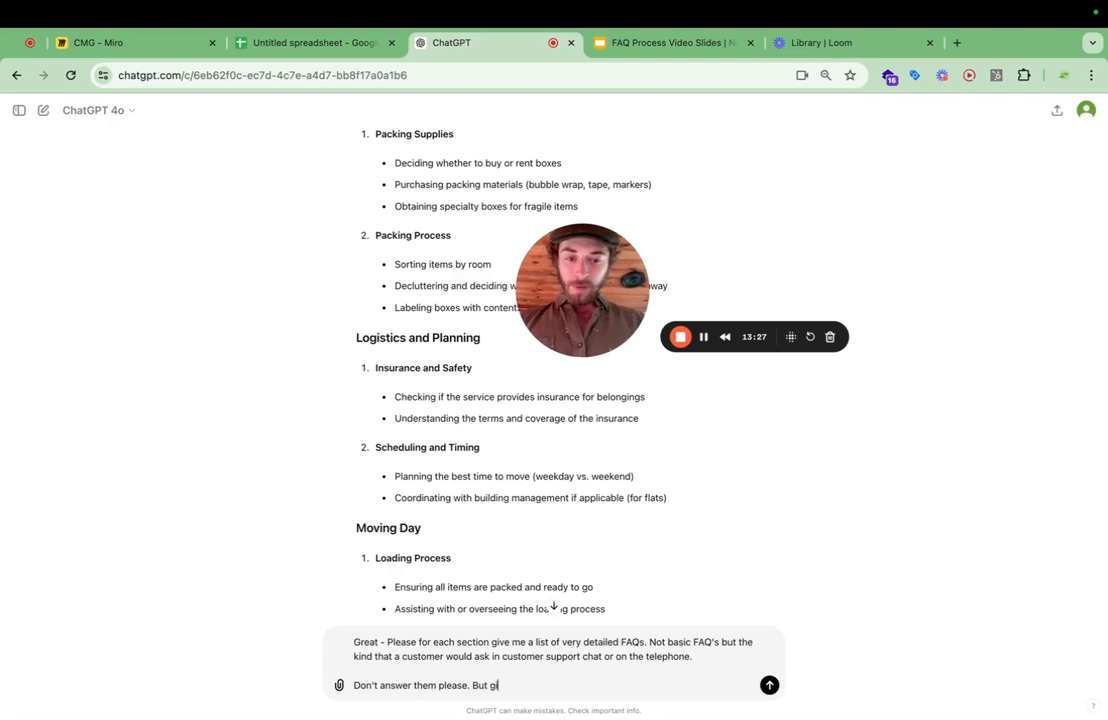
type(" to m")
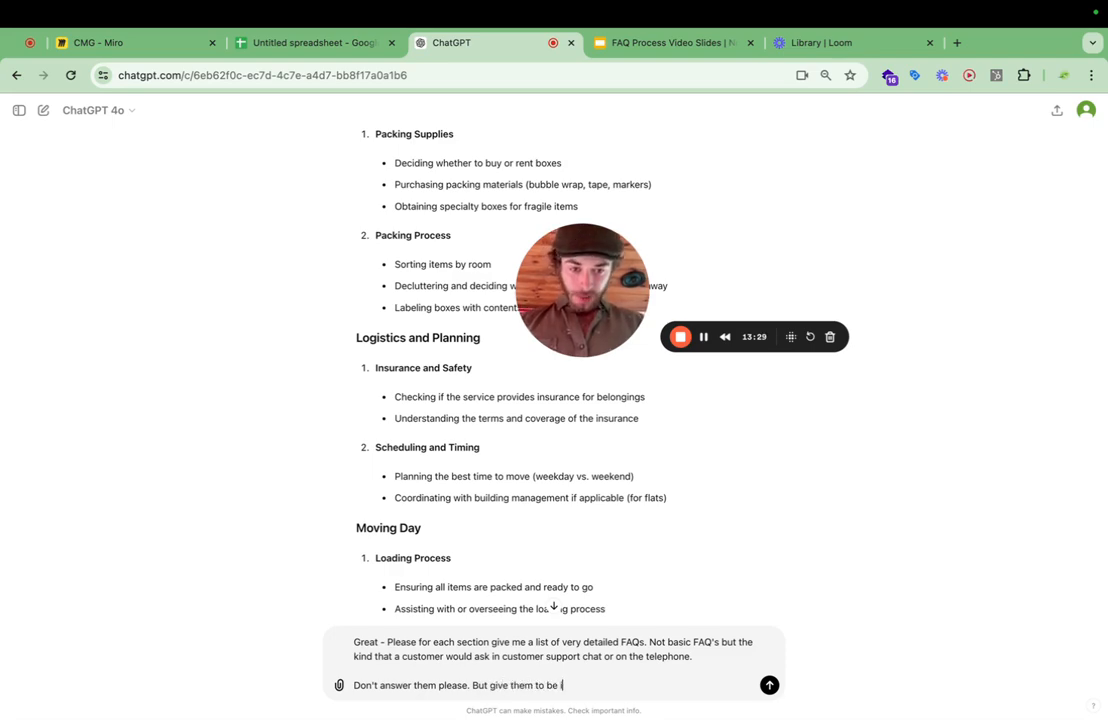
type("e in a t")
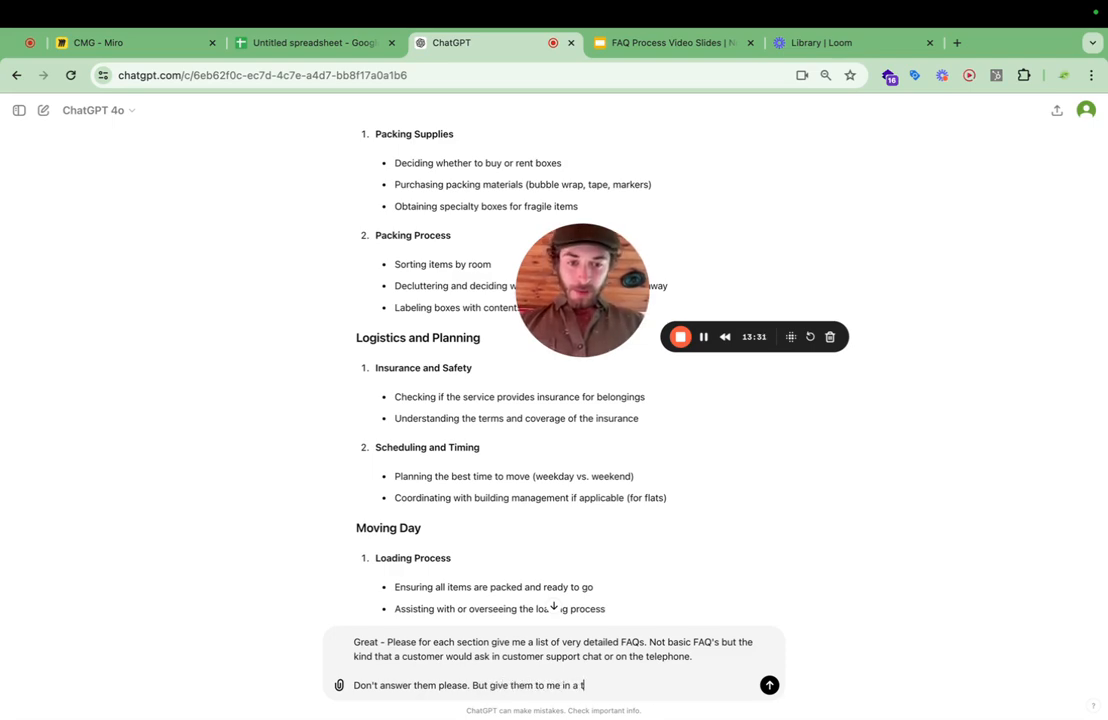
type("able, with ")
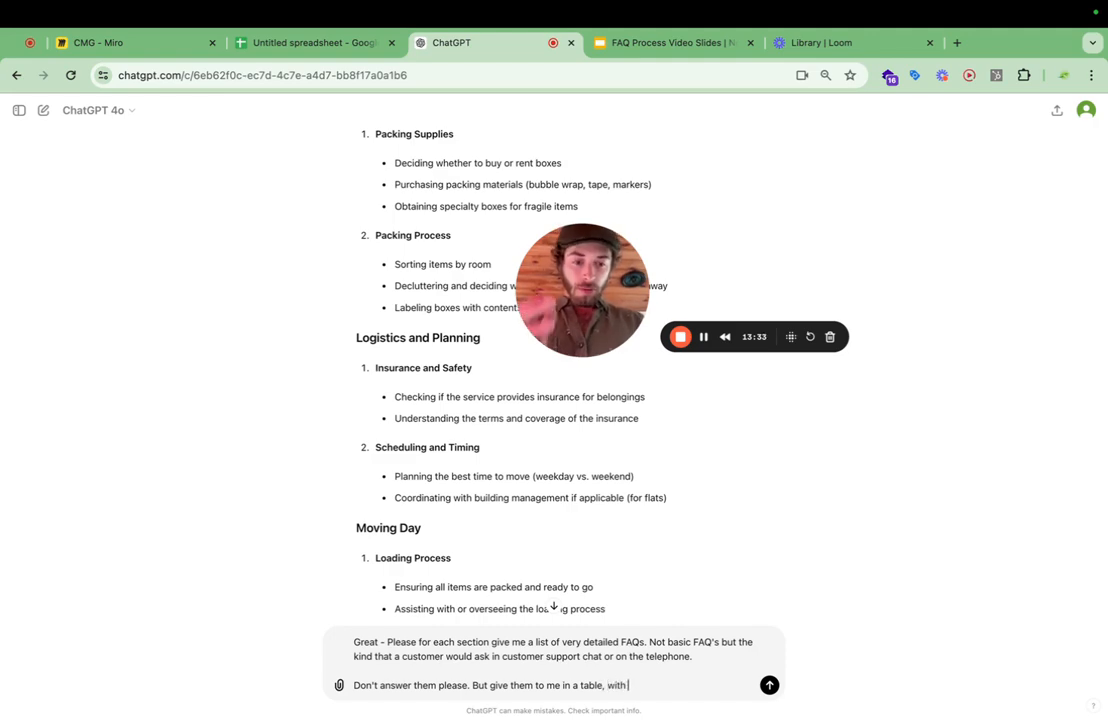
type("the fo")
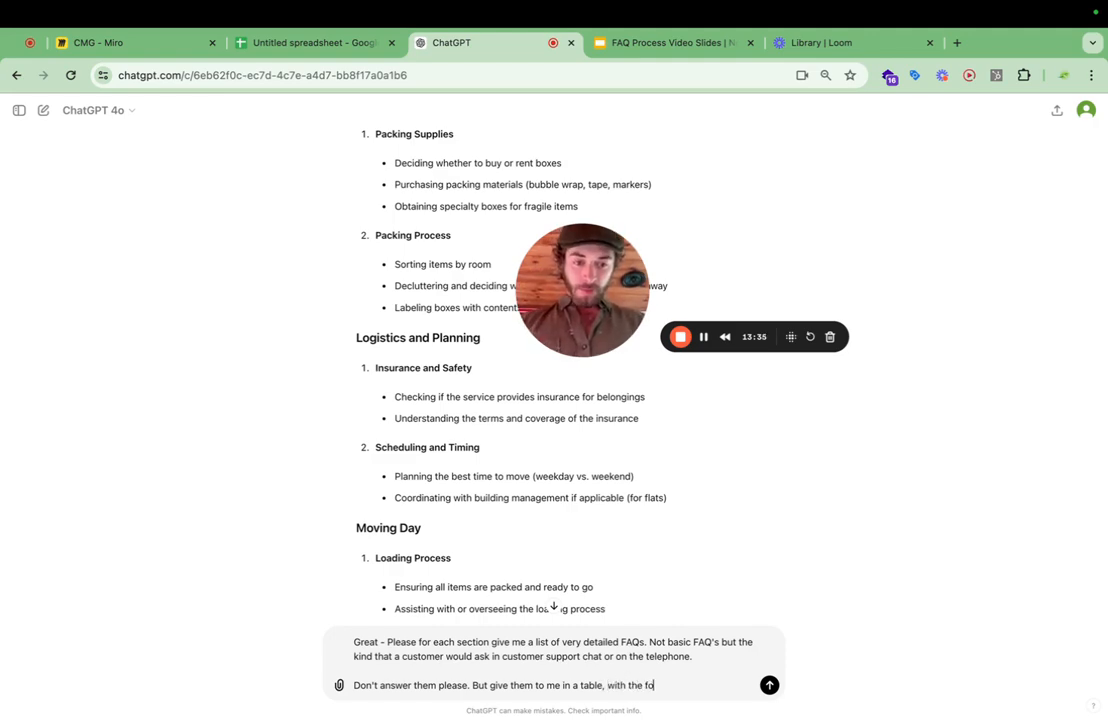
type("llowing headings")
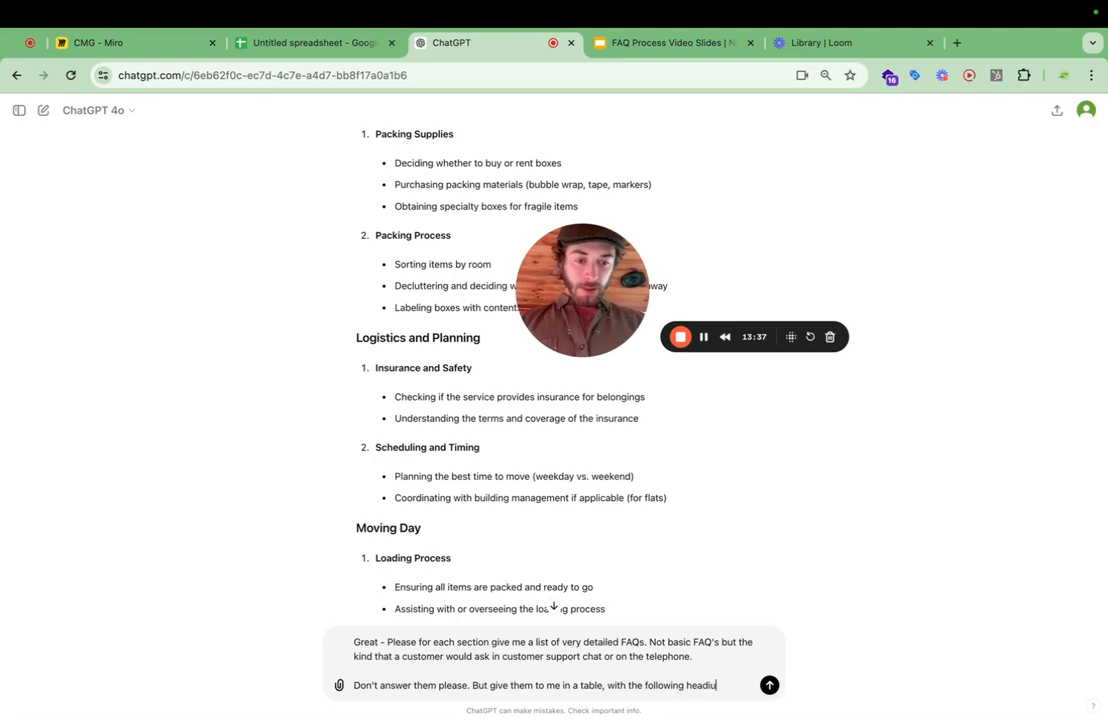
Extend the table request with ", with the following headings:" and start a new line below it.
key("BackSpace")
key("BackSpace")
key("BackSpace")
key("BackSpace")
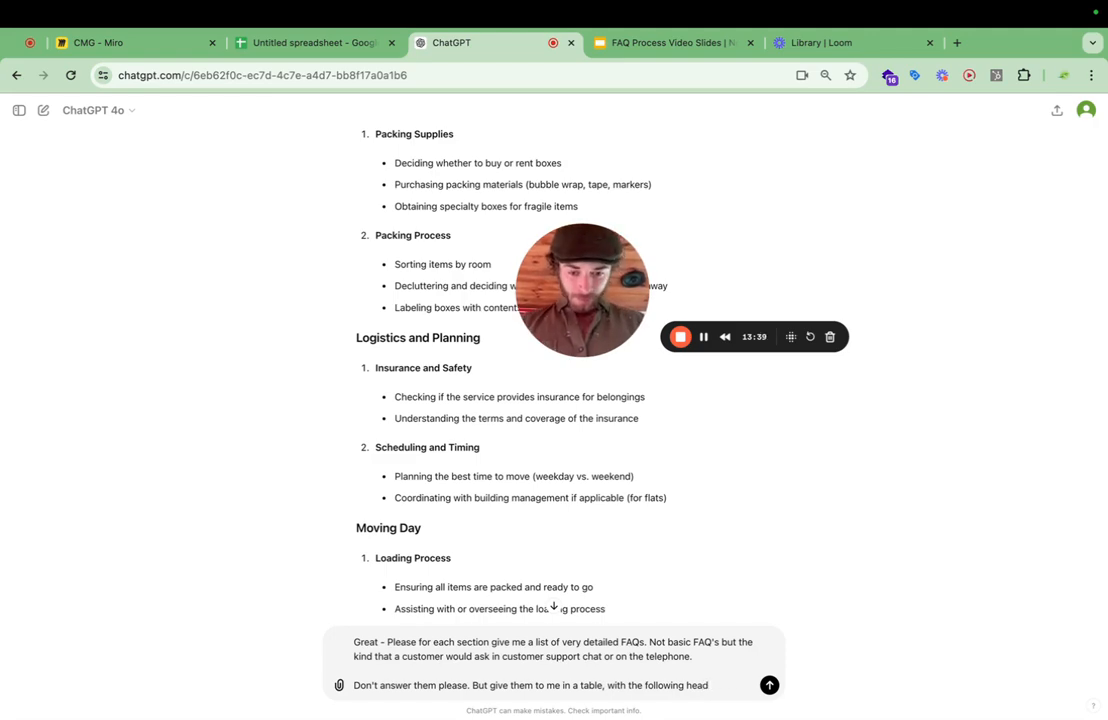
key("BackSpace")
type("dings.")
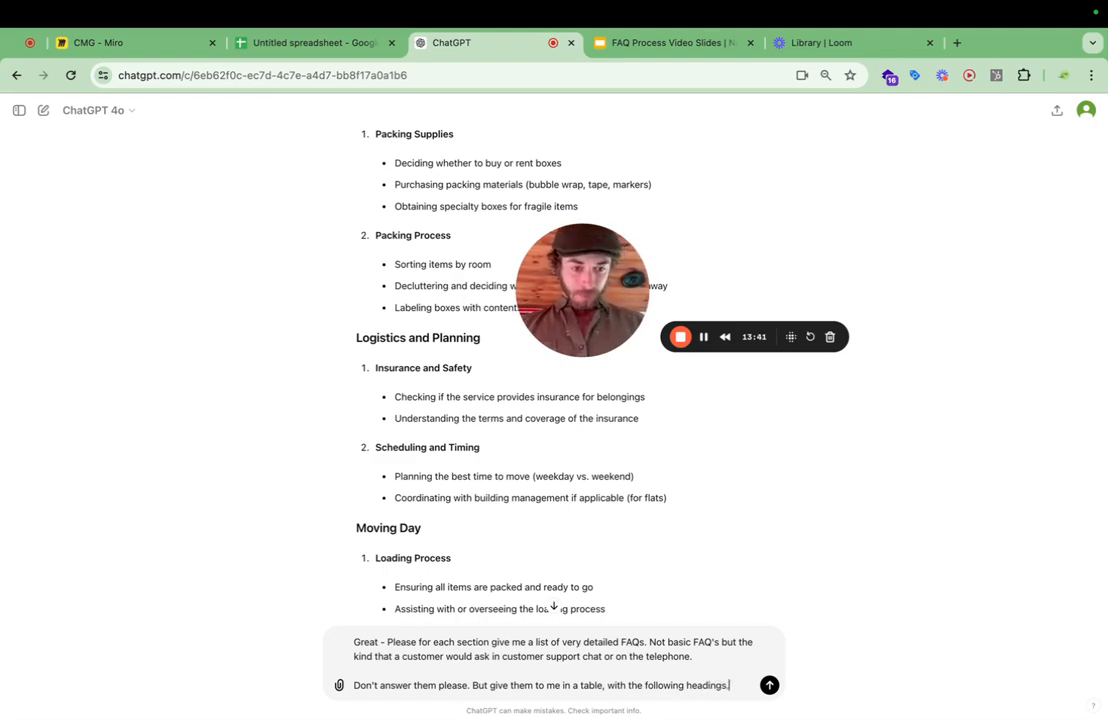
key("shift+Return")
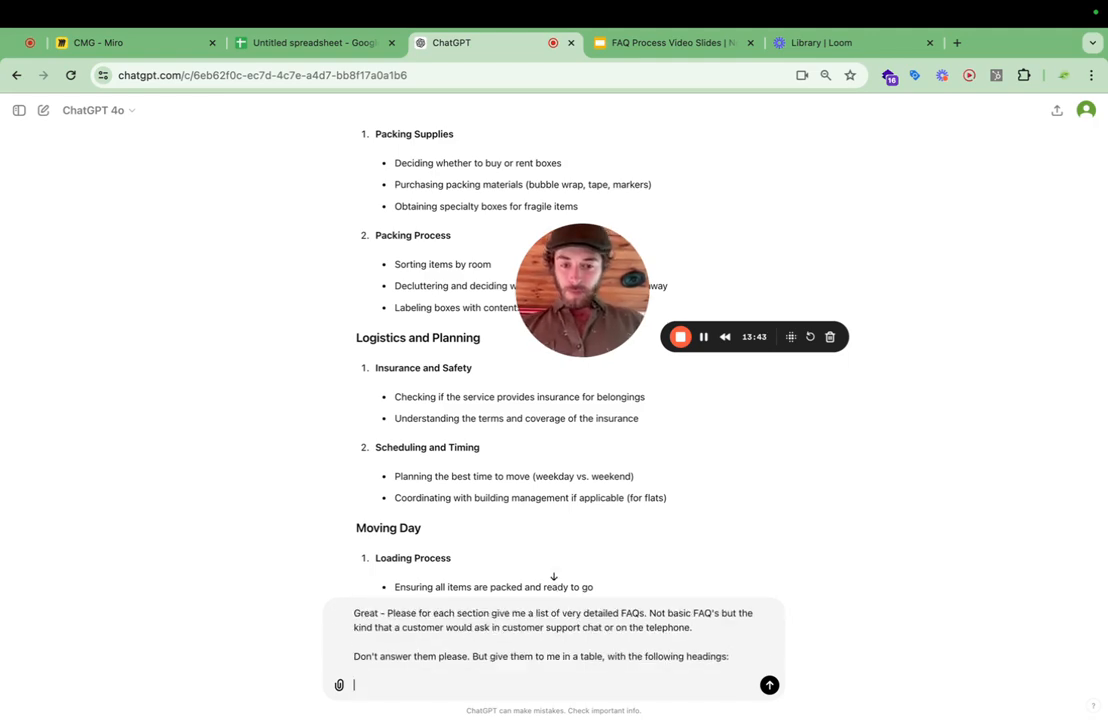
List the table headings in the prompt as "Section, Subsection, FAQ, Info needed to asnwer.".
type("Sec")
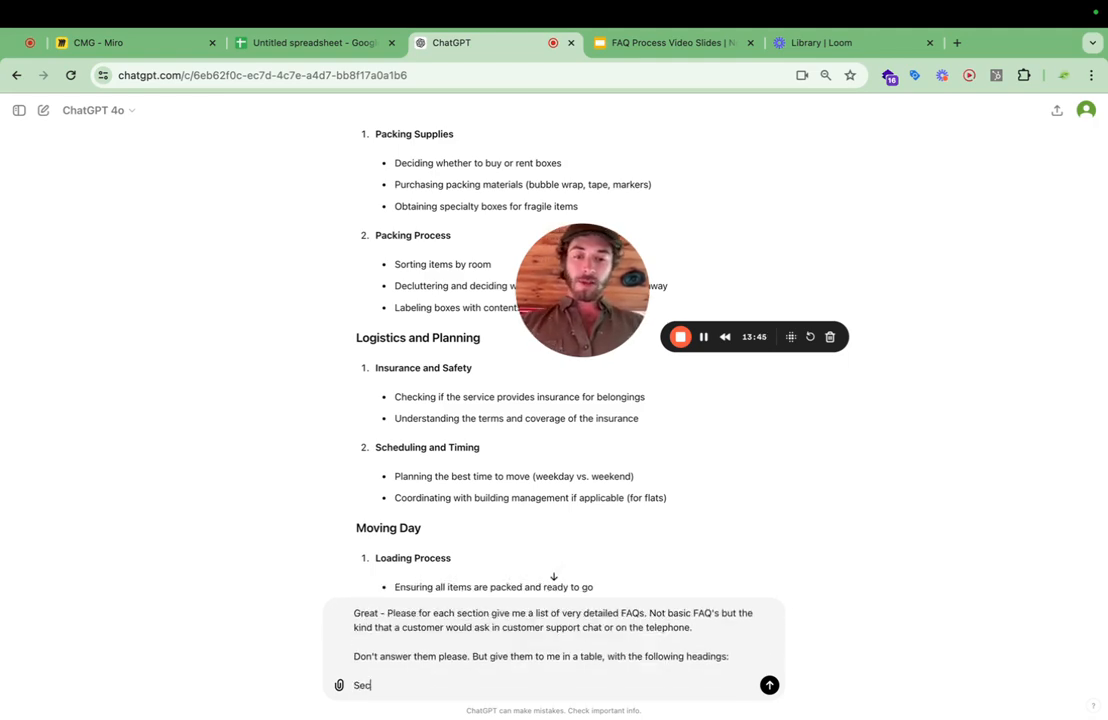
type("tion,")
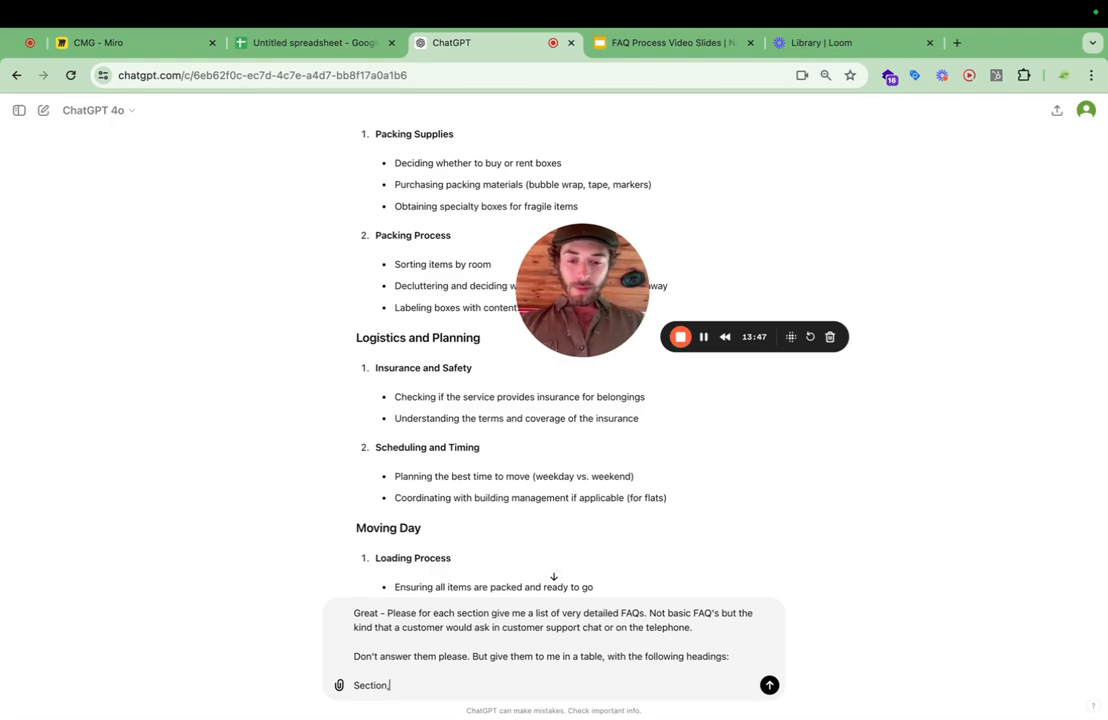
type(" Subscection, Subsection,")
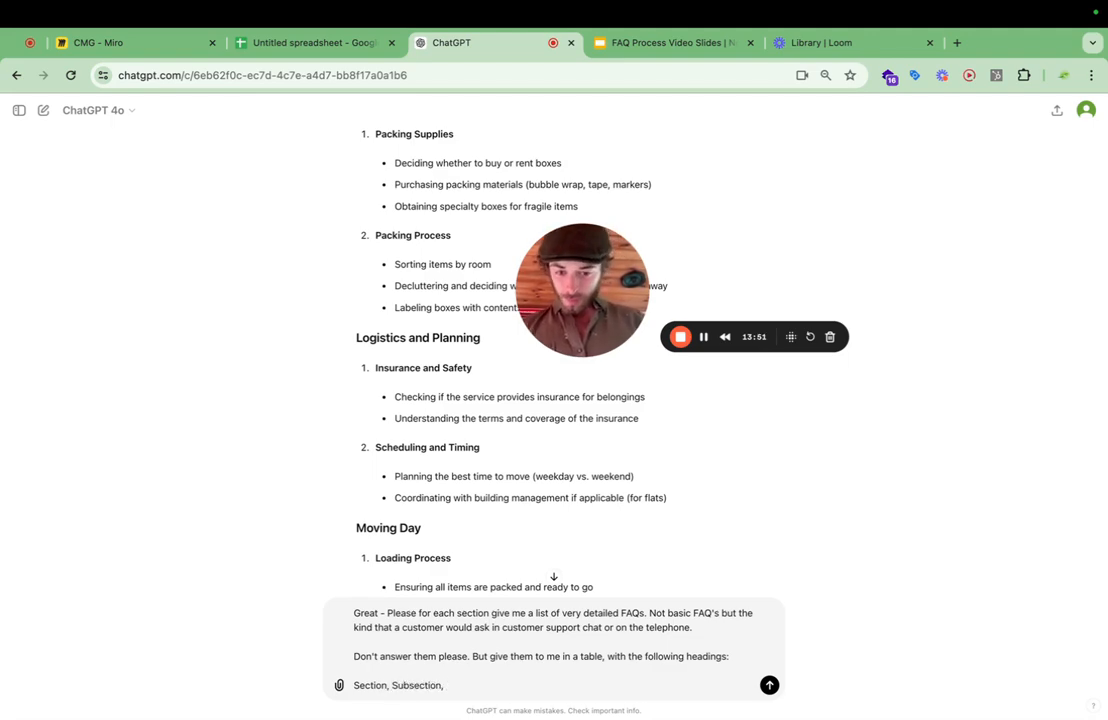
type("FAQ")
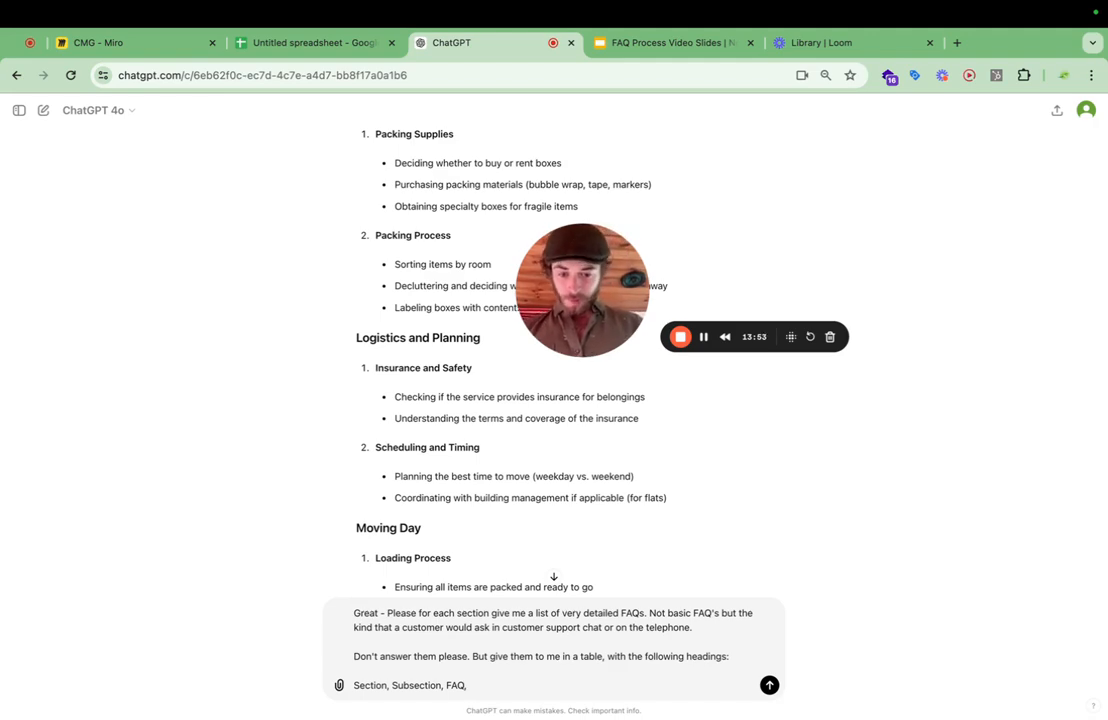
type(", Info need")
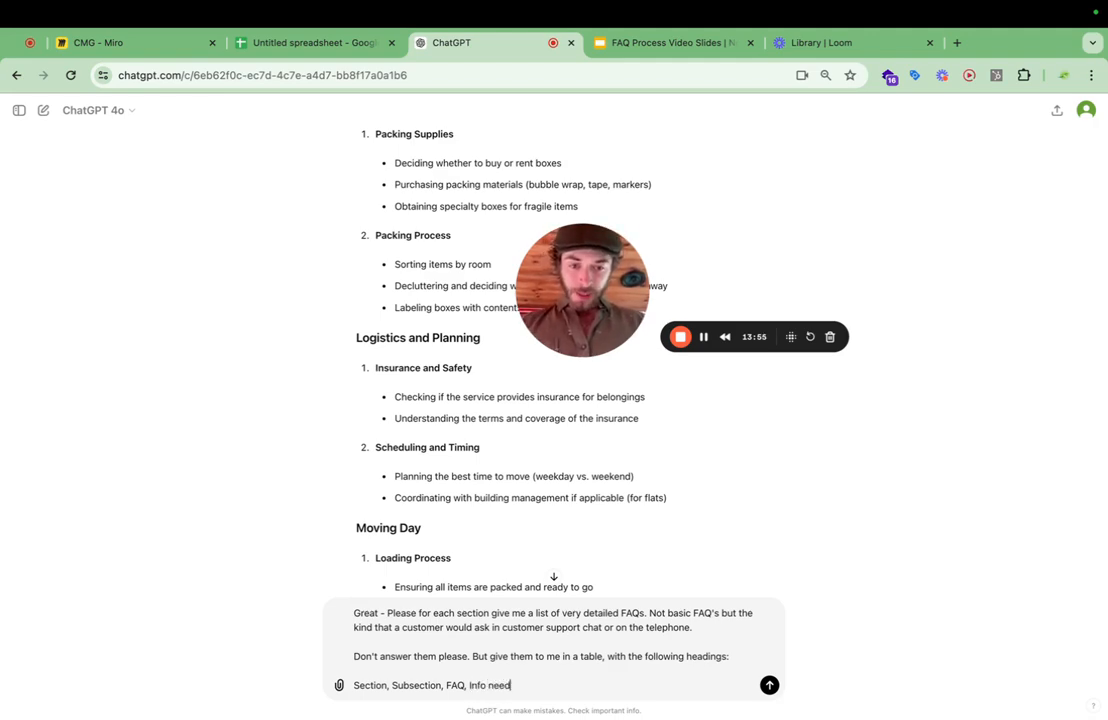
type("ed to asnwer.")
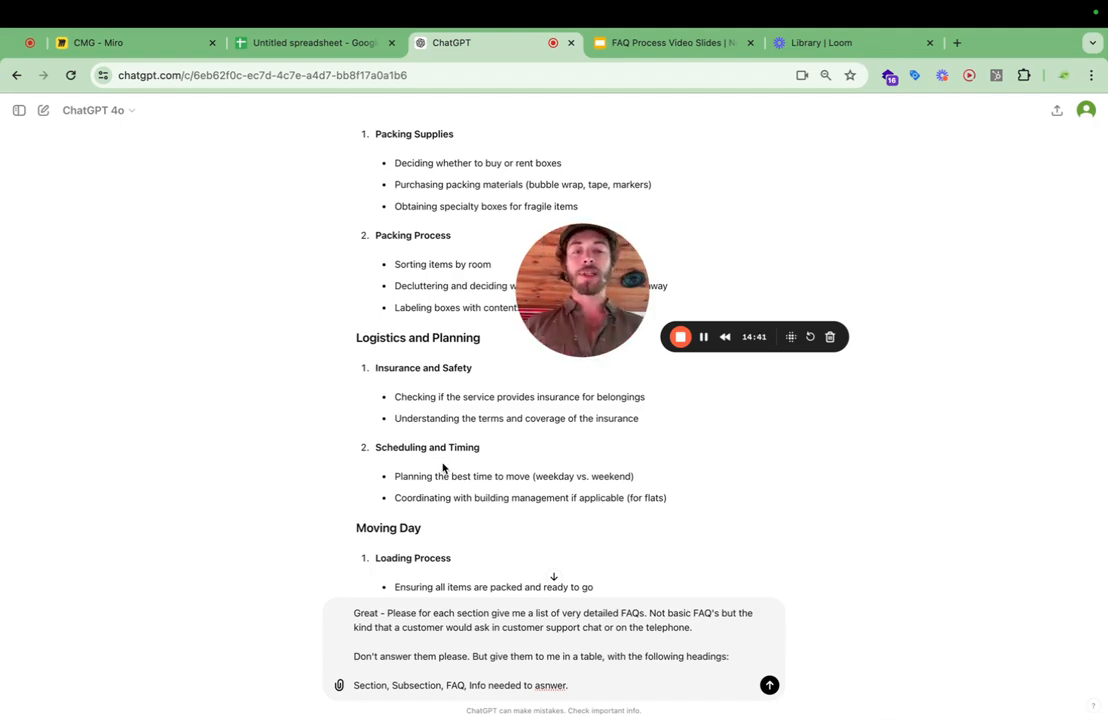
scroll(492, 460, "down", 2)
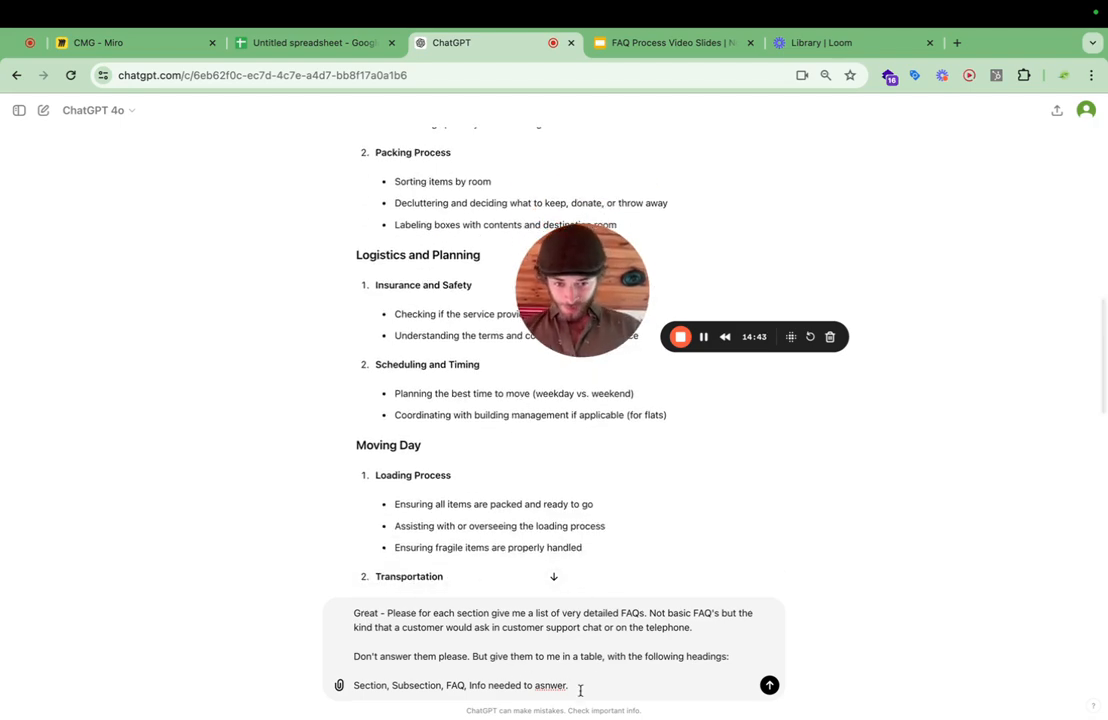
key("BackSpace")
key("BackSpace")
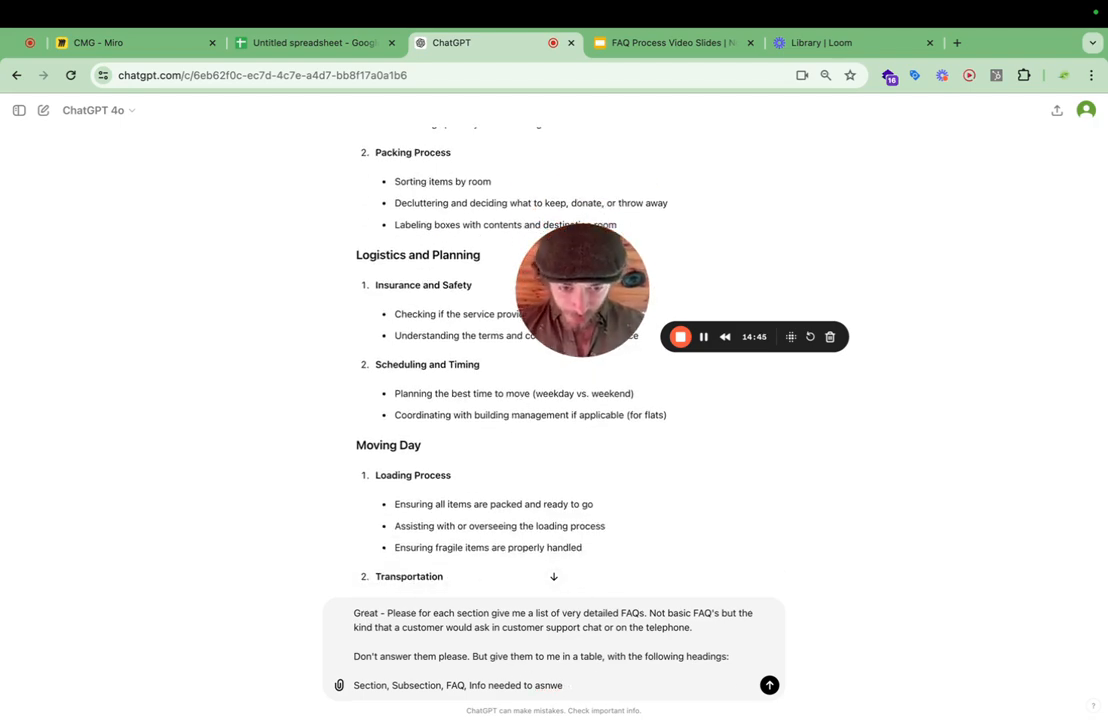
type("r.")
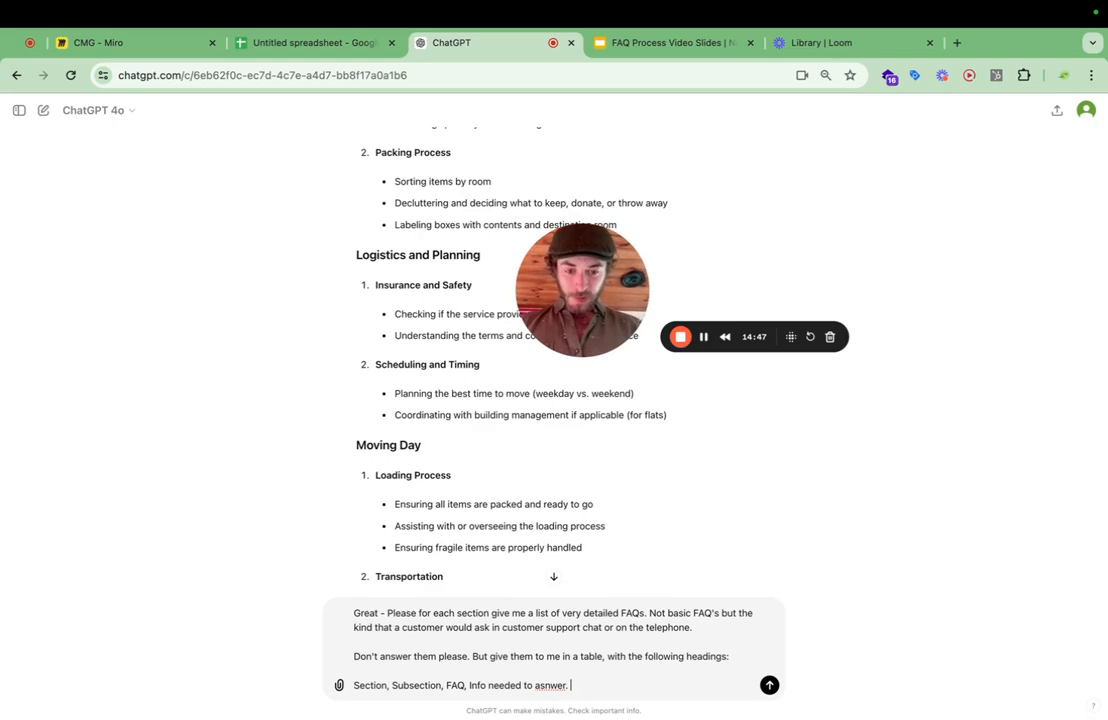
Finish the prompt with the paragraph "Please make info needed to answer brief" and send it.
key("shift+Return")
key("shift+Return")
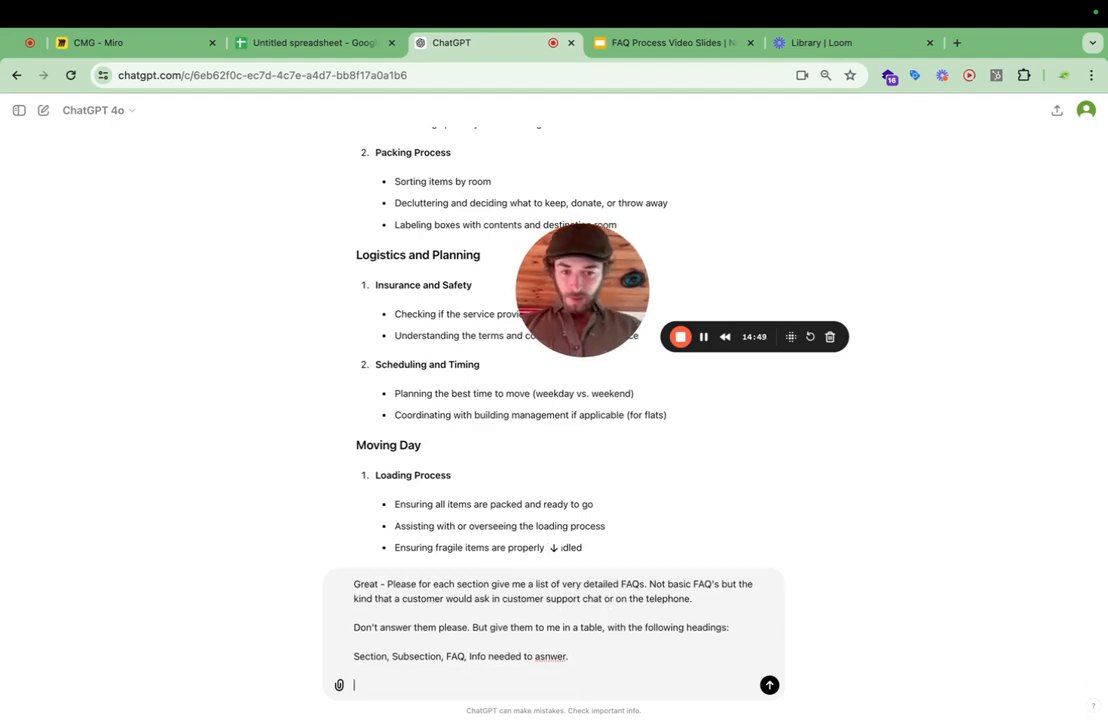
type("Please ")
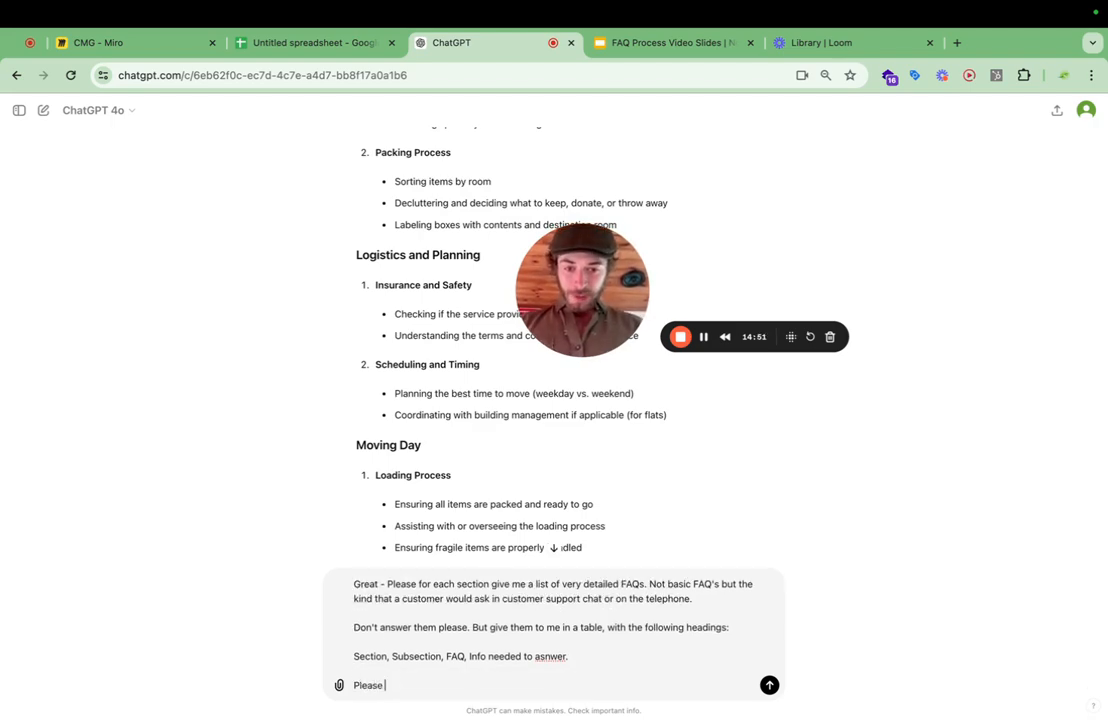
type("make info needdd t")
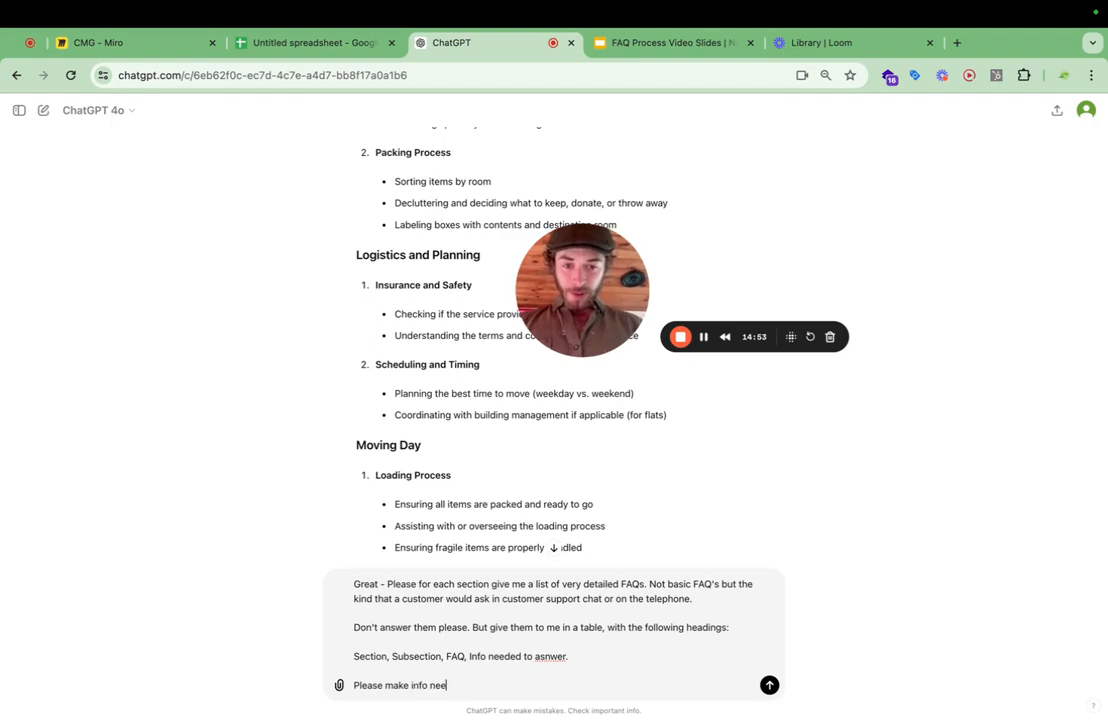
key("BackSpace")
key("BackSpace")
key("BackSpace")
key("BackSpace")
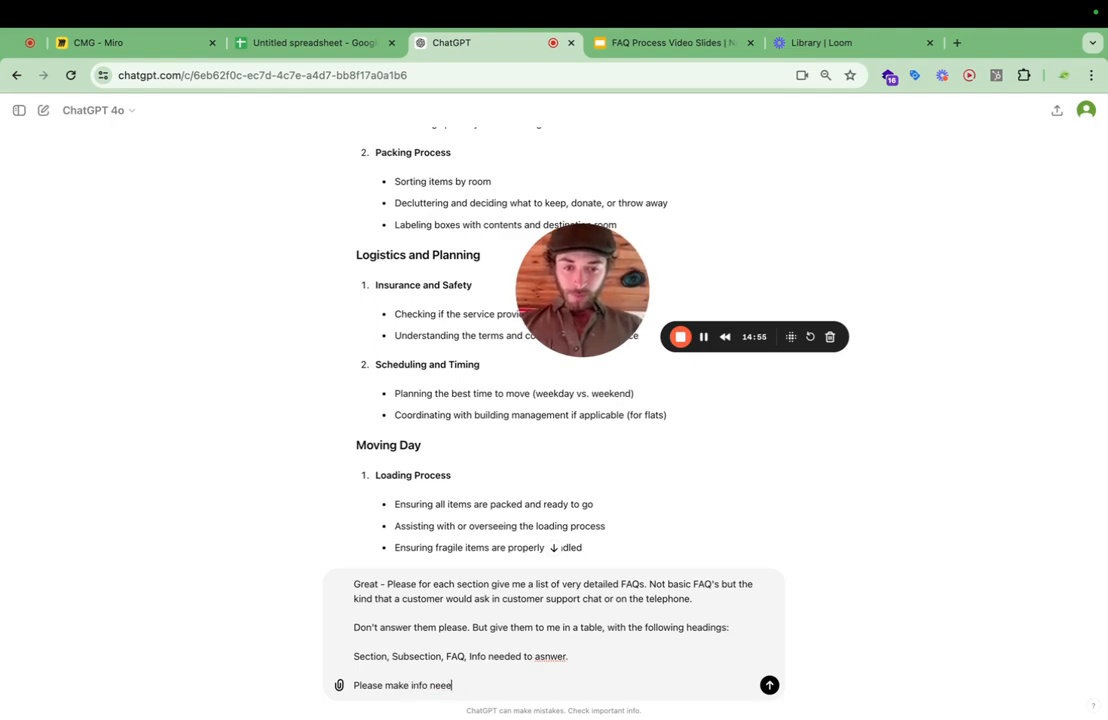
type("ed to answe ")
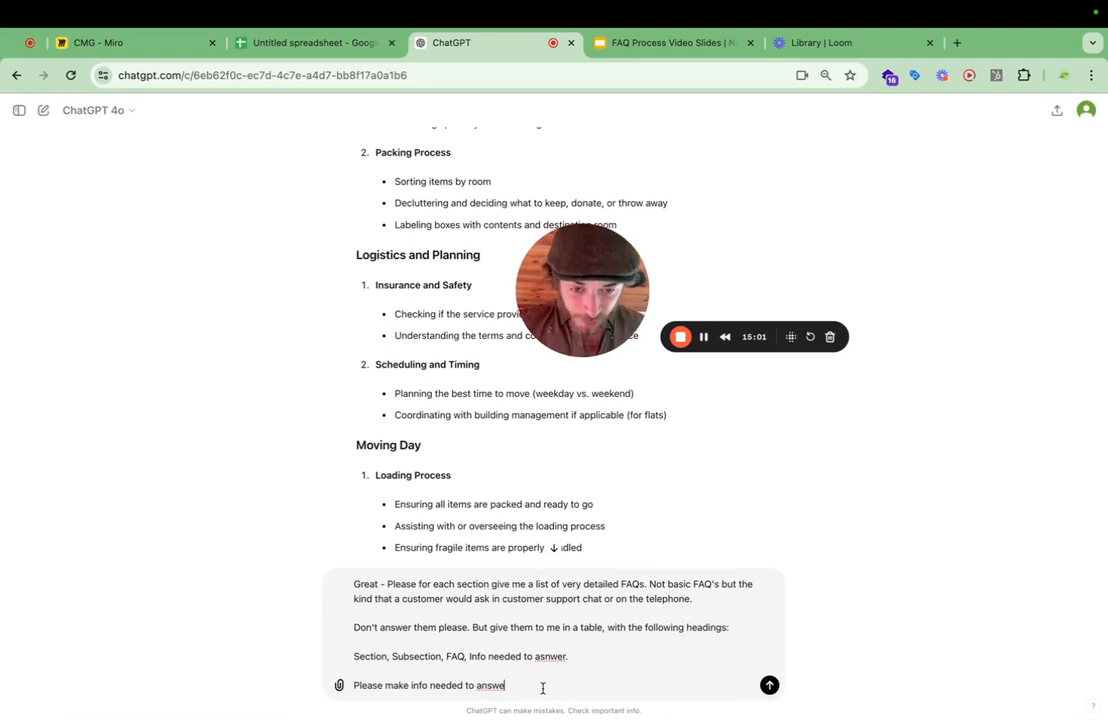
type("r ")
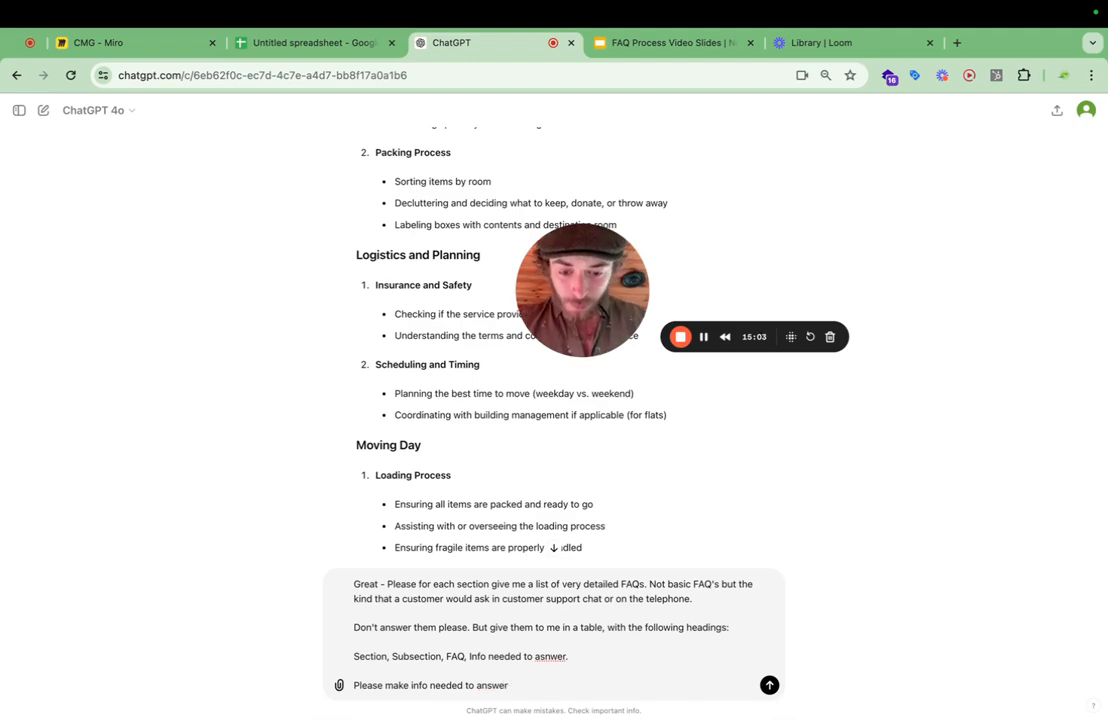
type("brief")
key("Return")
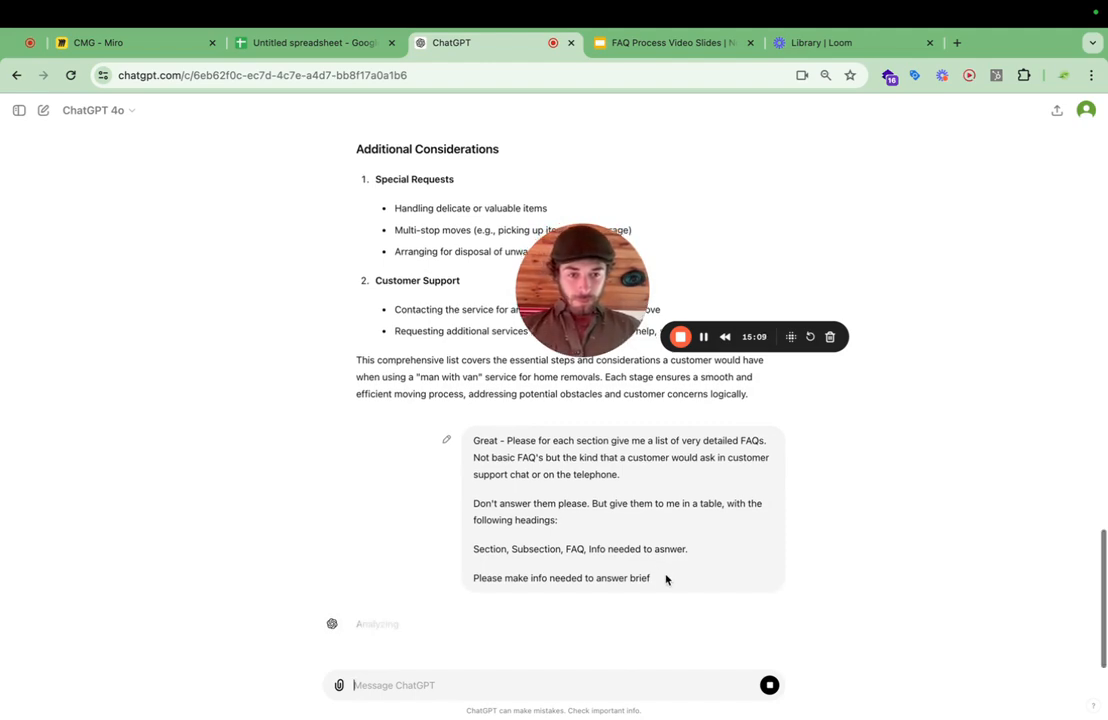
left_click_drag(666, 580, 473, 438)
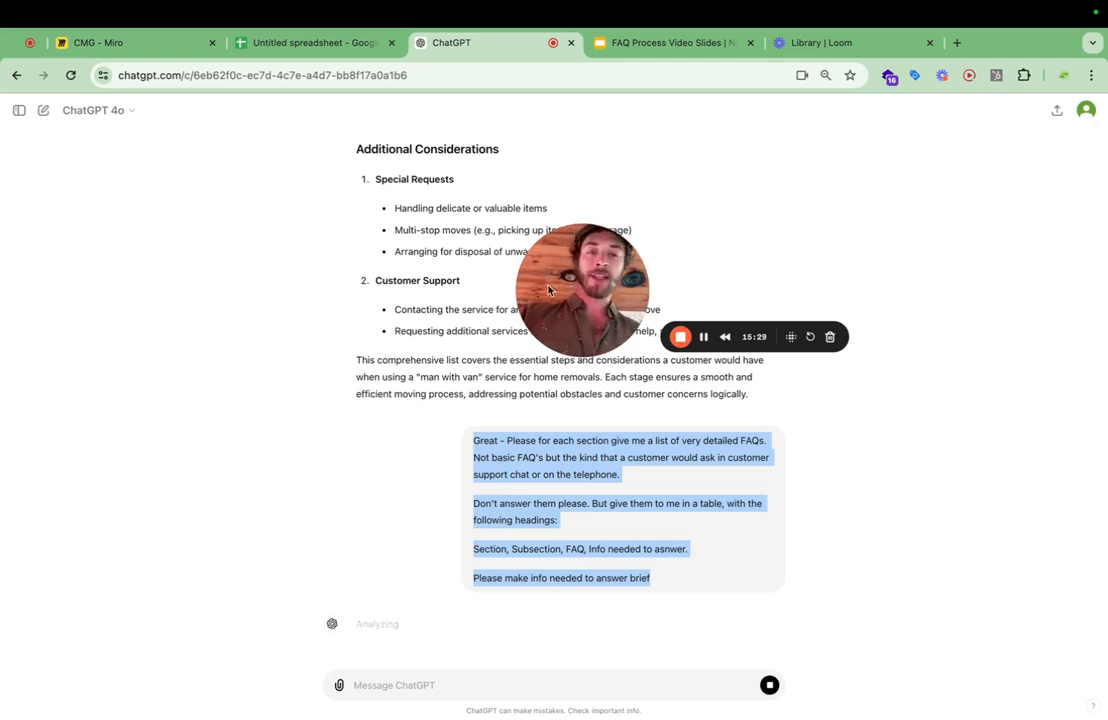
scroll(635, 240, "up", 3)
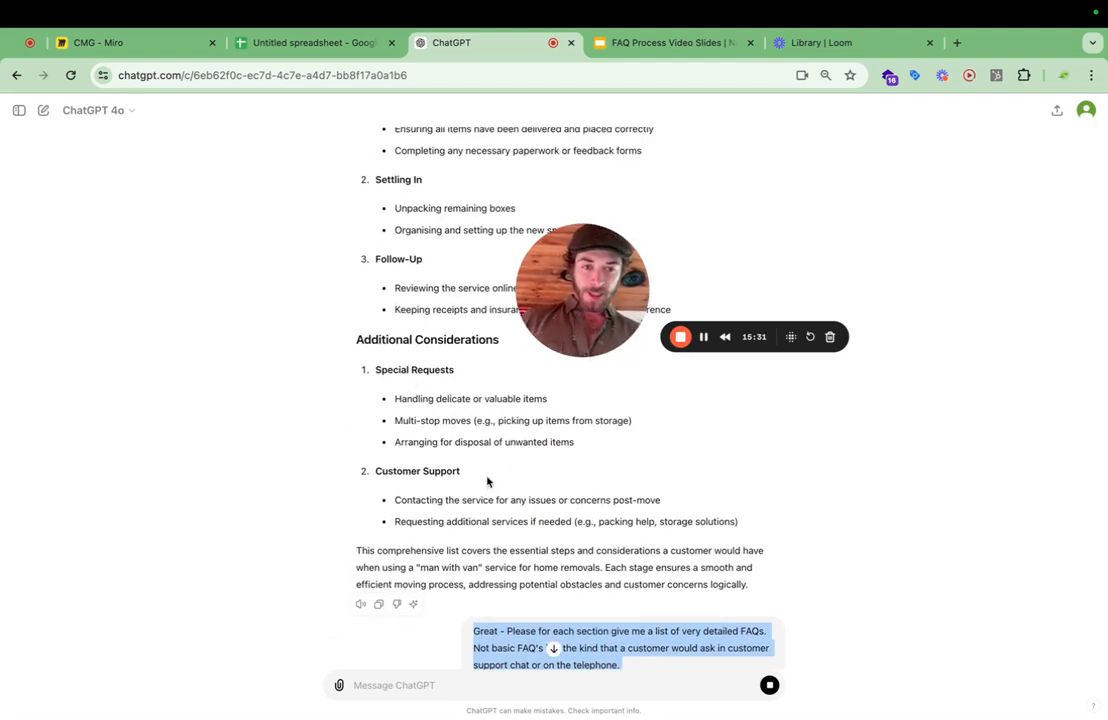
scroll(539, 534, "down", 3)
scroll(570, 540, "down", 1)
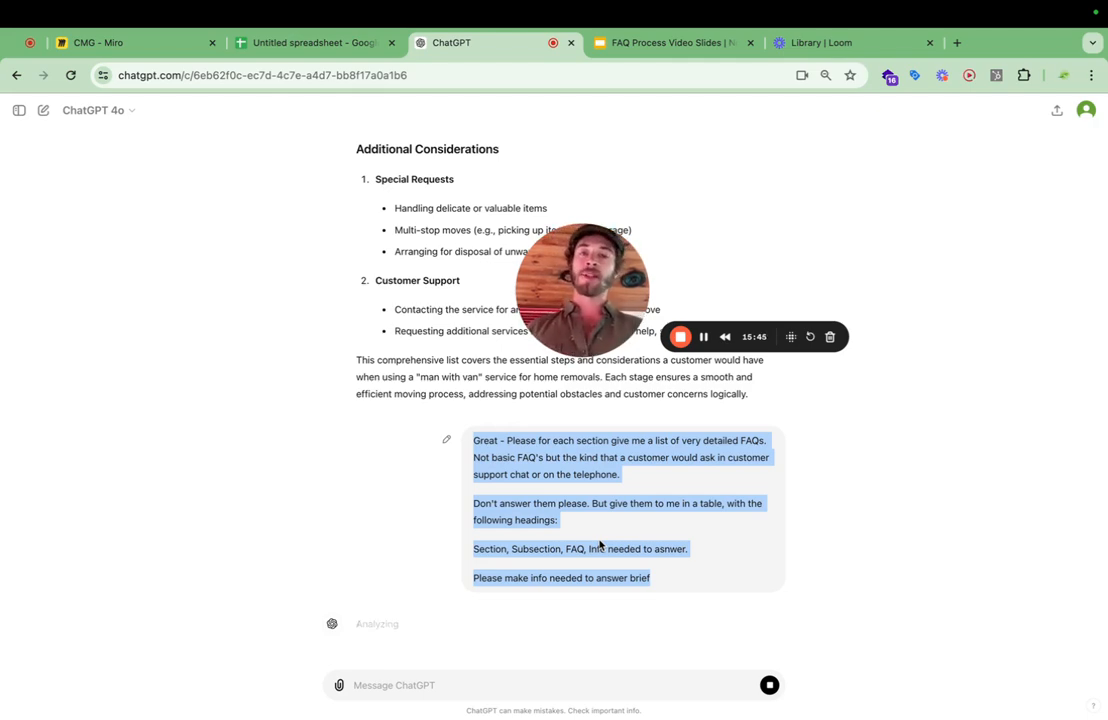
left_click(659, 498)
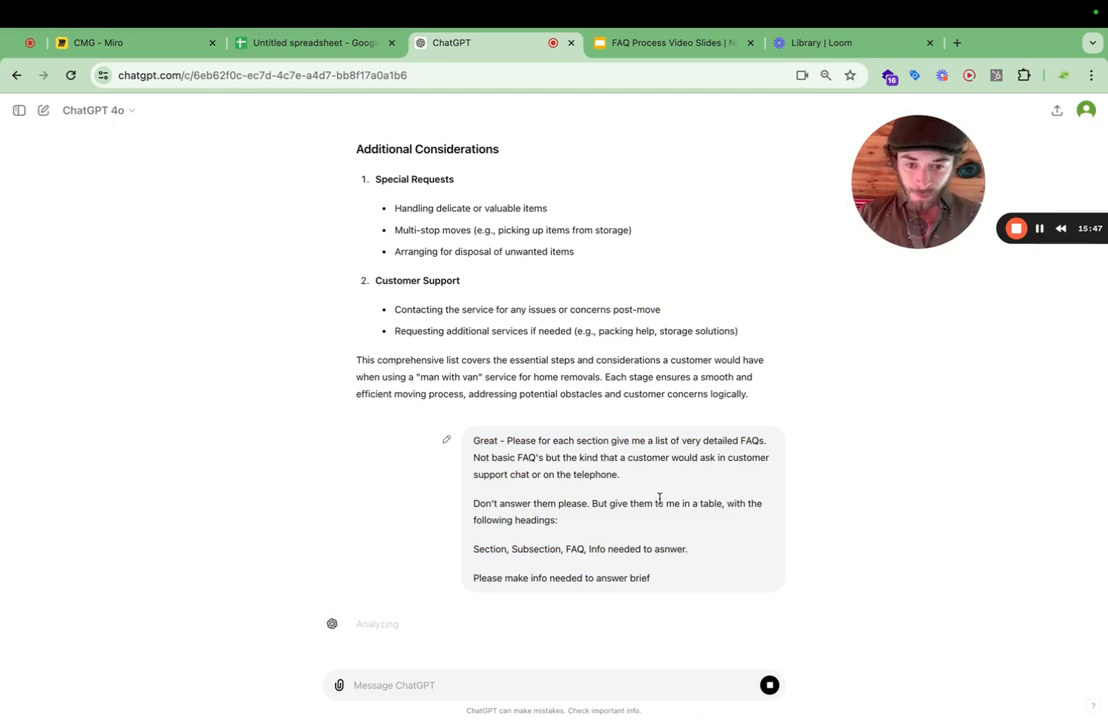
Select the full text of the sent FAQ prompt and switch to the FAQ Process Video Slides presentation in Google Slides.
left_click_drag(663, 576, 474, 440)
key("super+c")
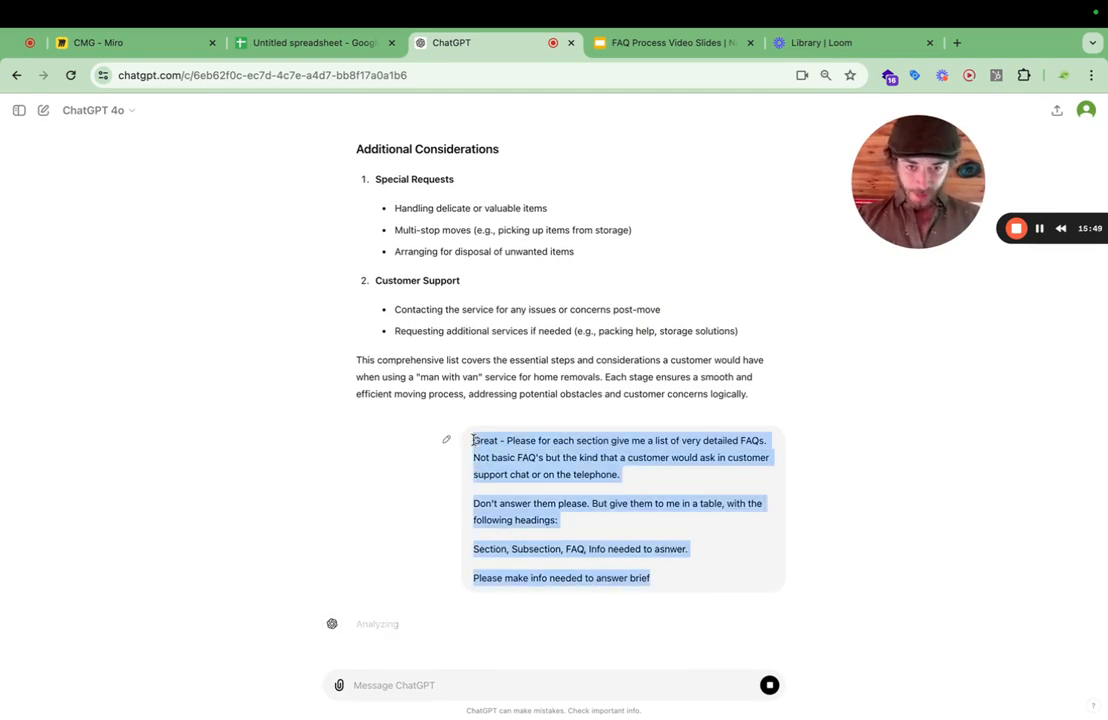
left_click(336, 45)
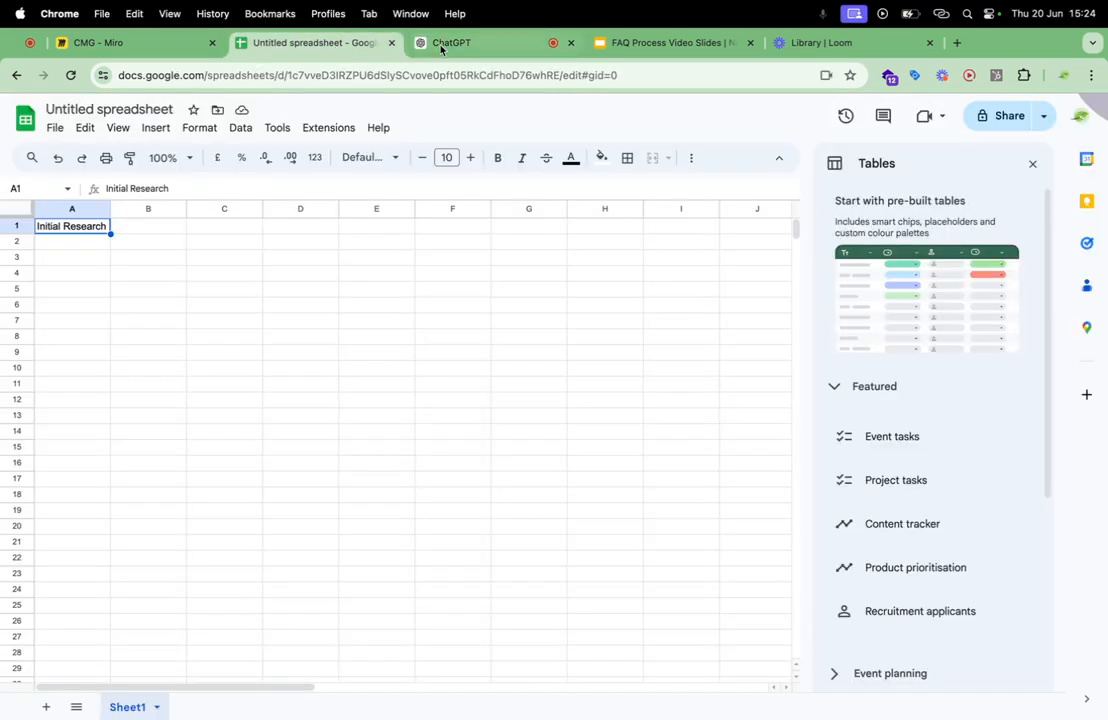
left_click(440, 45)
left_click(655, 43)
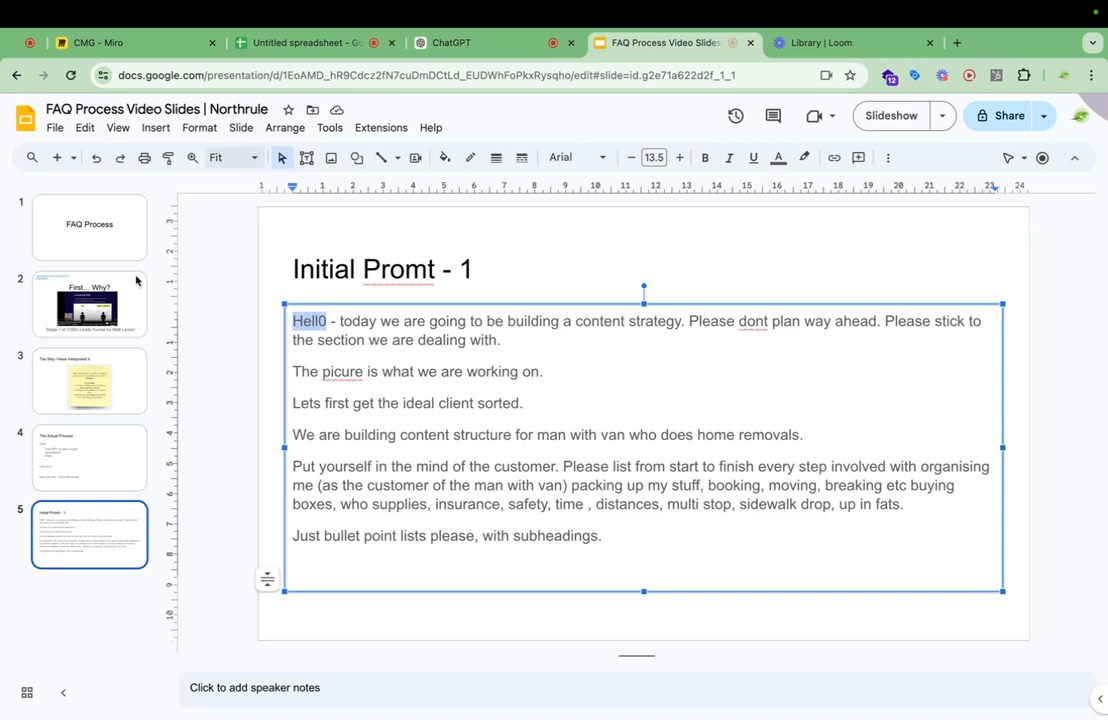
right_click(101, 584)
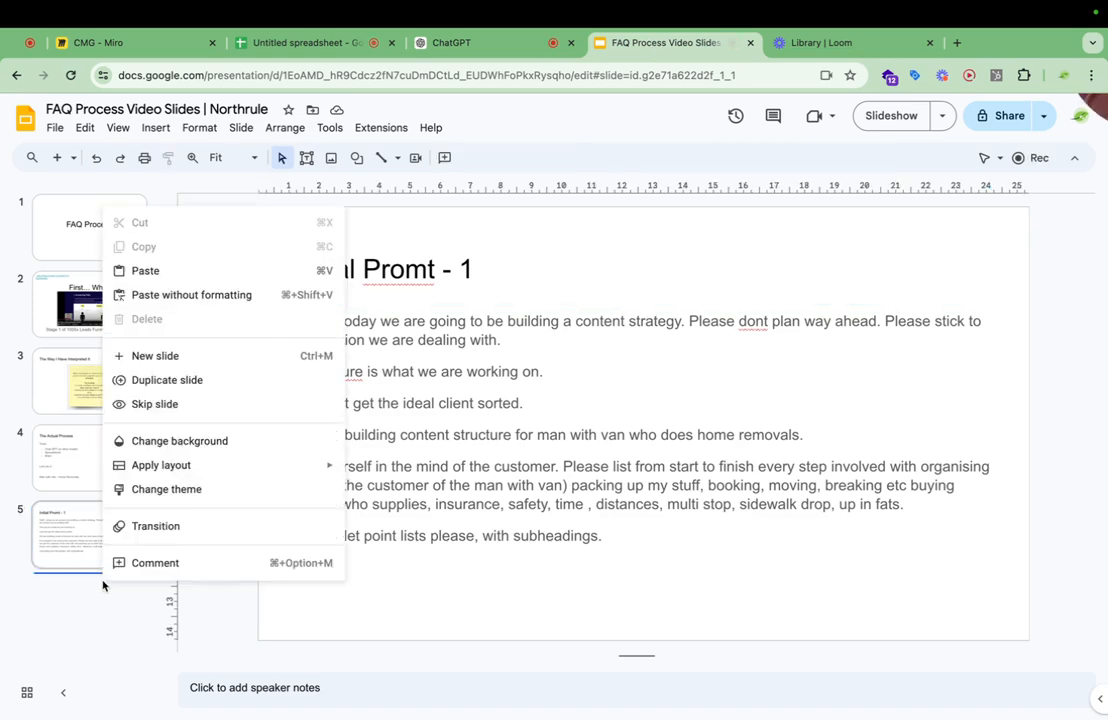
left_click(202, 270)
key("super+z")
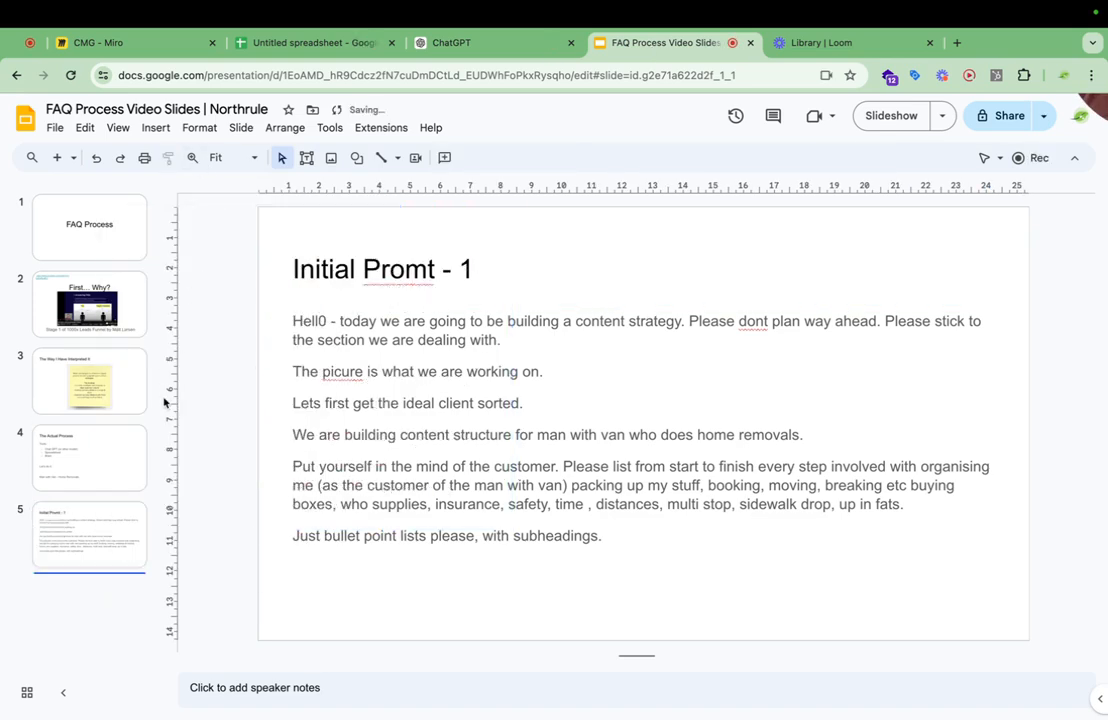
Add a new slide with title and text placeholders after slide 5.
right_click(76, 623)
left_click(185, 390)
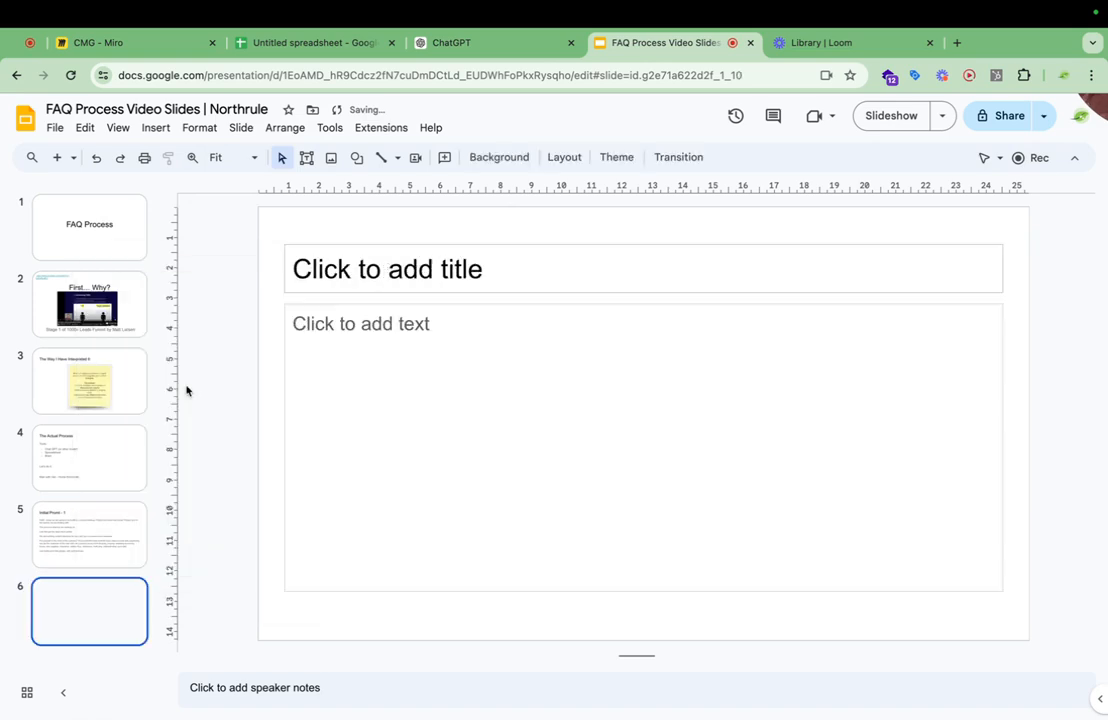
left_click(415, 257)
left_click(89, 556)
left_click(82, 603)
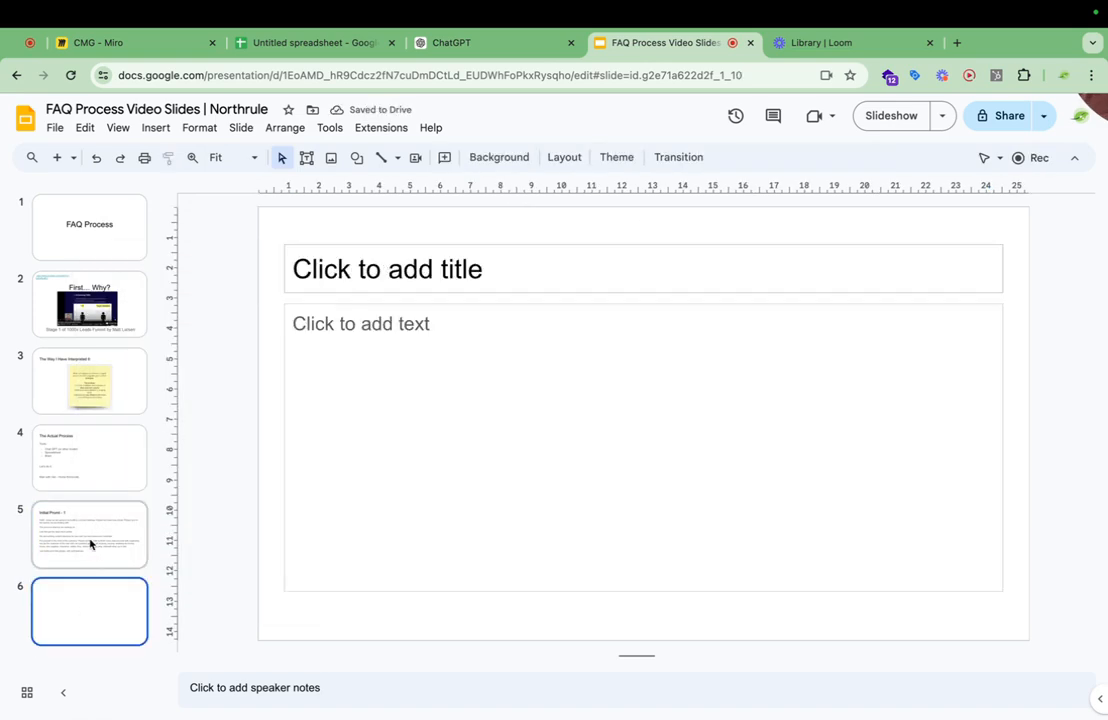
left_click(89, 543)
left_click(89, 598)
Title the new slide "Initial Prompt 2" and paste the copied FAQ prompt into its body.
left_click(396, 256)
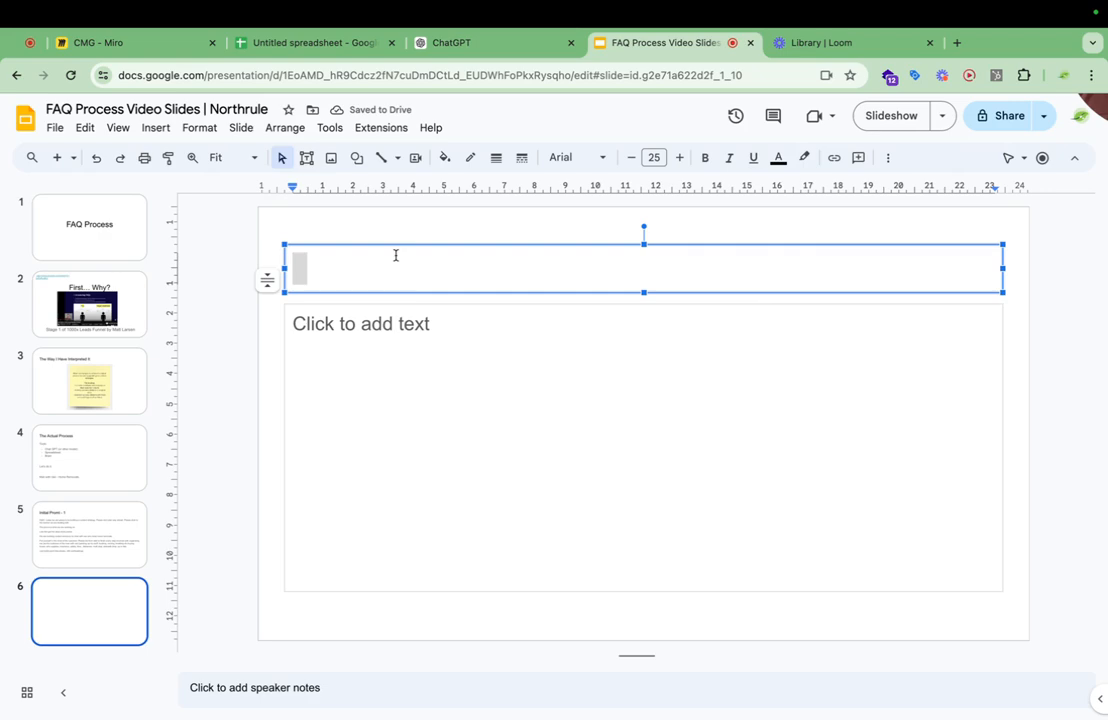
type("Initial Promp")
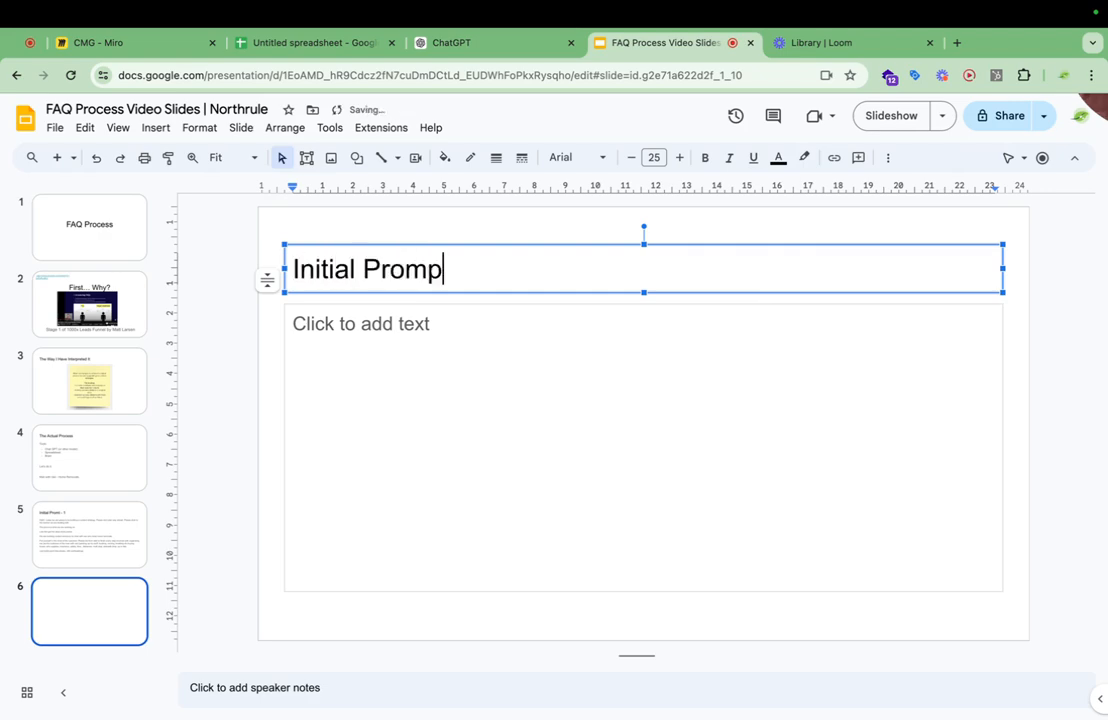
type("t 2")
left_click(368, 366)
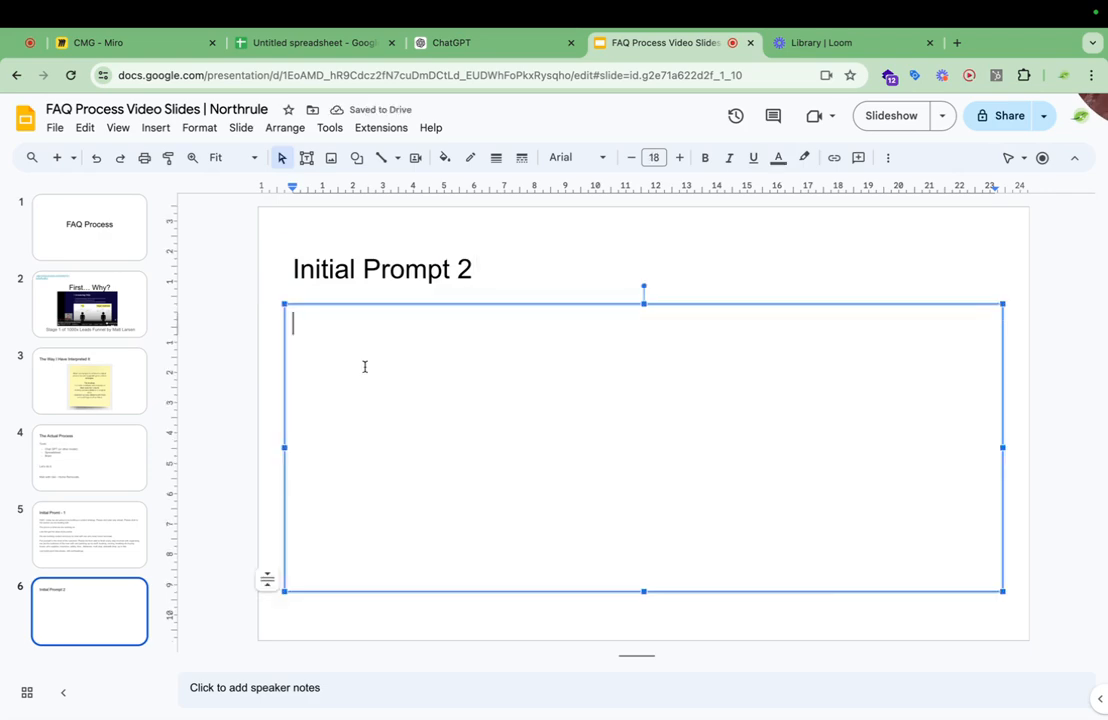
key("super+v")
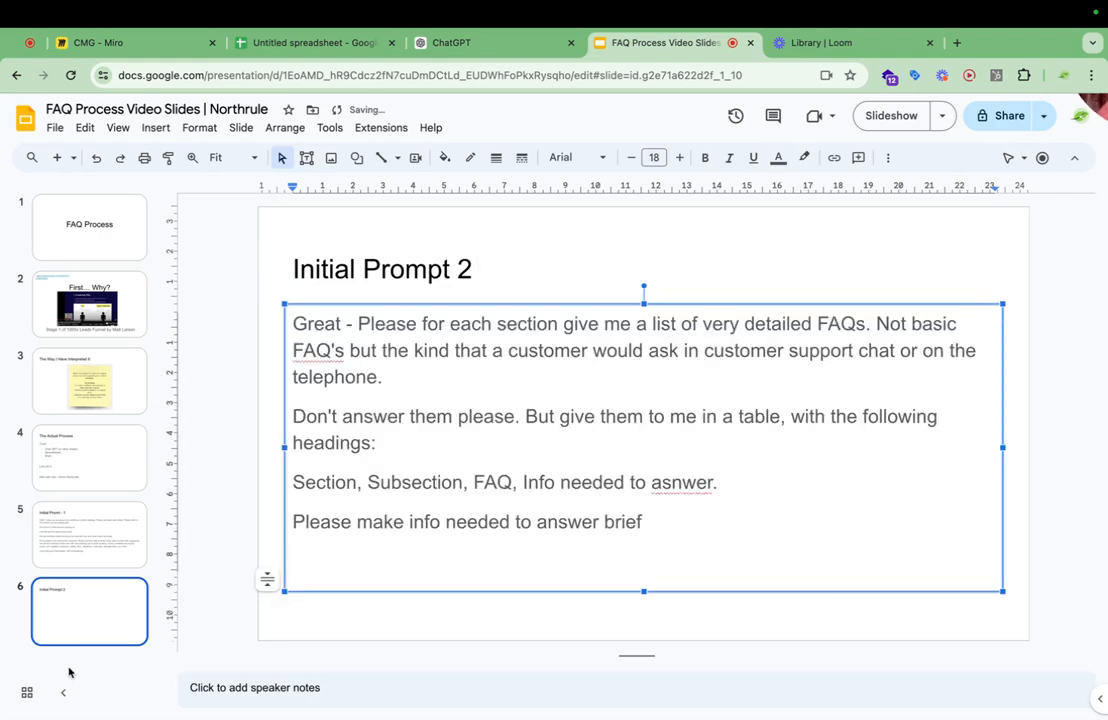
Switch to ChatGPT and look through the rows and columns of the generated home removal FAQ table.
left_click(472, 43)
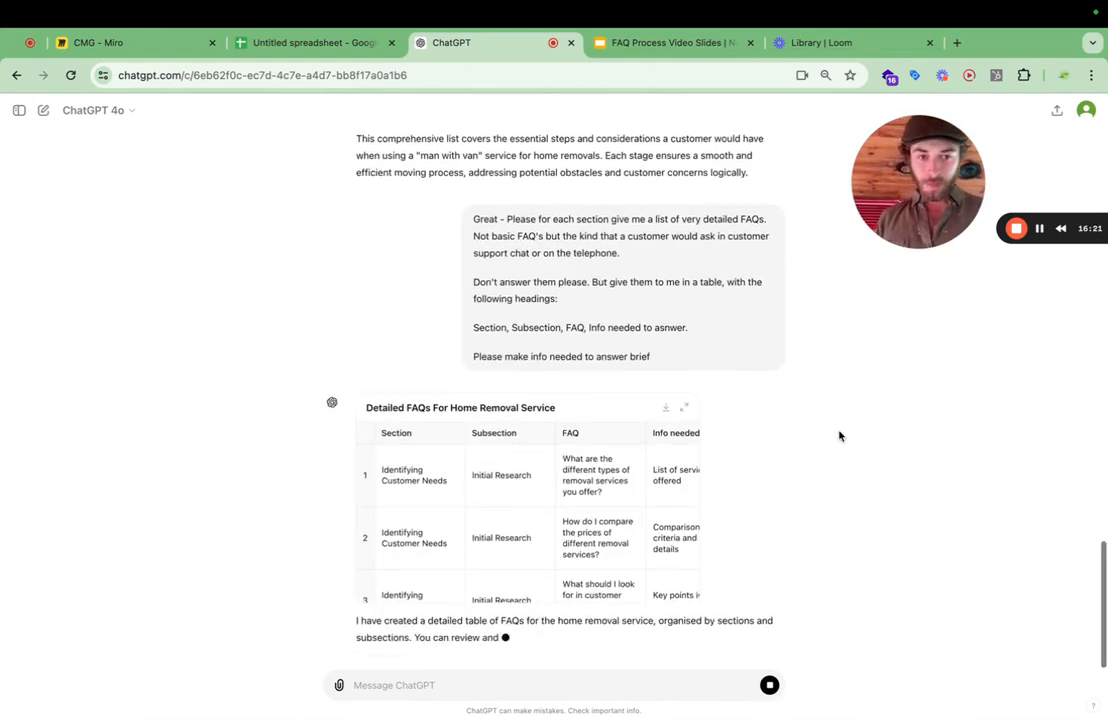
scroll(569, 507, "down", 10)
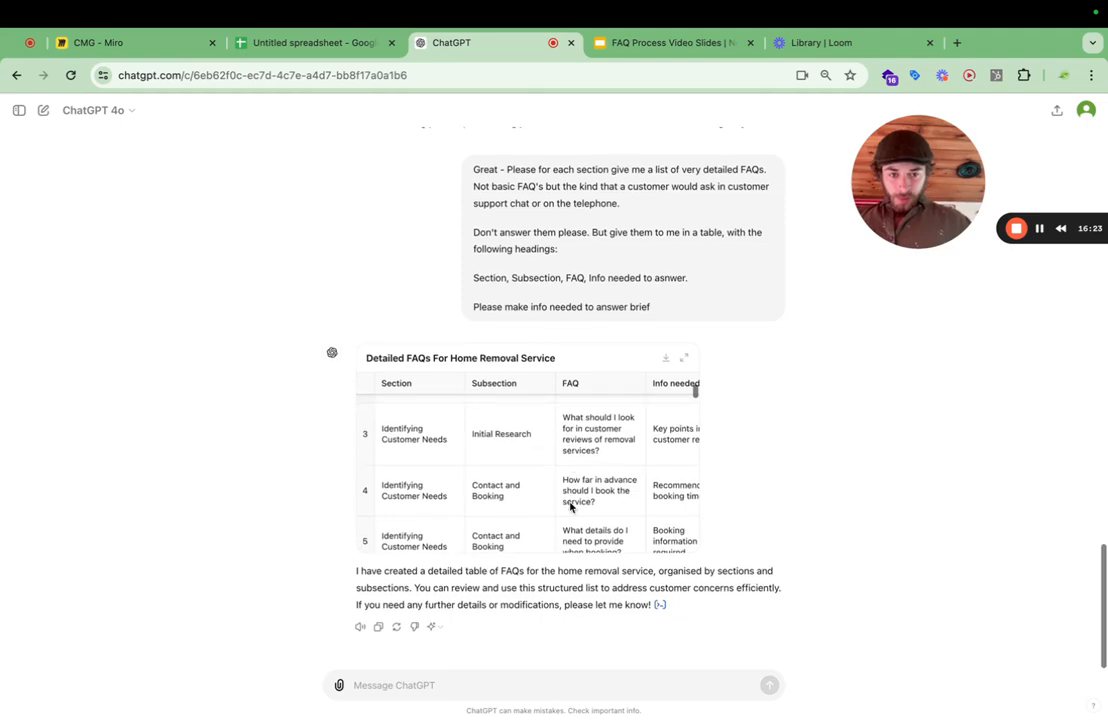
scroll(570, 507, "down", 8)
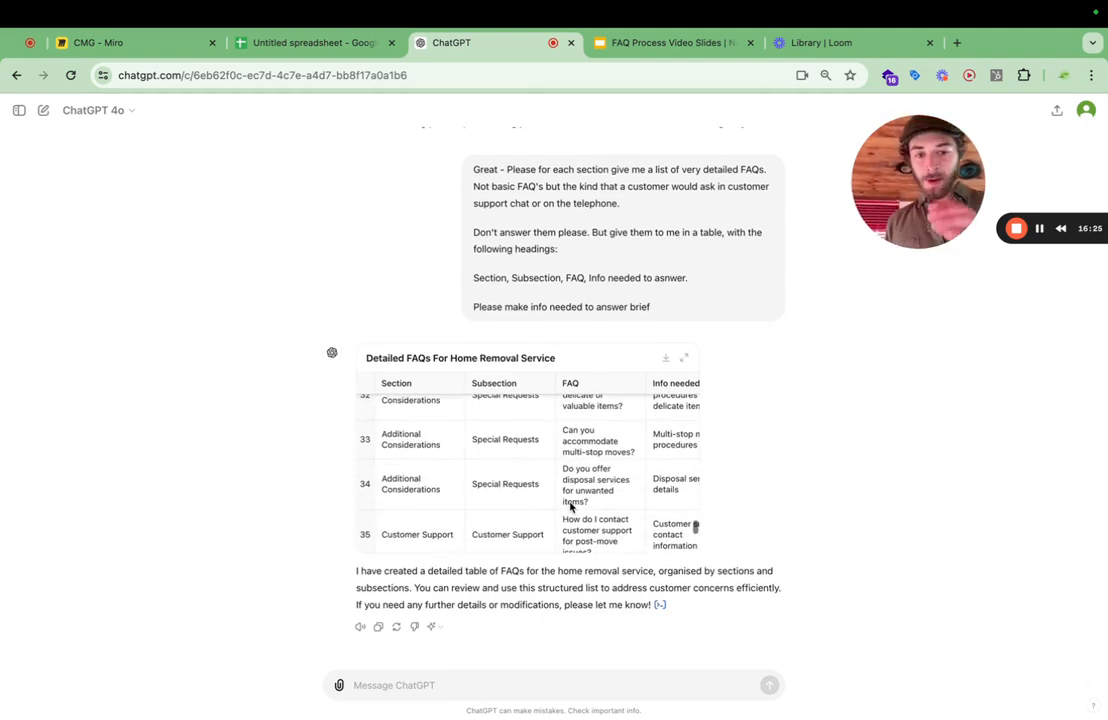
scroll(570, 507, "down", 2)
scroll(570, 507, "right", 2)
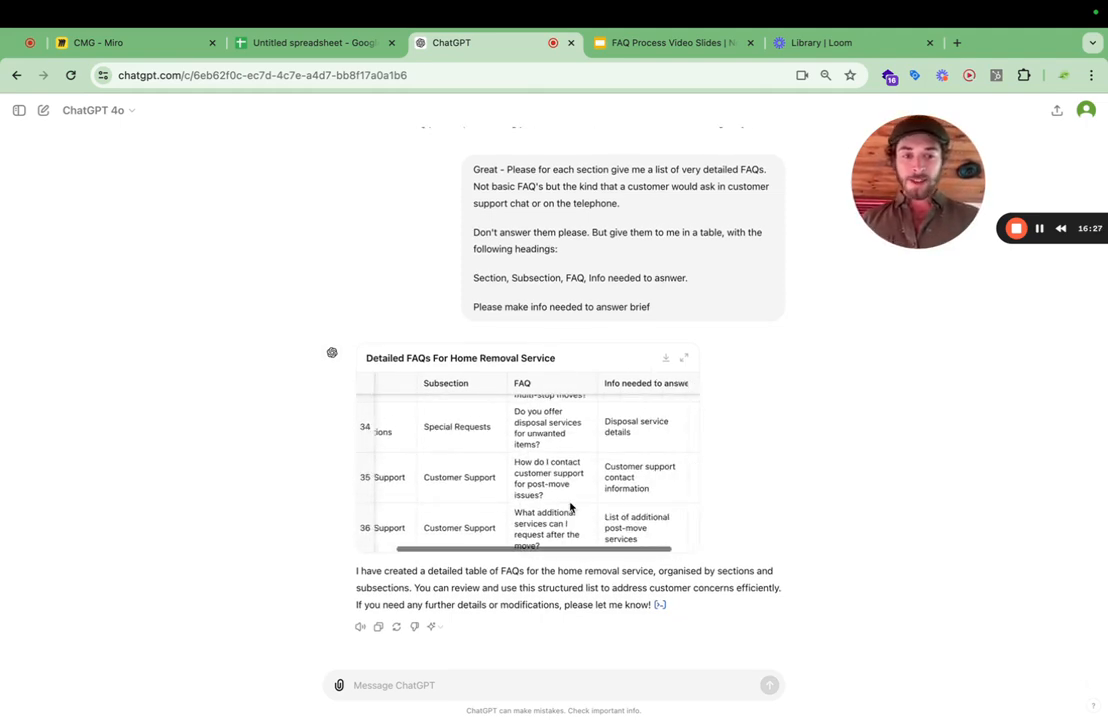
scroll(570, 507, "up", 2)
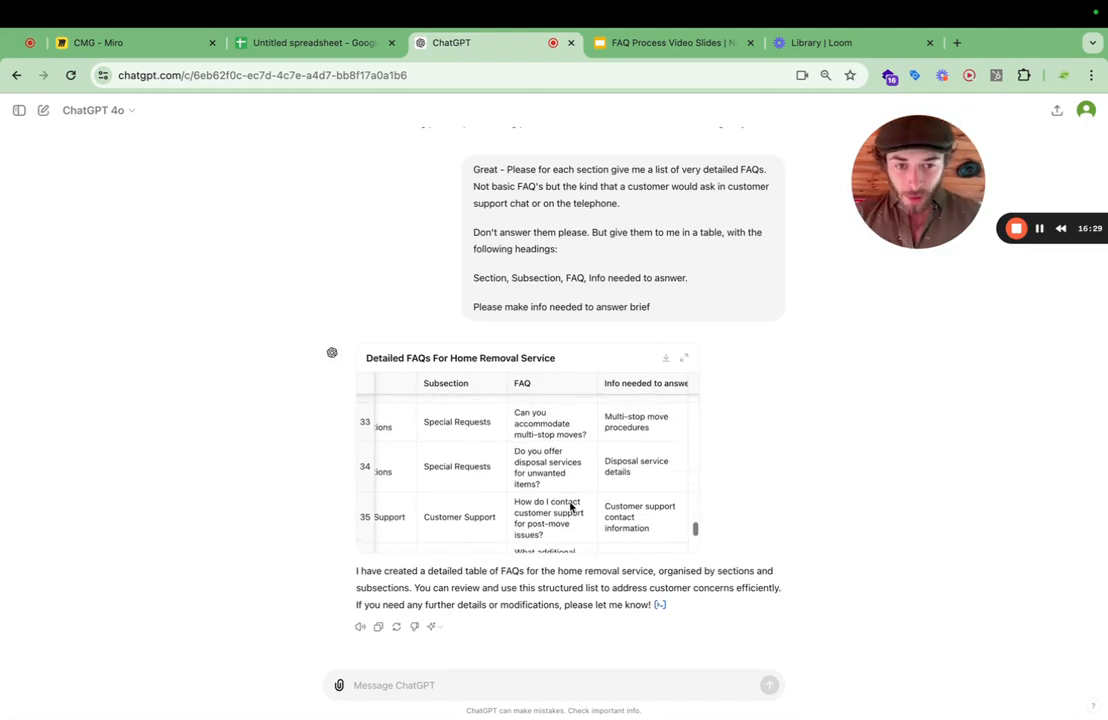
scroll(570, 507, "left", 2)
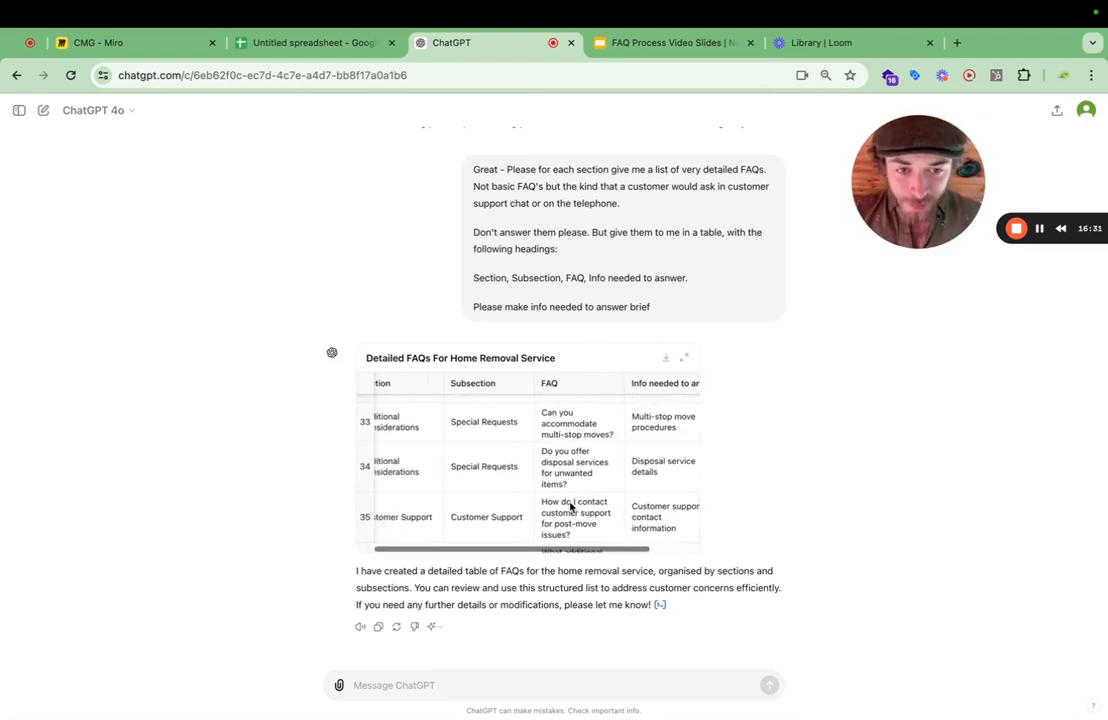
scroll(570, 507, "left", 1)
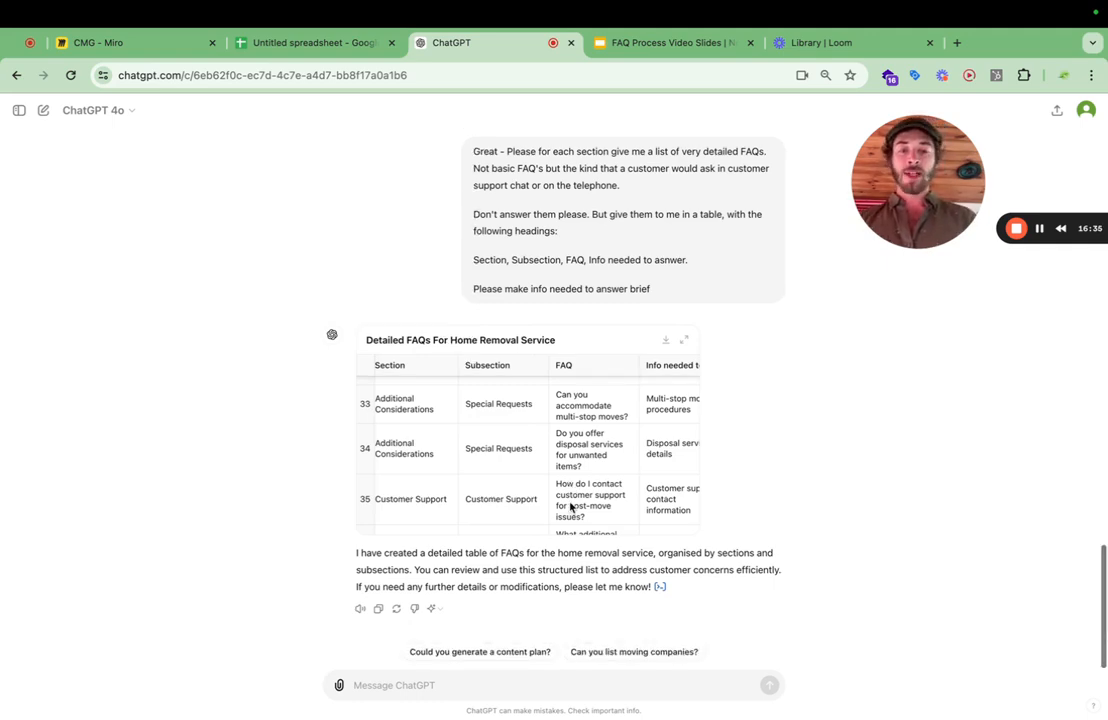
scroll(570, 507, "up", 2)
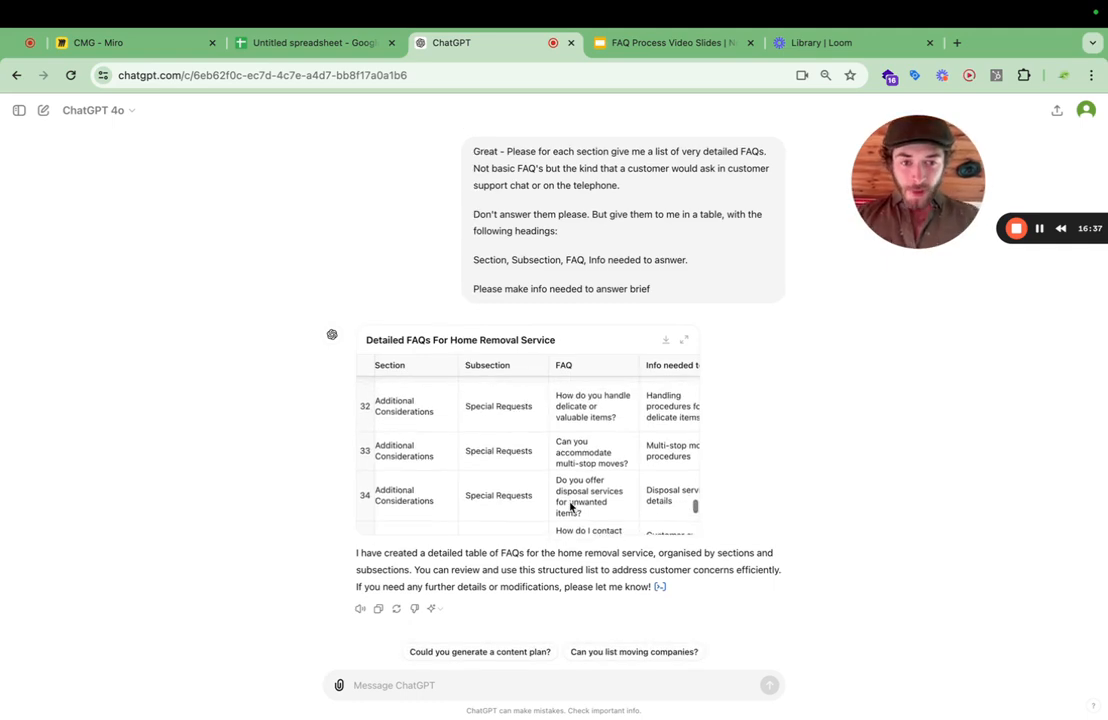
left_click(570, 478)
left_click(574, 435)
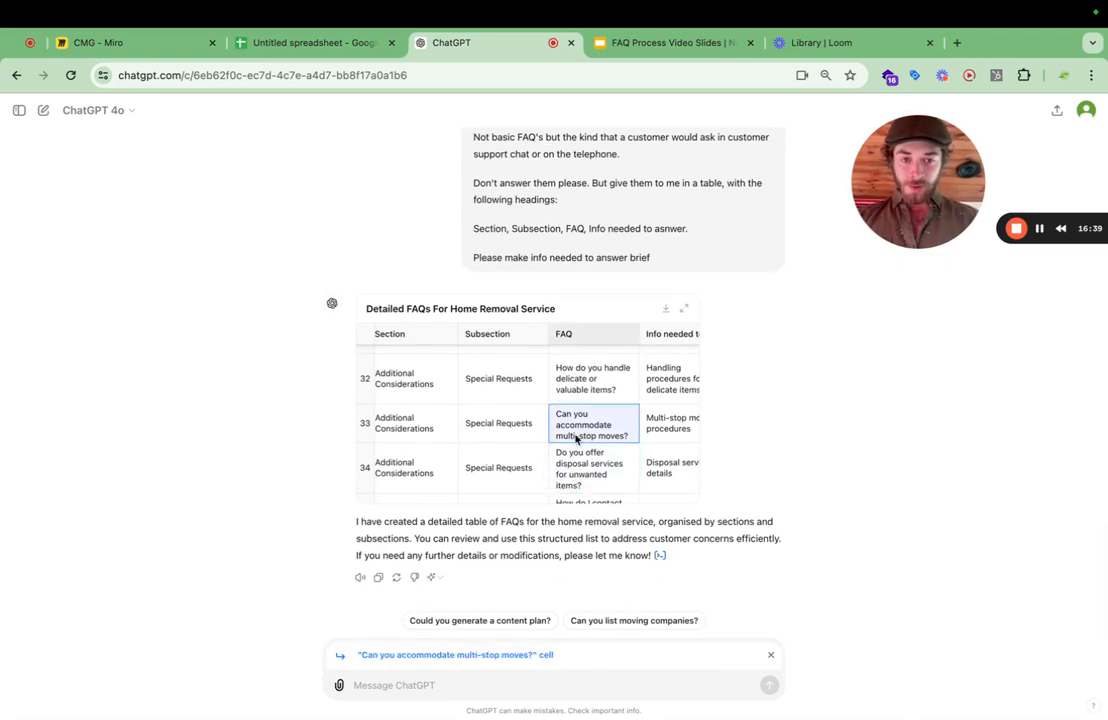
scroll(575, 438, "up", 3)
scroll(575, 438, "up", 2)
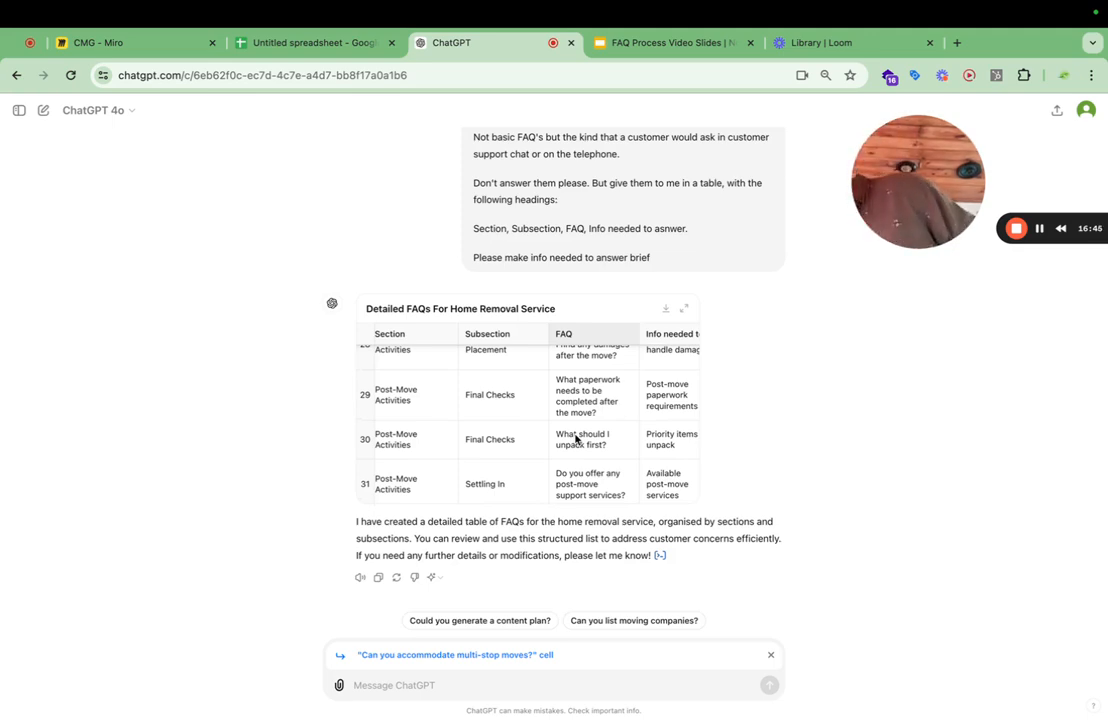
Expand the FAQ table and send the message "I love this new feature!!!!!" with all of its rows selected.
left_click(684, 313)
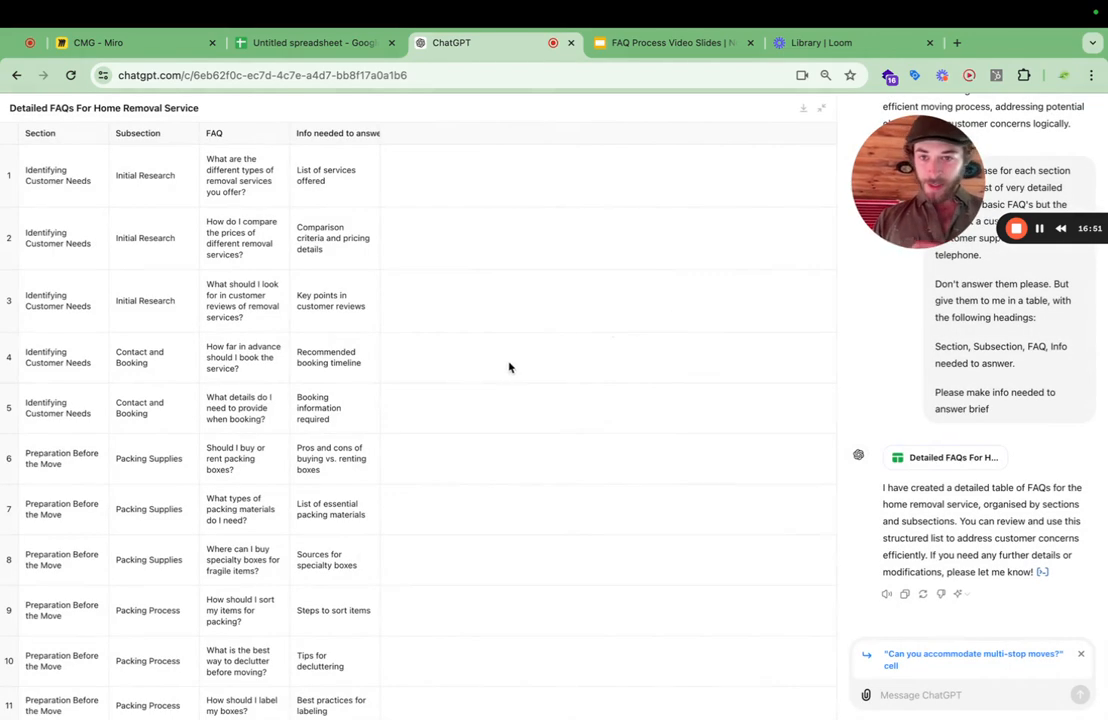
left_click(10, 133)
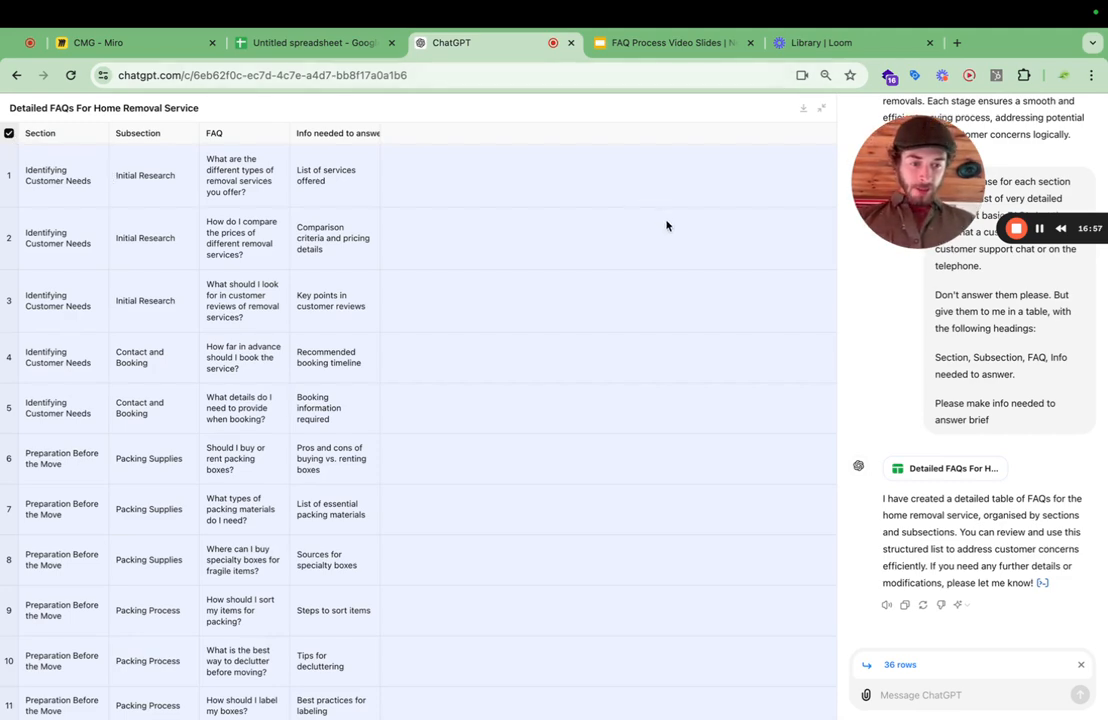
left_click(930, 693)
type("I")
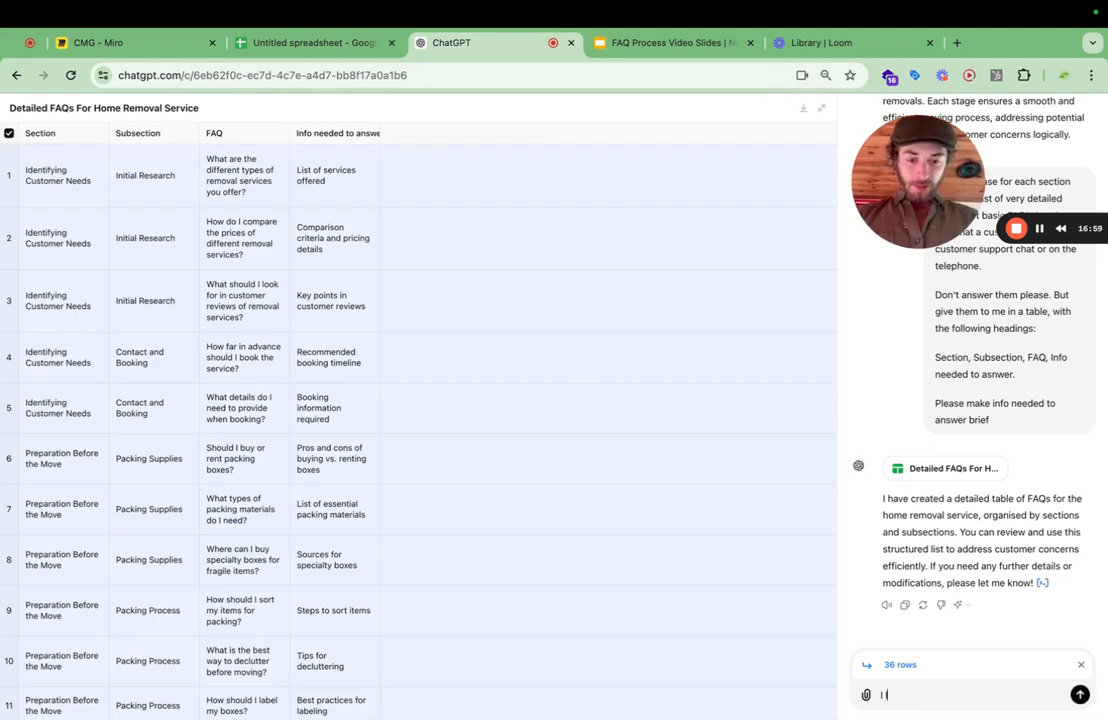
type(" love this new fea")
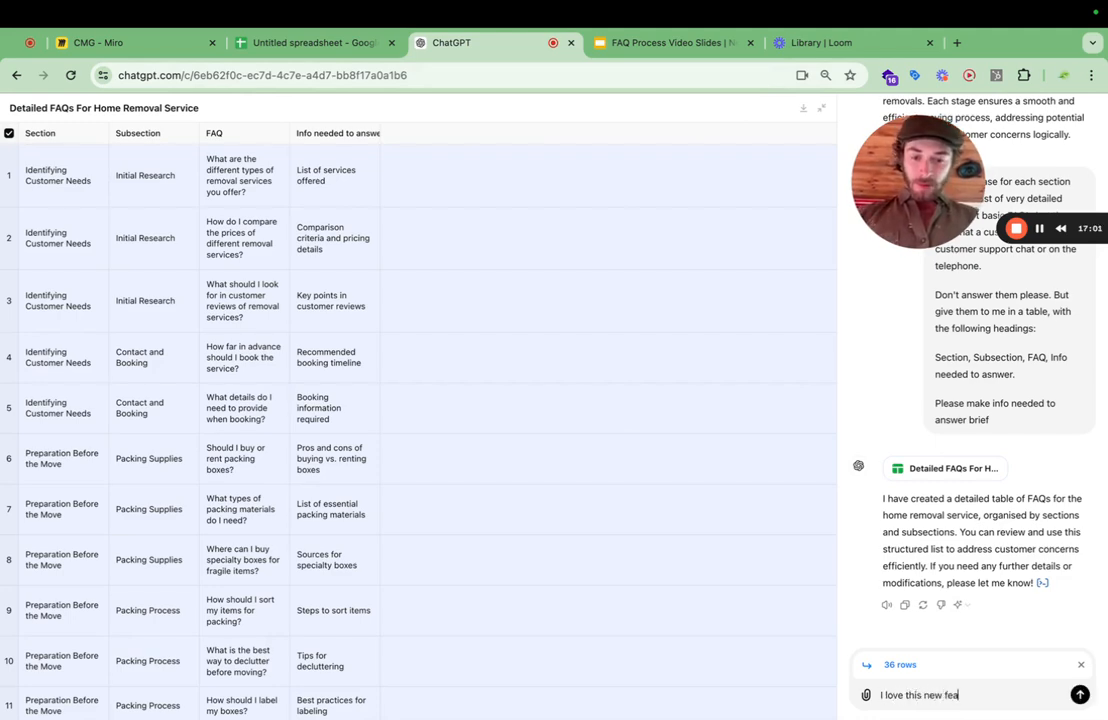
type("ture!!!!!")
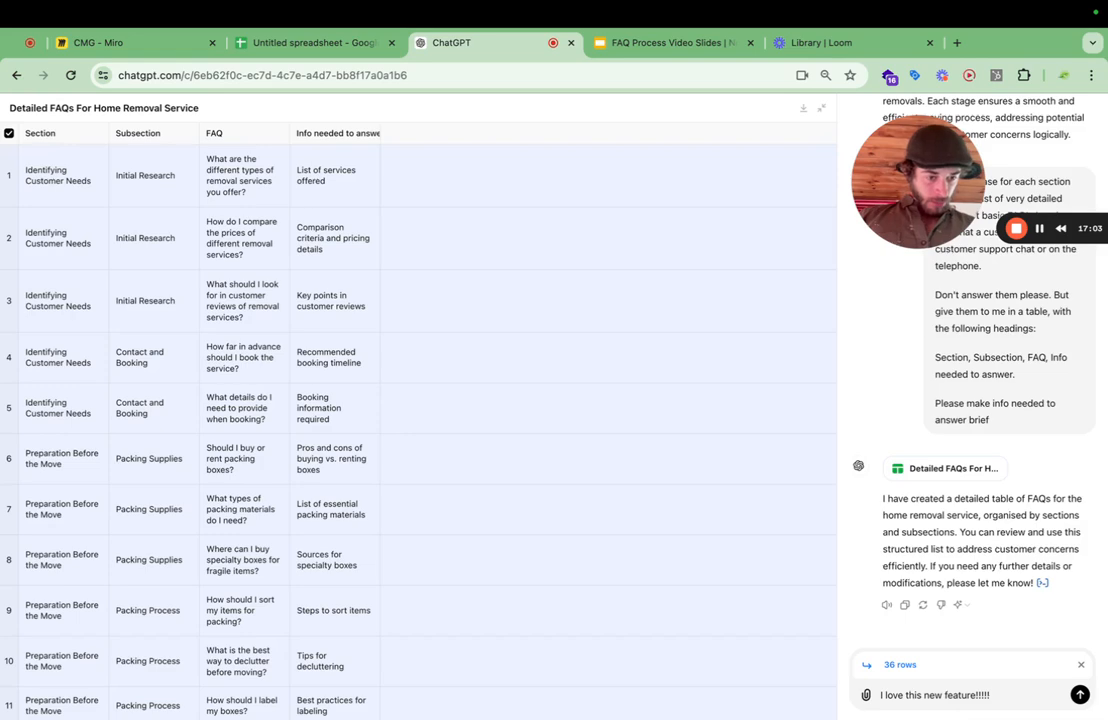
key("Return")
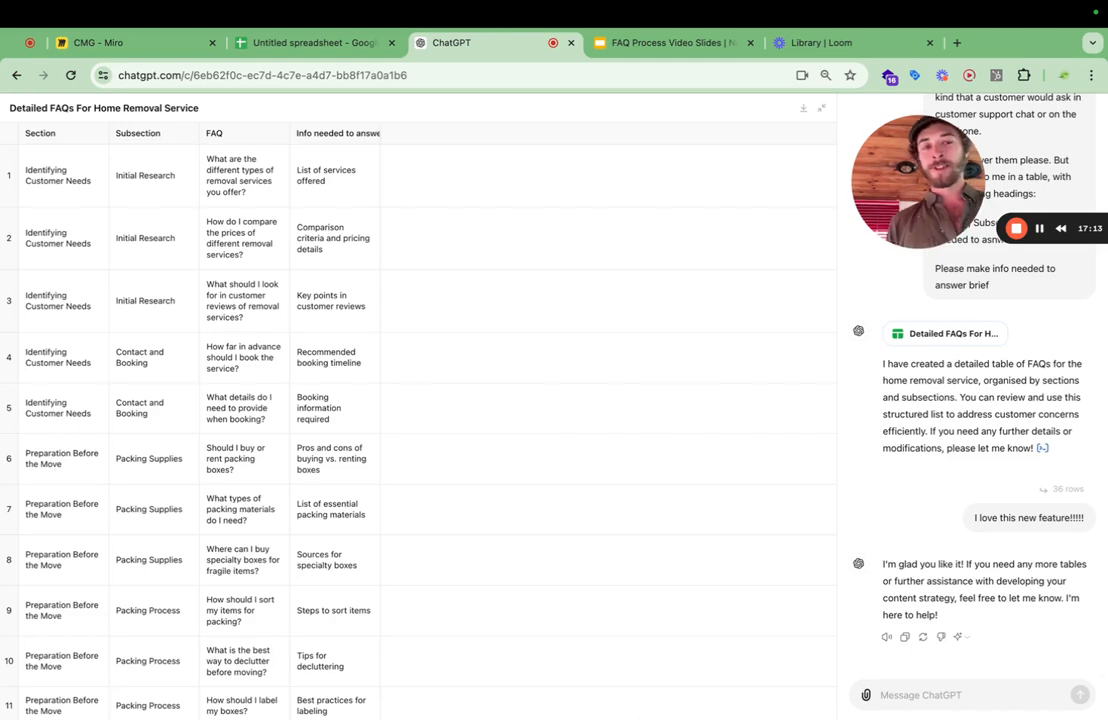
Try pasting the copied content into the untitled Google Sheets spreadsheet at cell A1 and undo the paste.
mouse_move(659, 717)
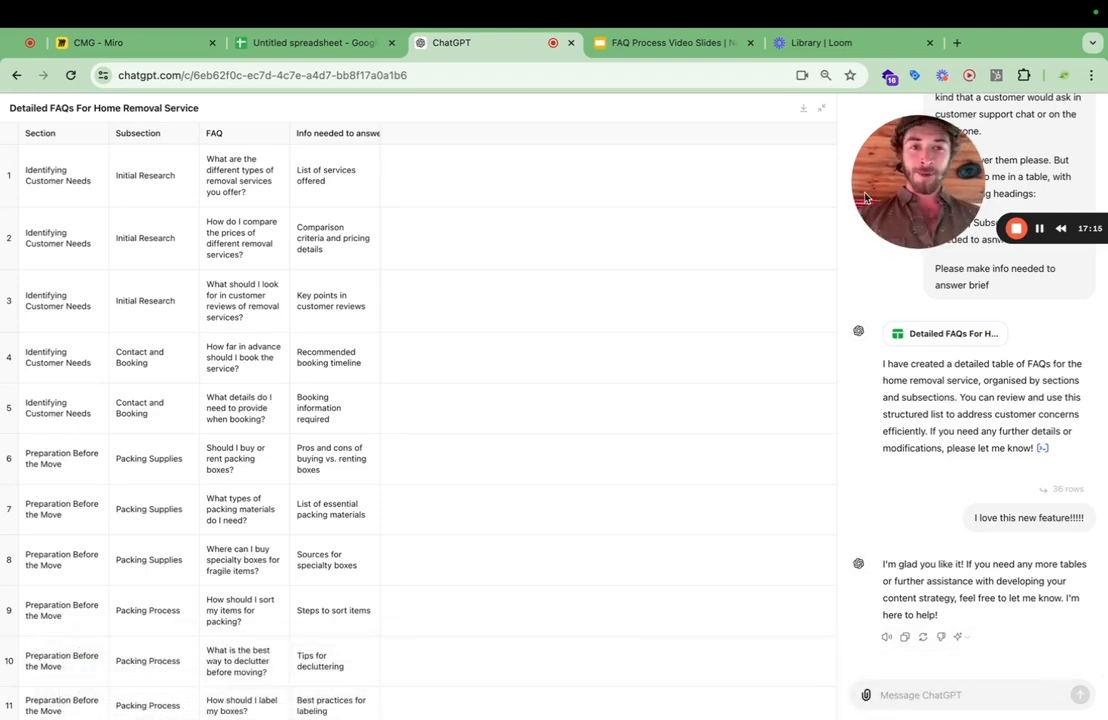
left_click(643, 45)
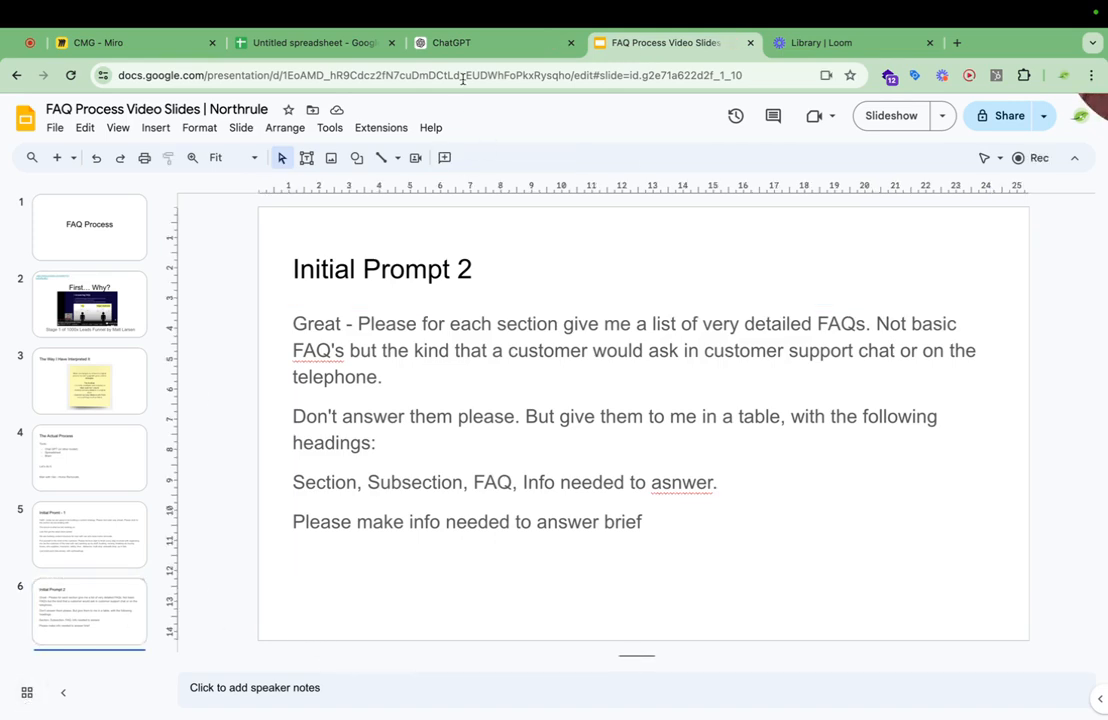
left_click(291, 45)
type("Great - Please for each section give me a list of very detailed FAQs. Not basic FAQ's but the kind that a customer would ask in customer support chat or on the telephone.  Don't answer them please. But give them to me in a table, with the following headings:  Section, Subsection, FAQ, Info needed to answer.  Please make info needed to answer brief")
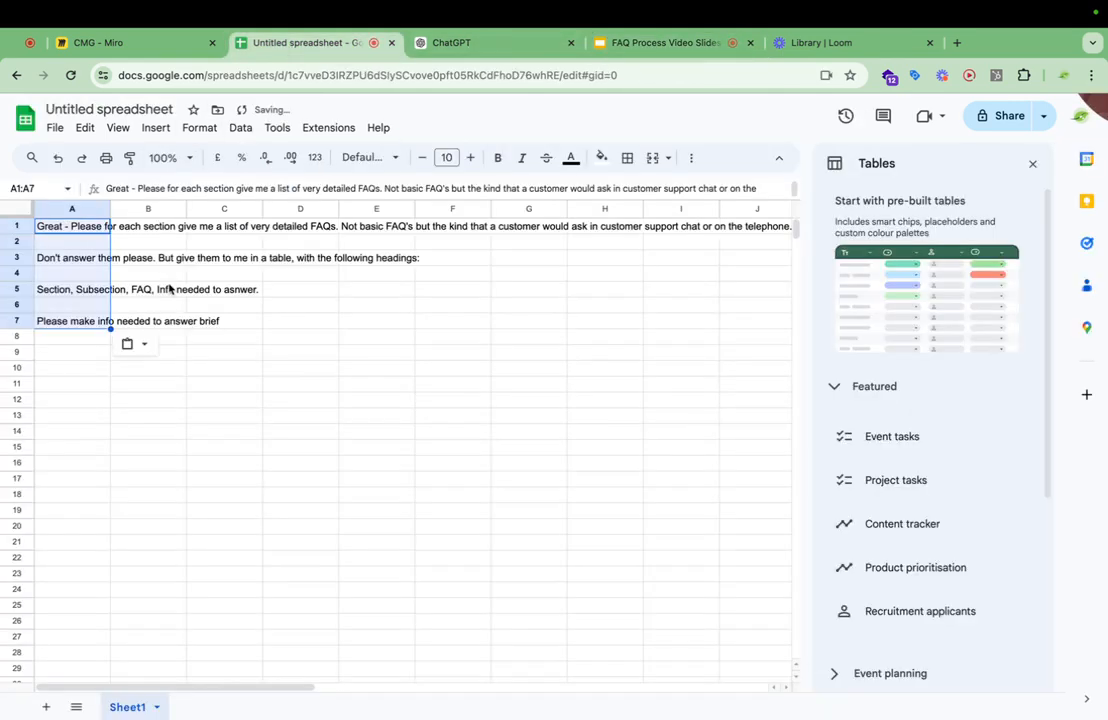
key("super+z")
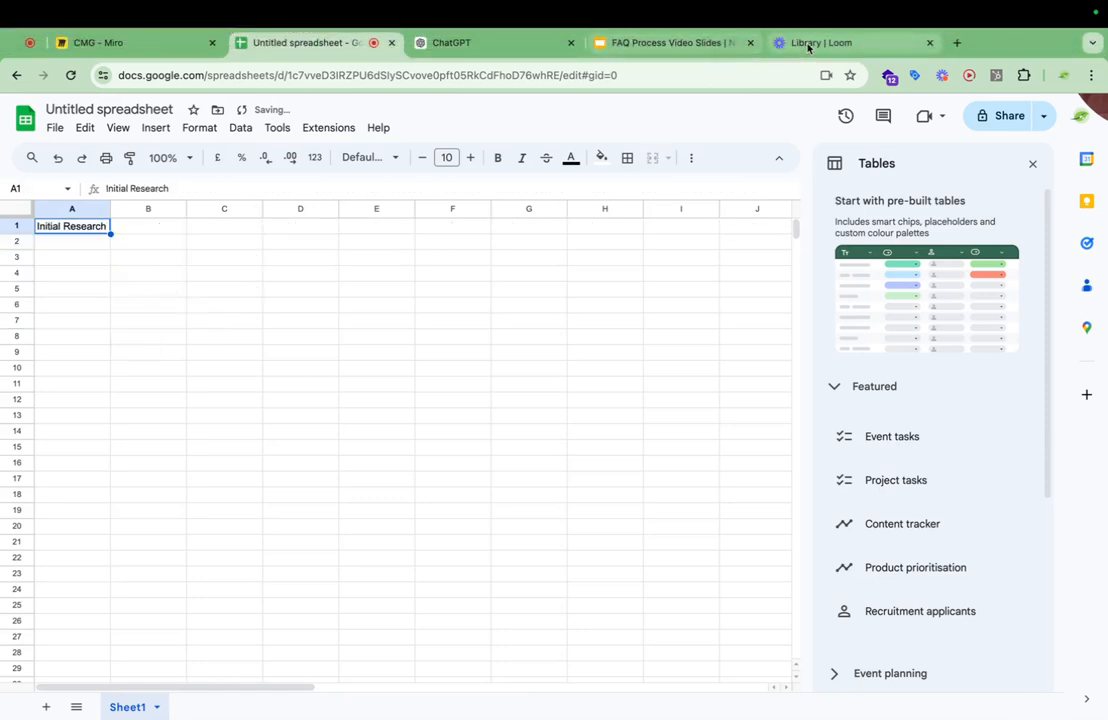
Select all rows of the FAQ table in ChatGPT, try pasting them into the untitled spreadsheet at A1, and undo the paste.
left_click(453, 45)
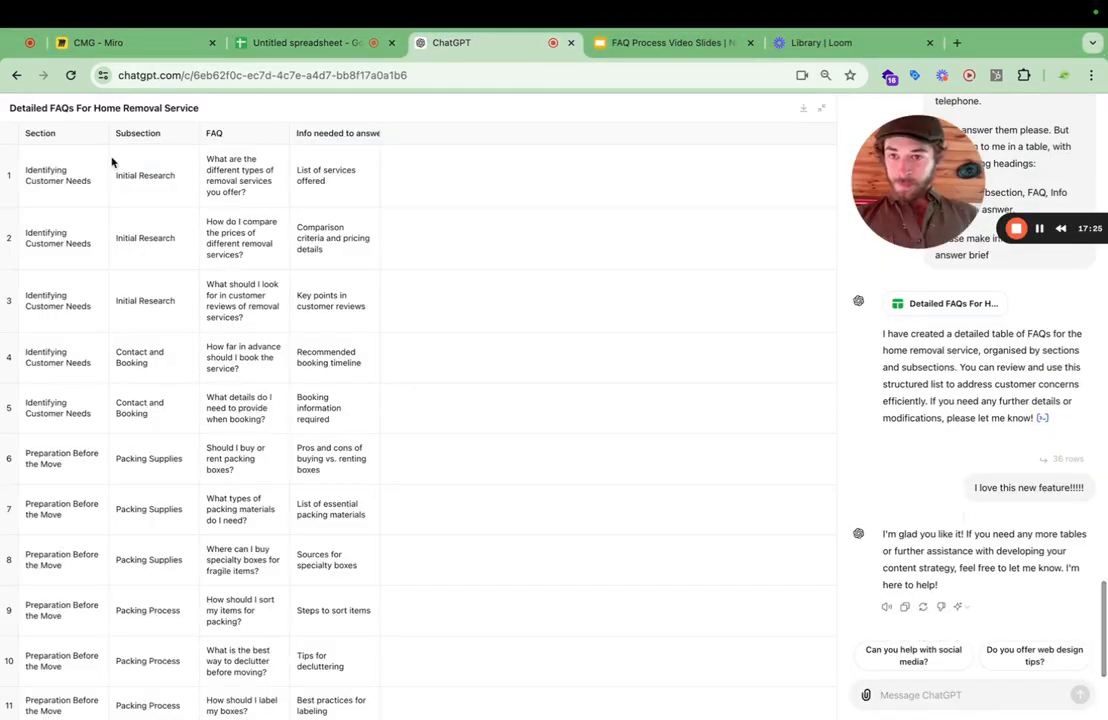
left_click(7, 135)
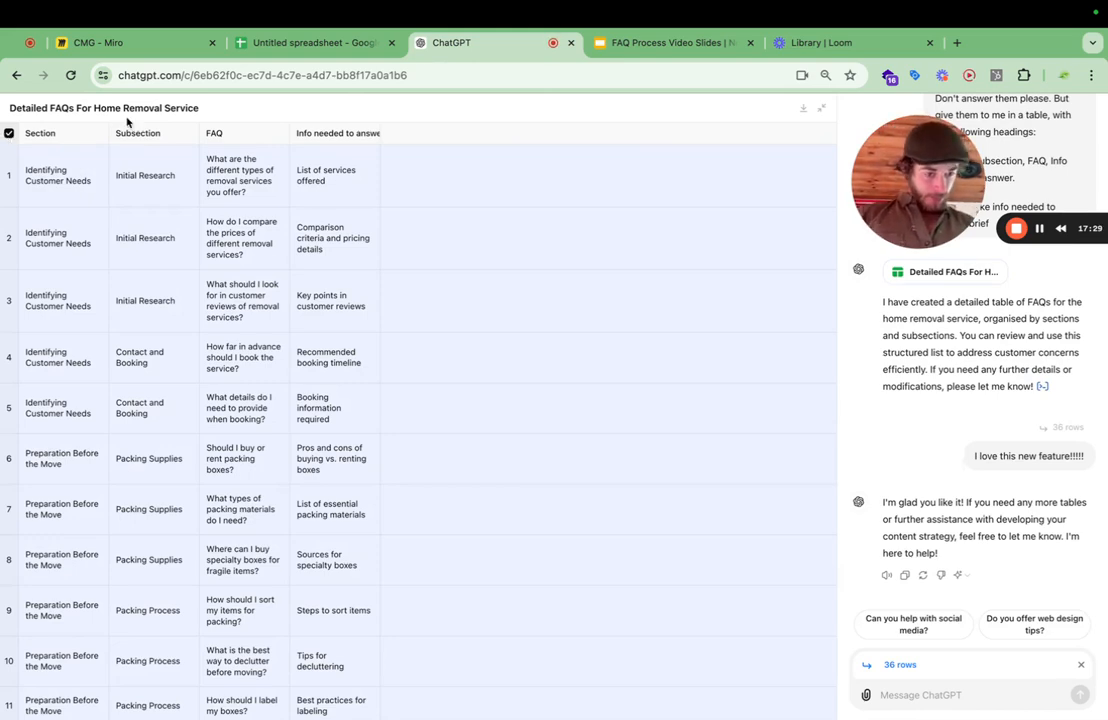
left_click(300, 42)
type("Great - Please for each section give me a list of very detailed FAQs. Not basic FAQ's but the kind that a customer would ask in customer support chat or on the telephone.  Don't answer them please. But give them to me in a table, with the following headings:  Section, Subsection, FAQ, Info needed to asnwer.  Please make info needed to answer brief")
key("ctrl+z")
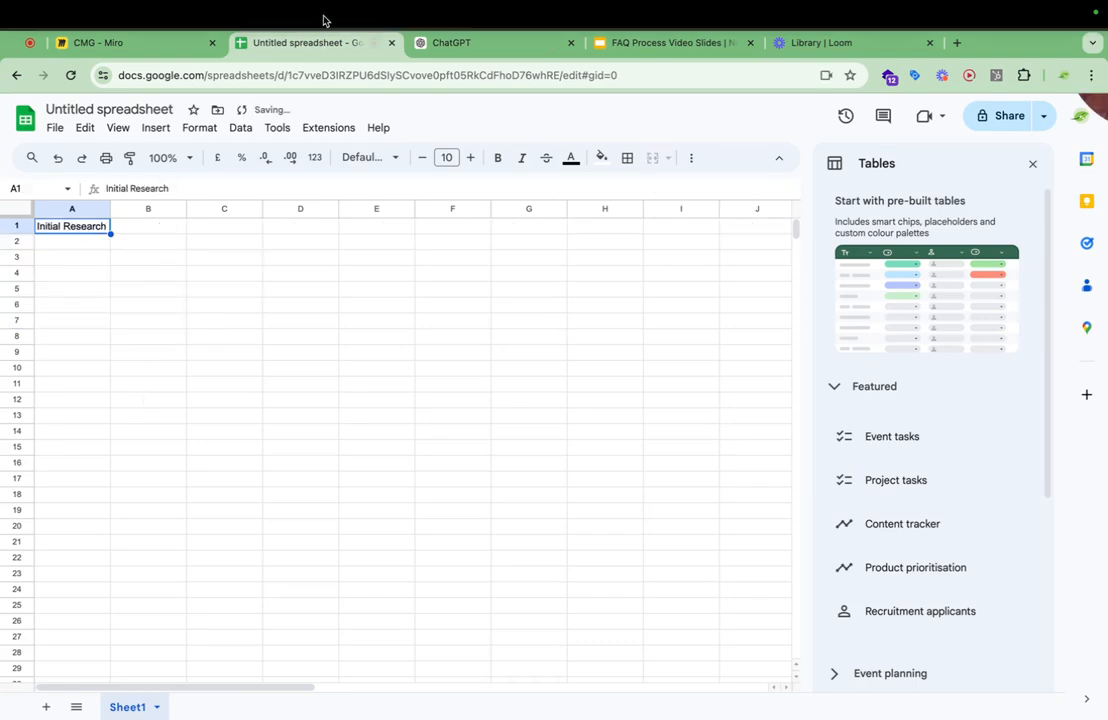
Switch back to ChatGPT, clear the row selection and download the FAQ table as a CSV file.
left_click(495, 45)
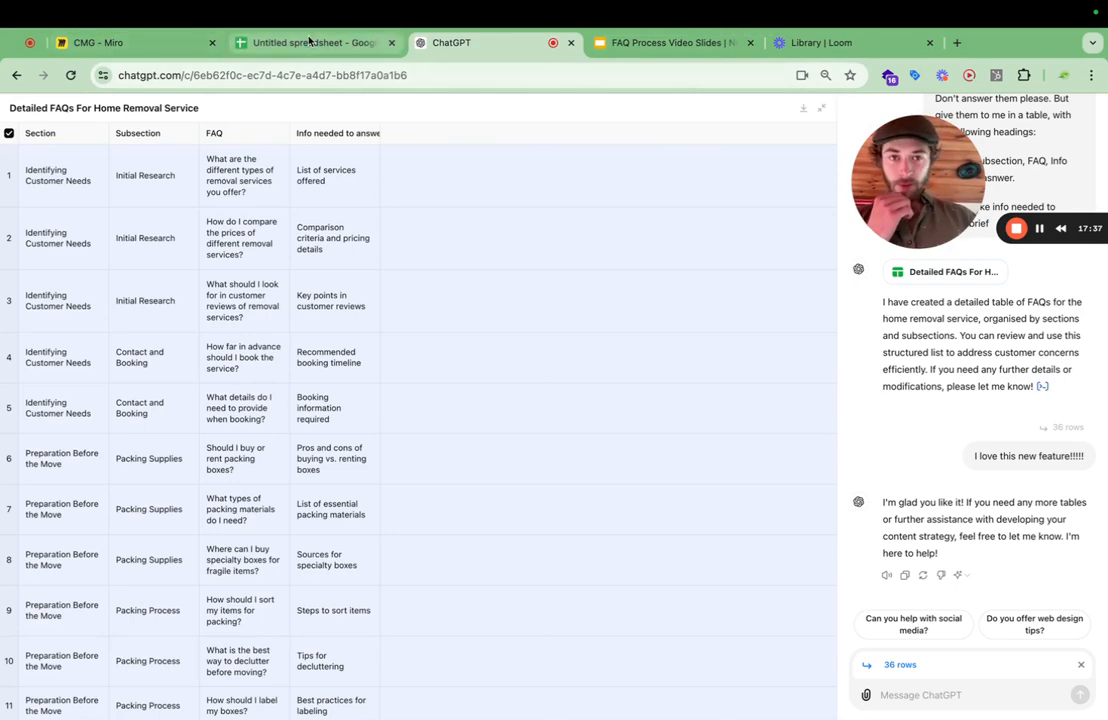
left_click(58, 119)
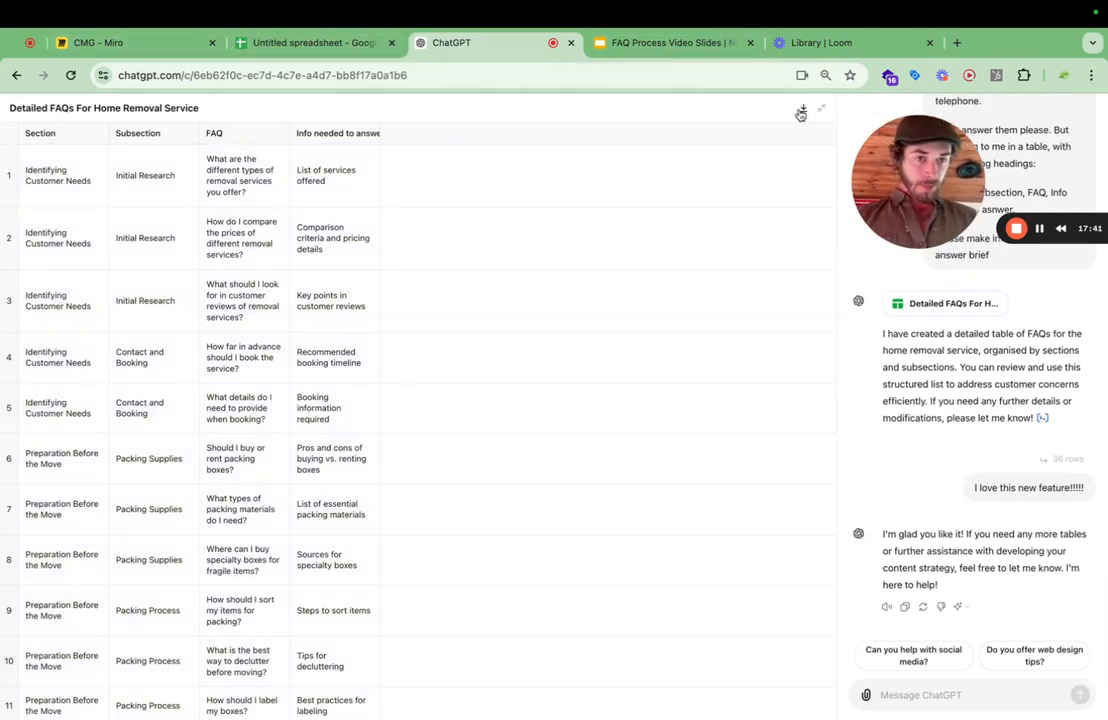
left_click(803, 112)
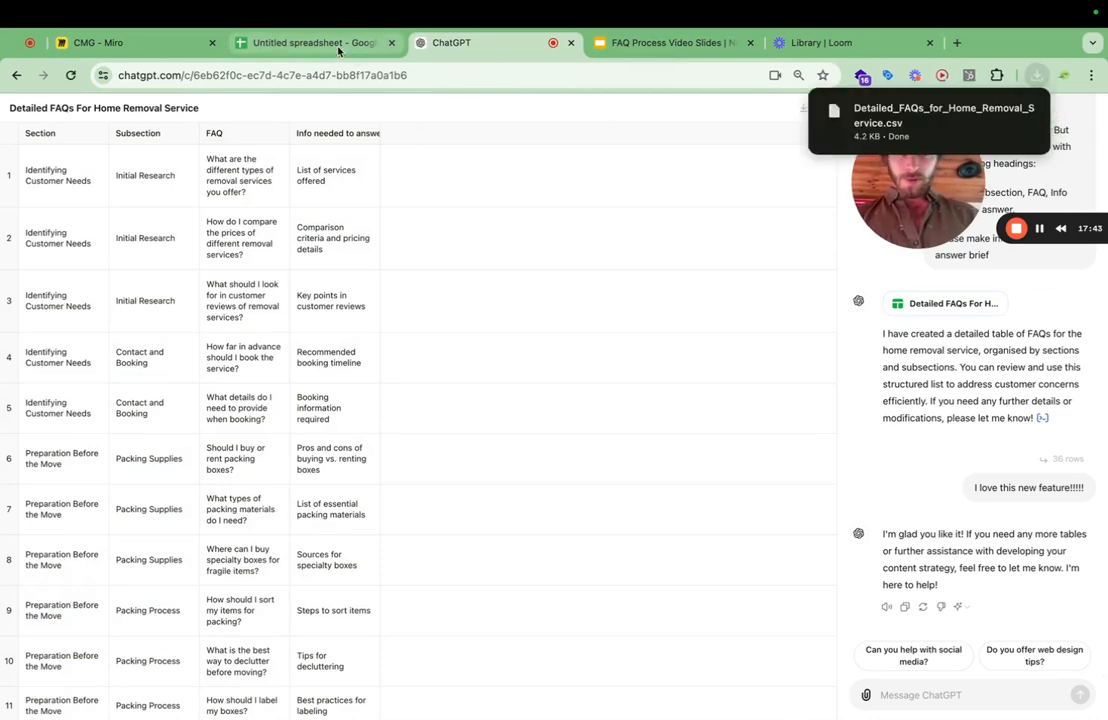
Switch to the untitled Google Sheets spreadsheet and upload the downloaded CSV file Detailed_FAQs_for_Home_Removal_Service.csv for import.
left_click(304, 44)
left_click(56, 127)
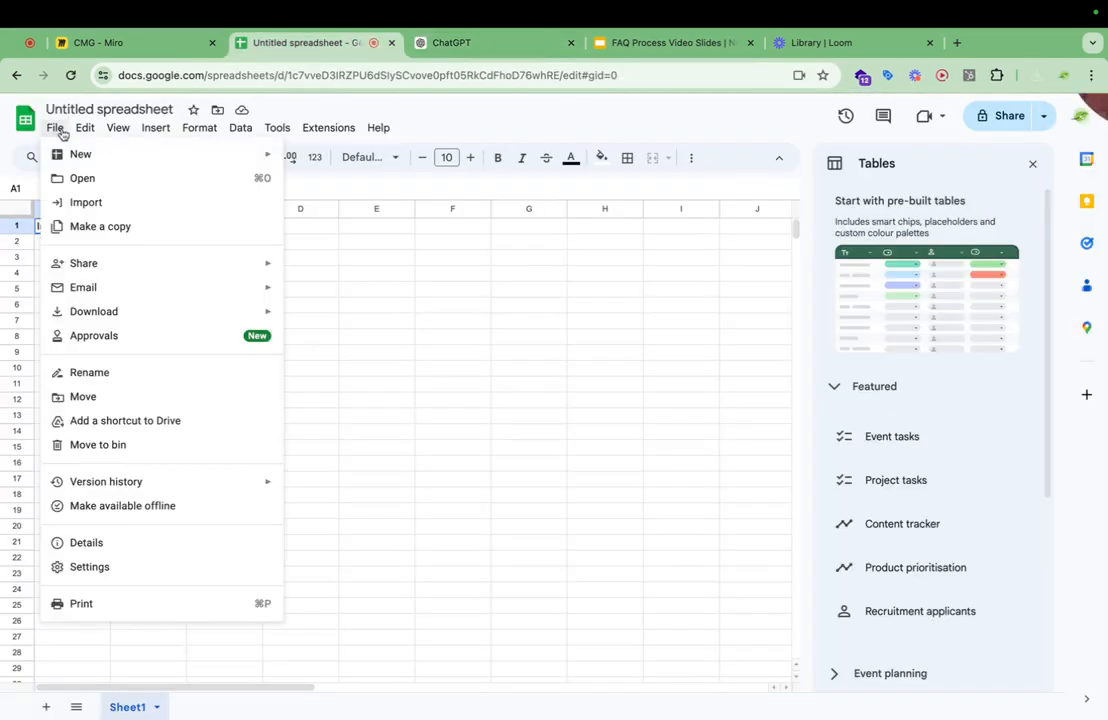
left_click(88, 201)
left_click(1036, 75)
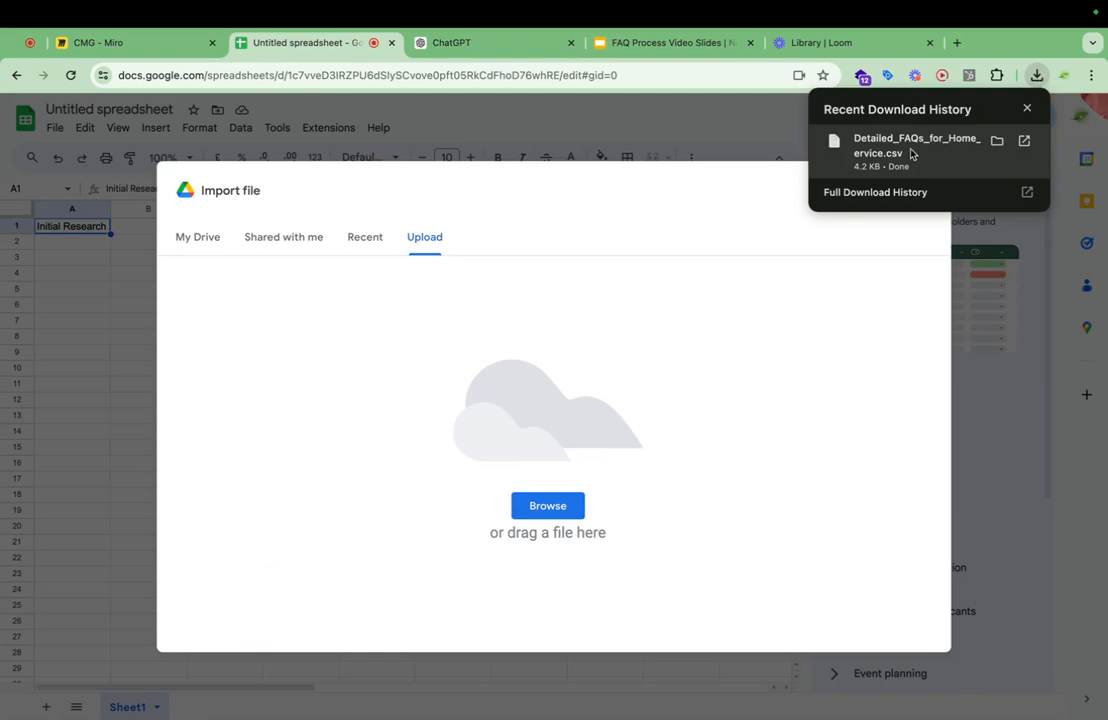
left_click_drag(913, 150, 509, 317)
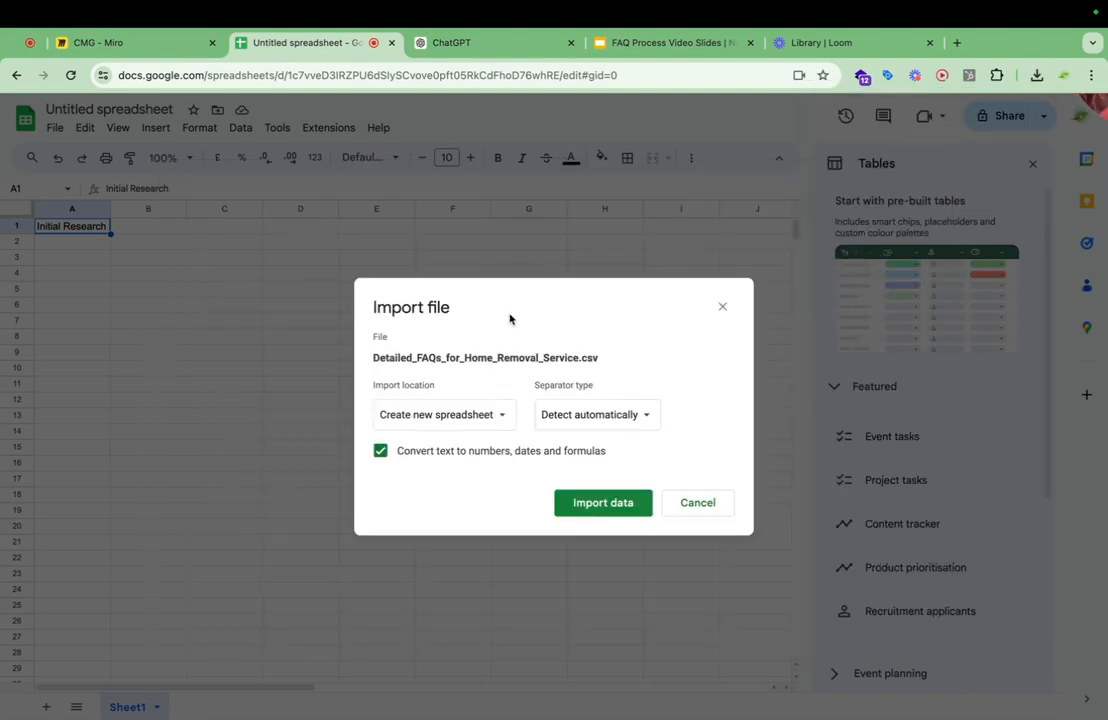
Import the CSV data with the import location set to Append to current sheet.
left_click_drag(1100, 109, 163, 259)
left_click(480, 418)
left_click(470, 577)
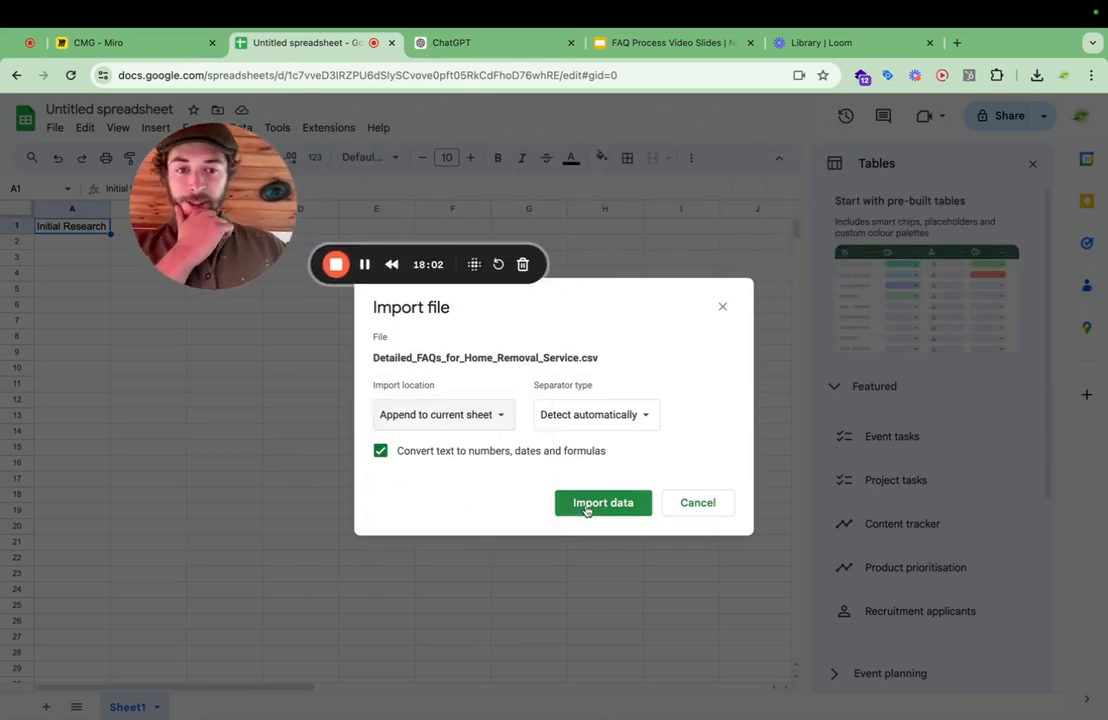
left_click(591, 509)
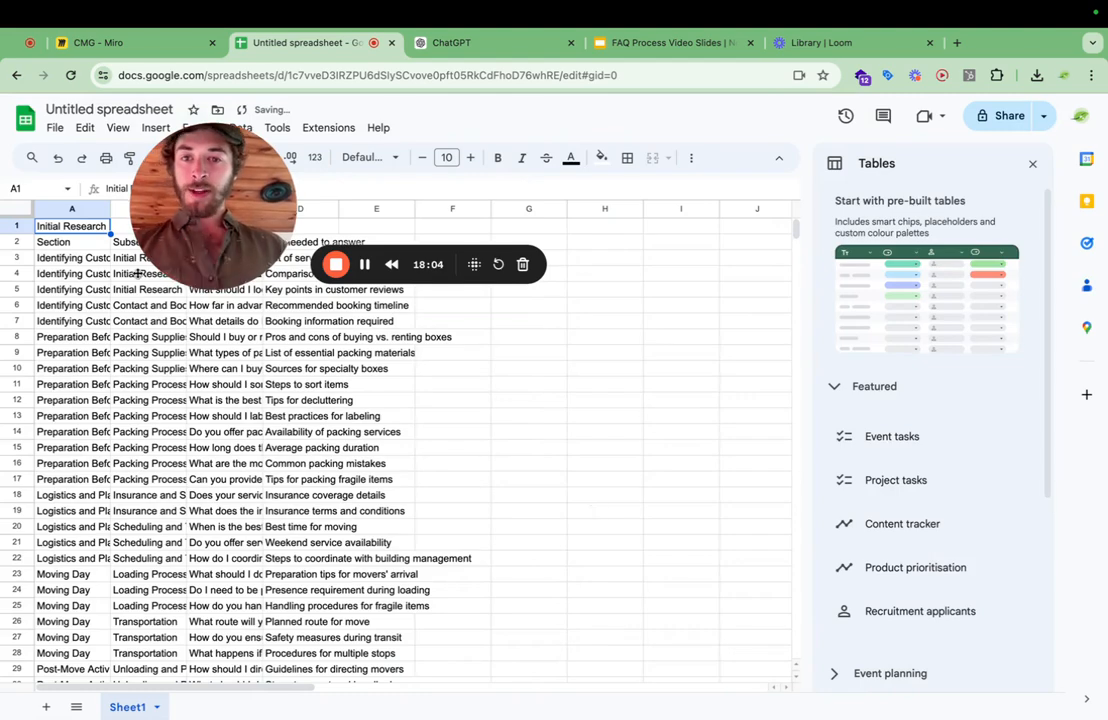
Delete the stray "Initial Research" row above the table's header row.
left_click_drag(208, 266, 741, 210)
left_click(98, 272)
left_click(70, 243)
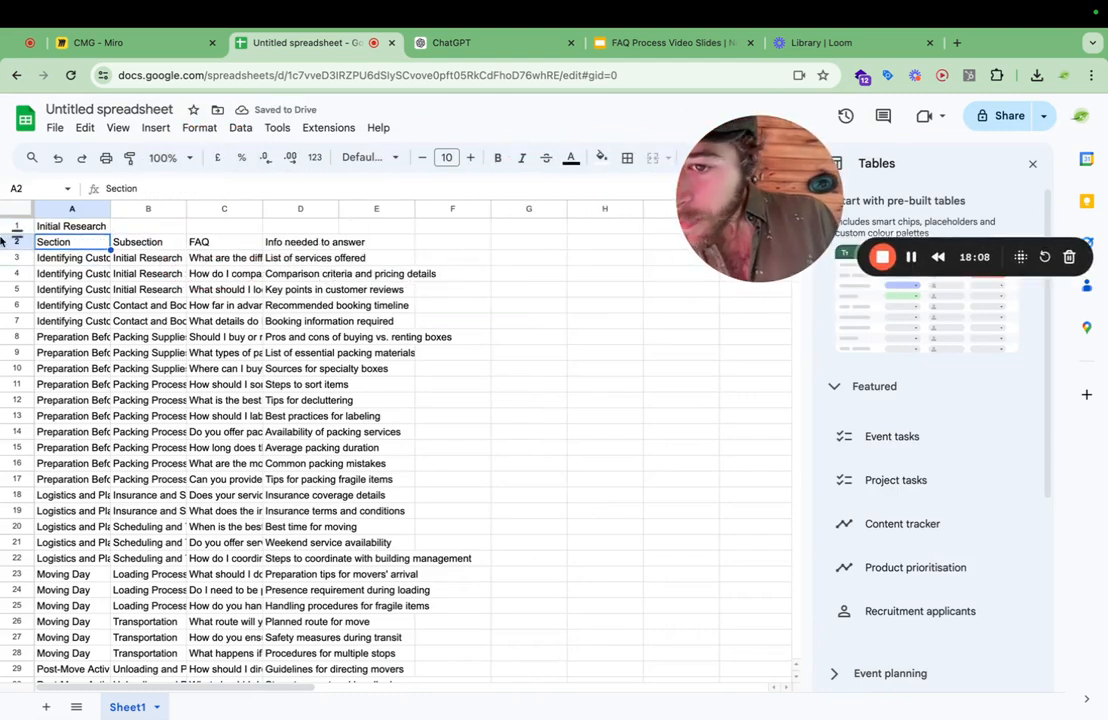
left_click(15, 226)
right_click(15, 226)
left_click(62, 398)
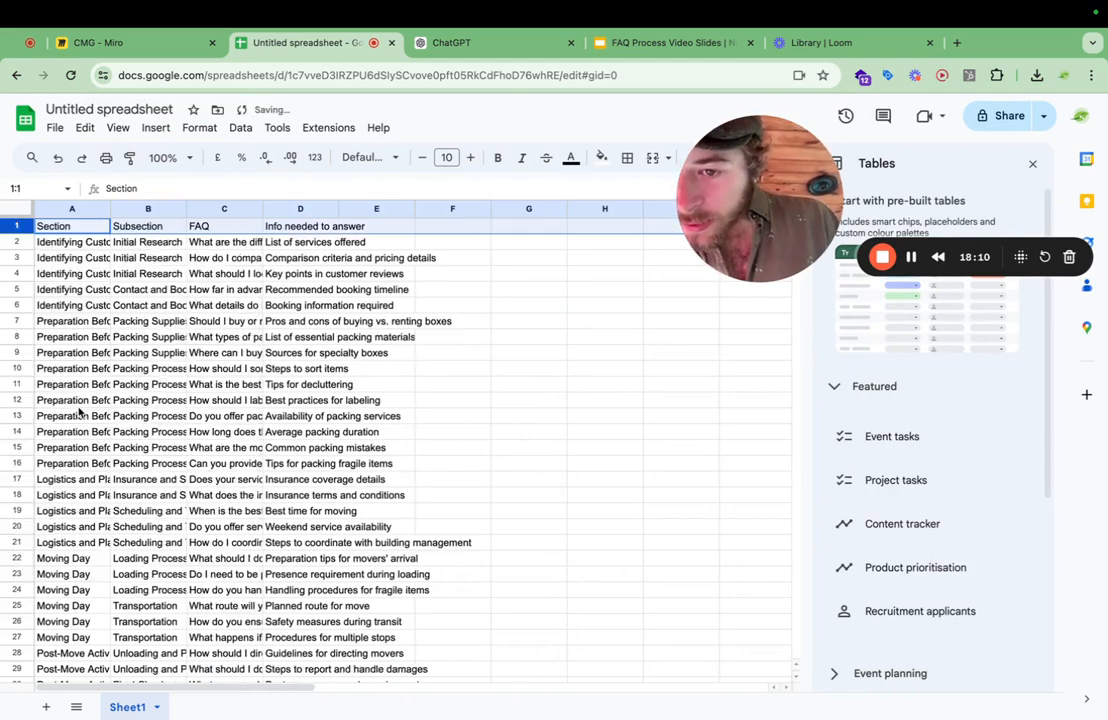
Freeze the first row so the column headers stay in place.
left_click(118, 127)
mouse_move(205, 178)
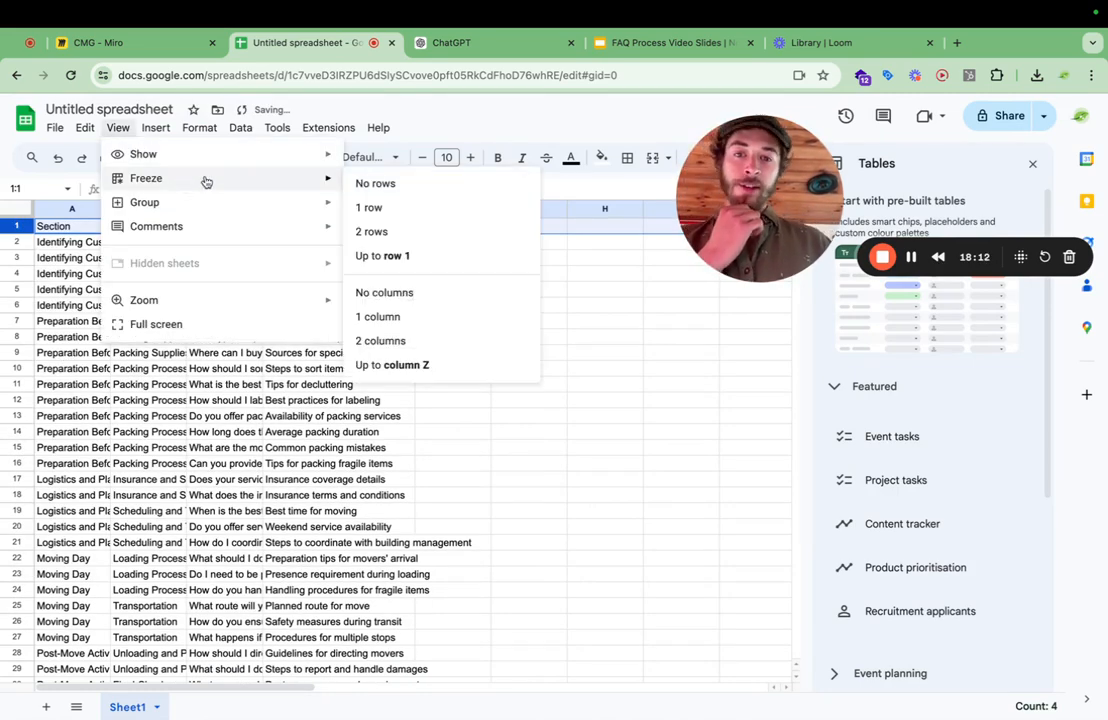
left_click(410, 208)
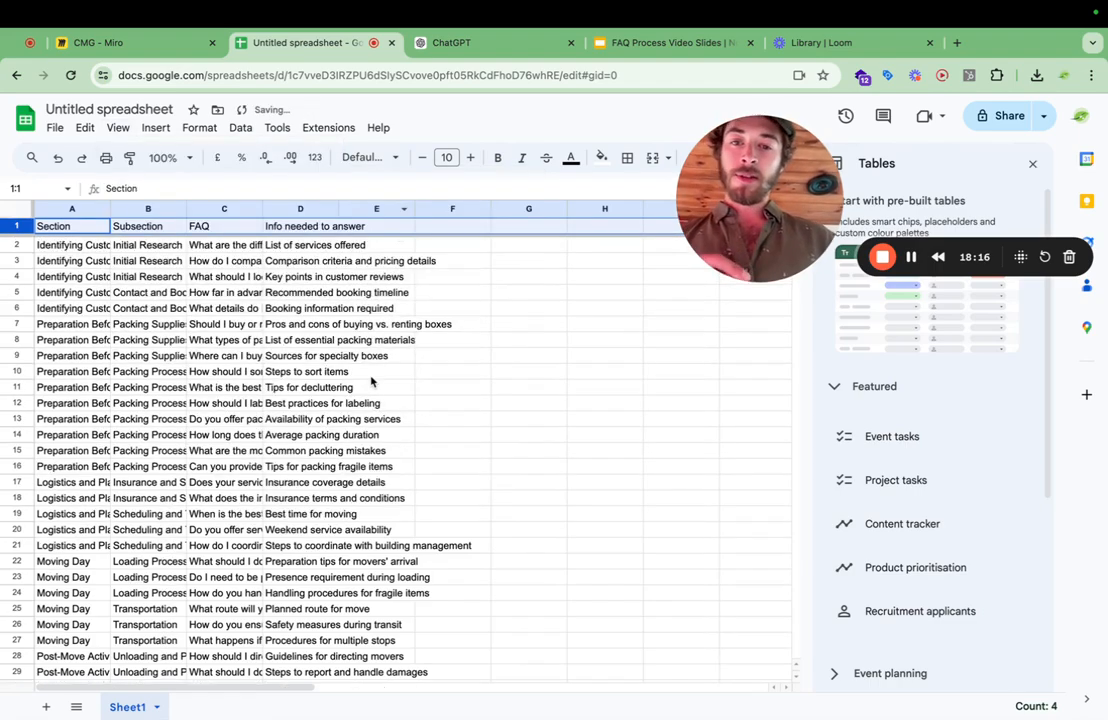
scroll(371, 381, "down", 5)
scroll(371, 381, "down", 5)
scroll(371, 381, "up", 10)
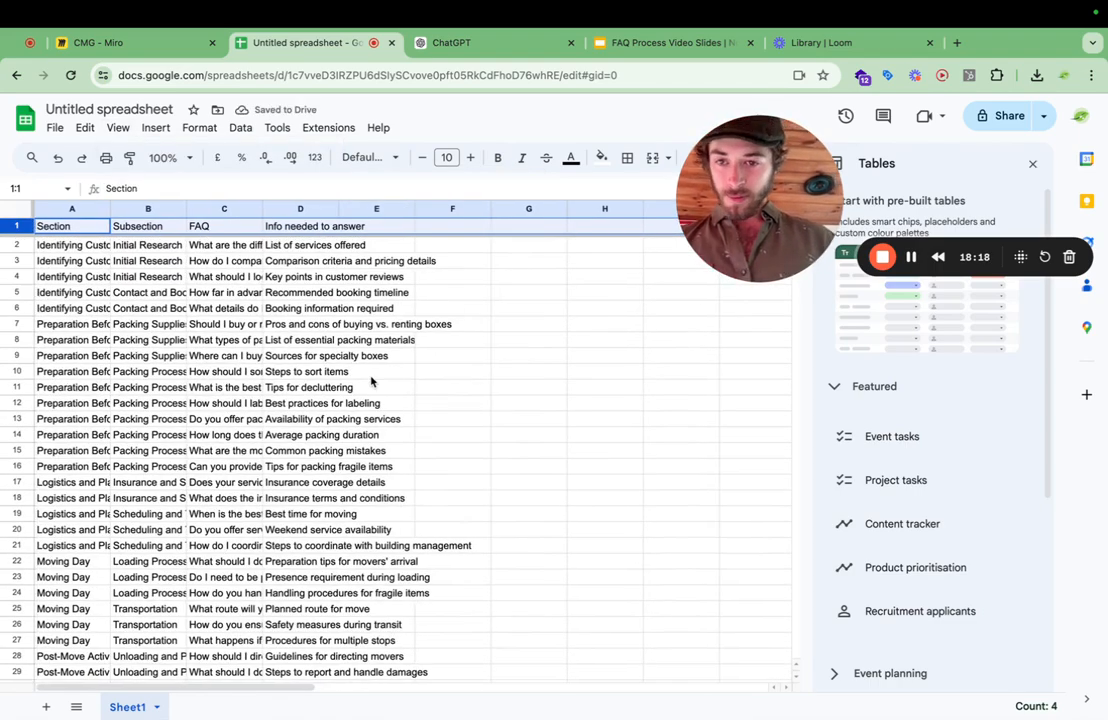
Widen the Section, Subsection and FAQ columns to show more of their text.
left_click_drag(109, 208, 267, 208)
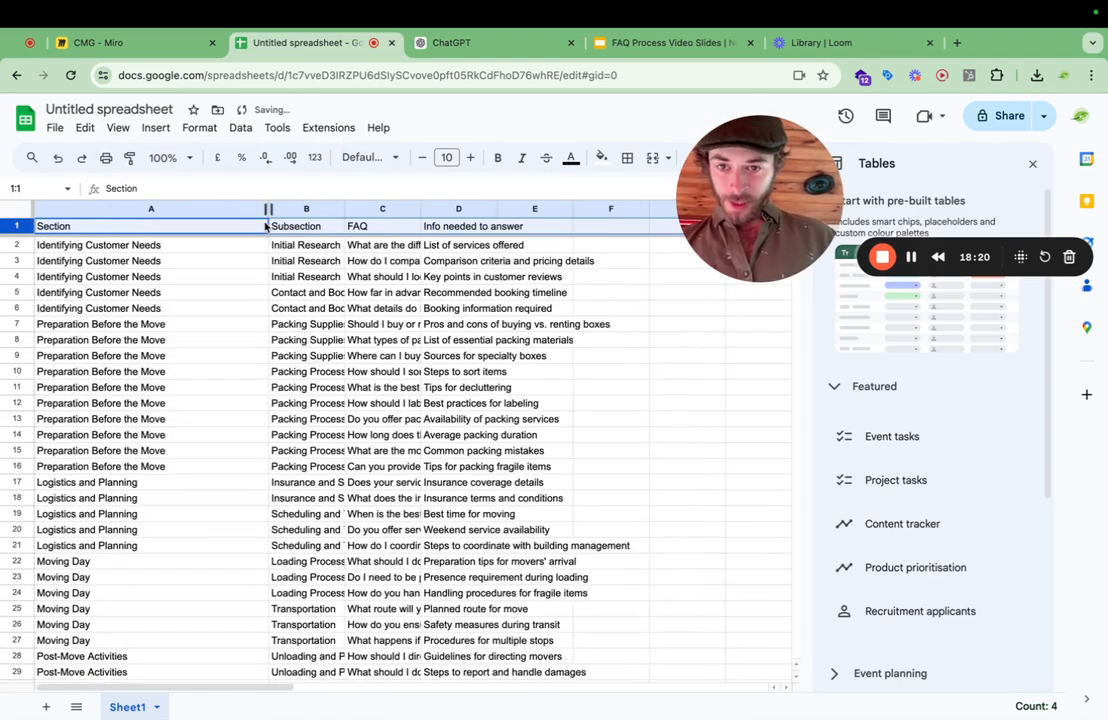
left_click_drag(343, 209, 415, 208)
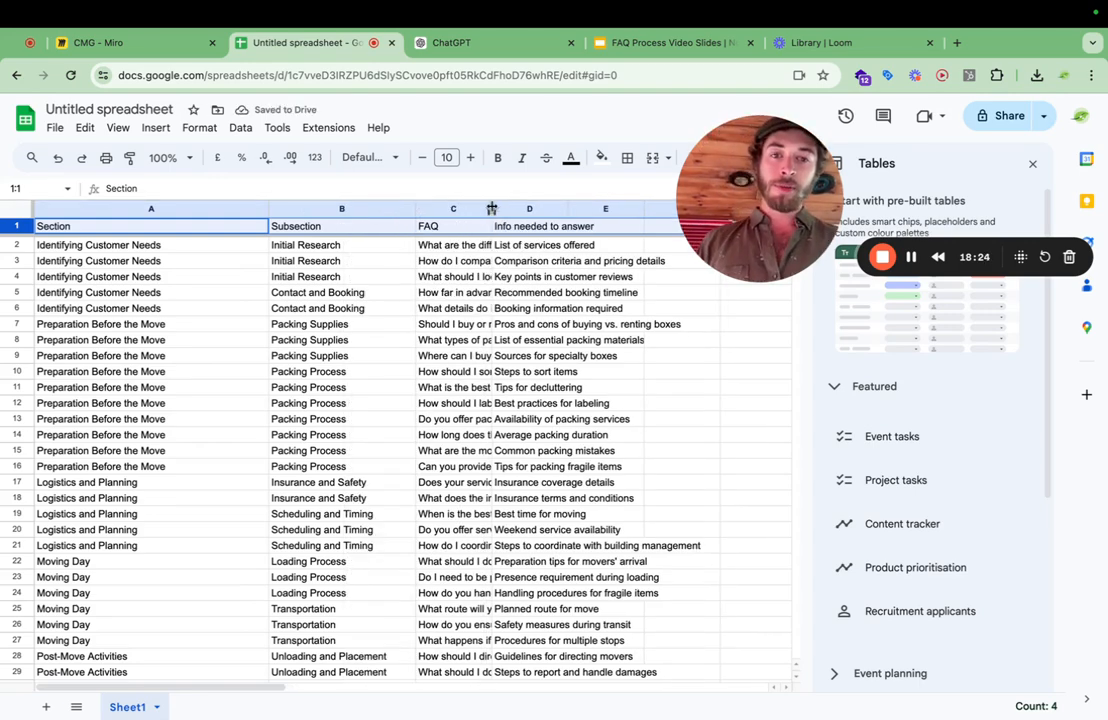
left_click_drag(492, 208, 619, 209)
Examine the "Info needed to answer" entries and the empty cells beside them in the first rows.
scroll(594, 402, "right", 2)
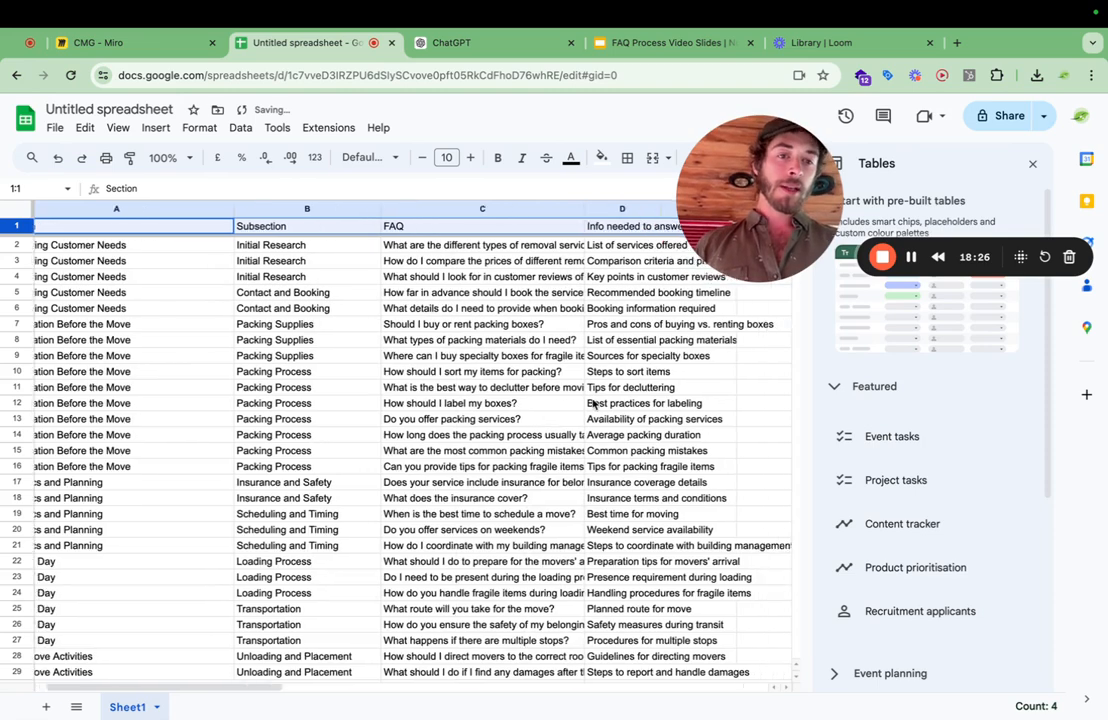
scroll(594, 403, "right", 2)
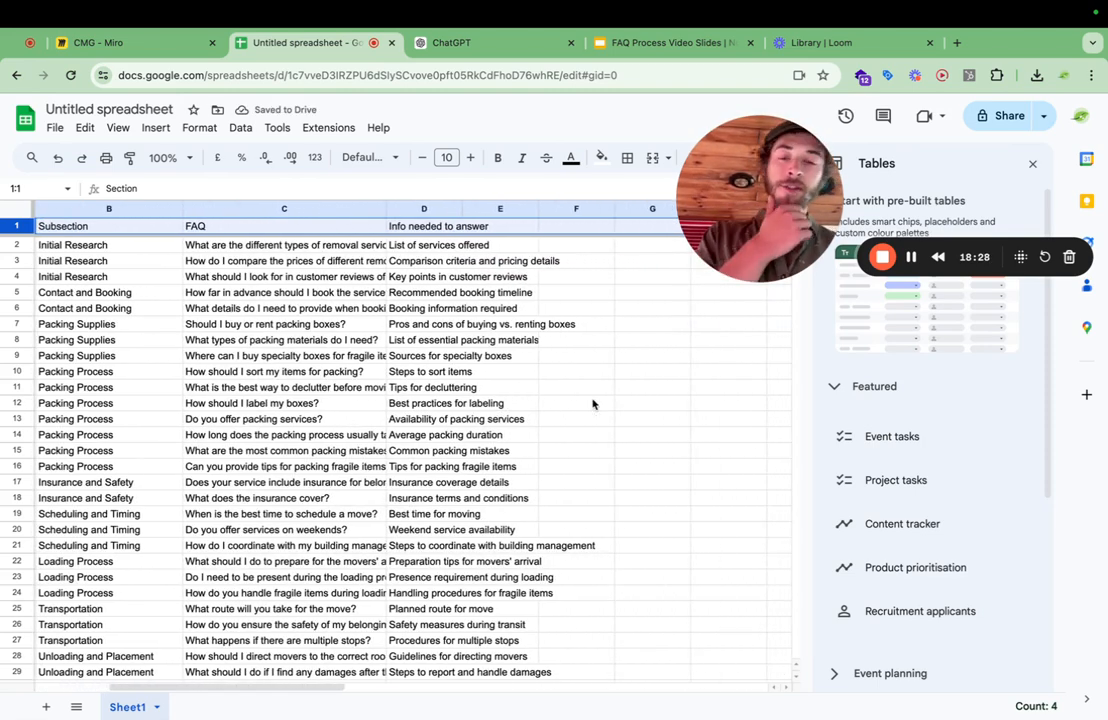
scroll(593, 403, "left", 1)
left_click(578, 244)
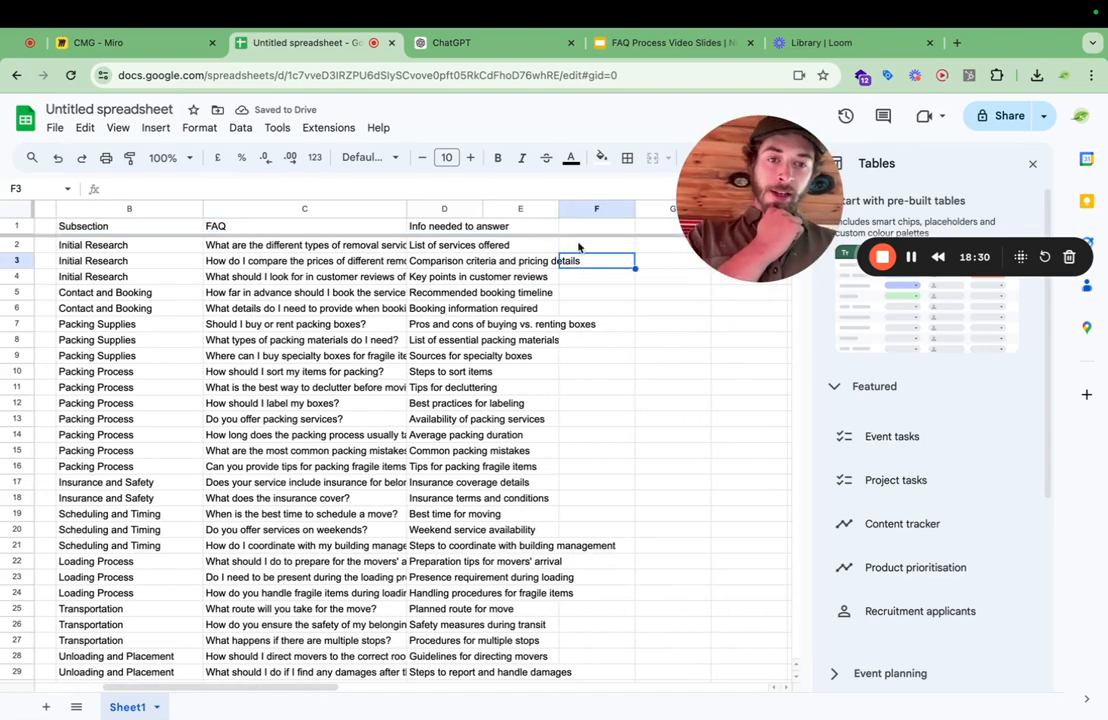
left_click(580, 232)
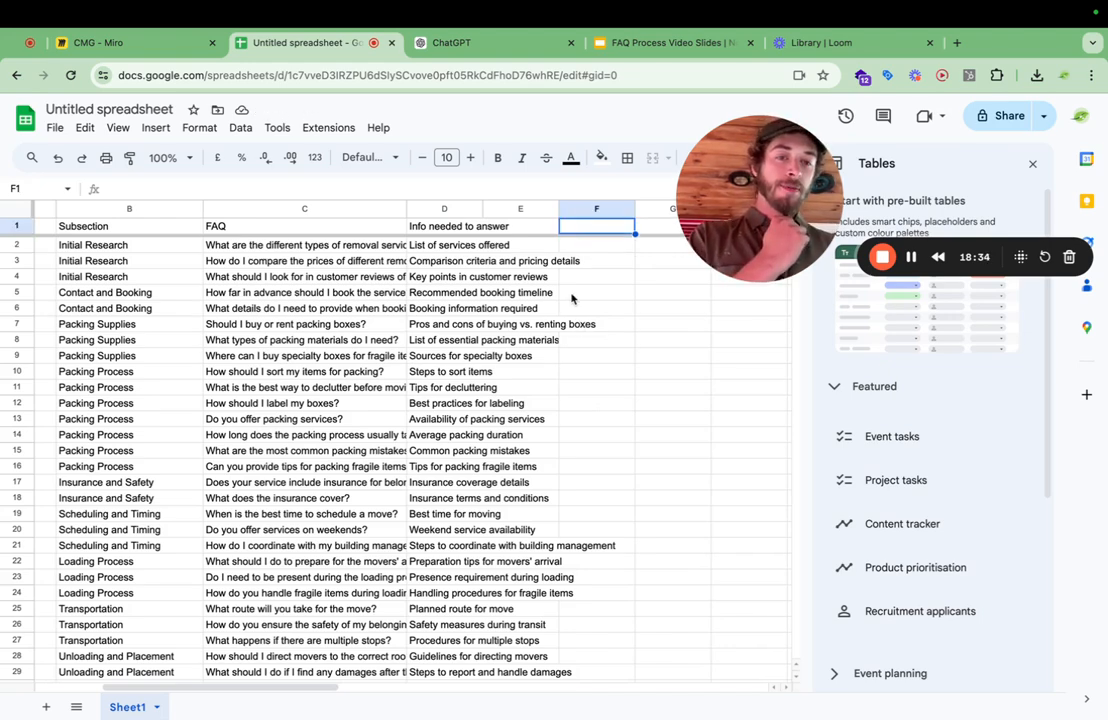
left_click(571, 249)
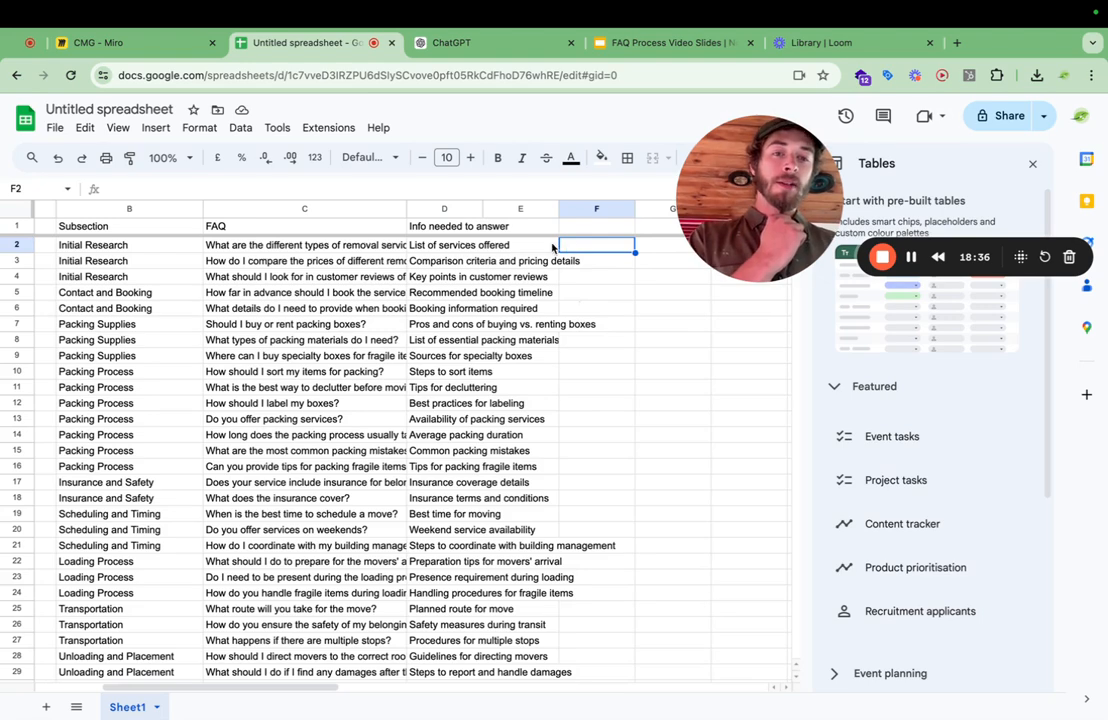
left_click_drag(553, 248, 640, 252)
left_click_drag(505, 267, 594, 282)
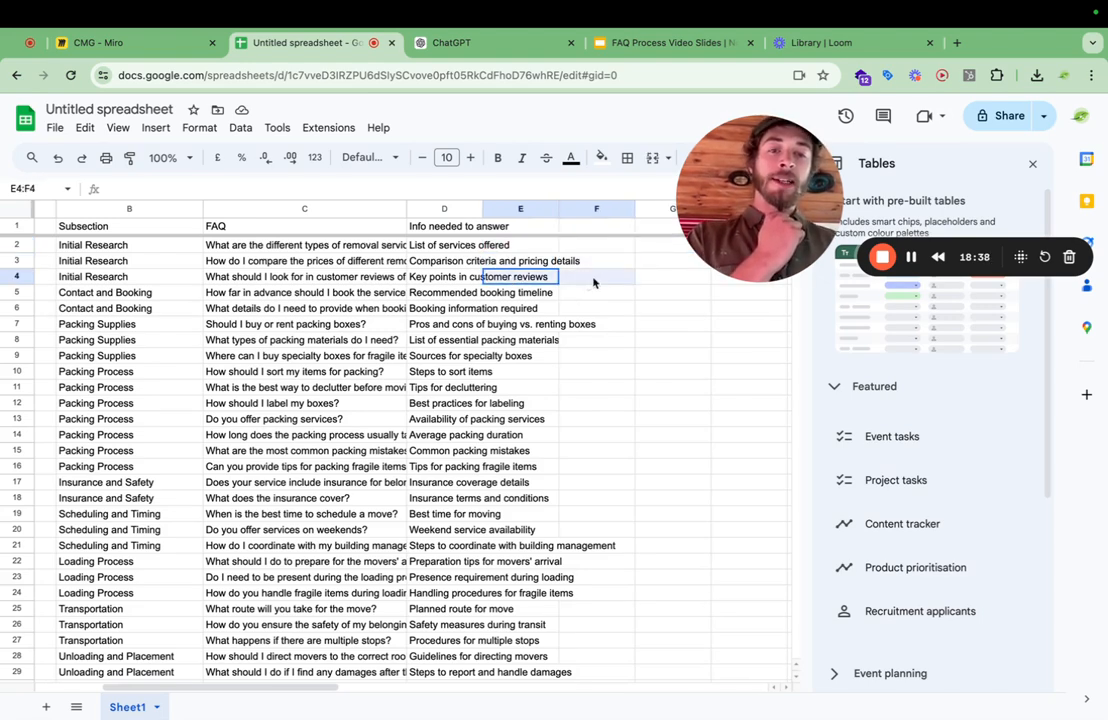
left_click(585, 261)
left_click(582, 245)
left_click(579, 229)
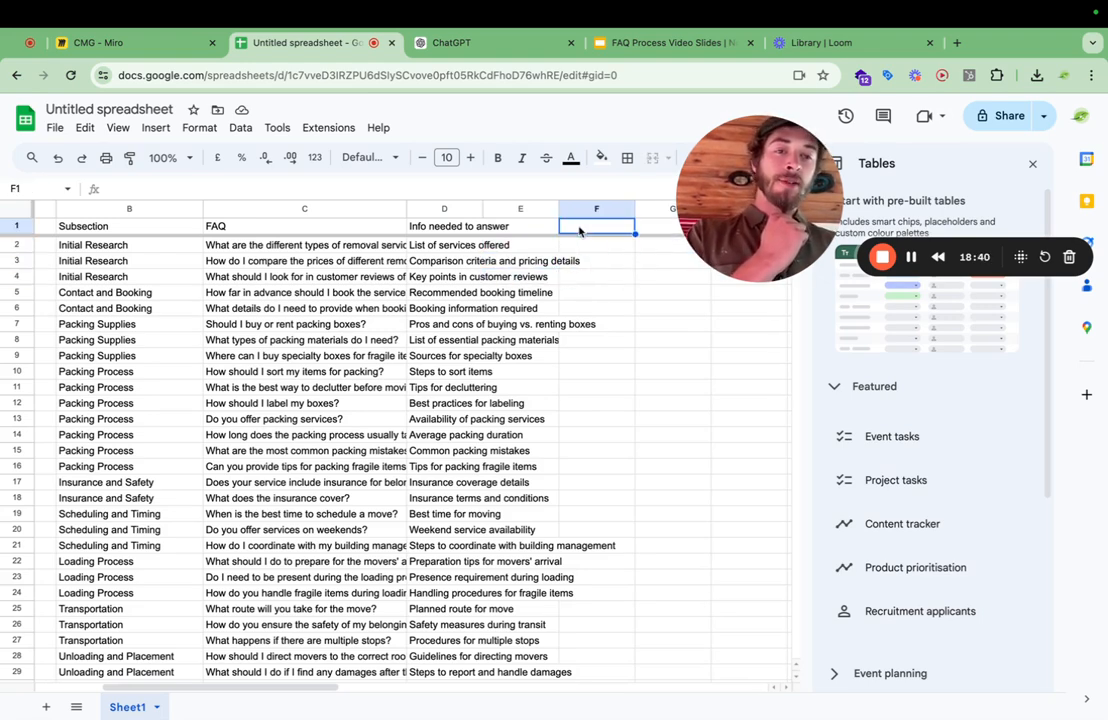
left_click(582, 245)
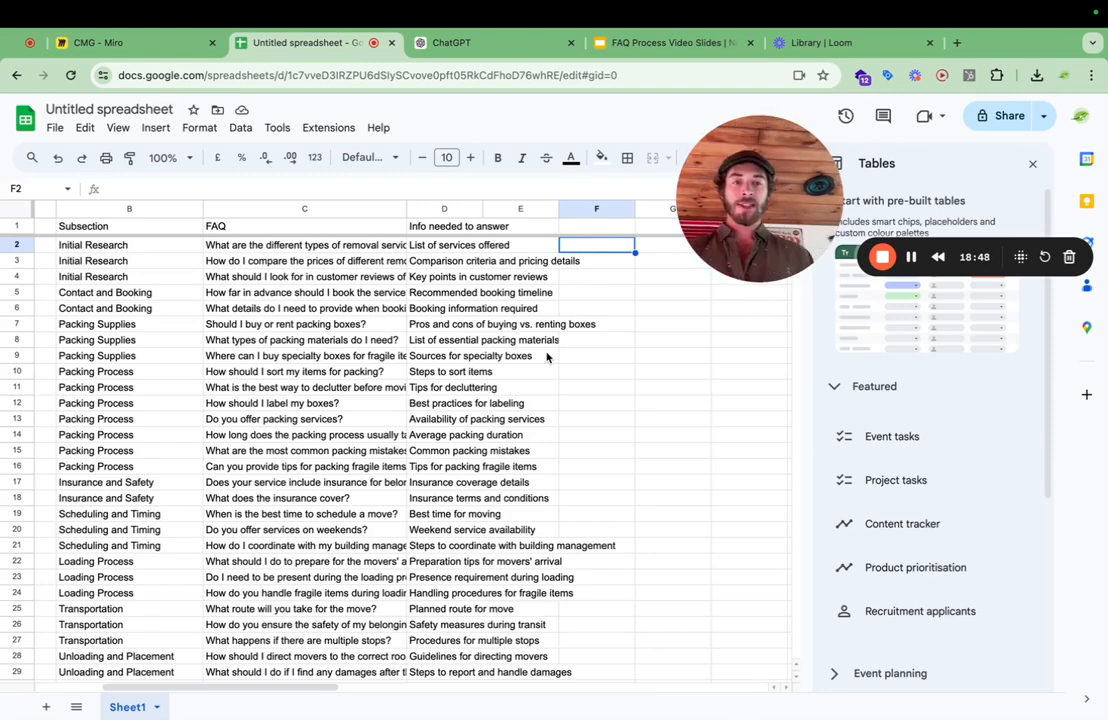
Switch to the CMG board in Miro and review the flowchart from the Content branch down to the lead magnets.
left_click(110, 43)
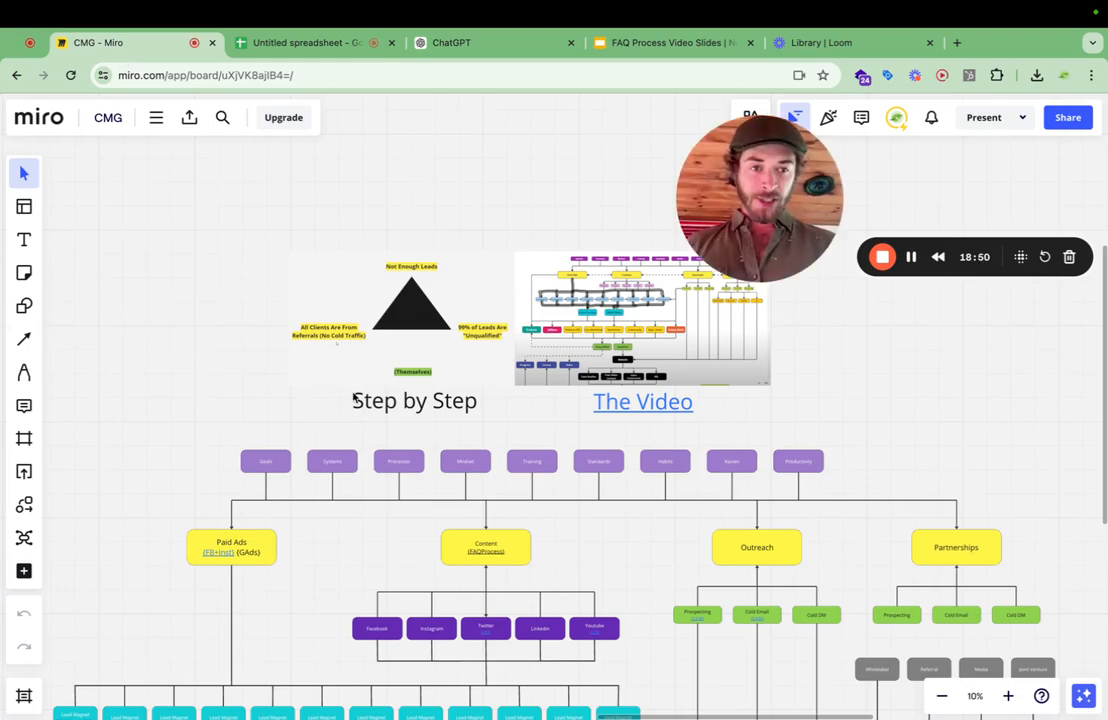
scroll(355, 399, "down", 2)
scroll(440, 470, "down", 5)
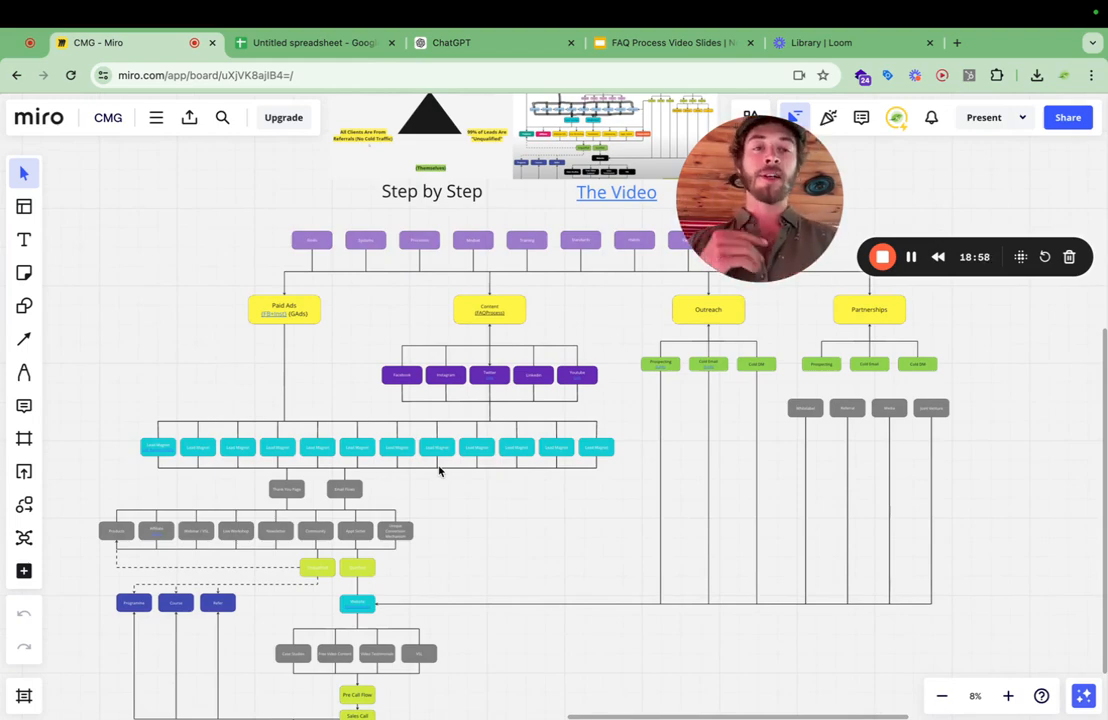
Switch back to the spreadsheet and review the FAQ questions and how they are grouped in the Section column.
left_click(314, 43)
left_click(373, 410)
scroll(373, 413, "left", 5)
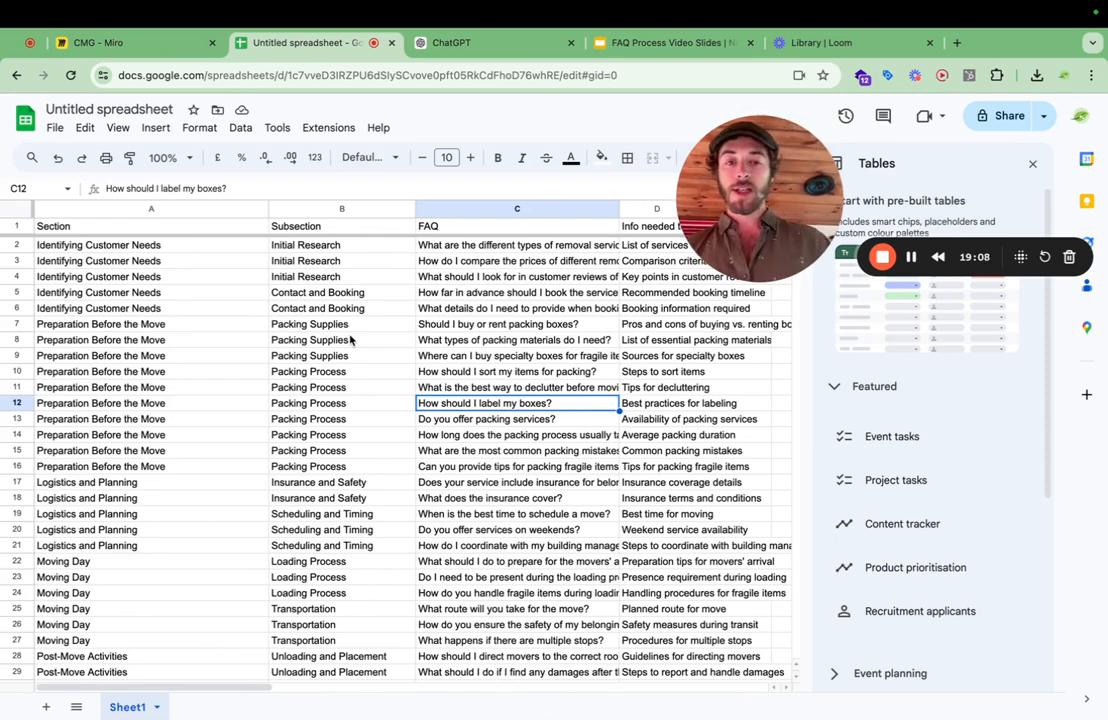
left_click(477, 247)
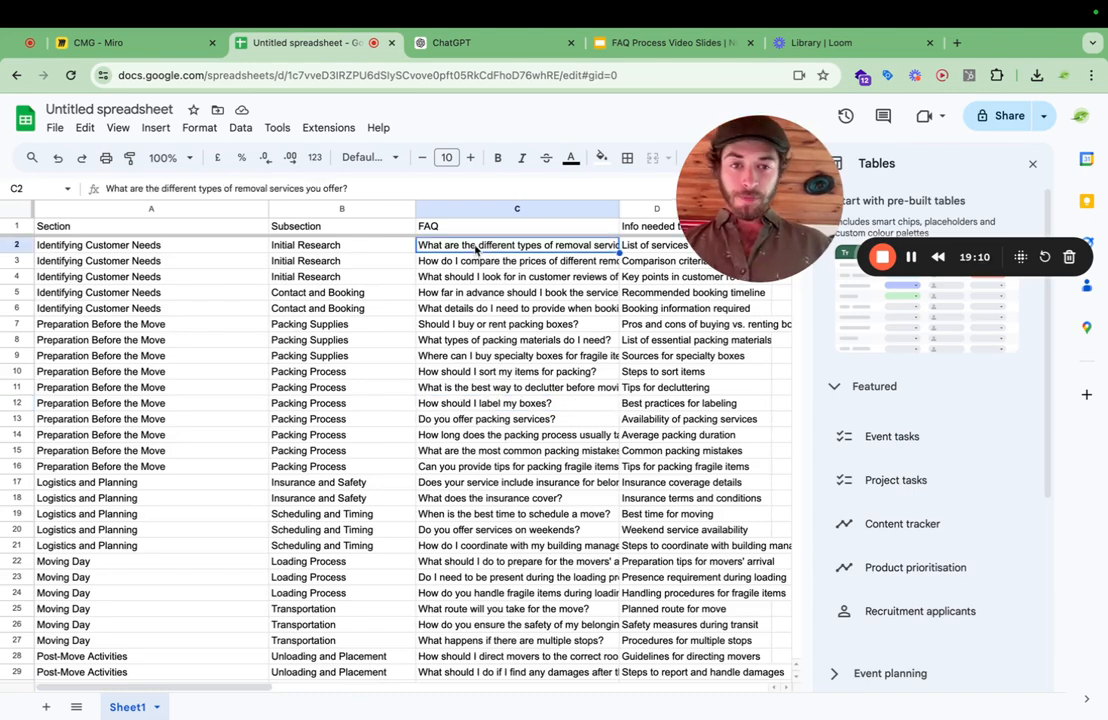
left_click(483, 261)
left_click_drag(482, 248, 485, 299)
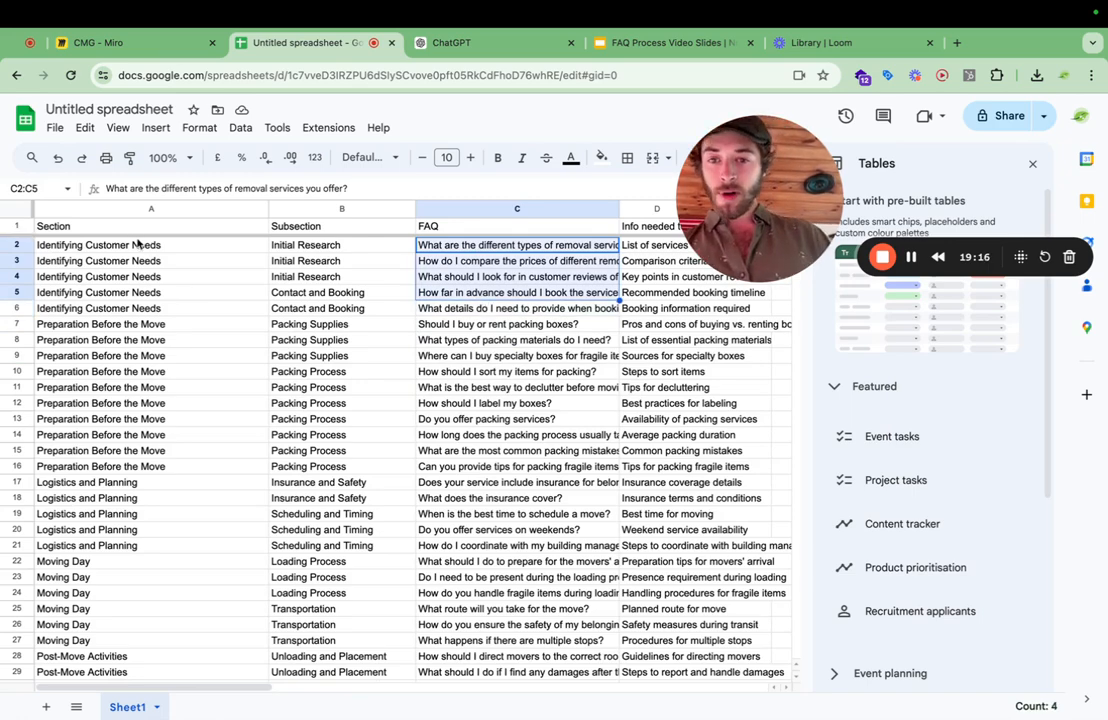
left_click_drag(138, 243, 153, 314)
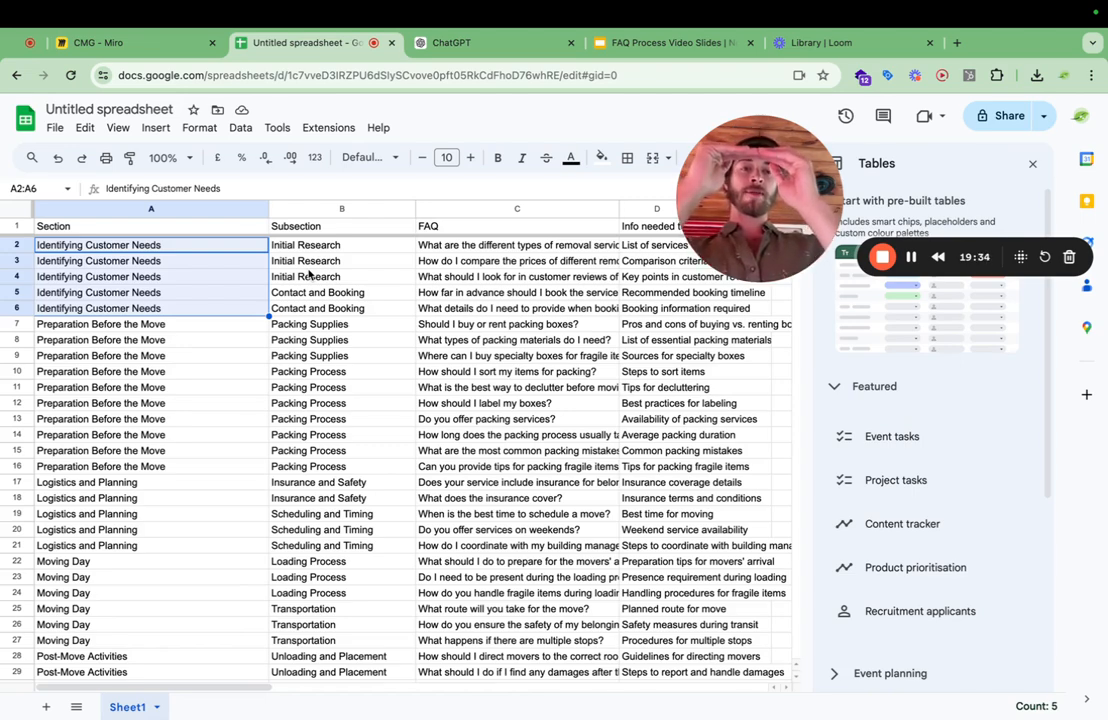
left_click(145, 262)
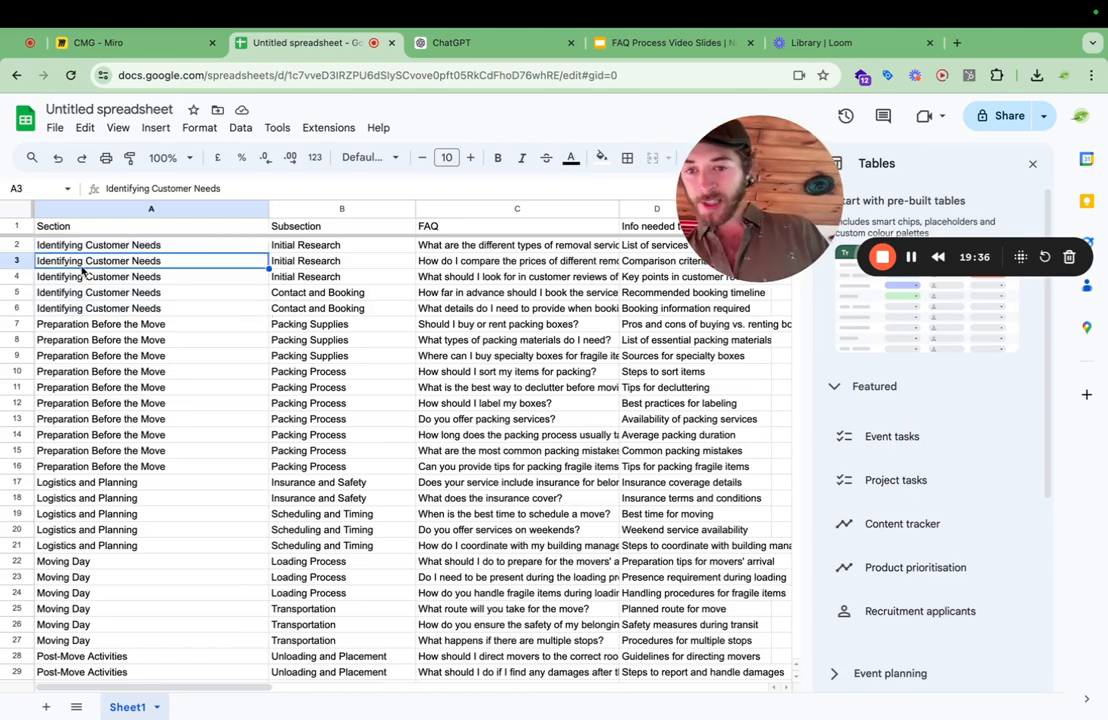
scroll(120, 452, "down", 3)
left_click(124, 545)
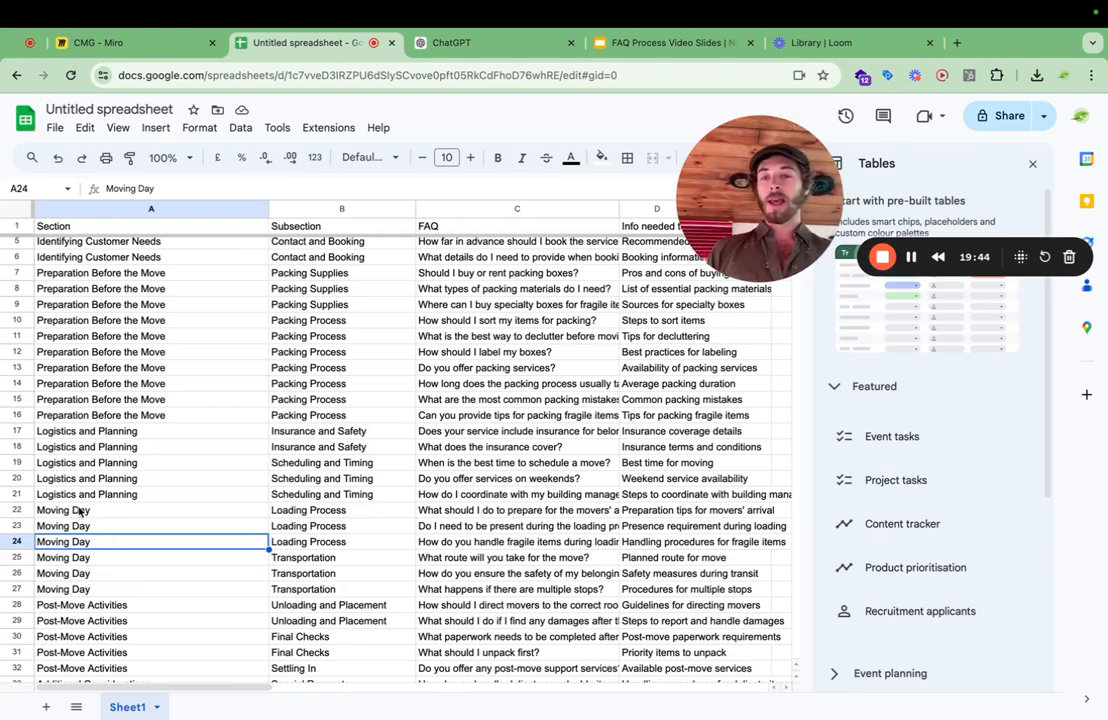
left_click_drag(148, 322, 152, 422)
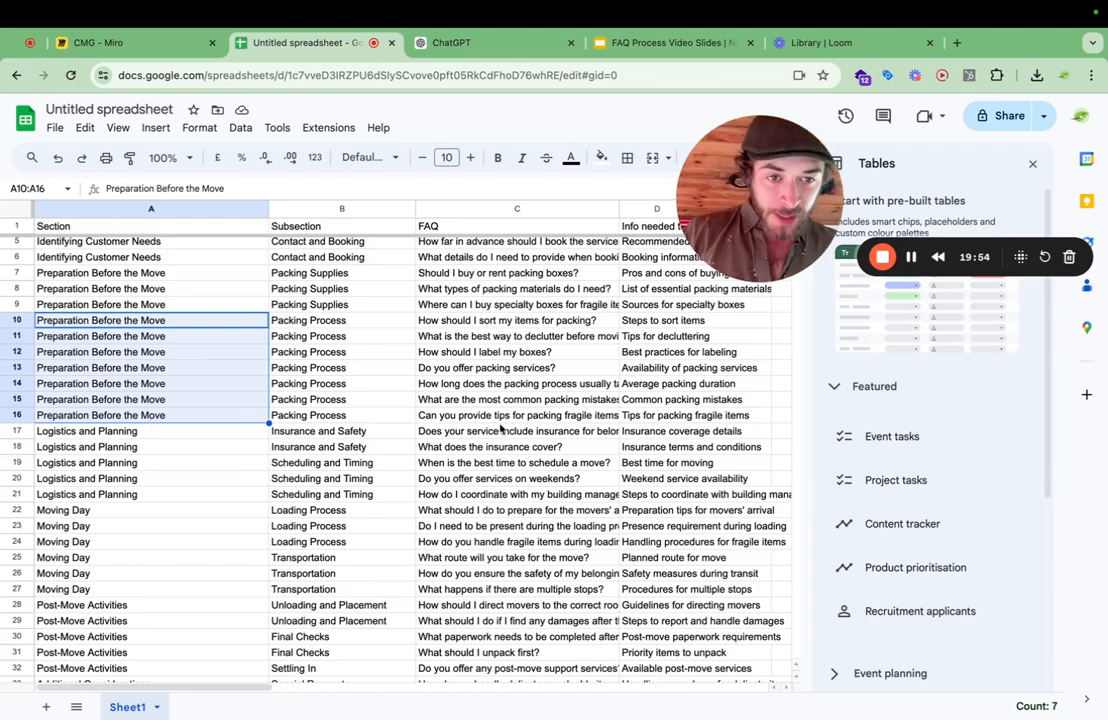
Widen the "Info needed to answer" column to fit its entries.
scroll(504, 428, "right", 3)
scroll(501, 428, "up", 2)
scroll(501, 428, "right", 1)
left_click(448, 324)
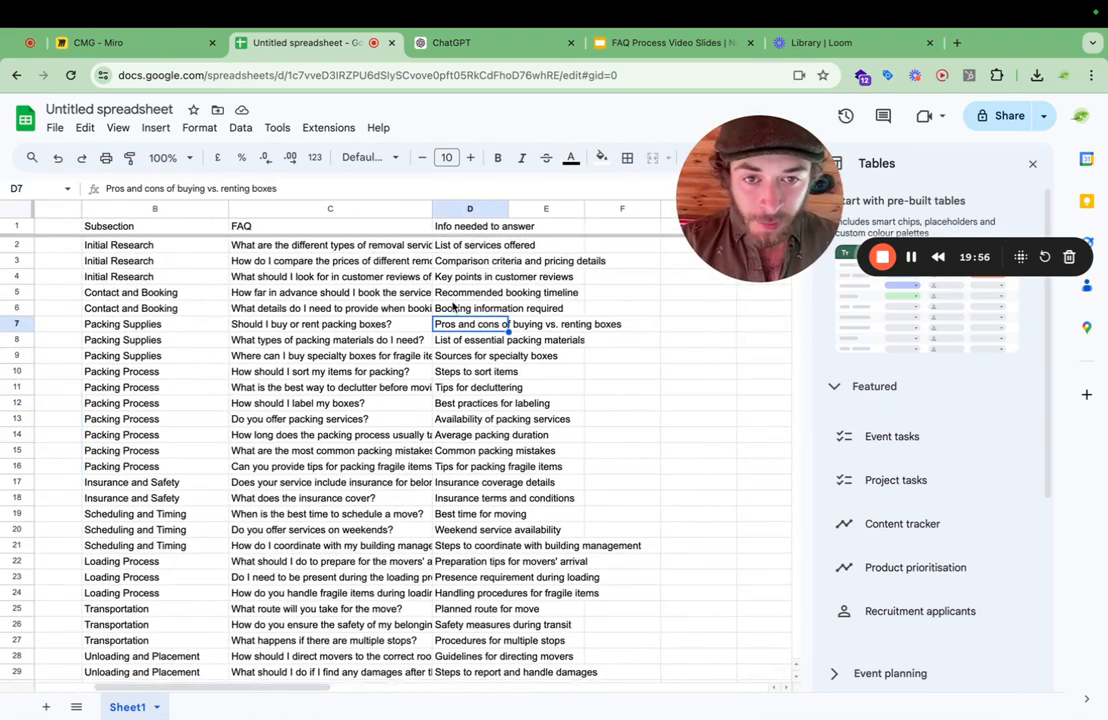
left_click(456, 277)
left_click(456, 311)
left_click(455, 278)
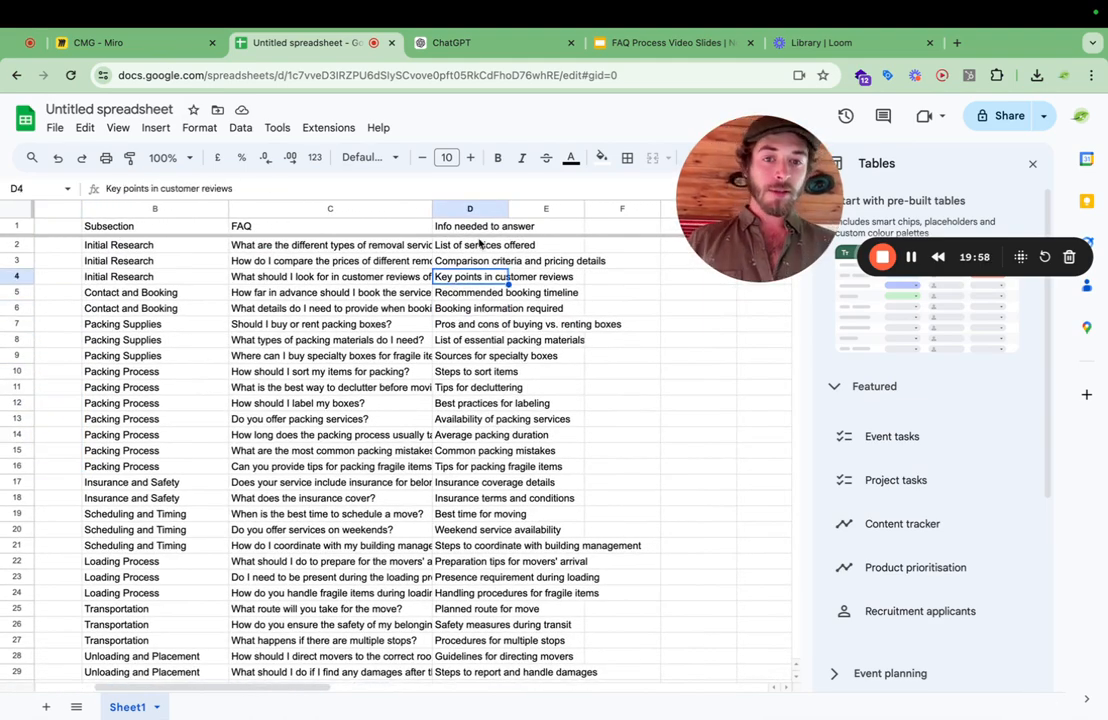
left_click_drag(508, 208, 655, 207)
Review the entries in the "Info needed to answer" column, from the booking rows to the scheduling rows.
left_click_drag(513, 340, 530, 466)
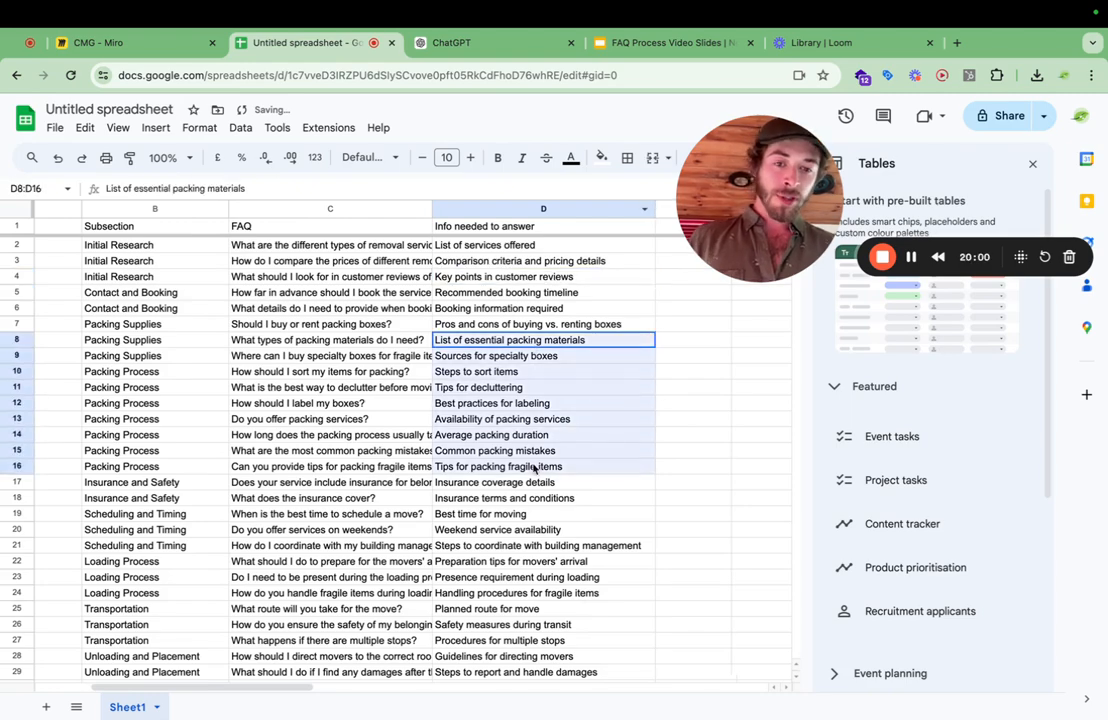
left_click(522, 419)
left_click_drag(513, 324, 510, 400)
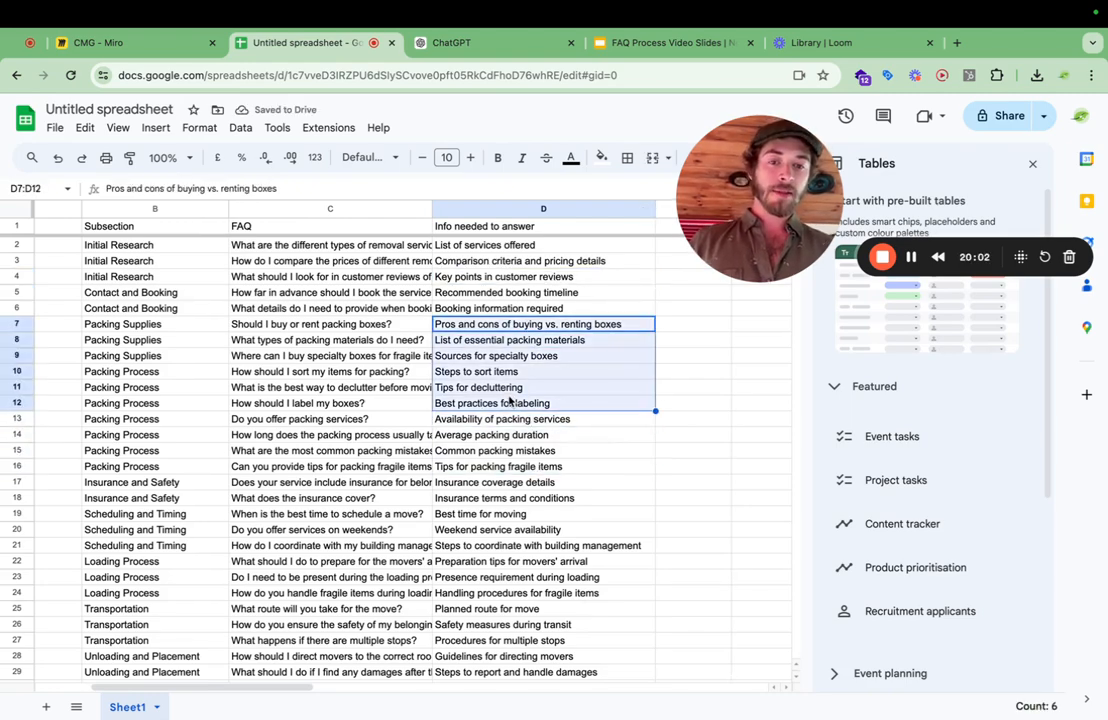
left_click(530, 467)
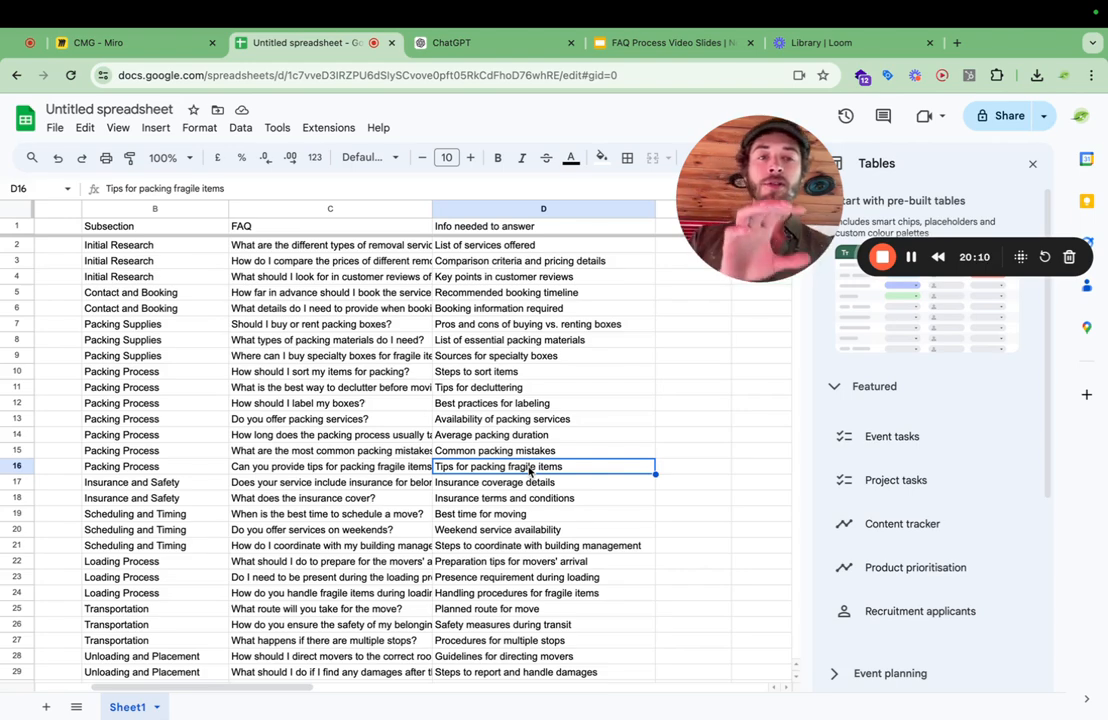
left_click_drag(560, 292, 565, 516)
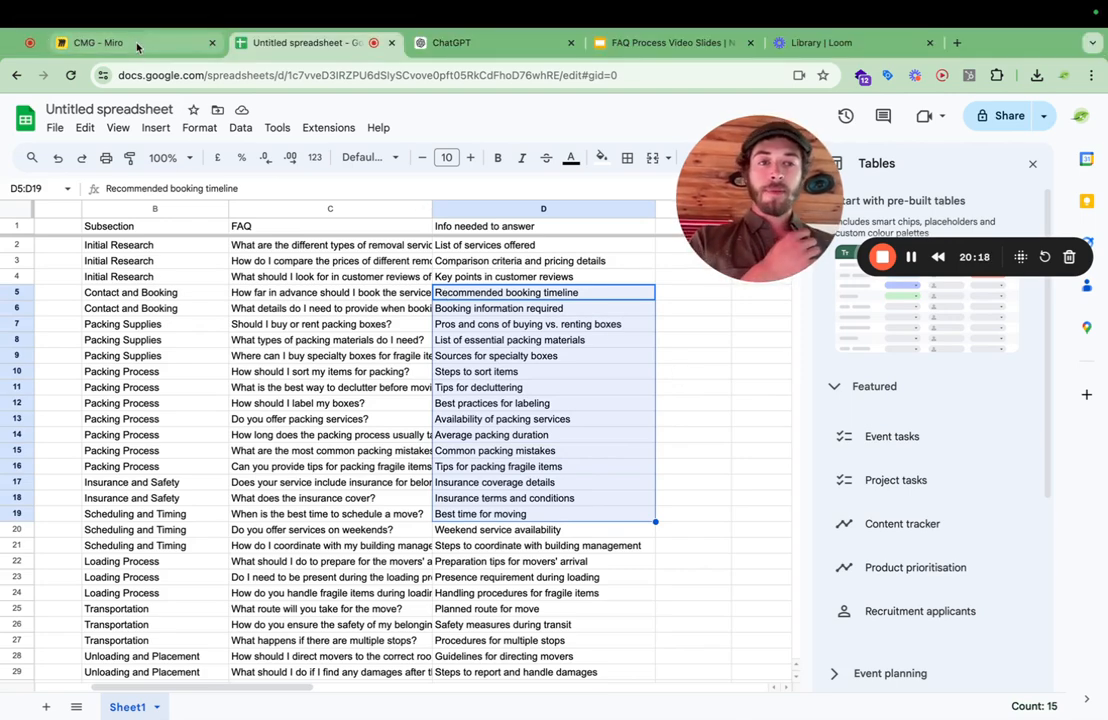
Compare the packing questions in the FAQ column with their entries in the "Info needed to answer" column.
left_click_drag(283, 327, 287, 459)
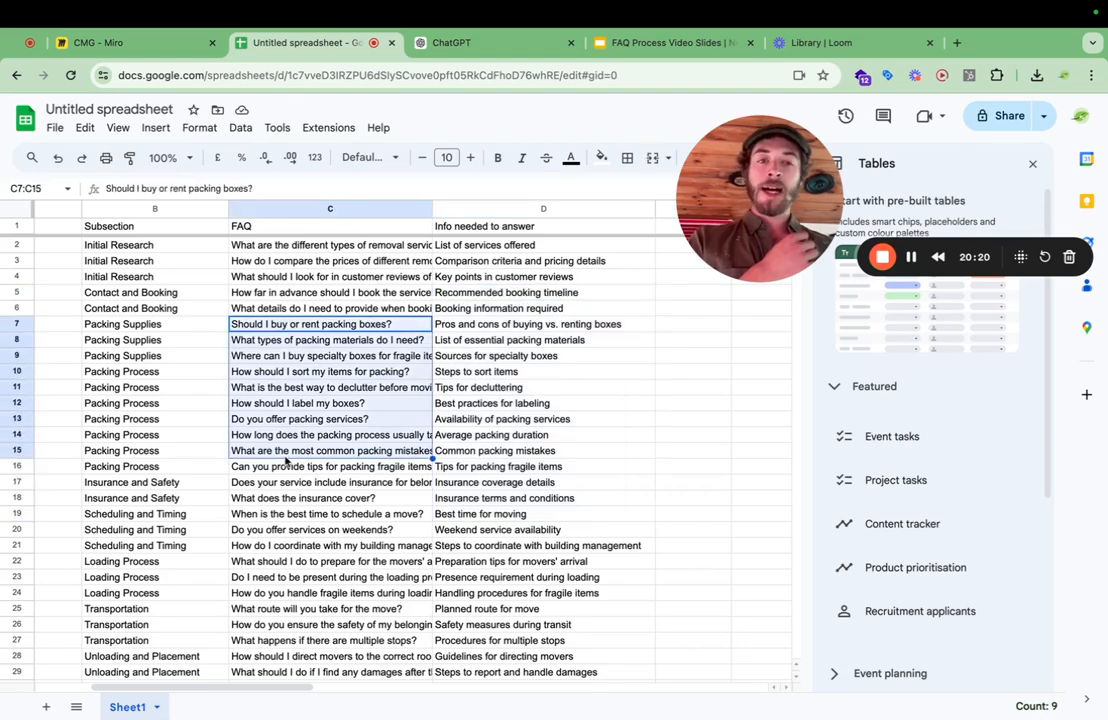
left_click(251, 311)
left_click_drag(450, 309, 470, 466)
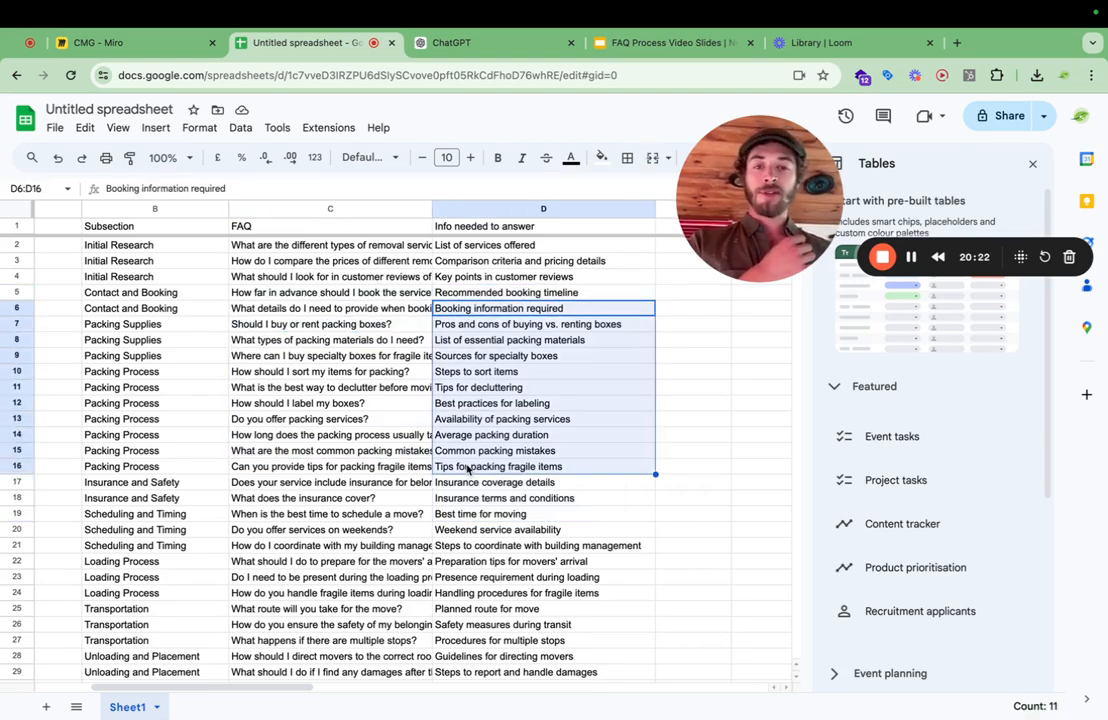
left_click(300, 436)
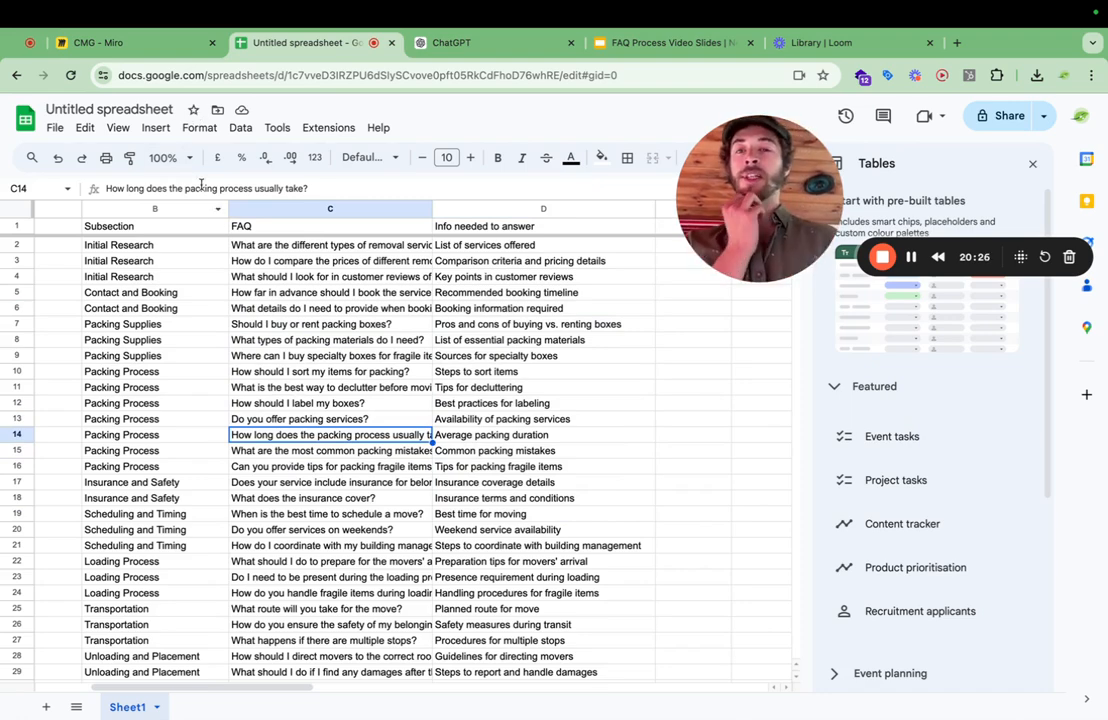
Switch to the CMG board in Miro and examine the row of lead magnets beneath the Paid Ads and Content branches.
left_click(168, 42)
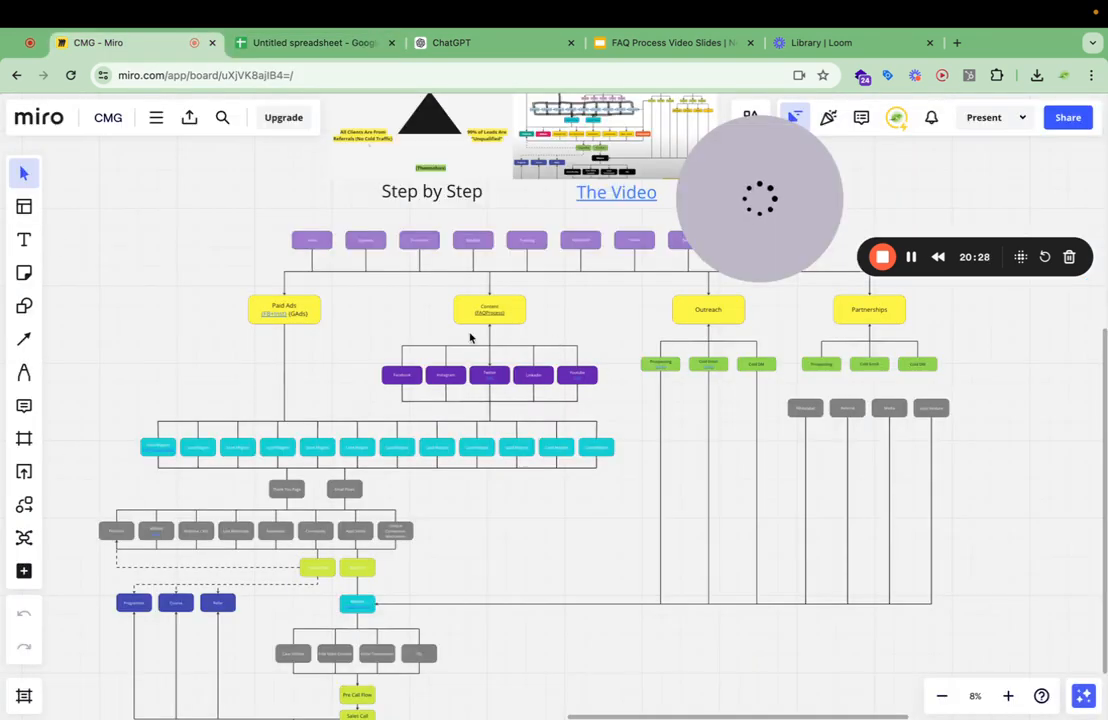
scroll(470, 338, "up", 5)
scroll(423, 487, "left", 3)
scroll(423, 487, "down", 2)
scroll(423, 487, "down", 3)
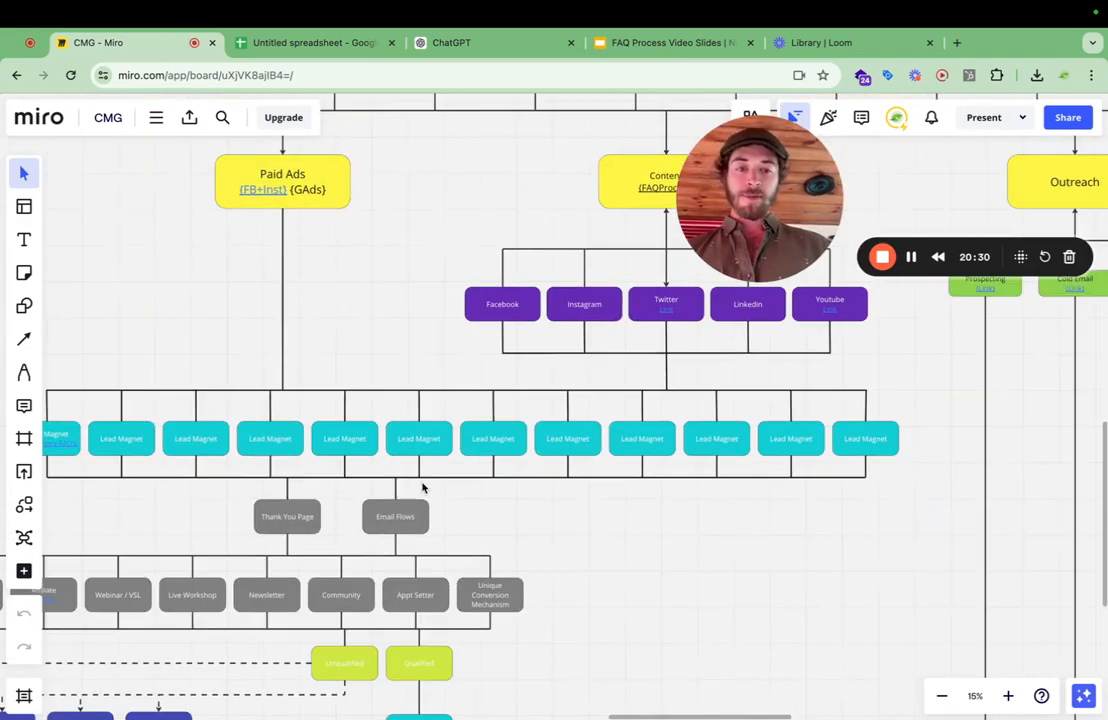
left_click(284, 330)
left_click(135, 336)
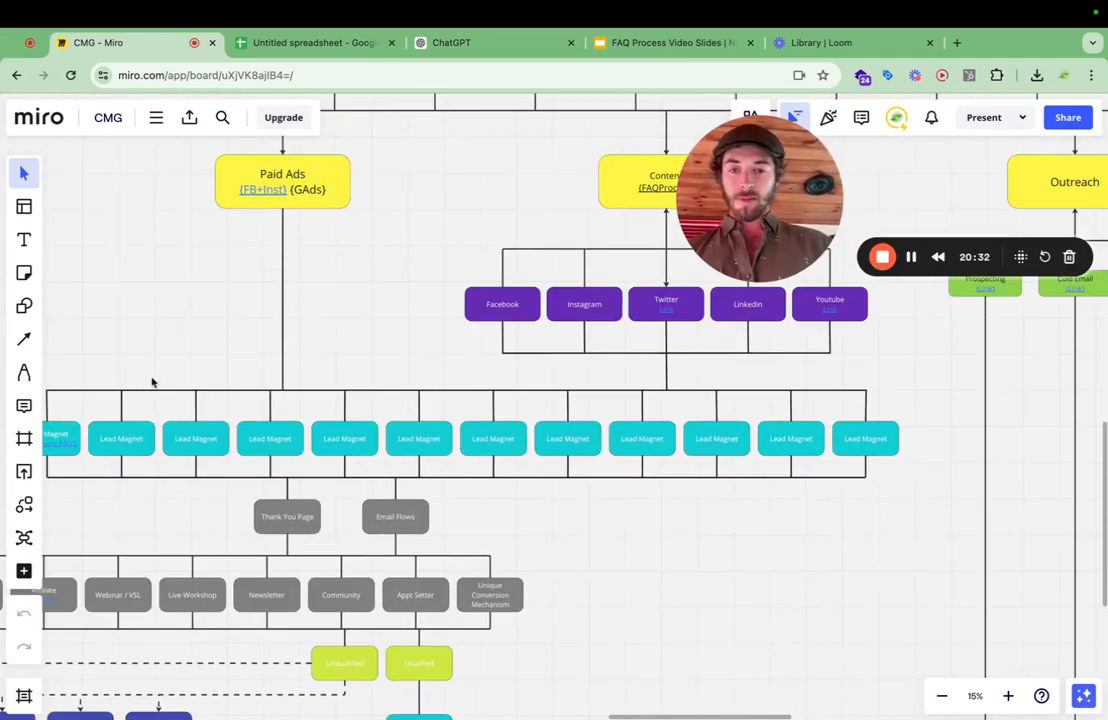
scroll(124, 399, "down", 2)
scroll(110, 418, "down", 4)
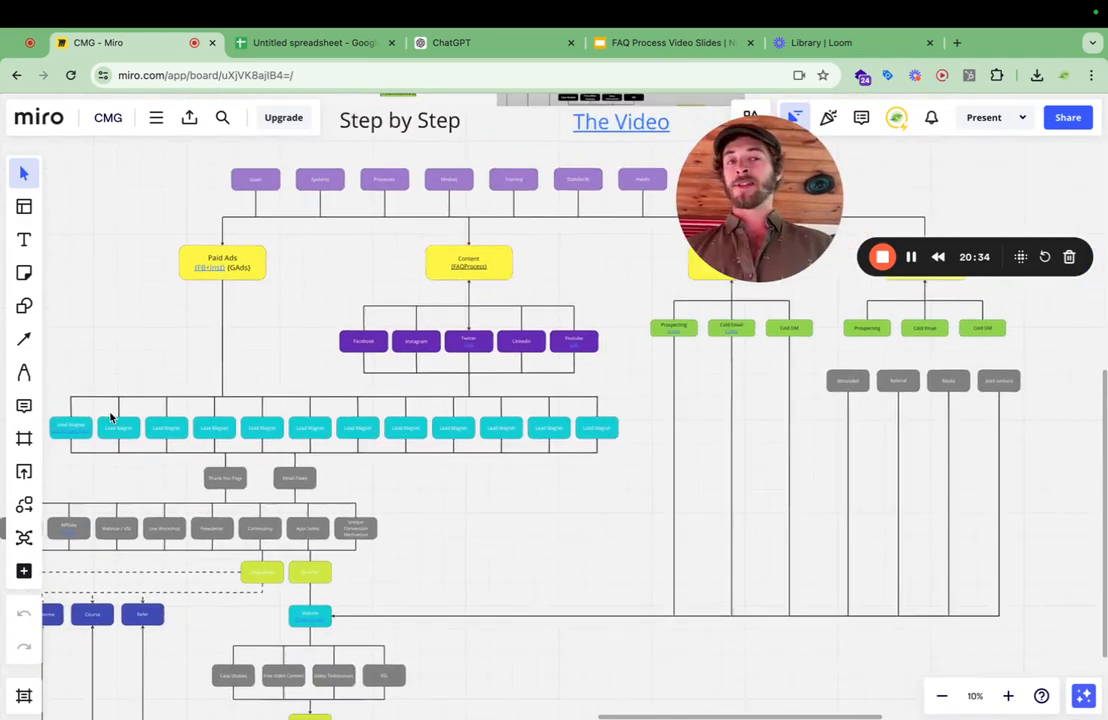
left_click_drag(93, 369, 584, 477)
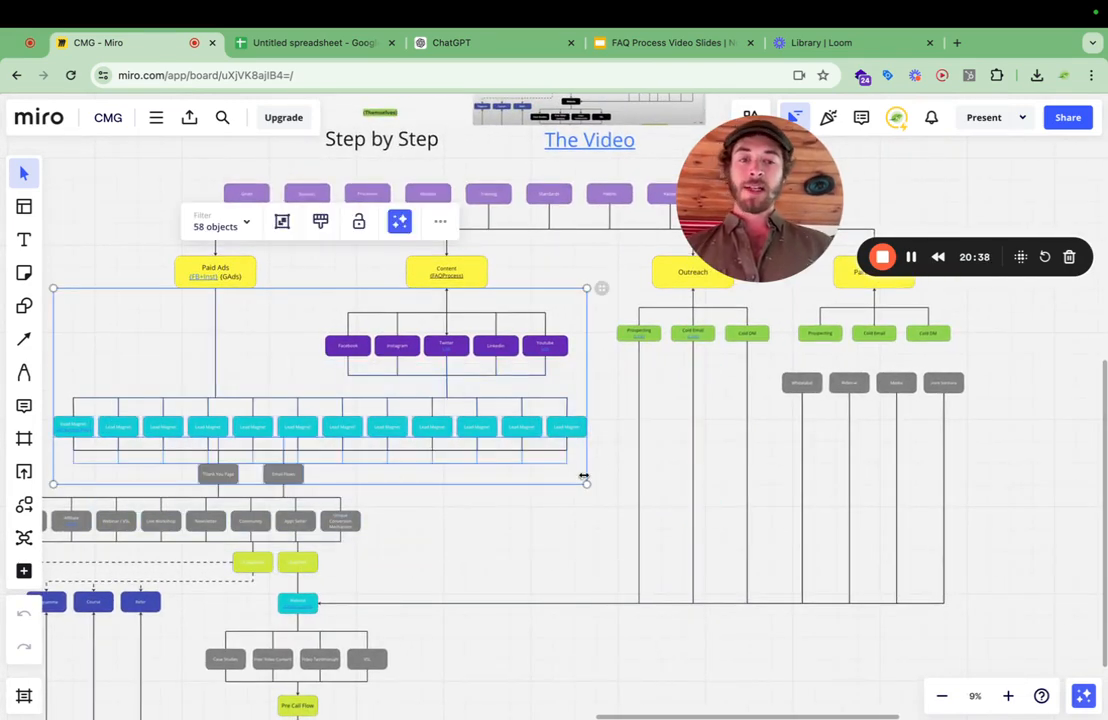
left_click(600, 459)
scroll(599, 460, "up", 5)
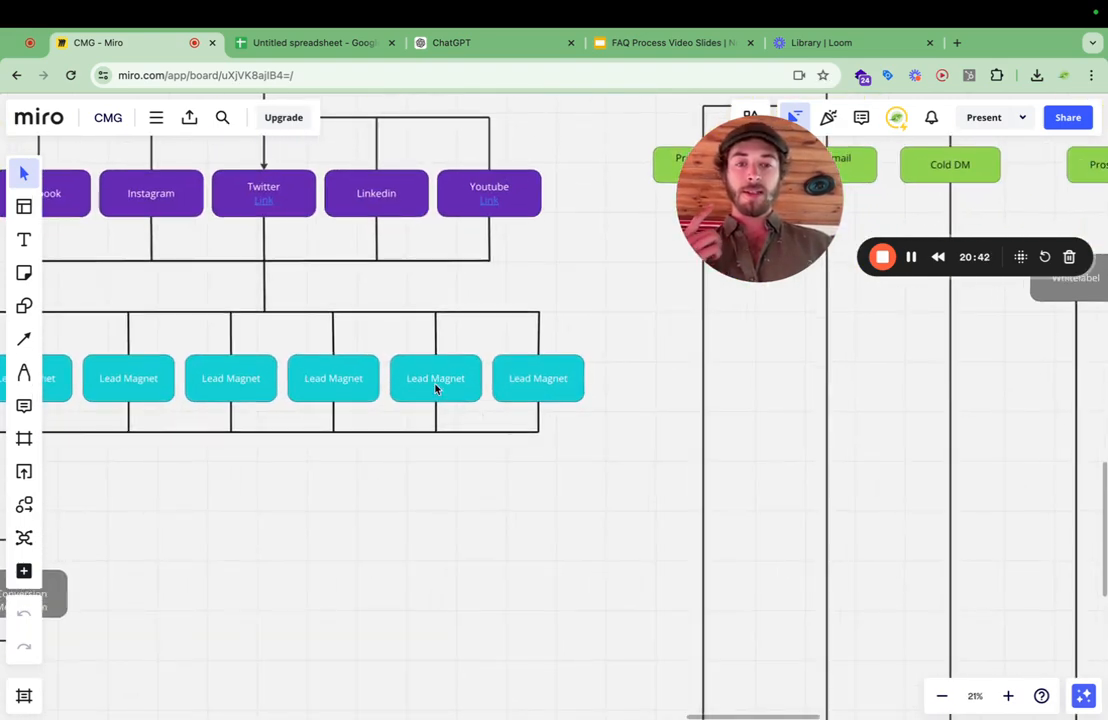
Switch to the ChatGPT conversation and collapse the expanded home-removal FAQ table back into the chat.
left_click(478, 45)
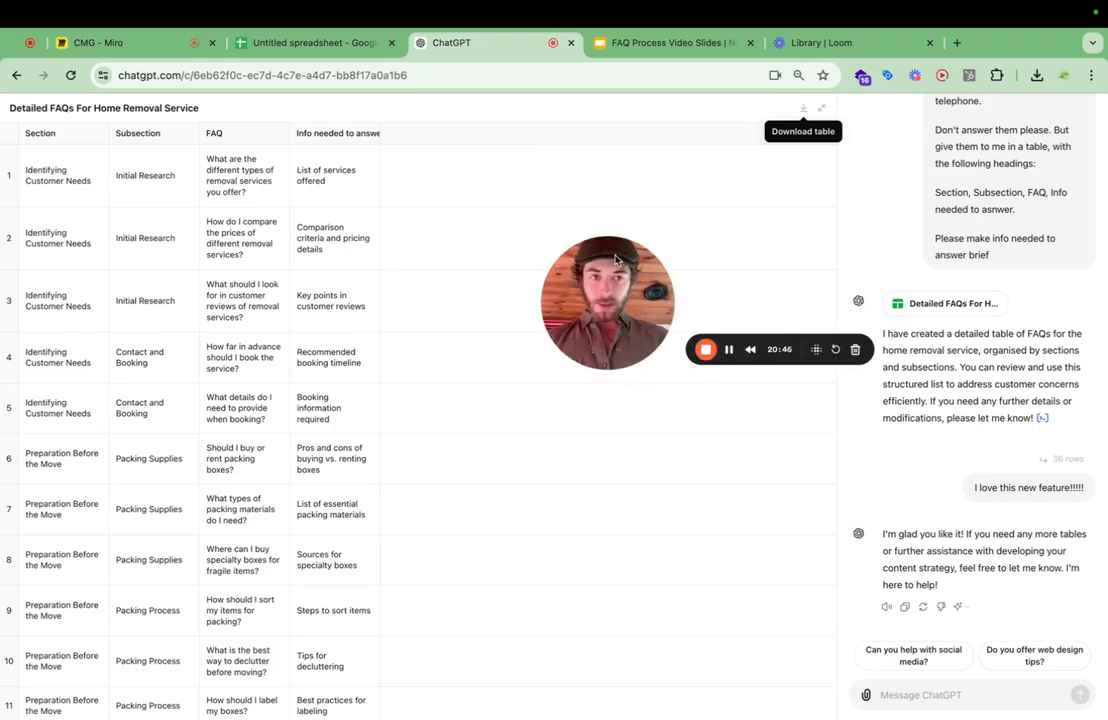
scroll(952, 277, "up", 5)
scroll(952, 277, "up", 10)
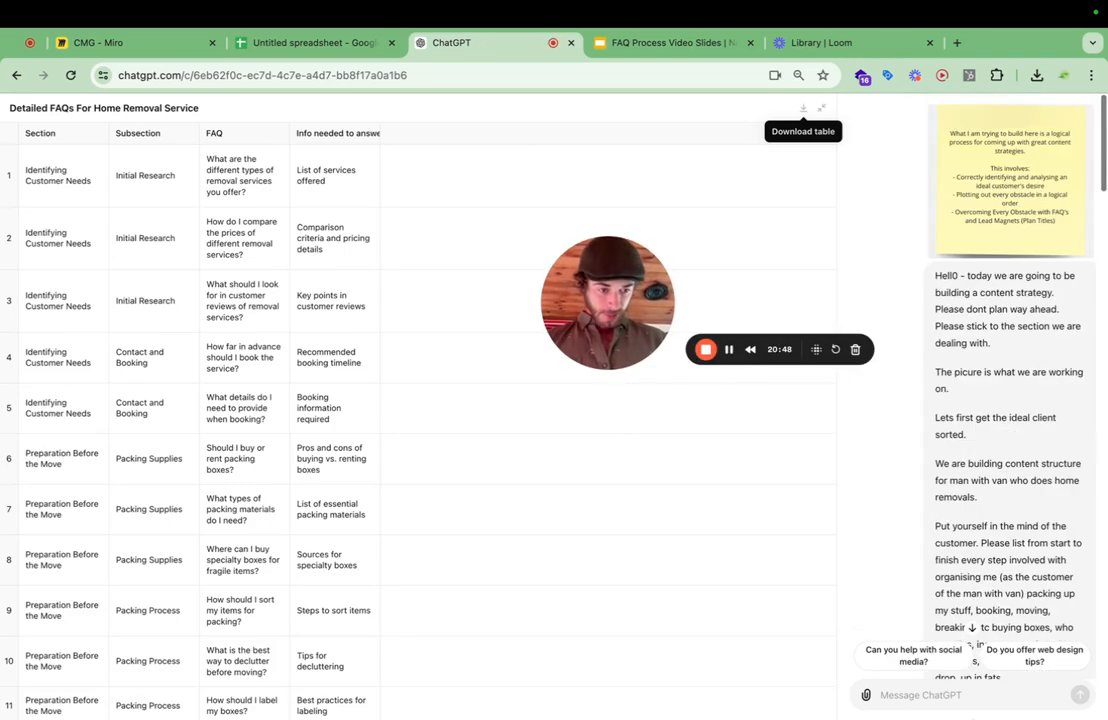
left_click(955, 695)
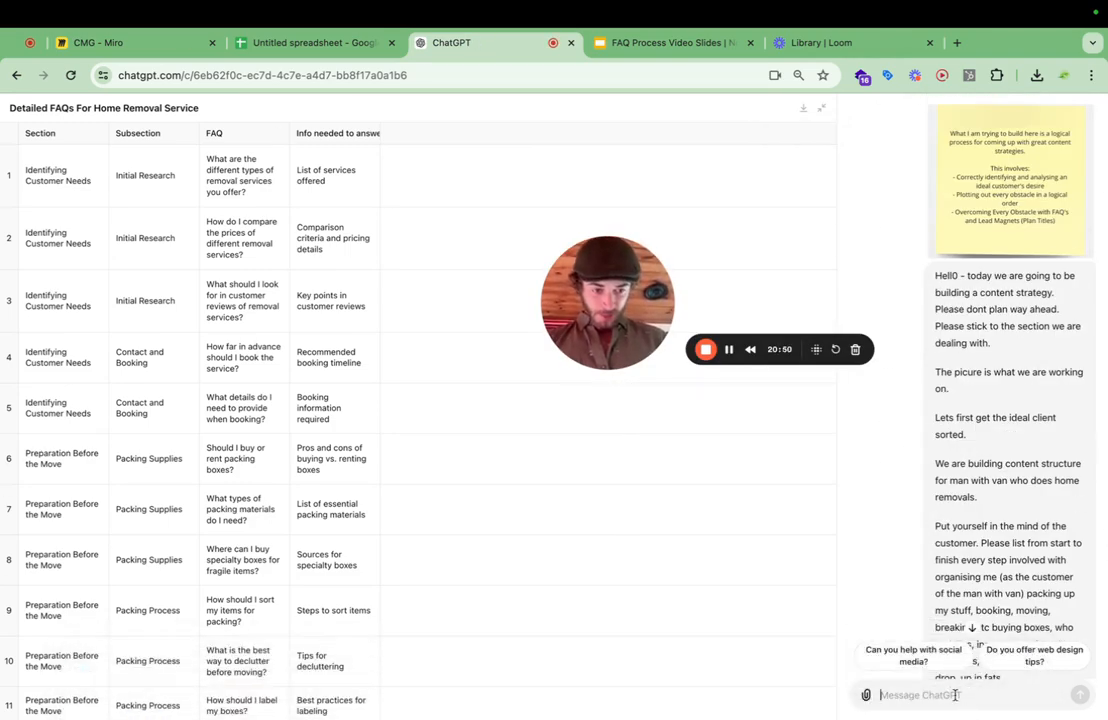
left_click(822, 108)
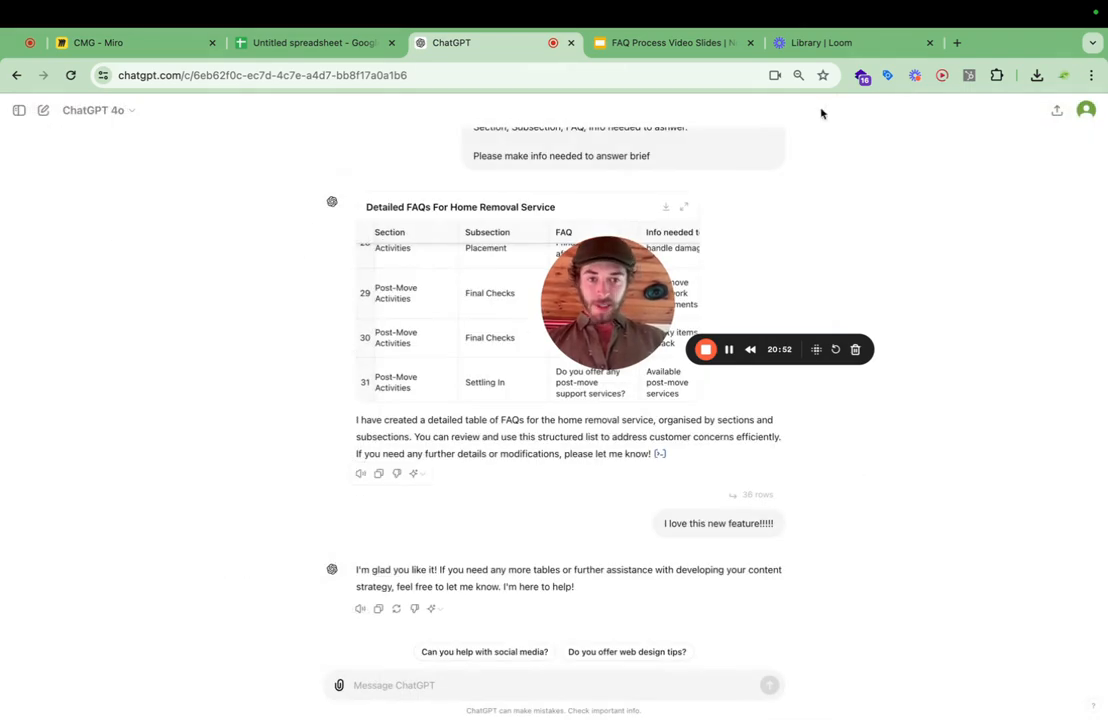
Send ChatGPT the message "Okay great - please explain to me what a lead mangenet is.".
left_click(383, 688)
type("Okay great - please explain to me what a lead mangenet is.")
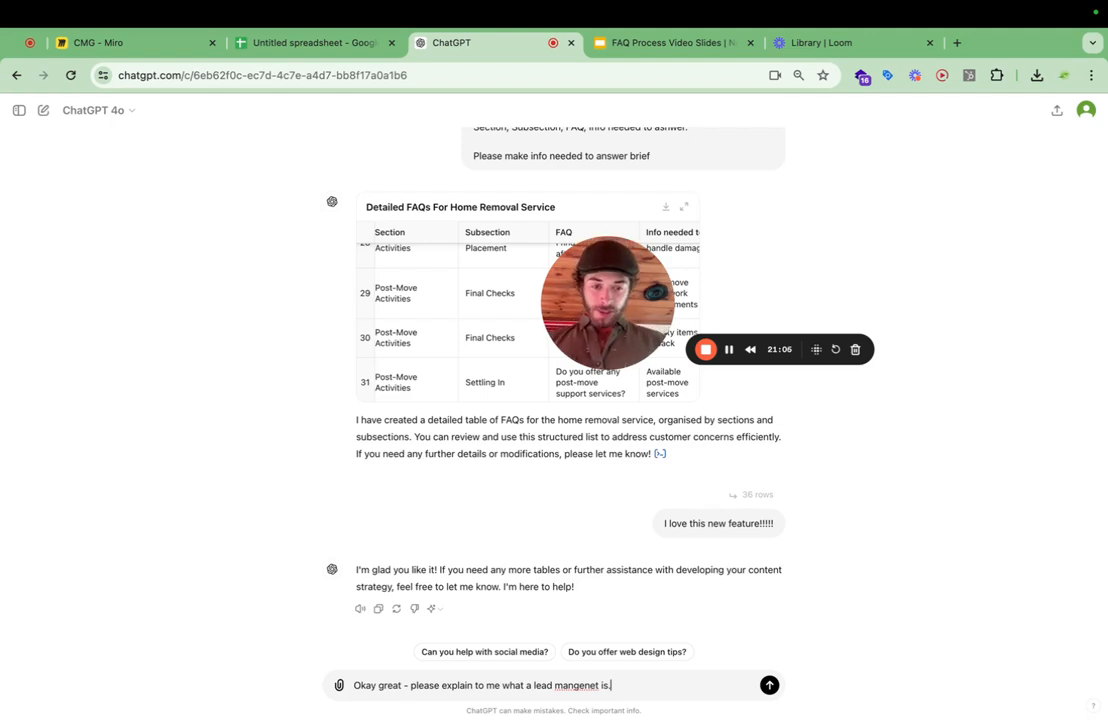
right_click(574, 685)
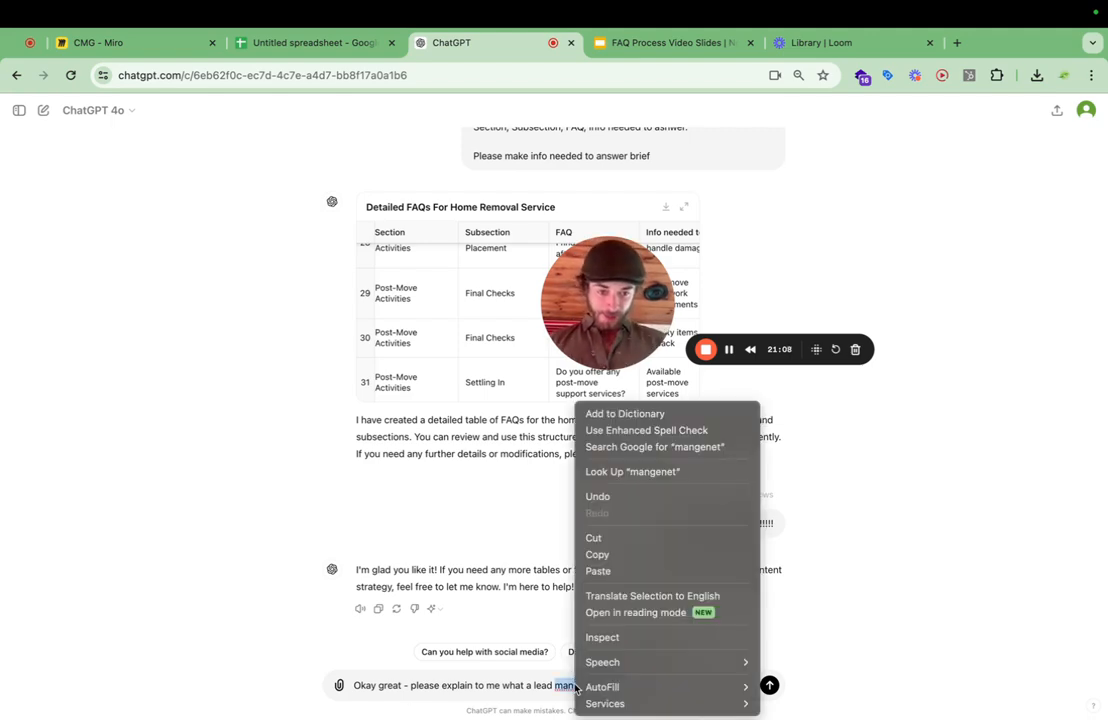
key("Escape")
left_click(618, 685)
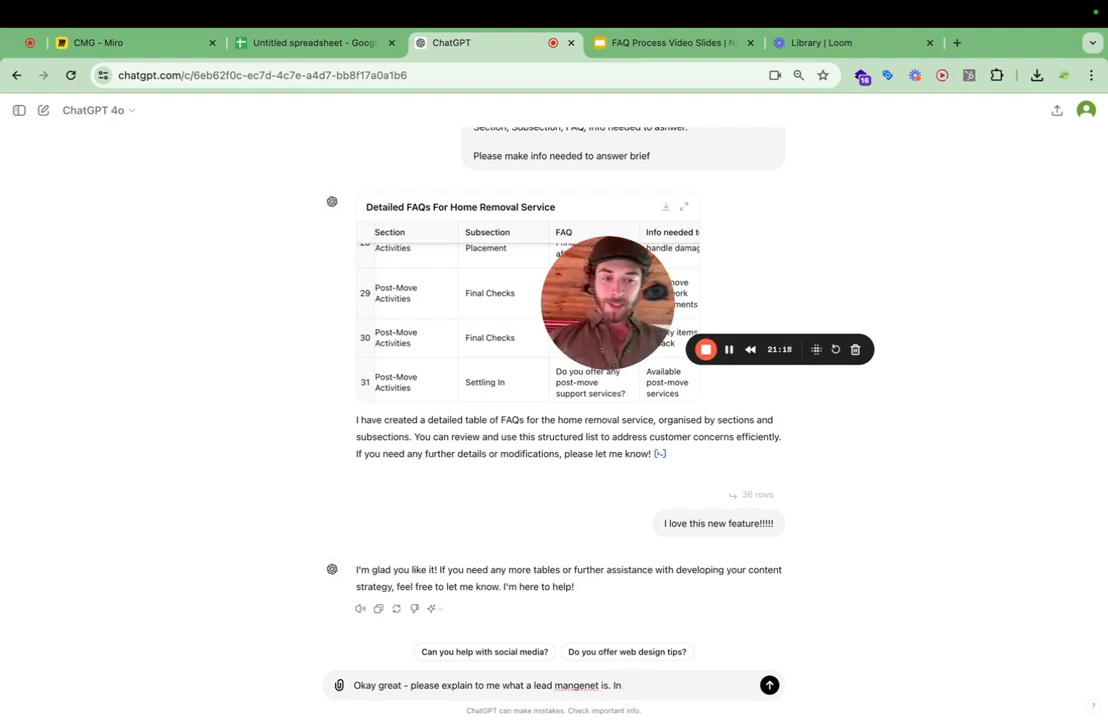
key("BackSpace")
key("BackSpace")
key("BackSpace")
key("Return")
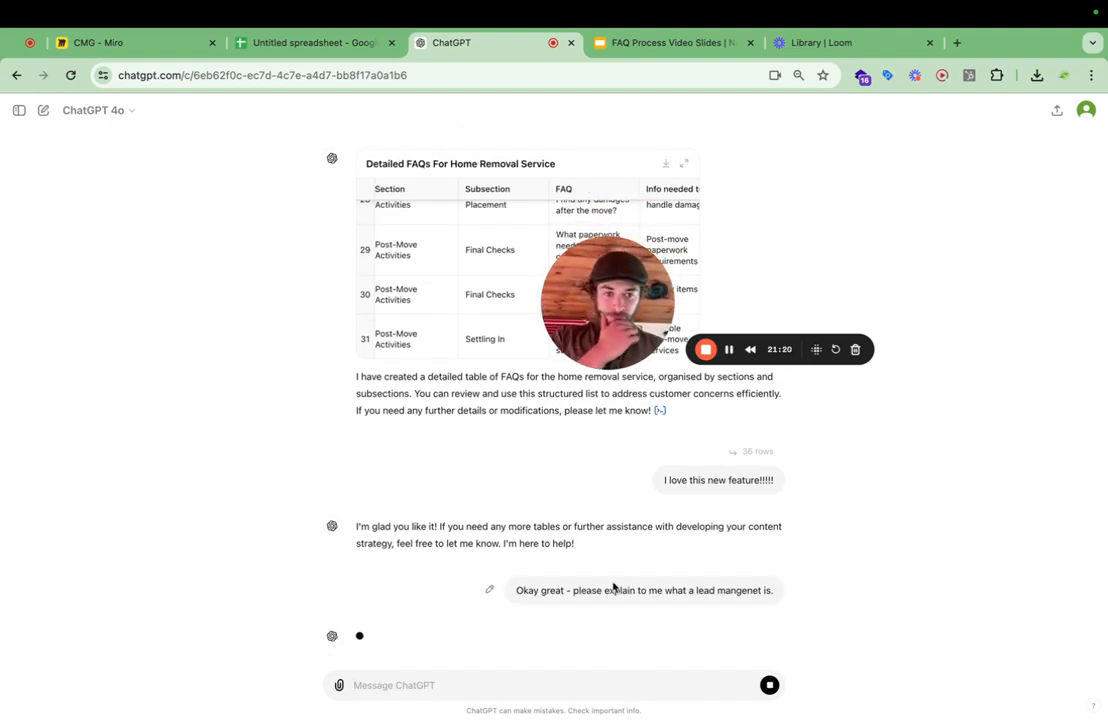
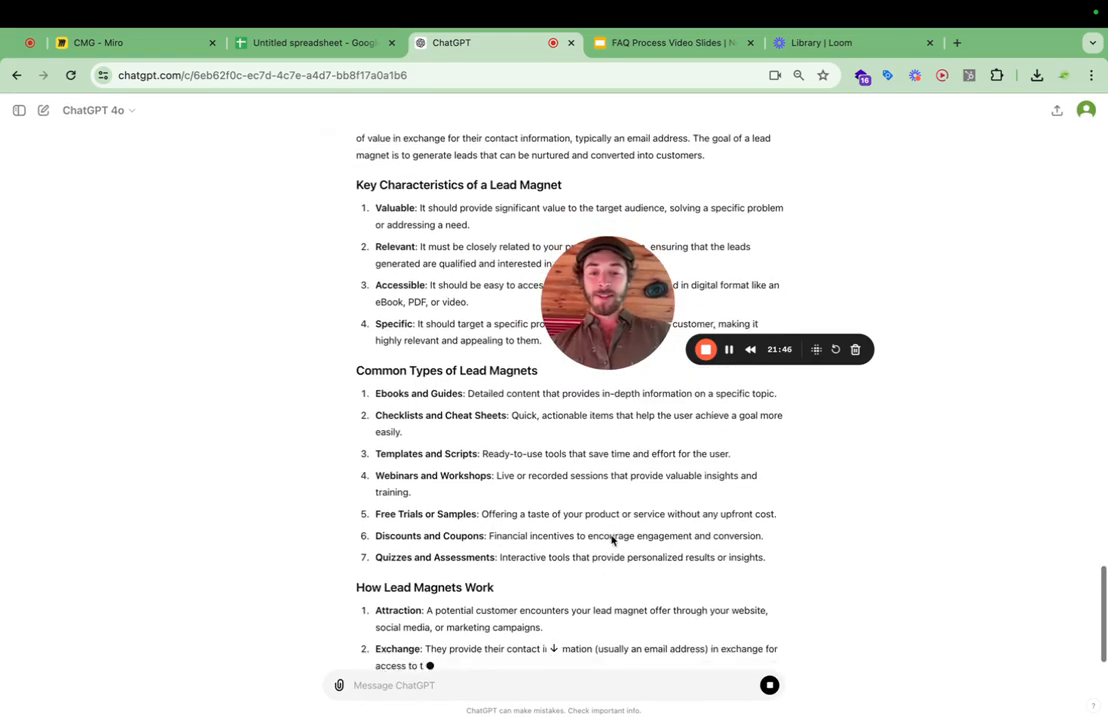
Stop ChatGPT's lead magnet explanation and highlight it from "How Lead Magnets Work" back up to "Key Characteristics of a Lead Magnet".
left_click(769, 685)
scroll(648, 505, "up", 2)
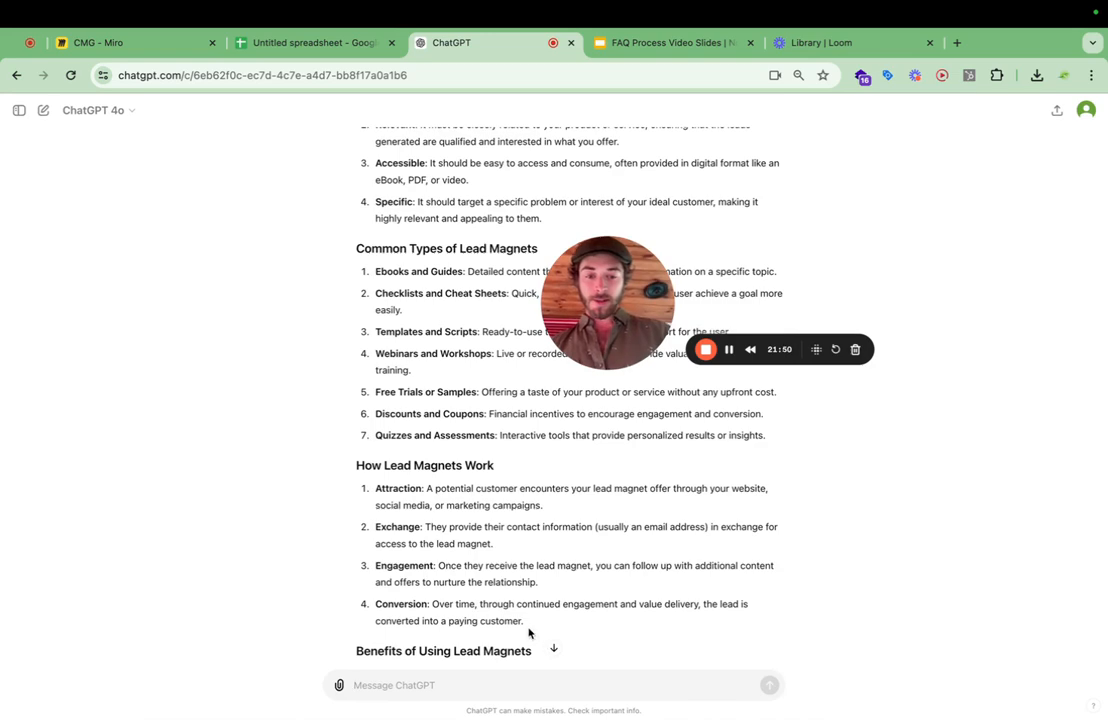
left_click_drag(529, 633, 356, 435)
scroll(435, 470, "up", 5)
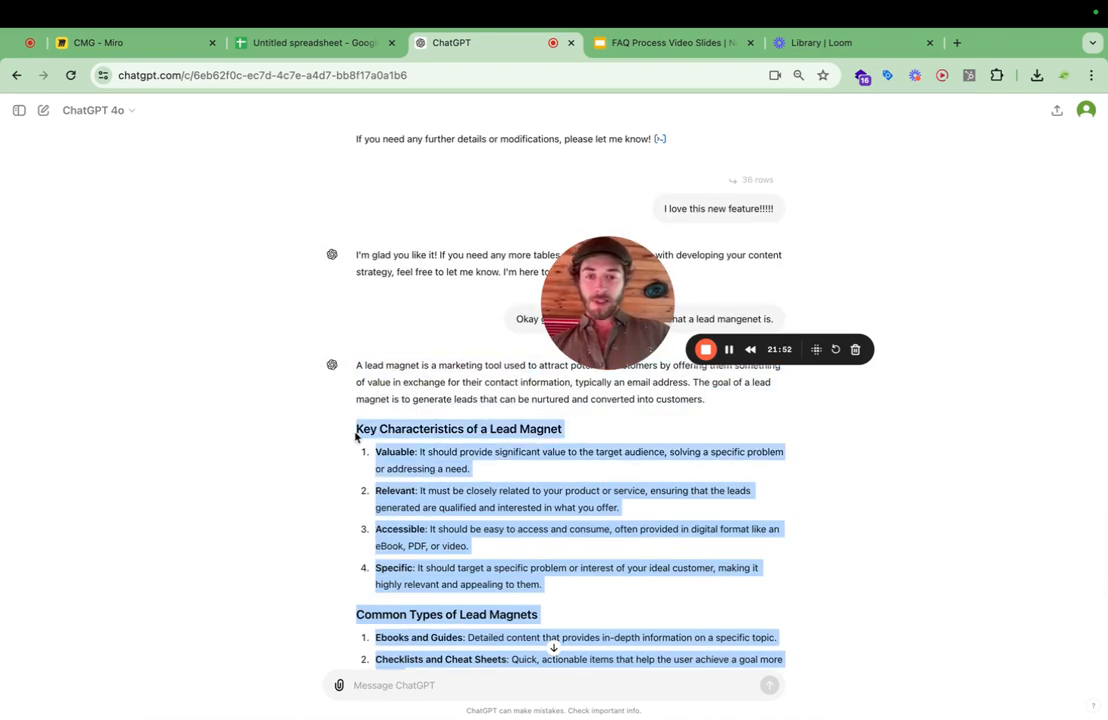
Begin a new ChatGPT message with "Based on the FAQ list that you made", leaving blank lines above the text.
left_click(388, 681)
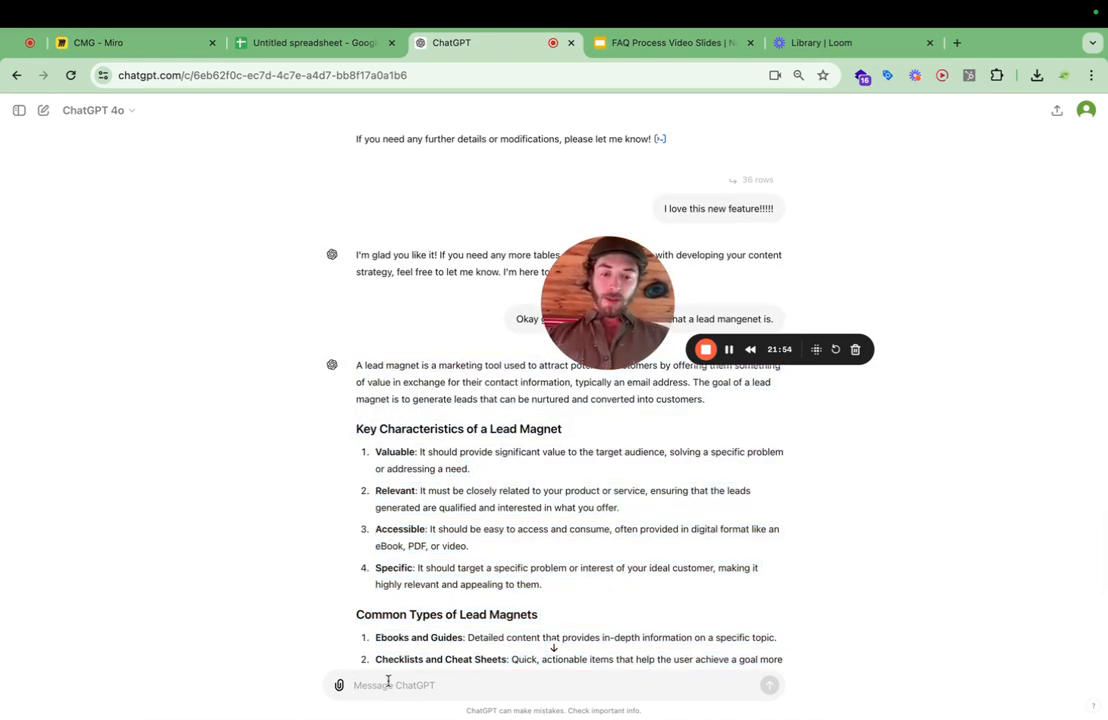
key("super+v")
mouse_move(464, 670)
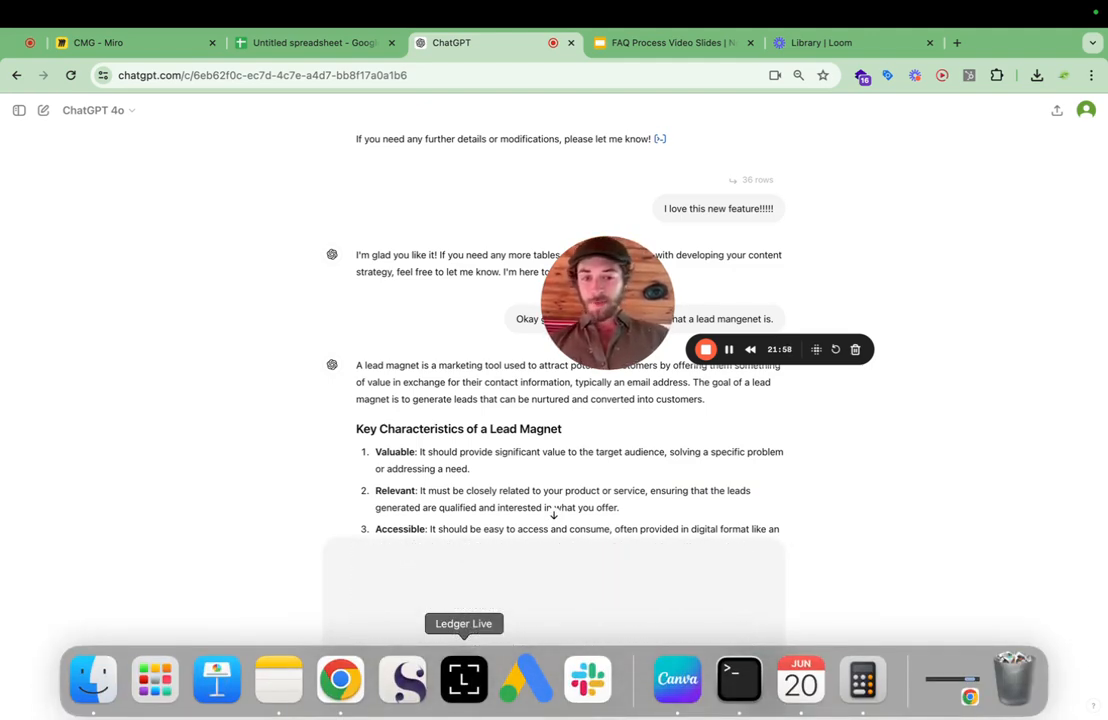
type("Bas")
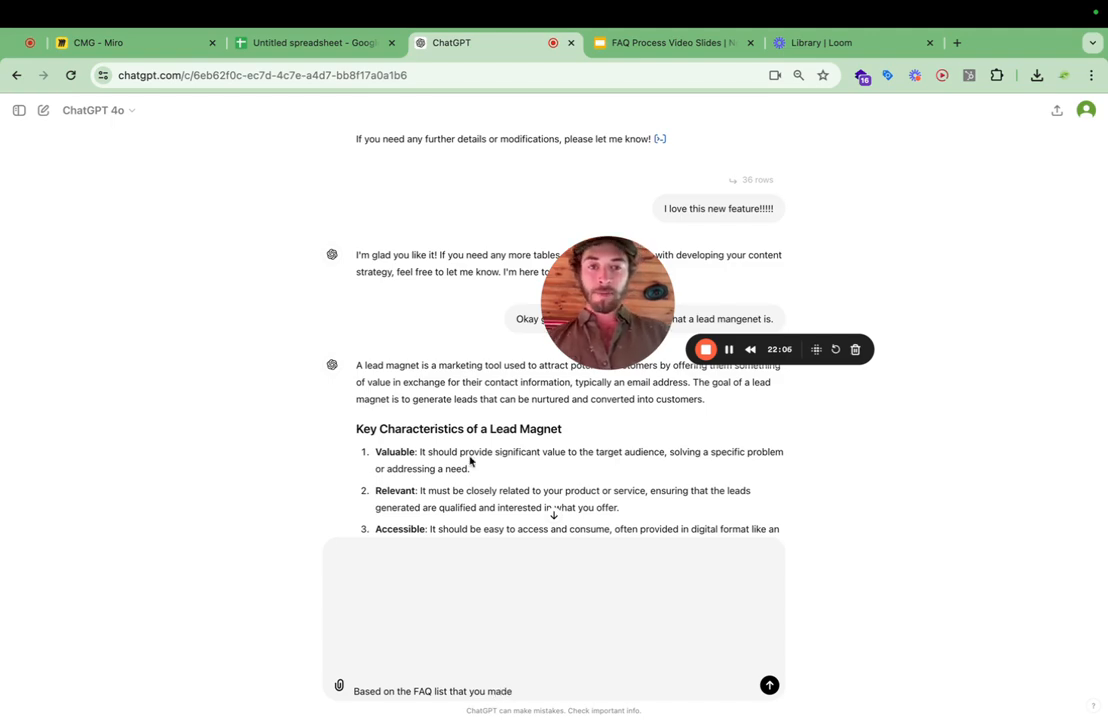
Switch to the Google Sheets spreadsheet and copy the whole FAQ table, cells A1:D37.
scroll(494, 416, "up", 10)
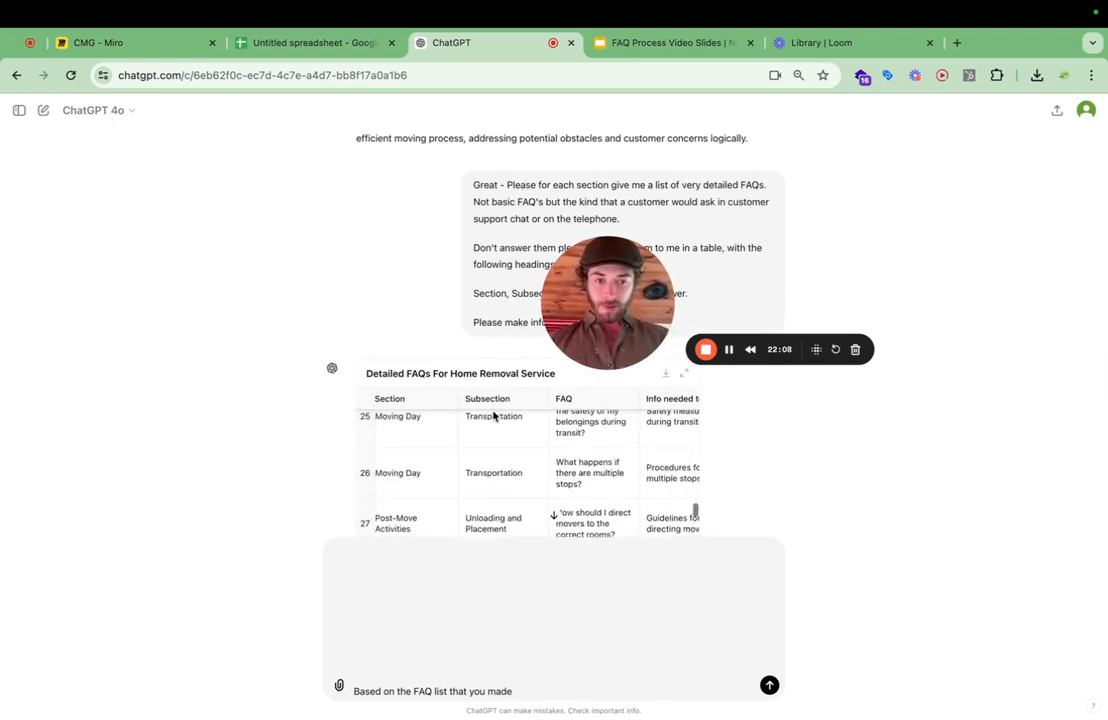
scroll(494, 416, "up", 2)
left_click(320, 42)
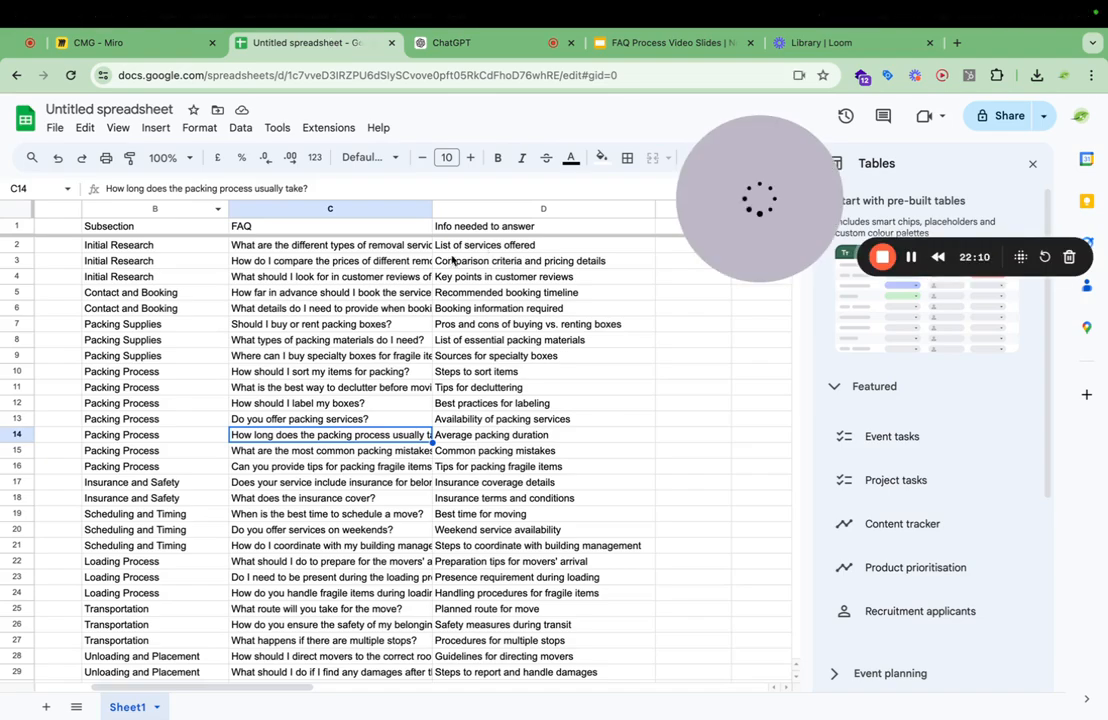
scroll(383, 292, "left", 5)
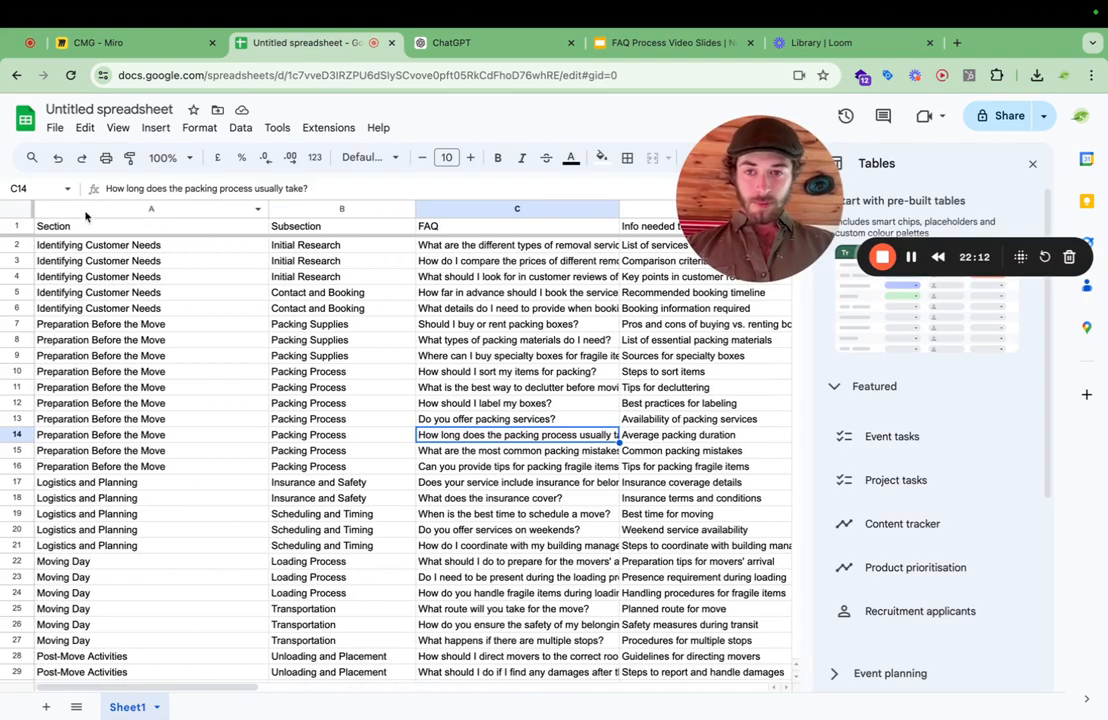
key("ctrl+a")
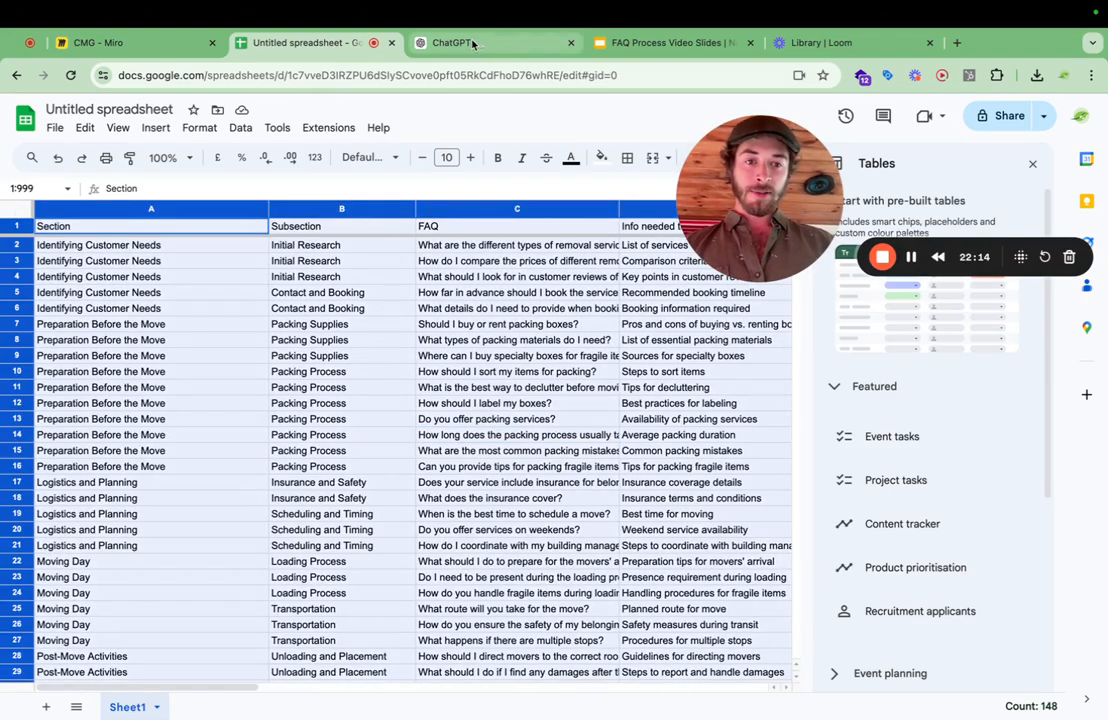
scroll(395, 469, "down", 6)
scroll(395, 469, "up", 4)
left_click(661, 617)
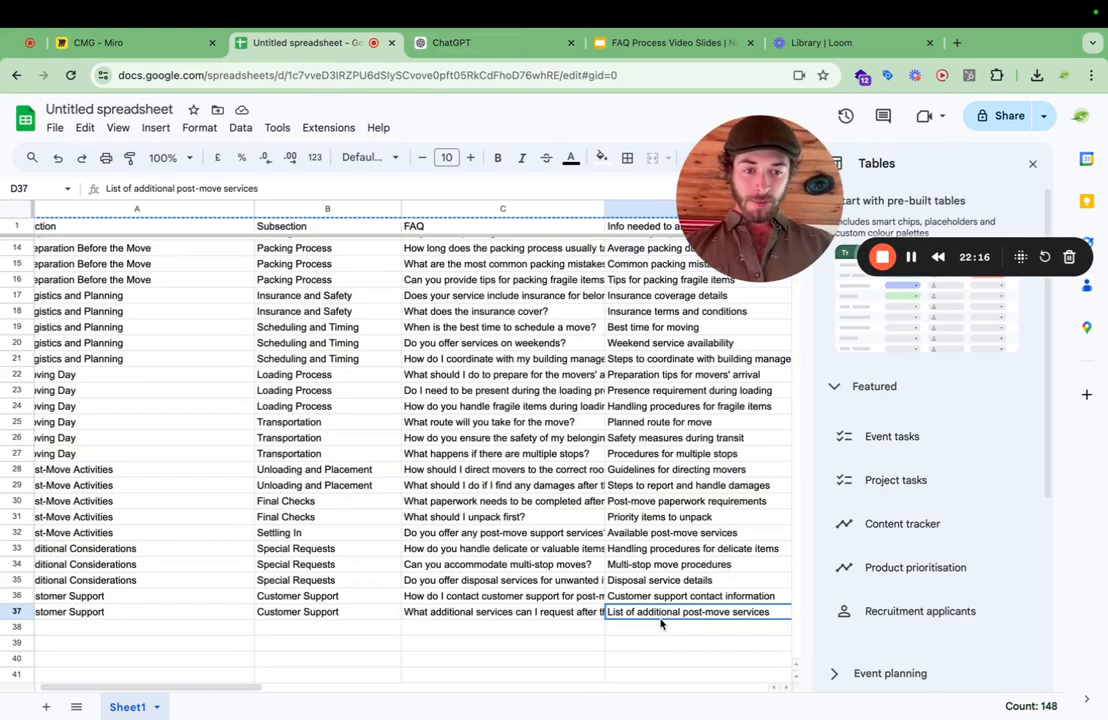
key("ctrl+a")
key("ctrl+c")
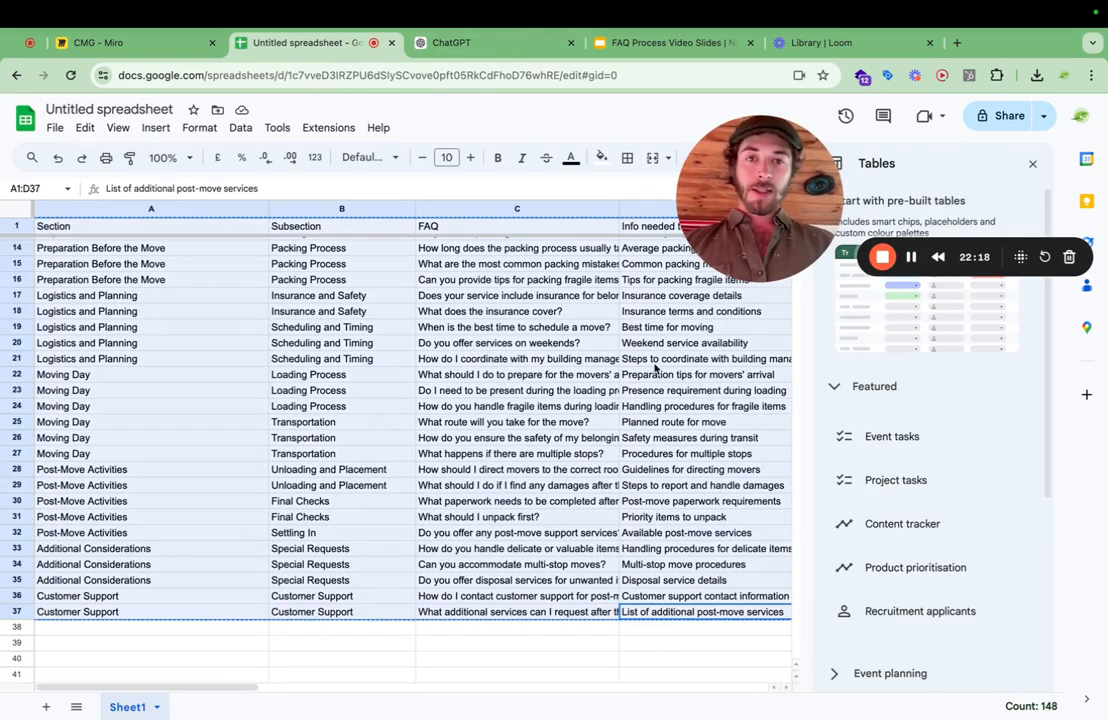
Back in ChatGPT, paste the copied FAQ table above the draft sentence and extend that sentence with "please come up with 12 lead magnets.".
left_click(478, 44)
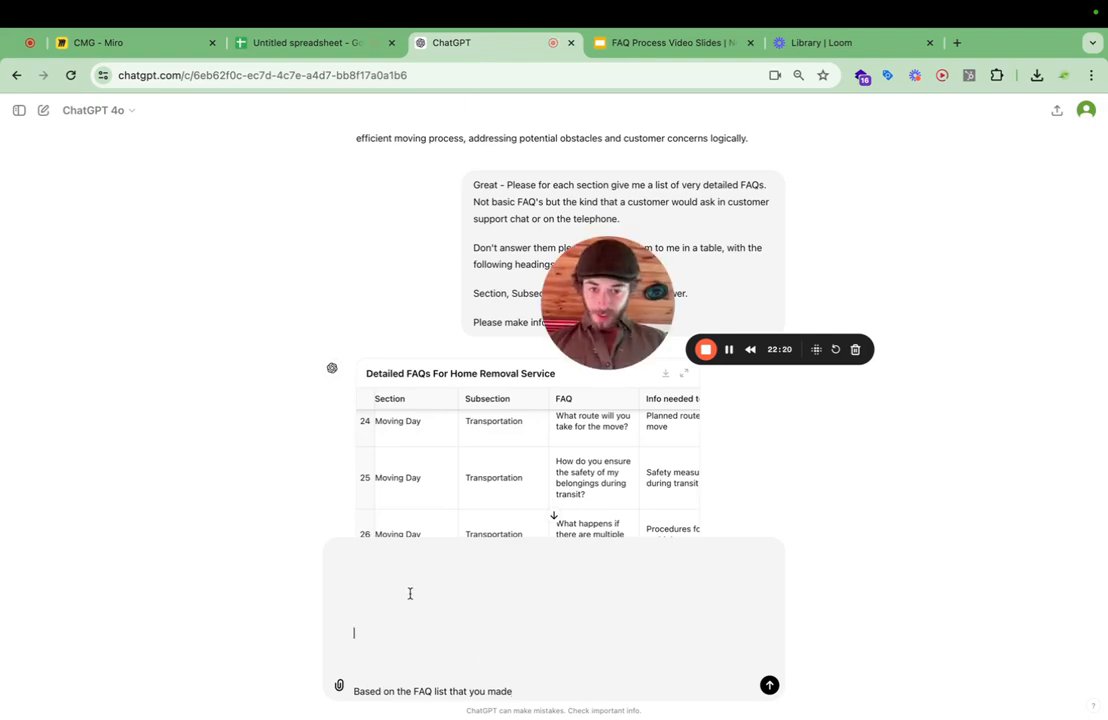
key("ctrl+v")
scroll(457, 596, "down", 3)
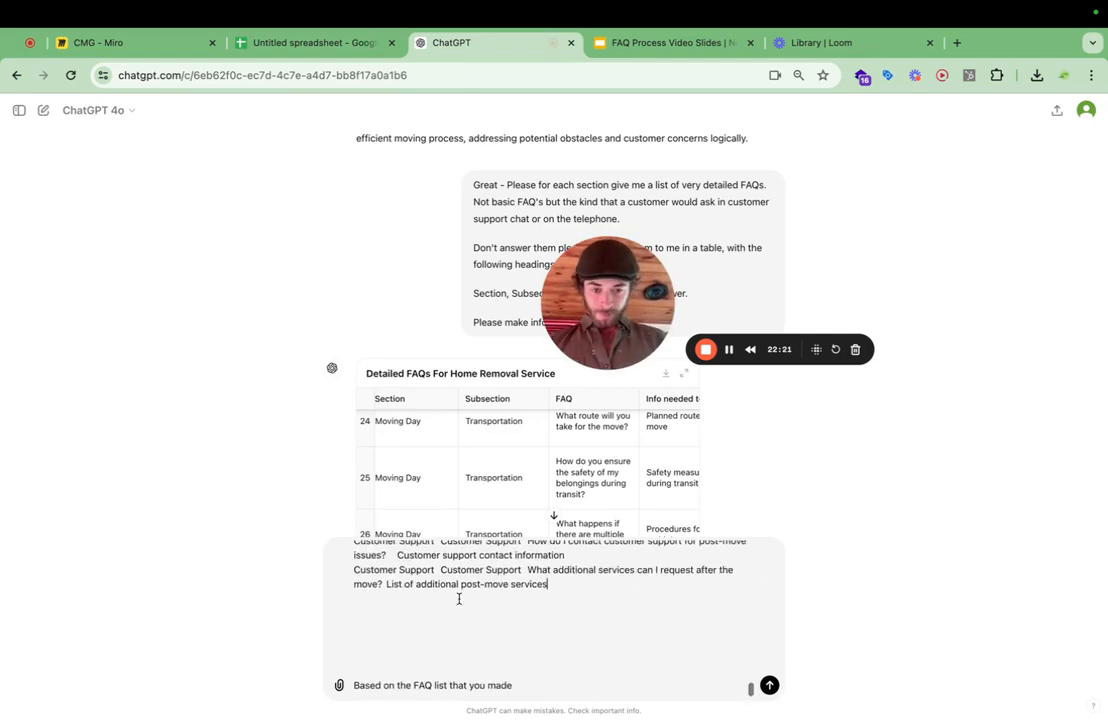
left_click(522, 676)
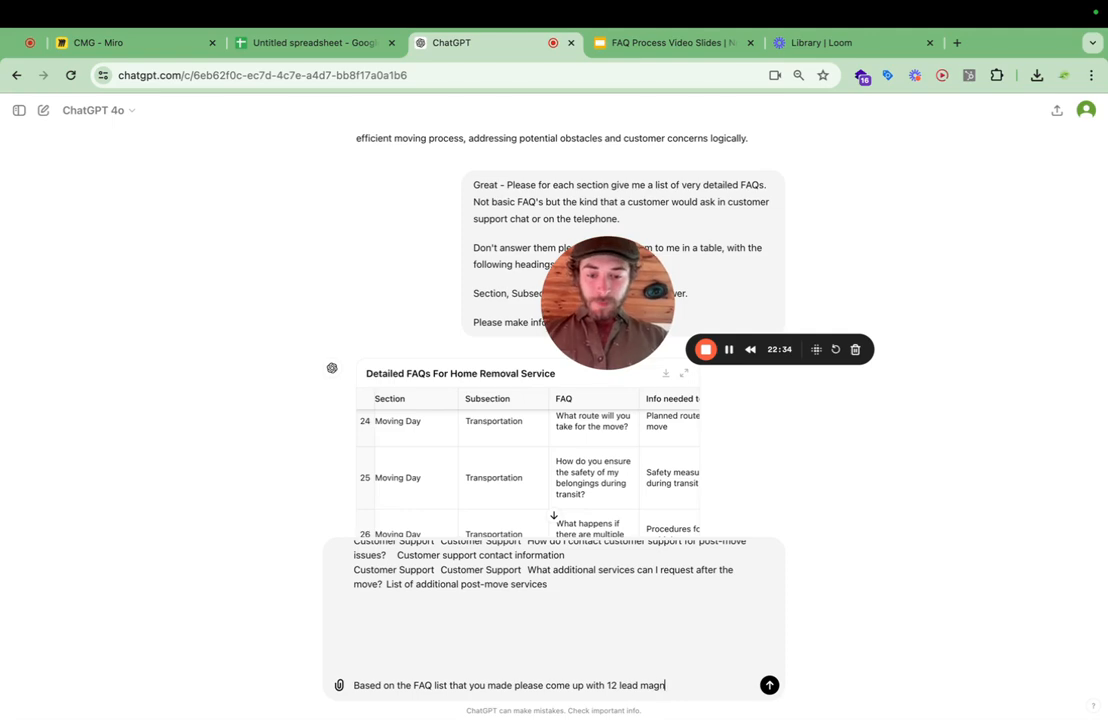
key("shift+Return")
key("shift+Return")
key("shift+Return")
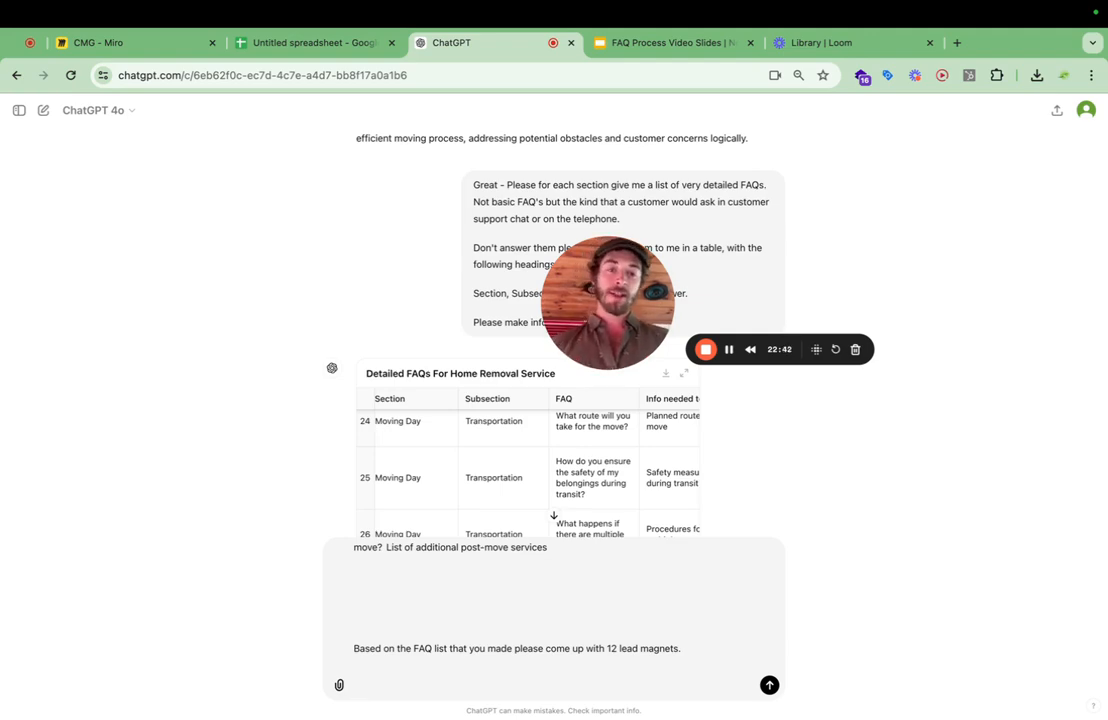
Search Google in a new browser tab for "alex hormozi value equation".
key("ctrl+t")
type("alex h")
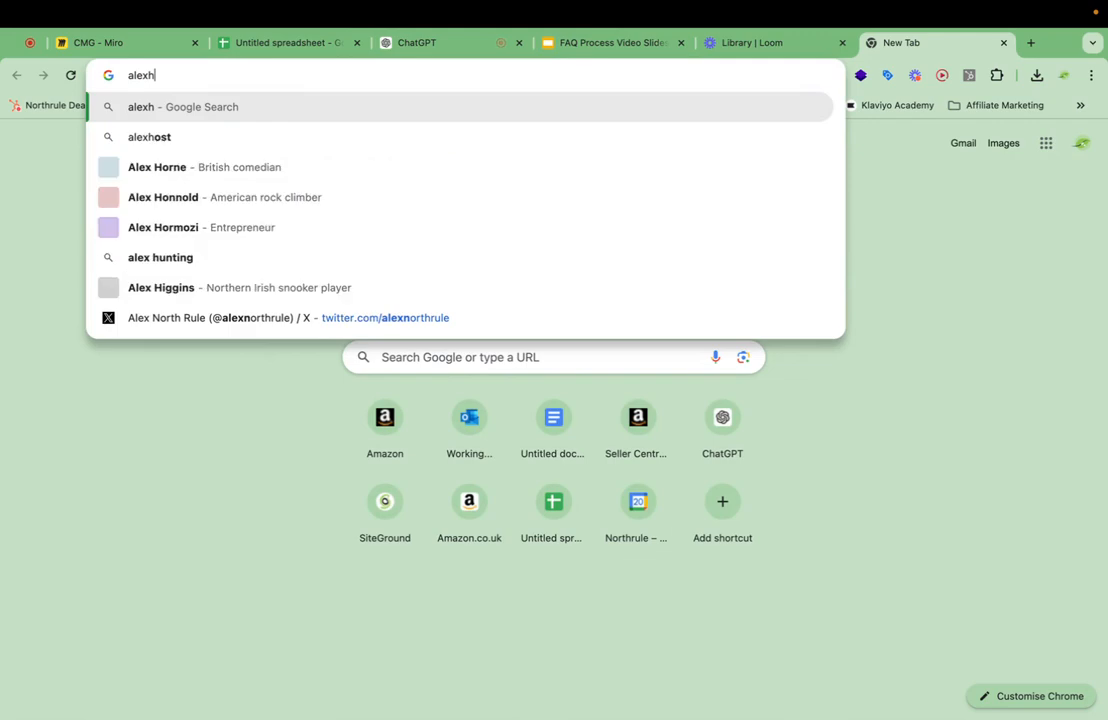
type("ormozi va")
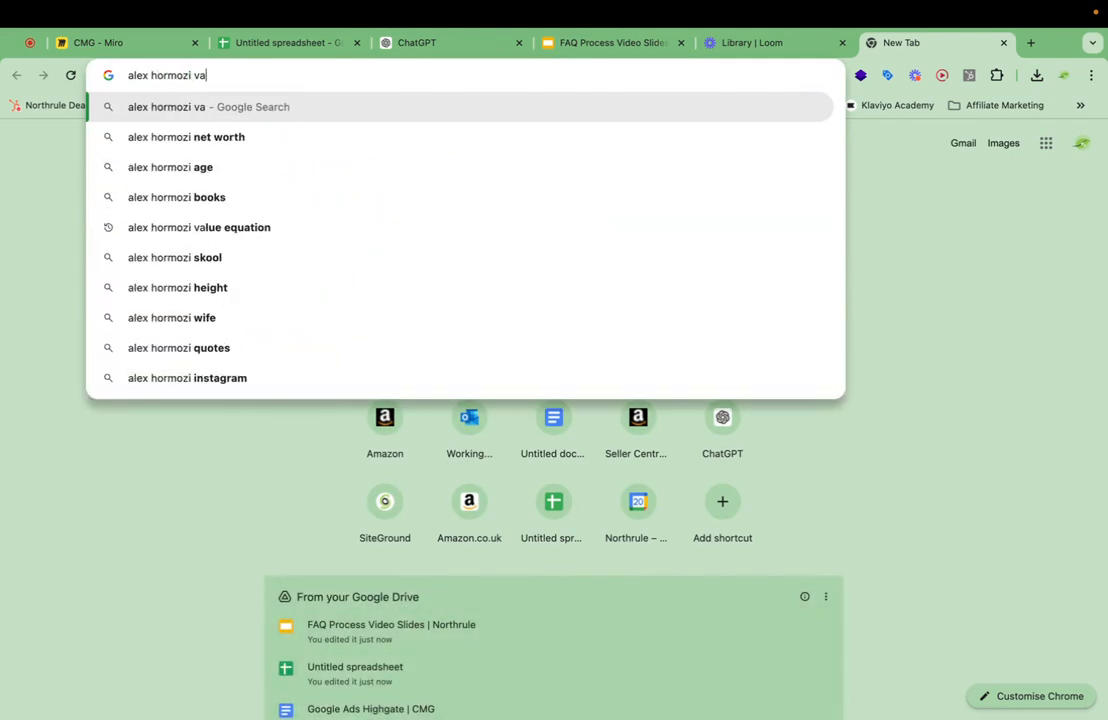
type("lue eq")
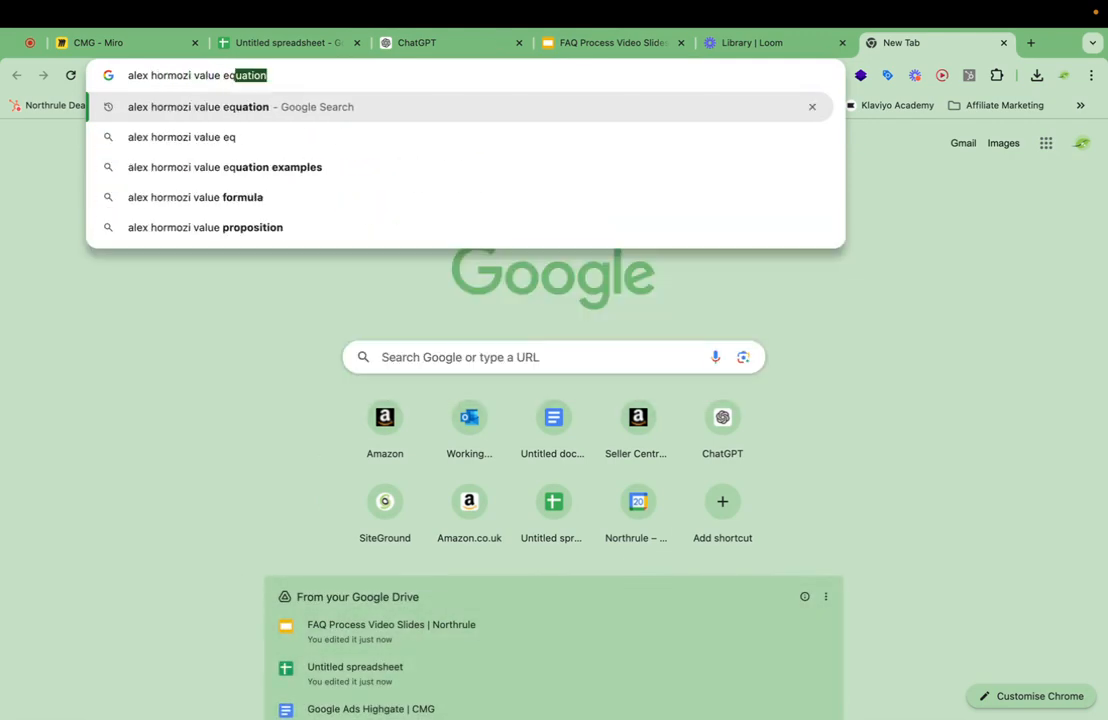
type("uation")
key("Return")
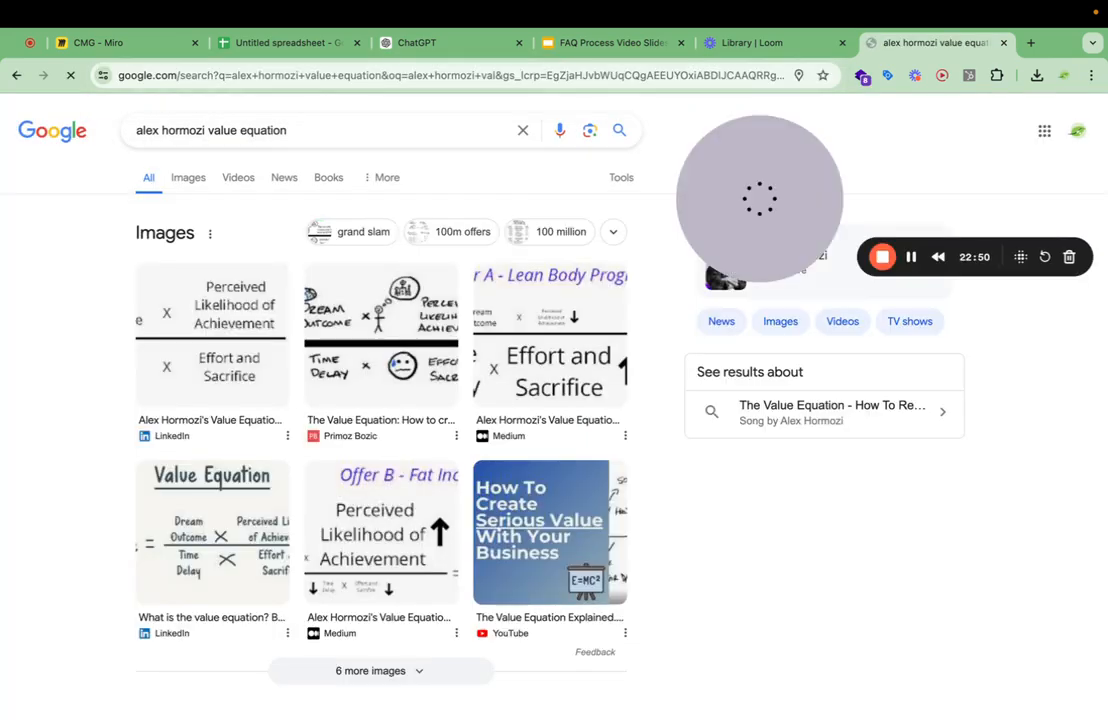
Show the image results, open the plain-text Value Equation picture from Medium and take a screenshot of the equation.
mouse_move(526, 716)
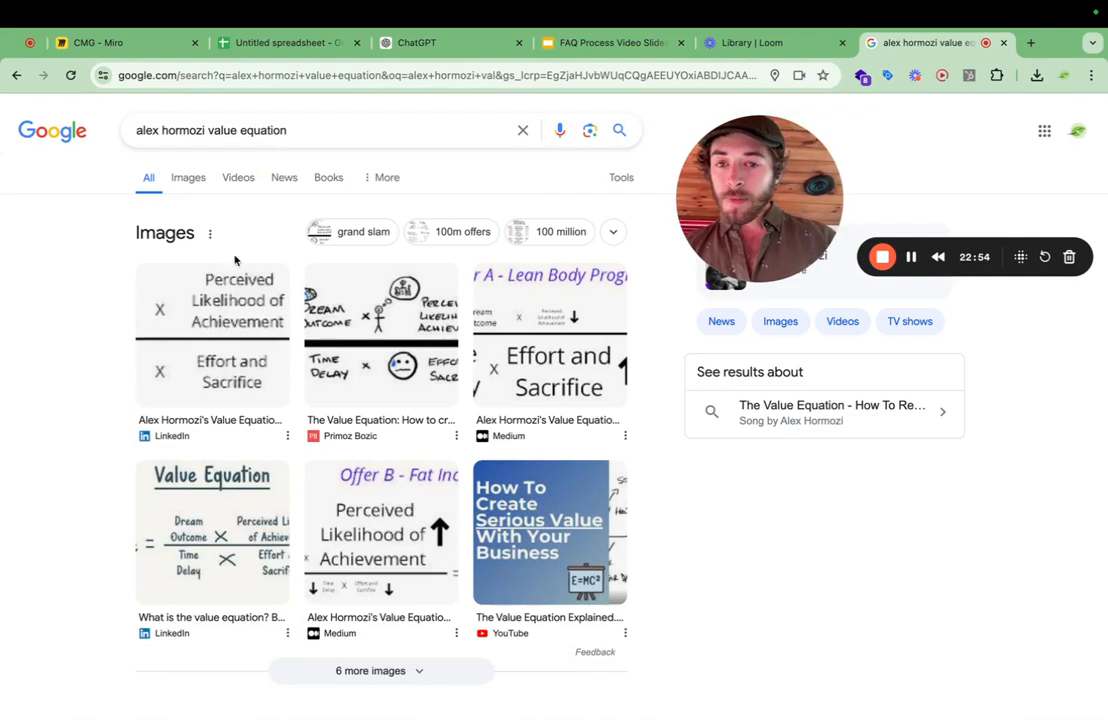
left_click(182, 178)
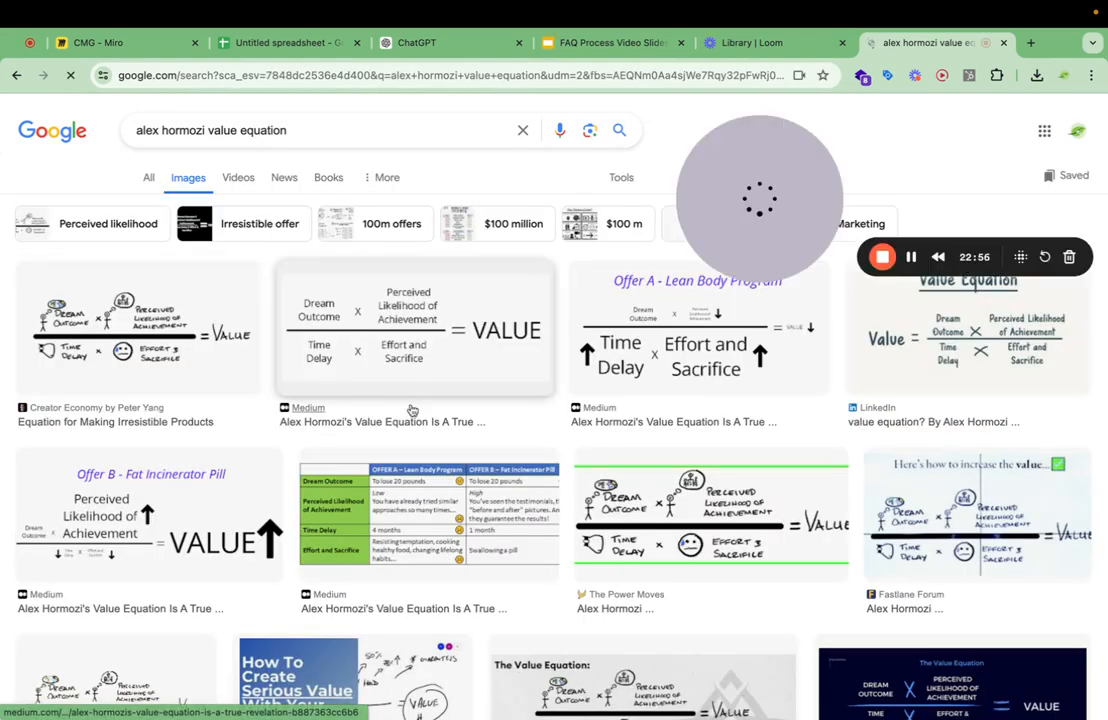
left_click(483, 389)
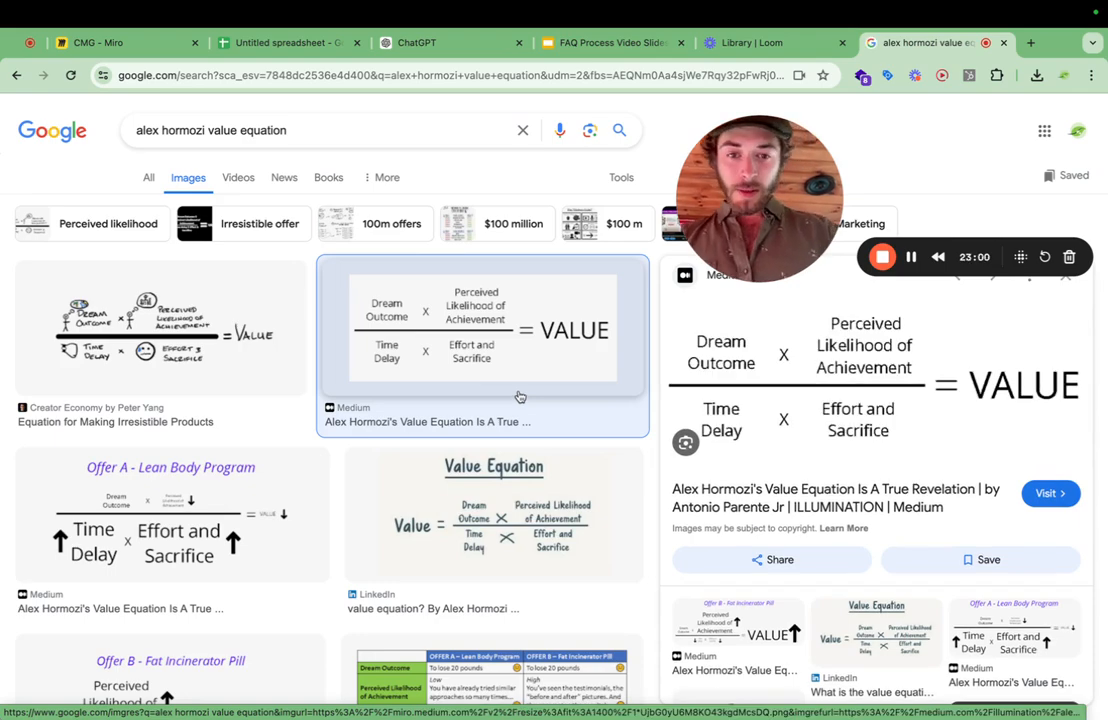
key("super+shift+4")
left_click_drag(617, 382, 348, 268)
Attach the equation screenshot to the ChatGPT draft and add "I have also included a picture of Alex Hormozi's value equastion.".
key("super+3")
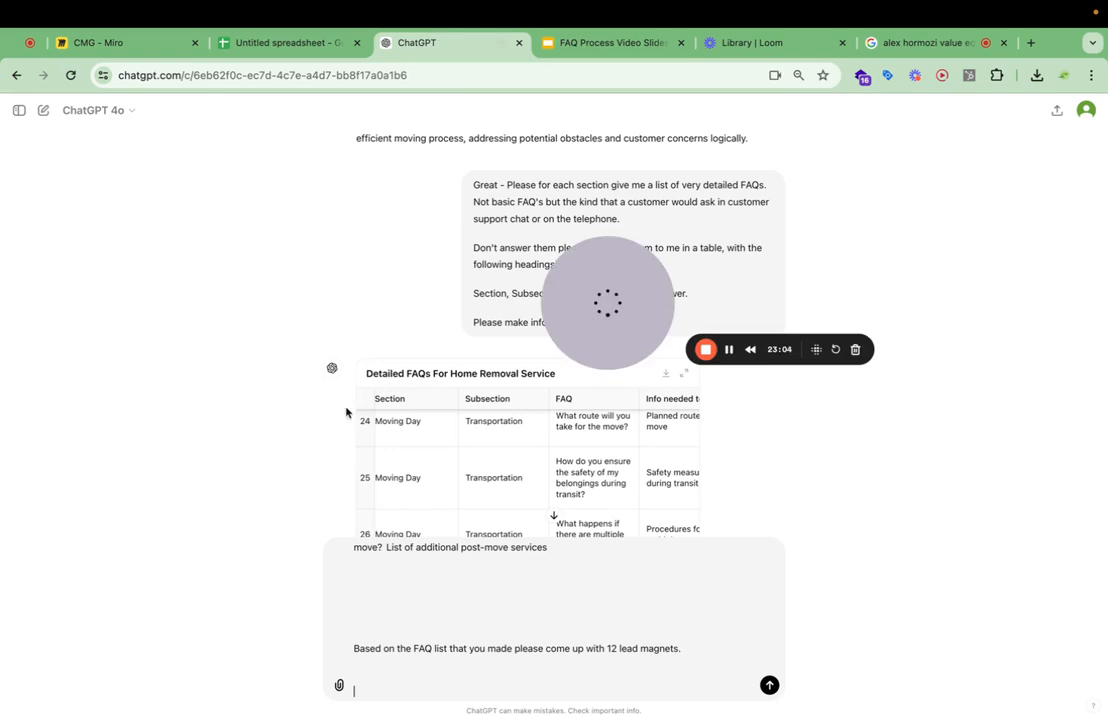
key("super+v")
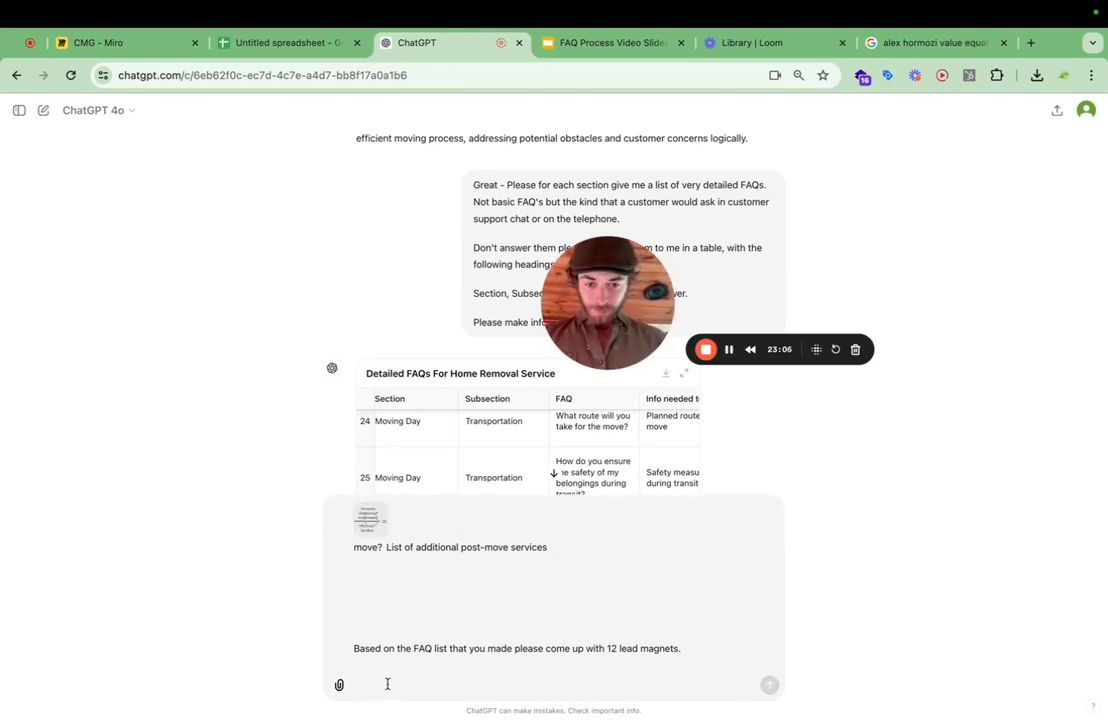
type("I have")
key("BackSpace")
key("BackSpace")
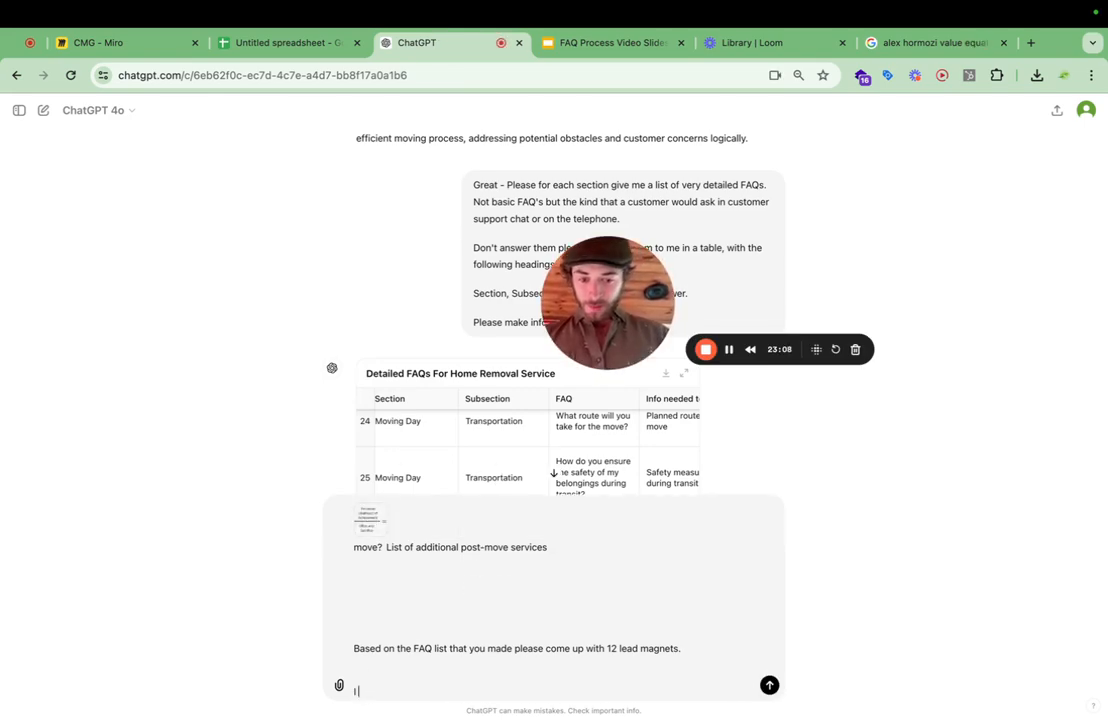
type("ve also included a picture of Alex Hormozi's value equastion. Please conside thui")
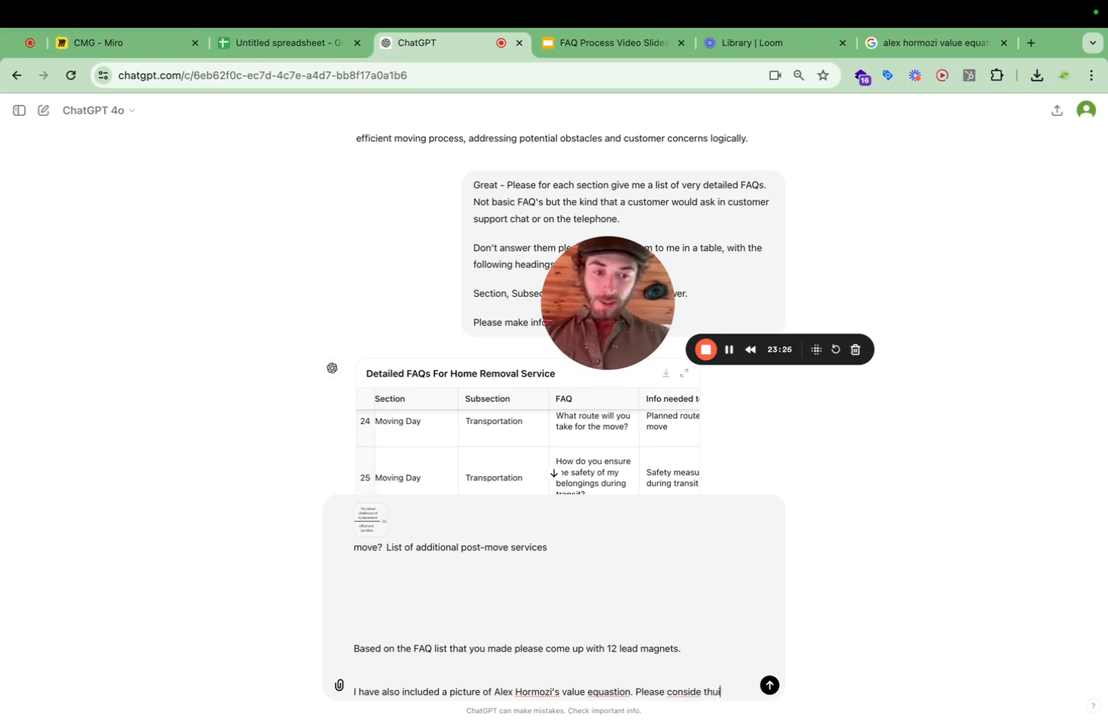
Complete the closing request "Please conside this when you are making lead magnet titles." and send the message to ChatGPT.
type("when")
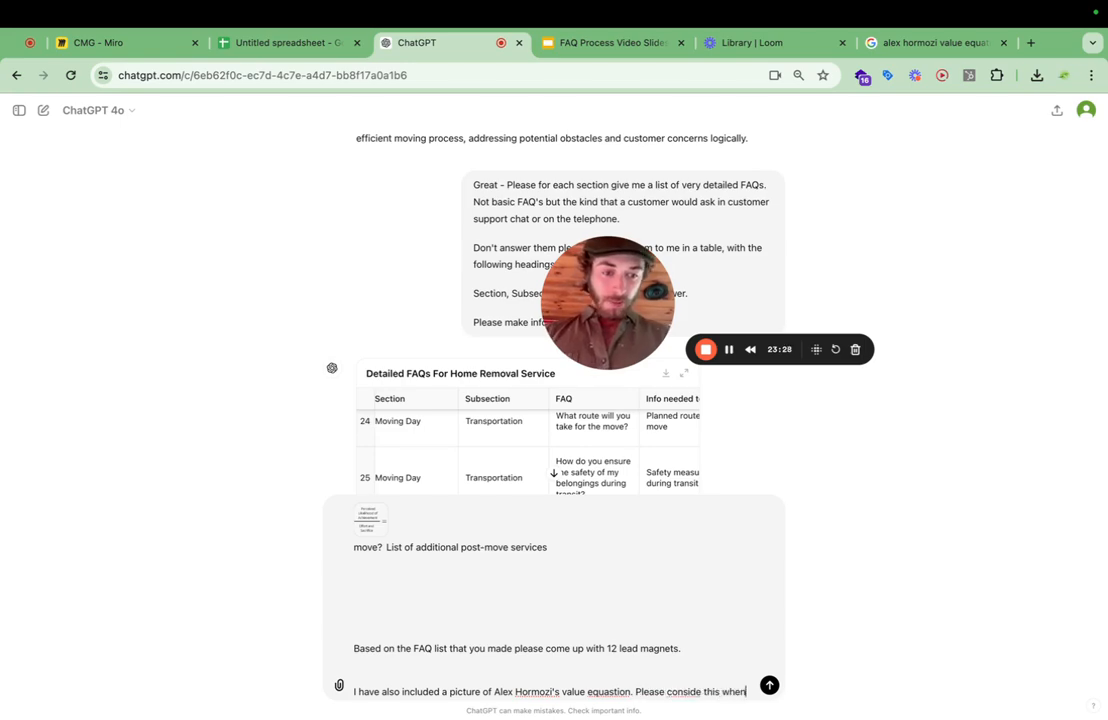
type(" you are making lead magnet tit")
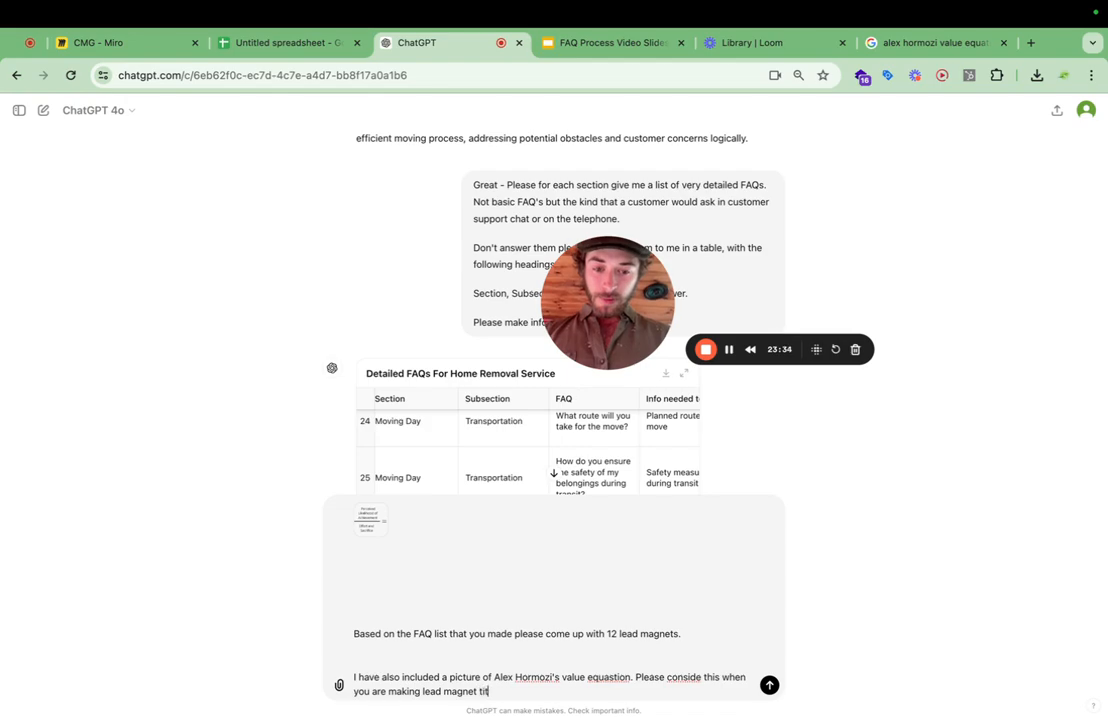
type("les.")
key("Return")
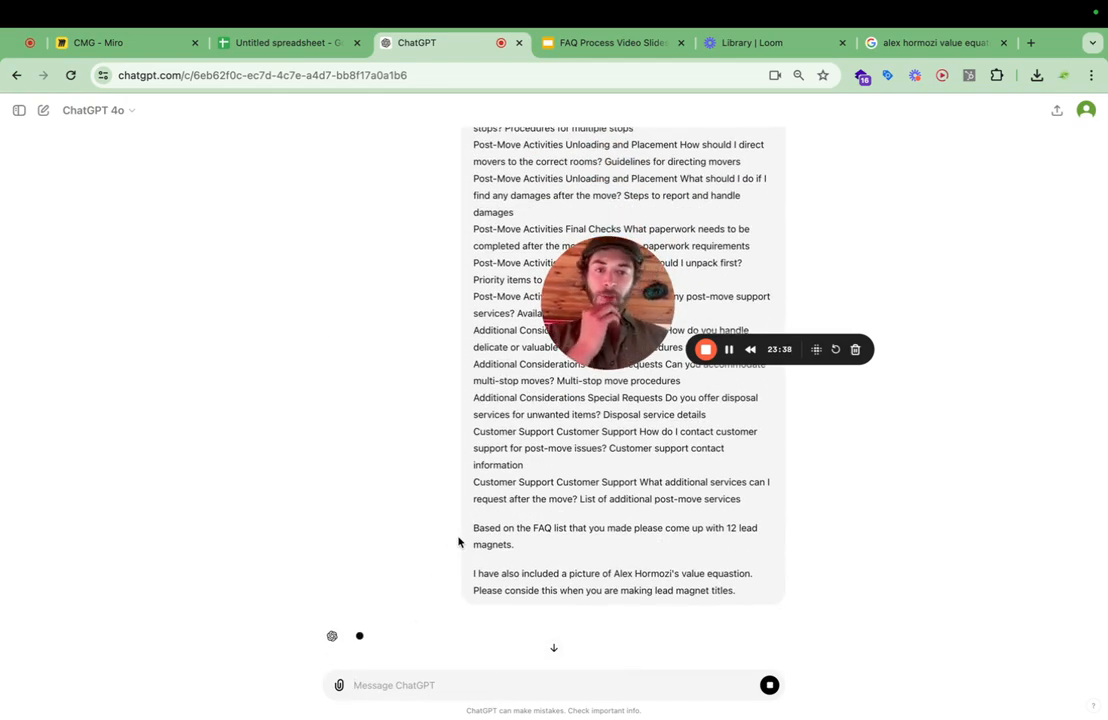
Read through ChatGPT's lead magnet ideas, examining the titles on packing fragile items and labeling moving boxes.
left_click(581, 48)
left_click(430, 43)
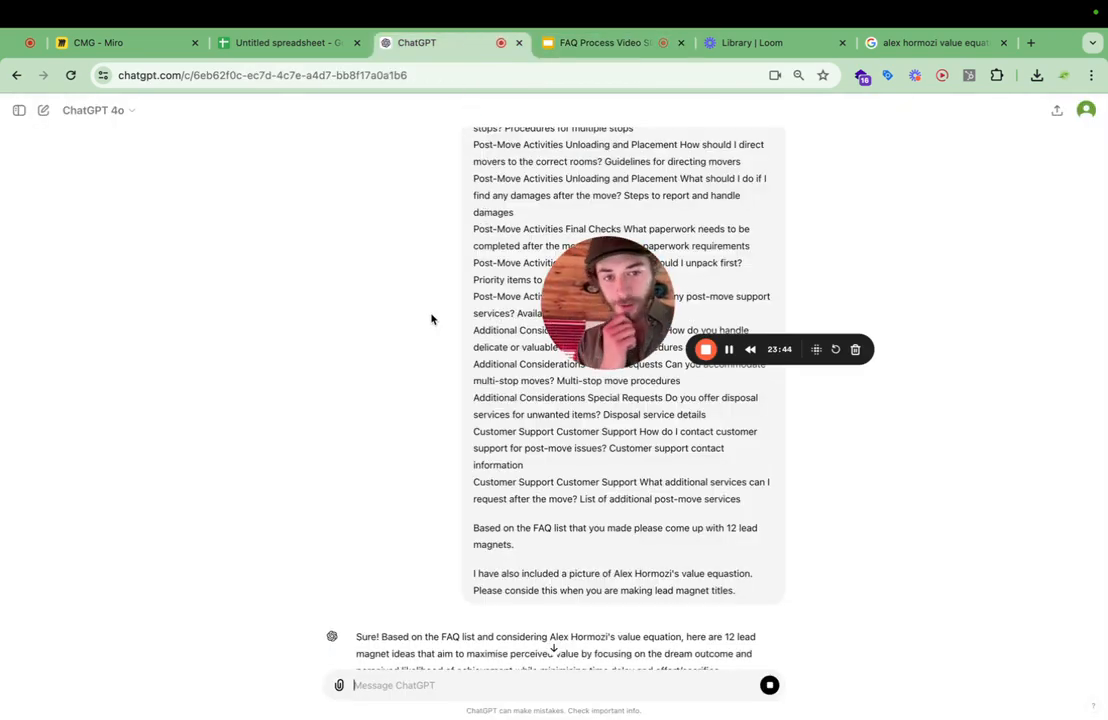
scroll(455, 453, "down", 5)
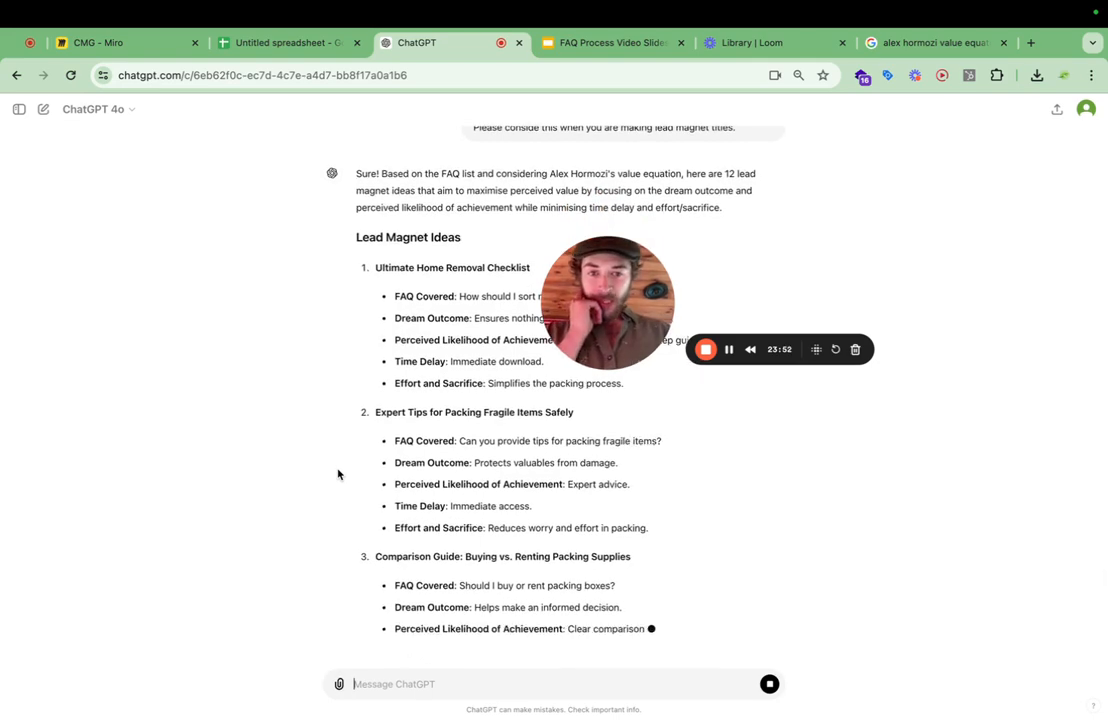
left_click_drag(391, 410, 491, 431)
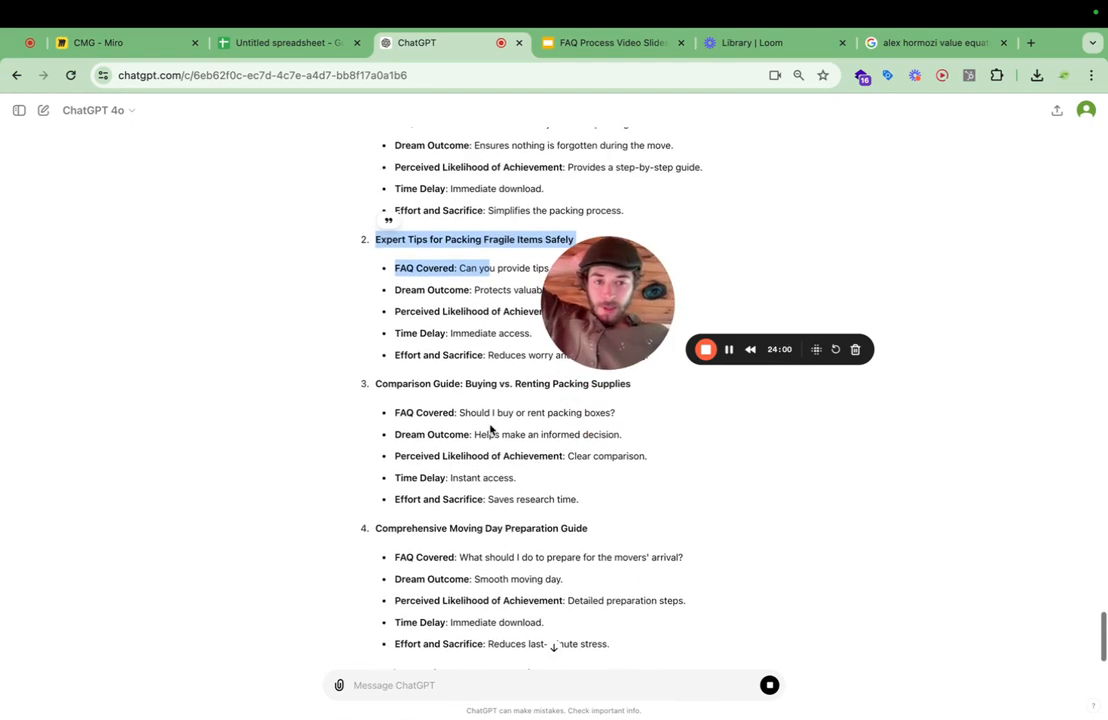
right_click(491, 429)
left_click(495, 373)
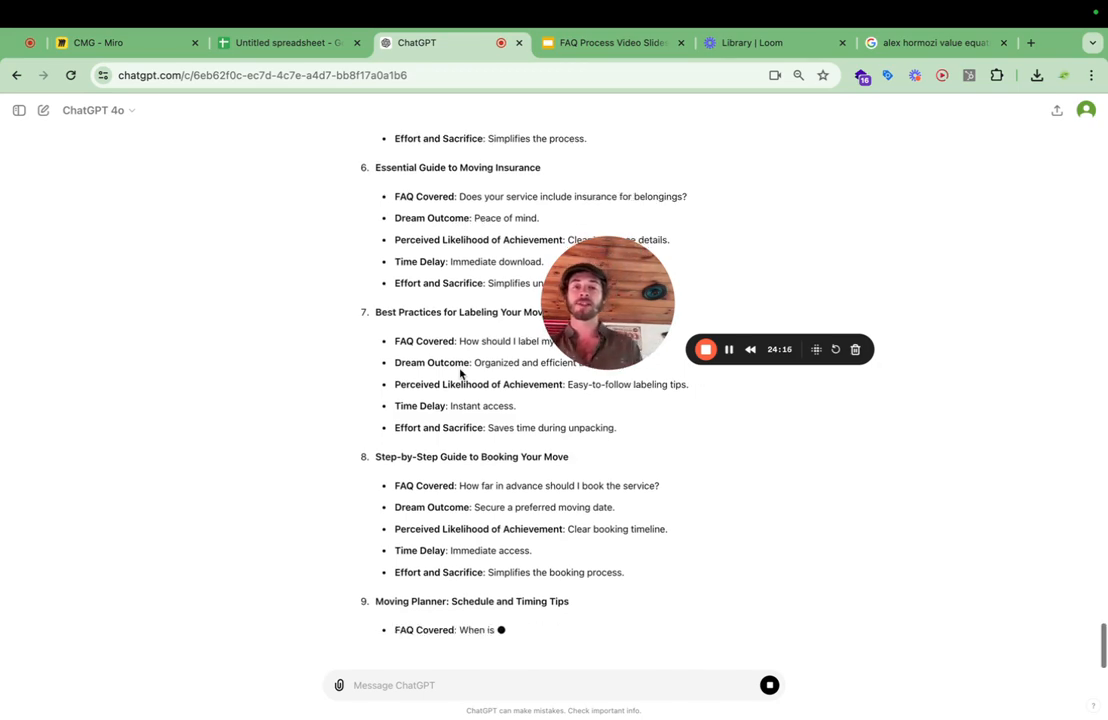
scroll(460, 373, "up", 3)
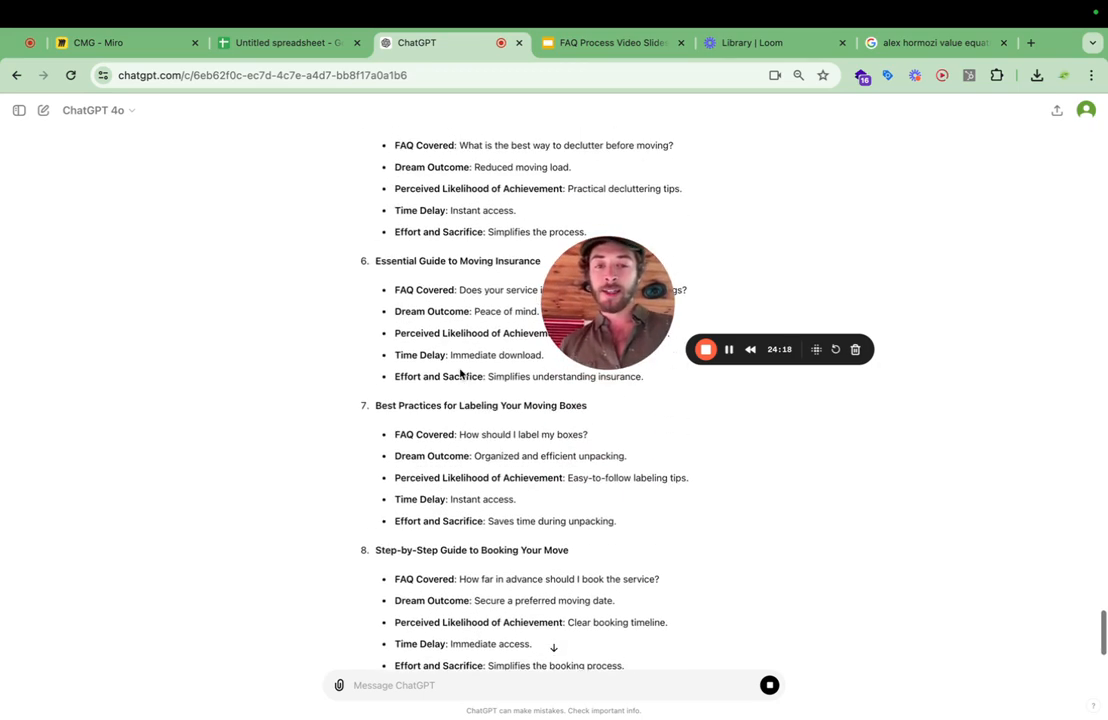
left_click_drag(376, 408, 528, 408)
left_click(580, 425)
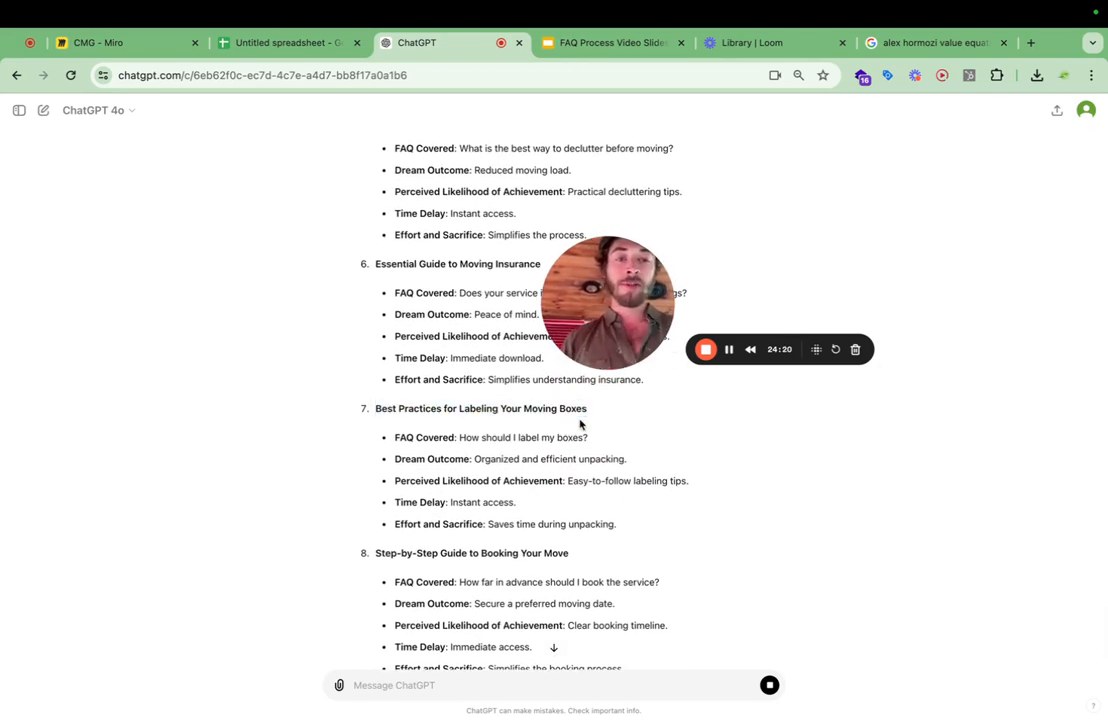
Review lead magnet ideas 4 to 8 in ChatGPT's reply and highlight the title "Best Practices for Labeling Your Moving Boxes".
scroll(590, 424, "up", 1)
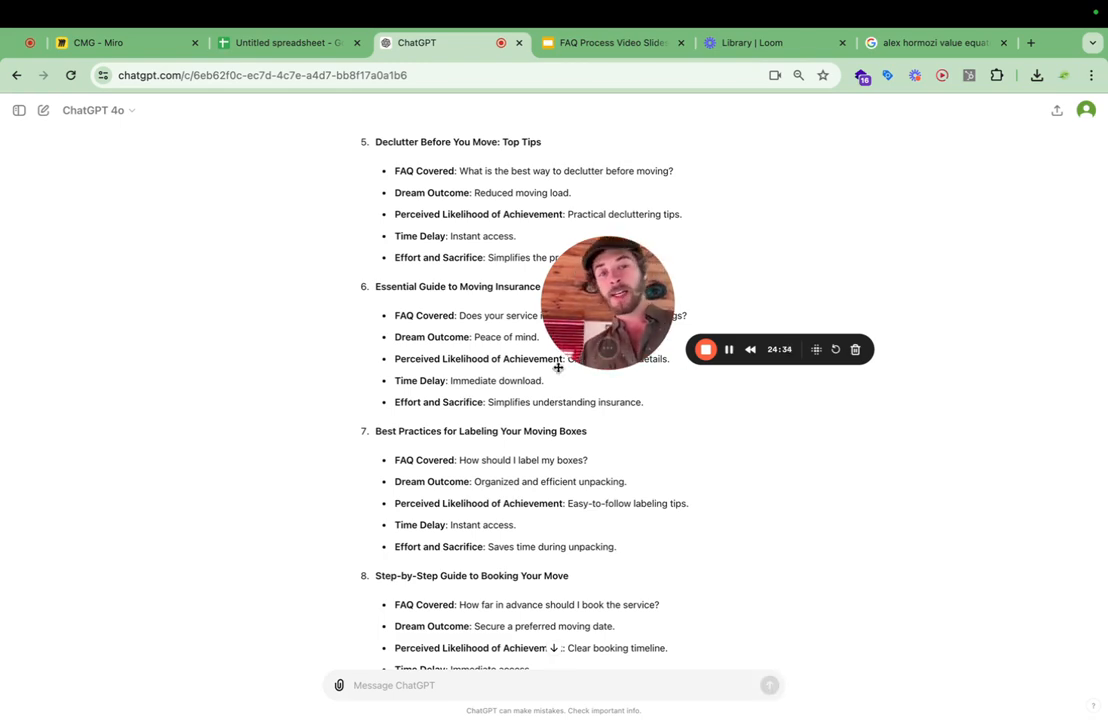
scroll(437, 324, "up", 5)
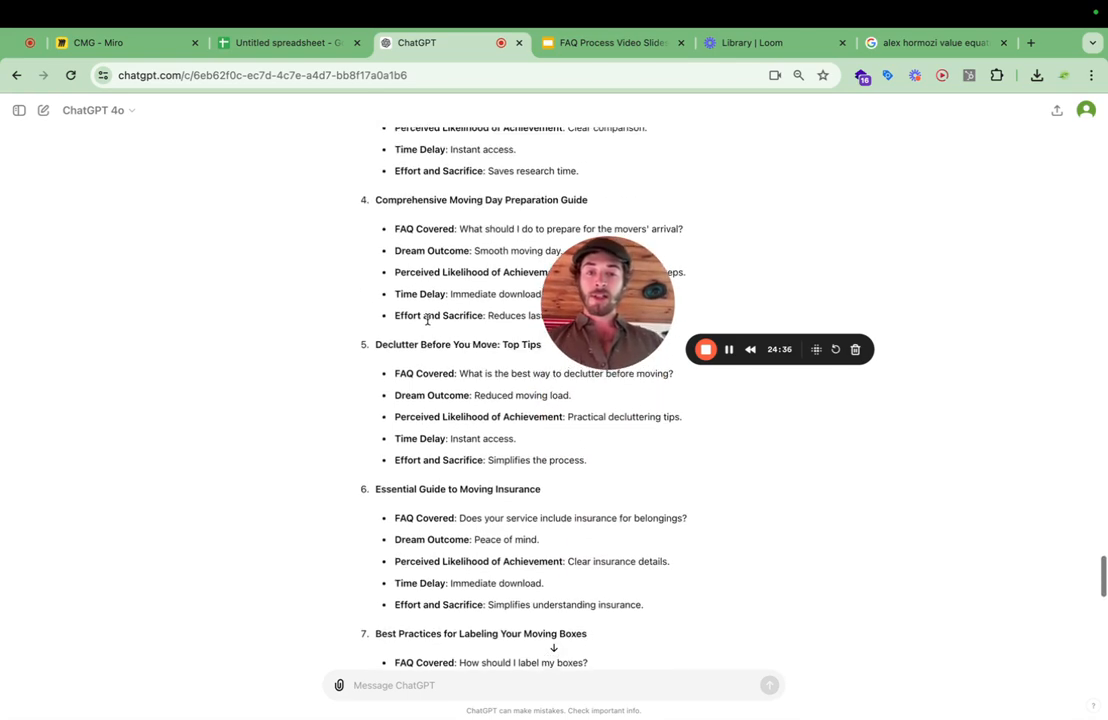
scroll(392, 400, "down", 3)
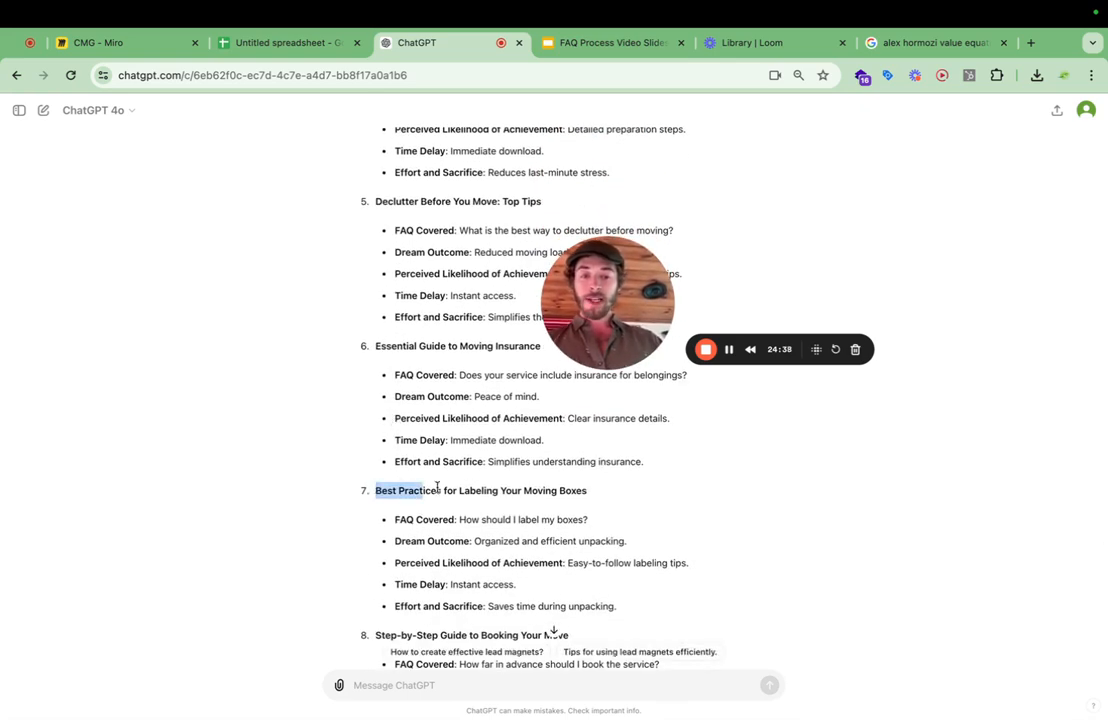
triple_click(608, 497)
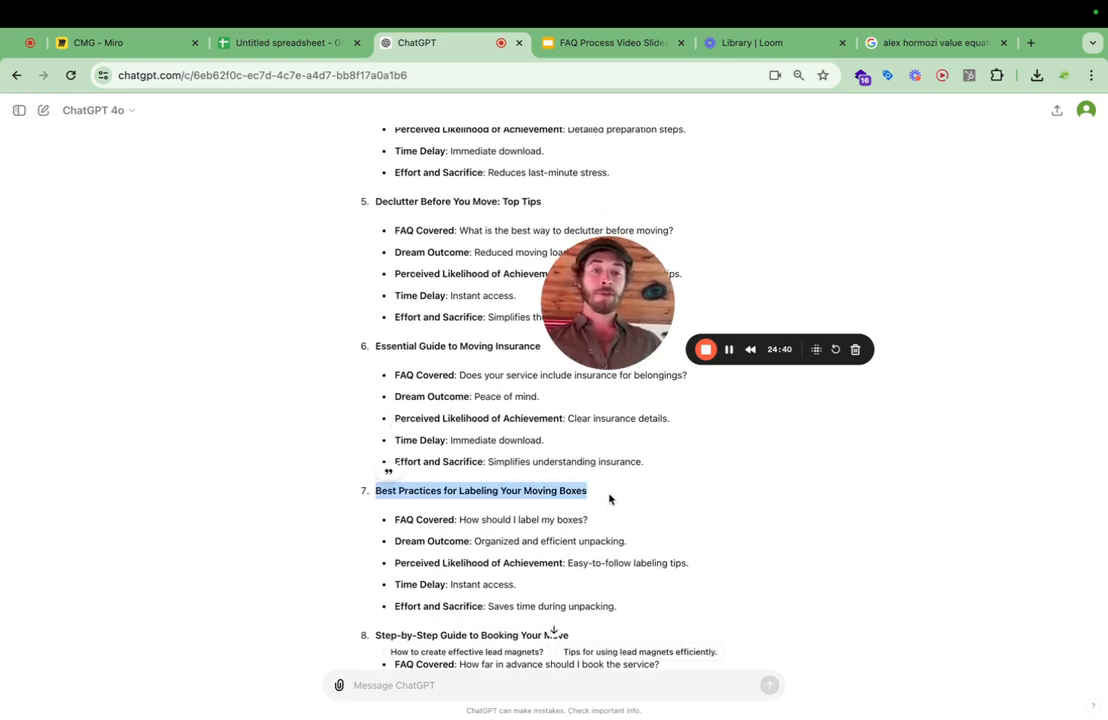
left_click(610, 498)
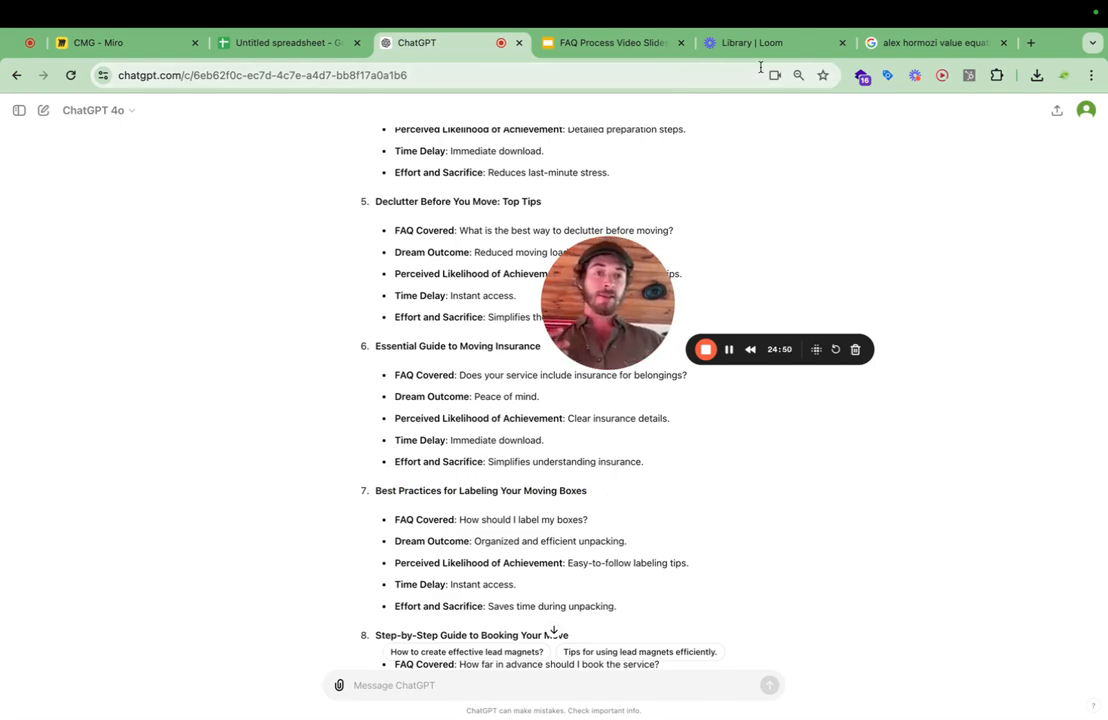
Search Google for "matt larsen youtube" in a new browser tab and open the "Matthew Larsen | 1000x Leads" YouTube channel.
left_click(1031, 44)
type("mat")
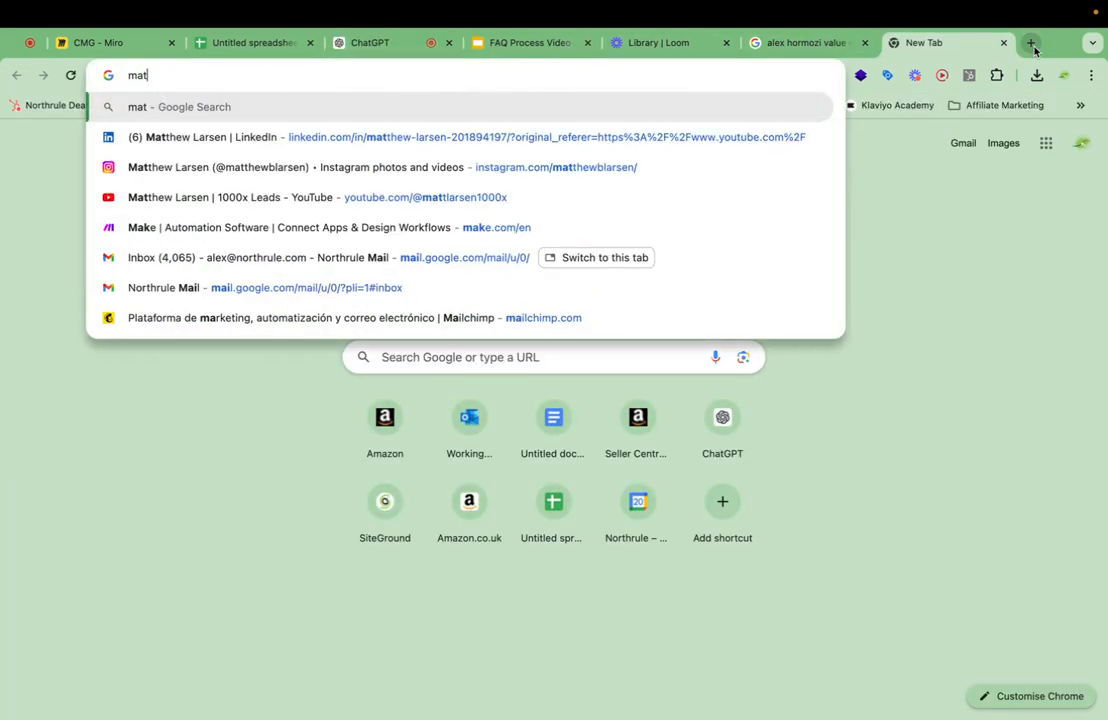
type("t larsen")
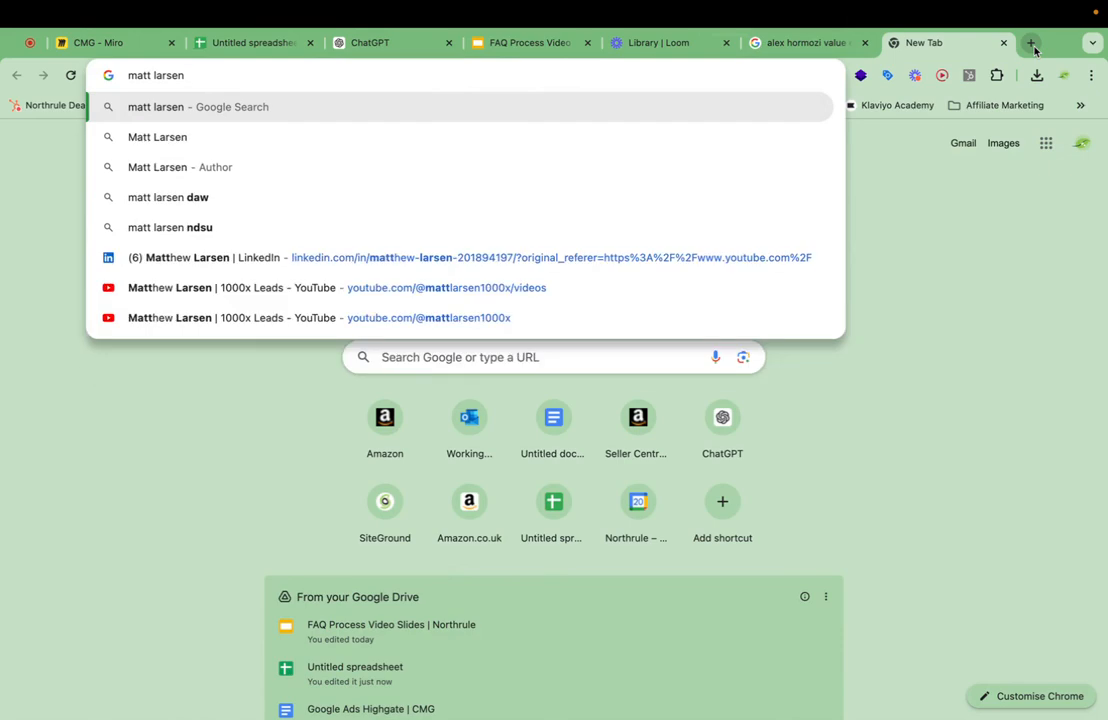
type(" youtube")
key("Return")
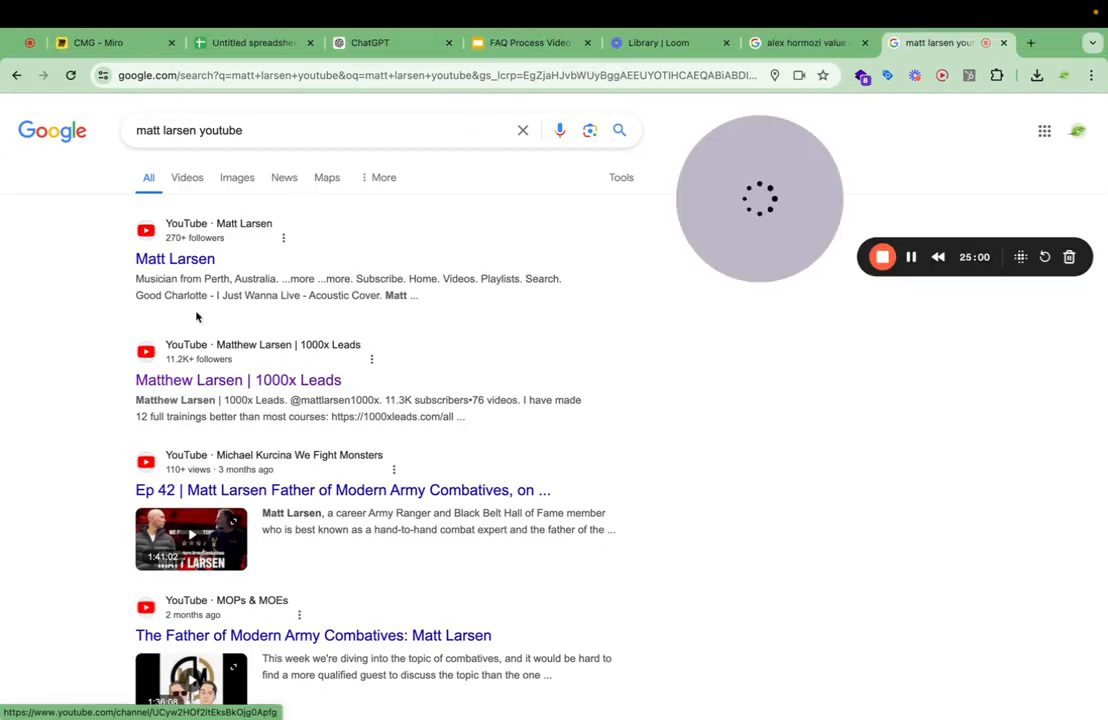
left_click(224, 379)
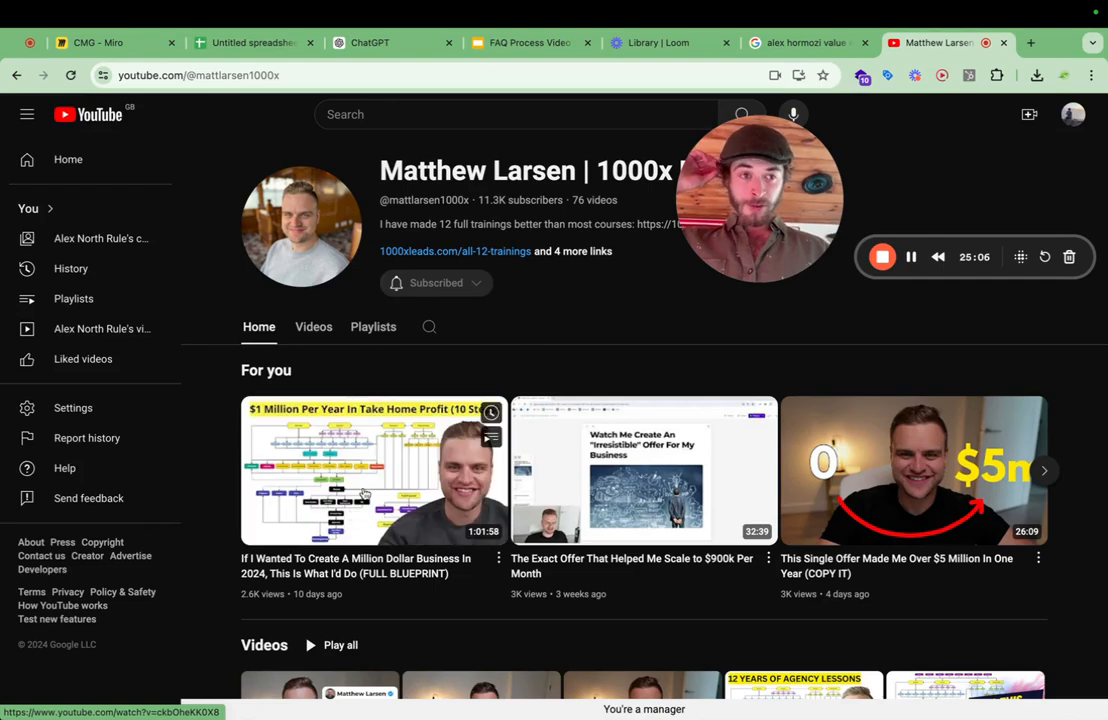
left_click_drag(781, 153, 644, 314)
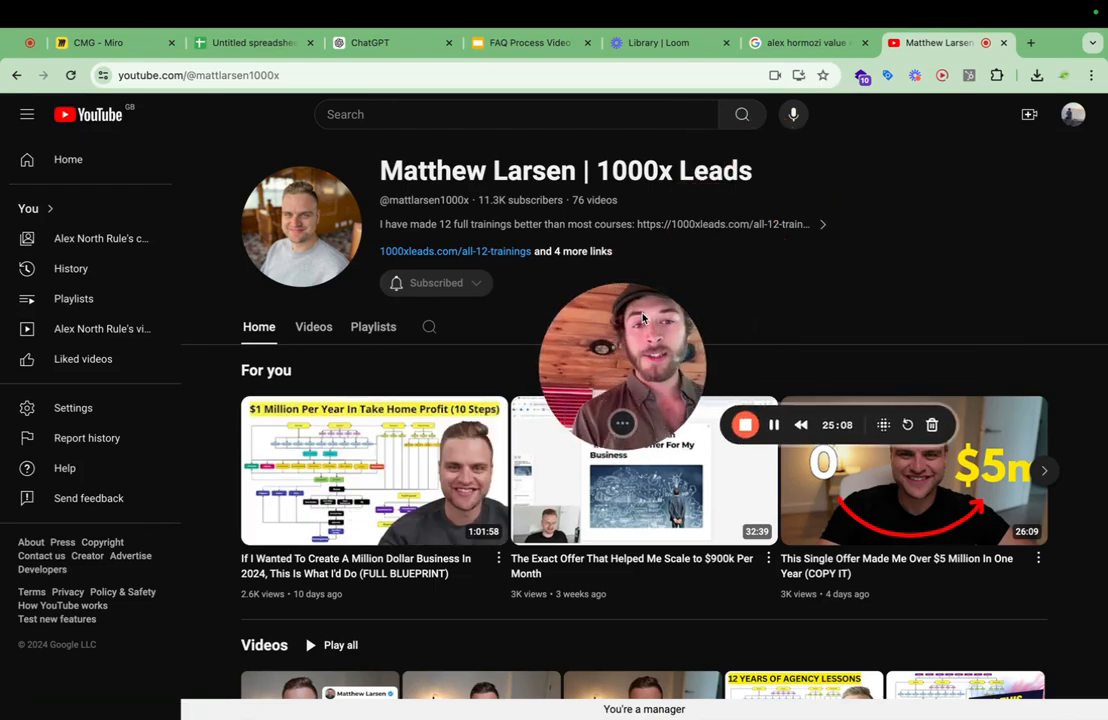